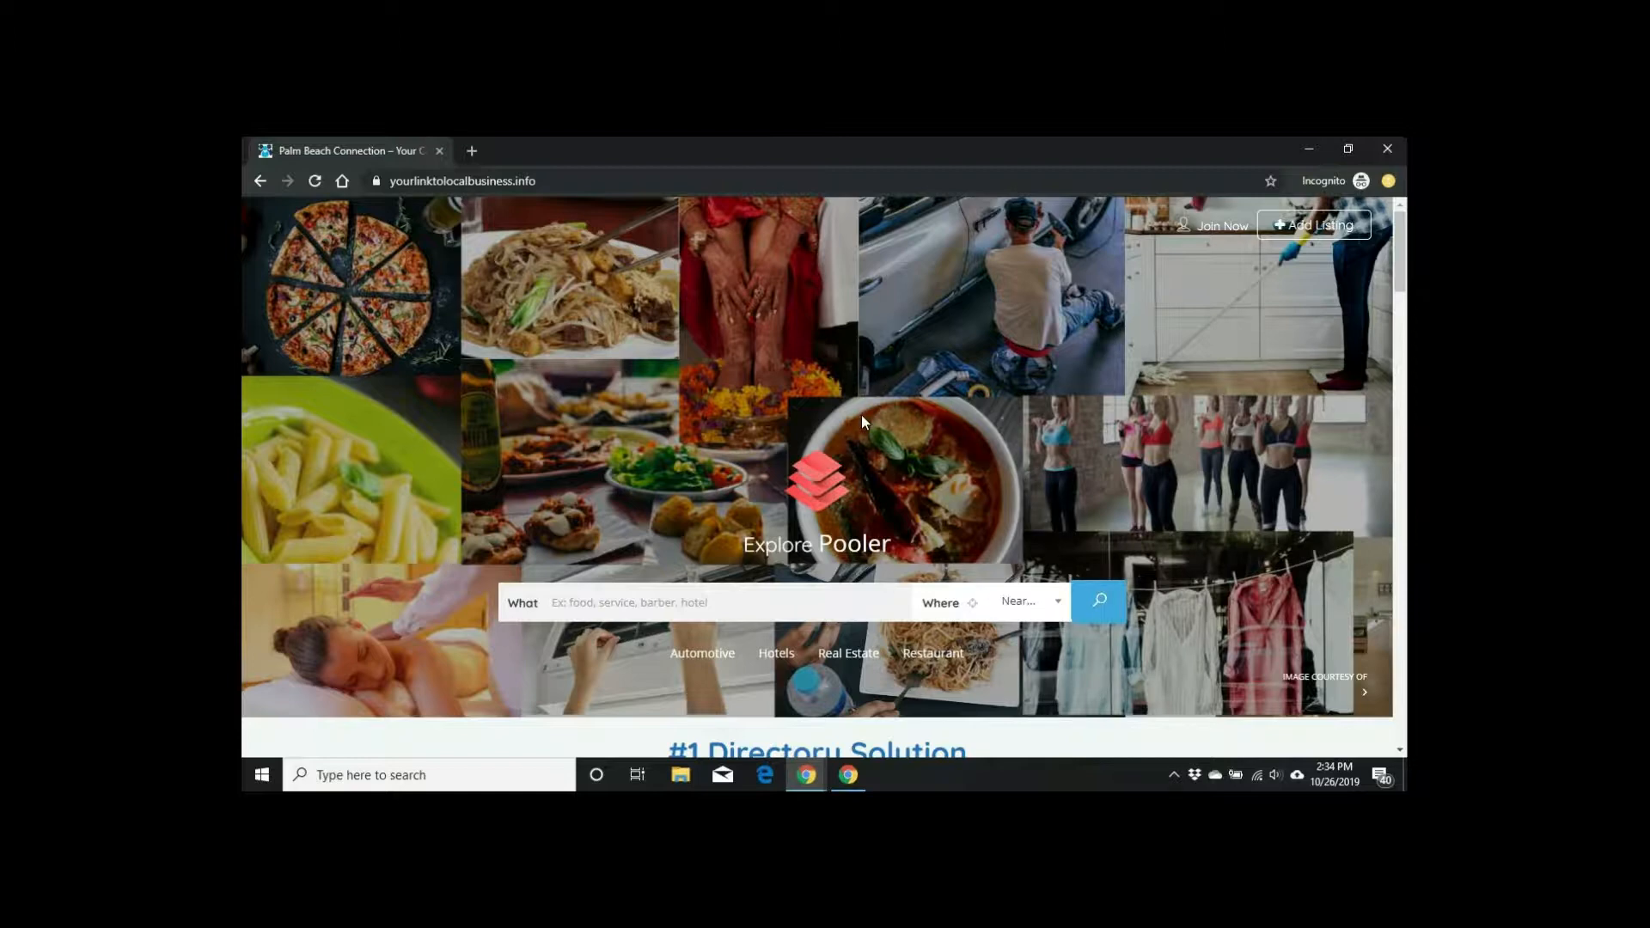
Step: Begin a new business listing with the '+ Add Listing' header button
left_click(1322, 233)
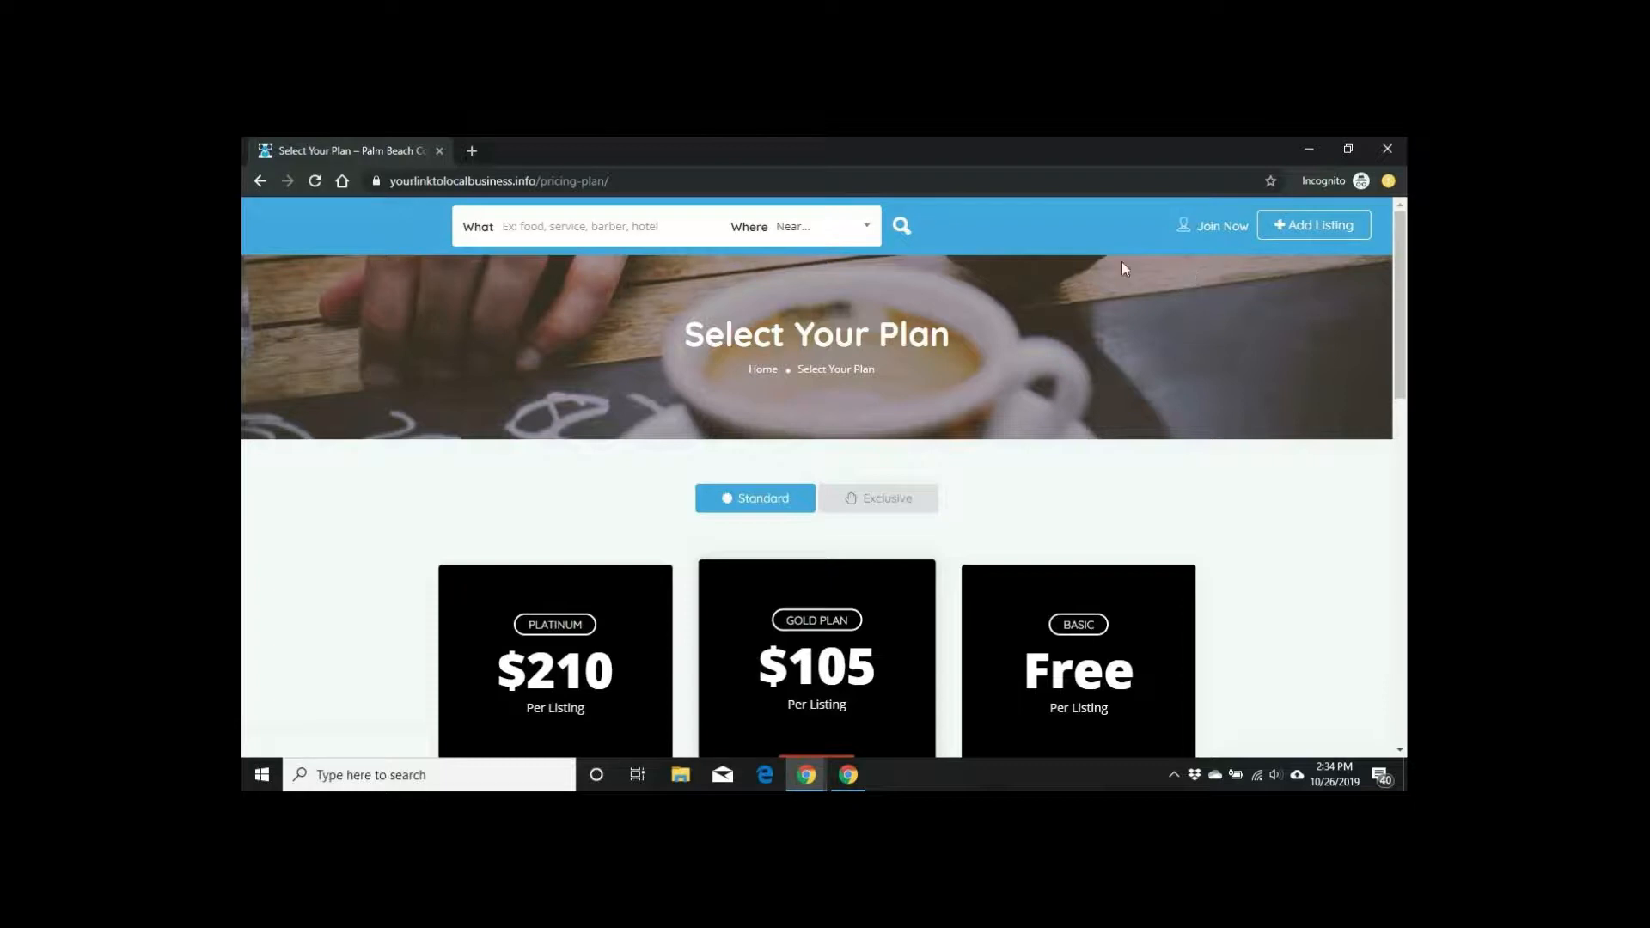
Step: Review the Platinum, Gold and Basic plans and continue with the $105 Gold Plan
scroll(1120, 267, "down", 2)
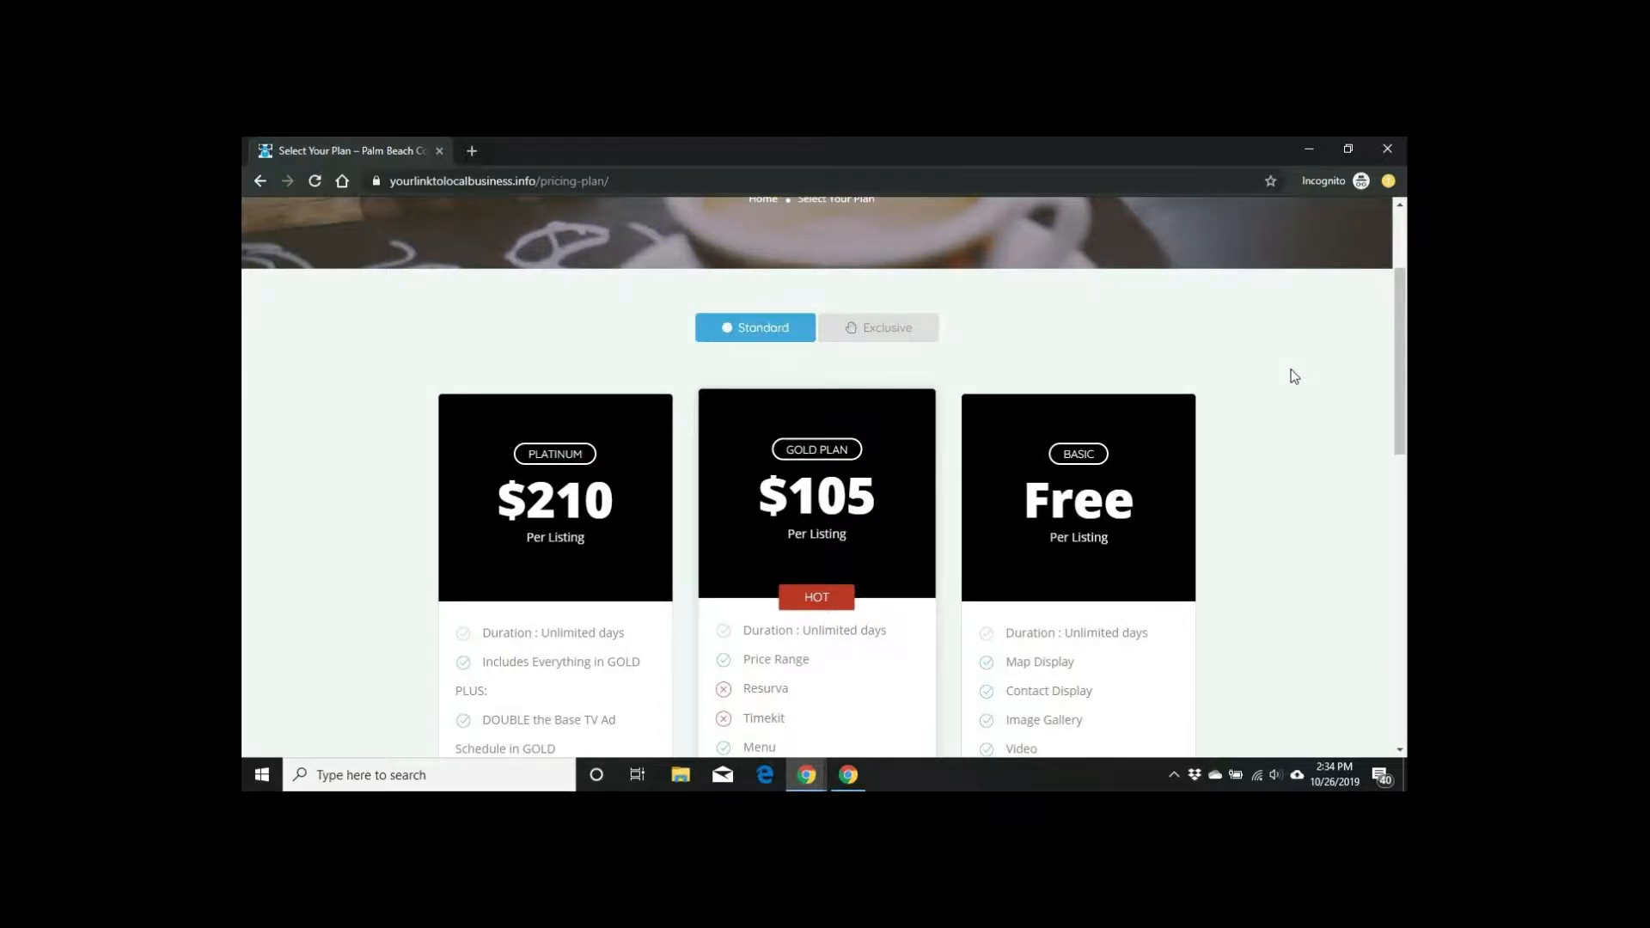
scroll(1294, 377, "down", 2)
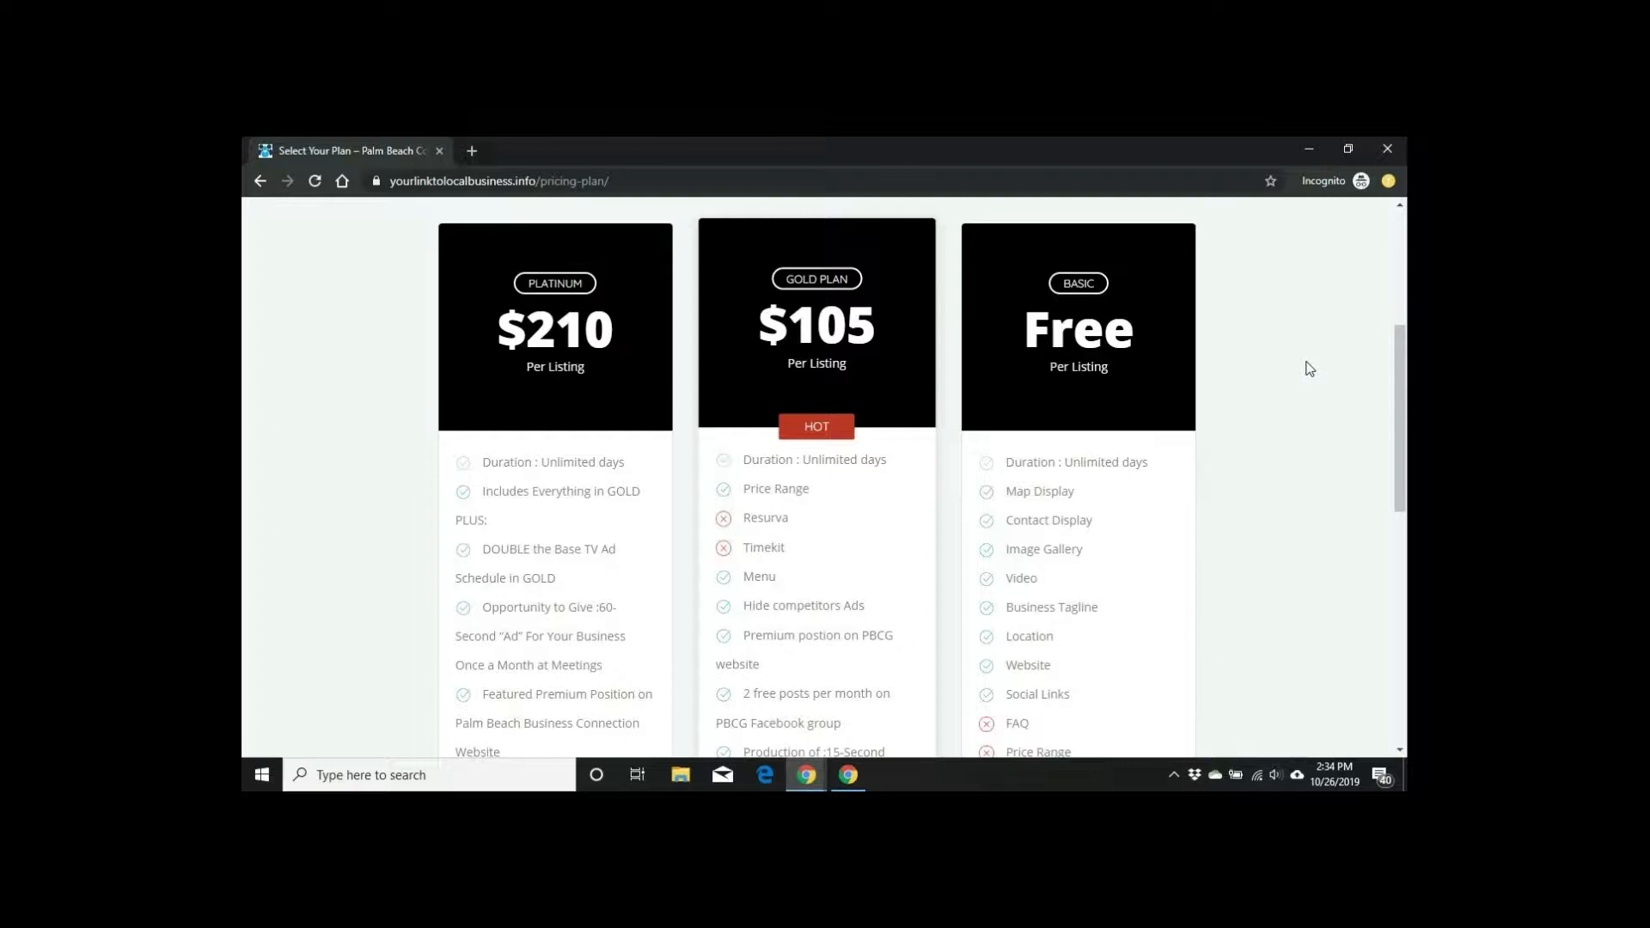
scroll(1309, 368, "down", 1)
scroll(1309, 369, "down", 1)
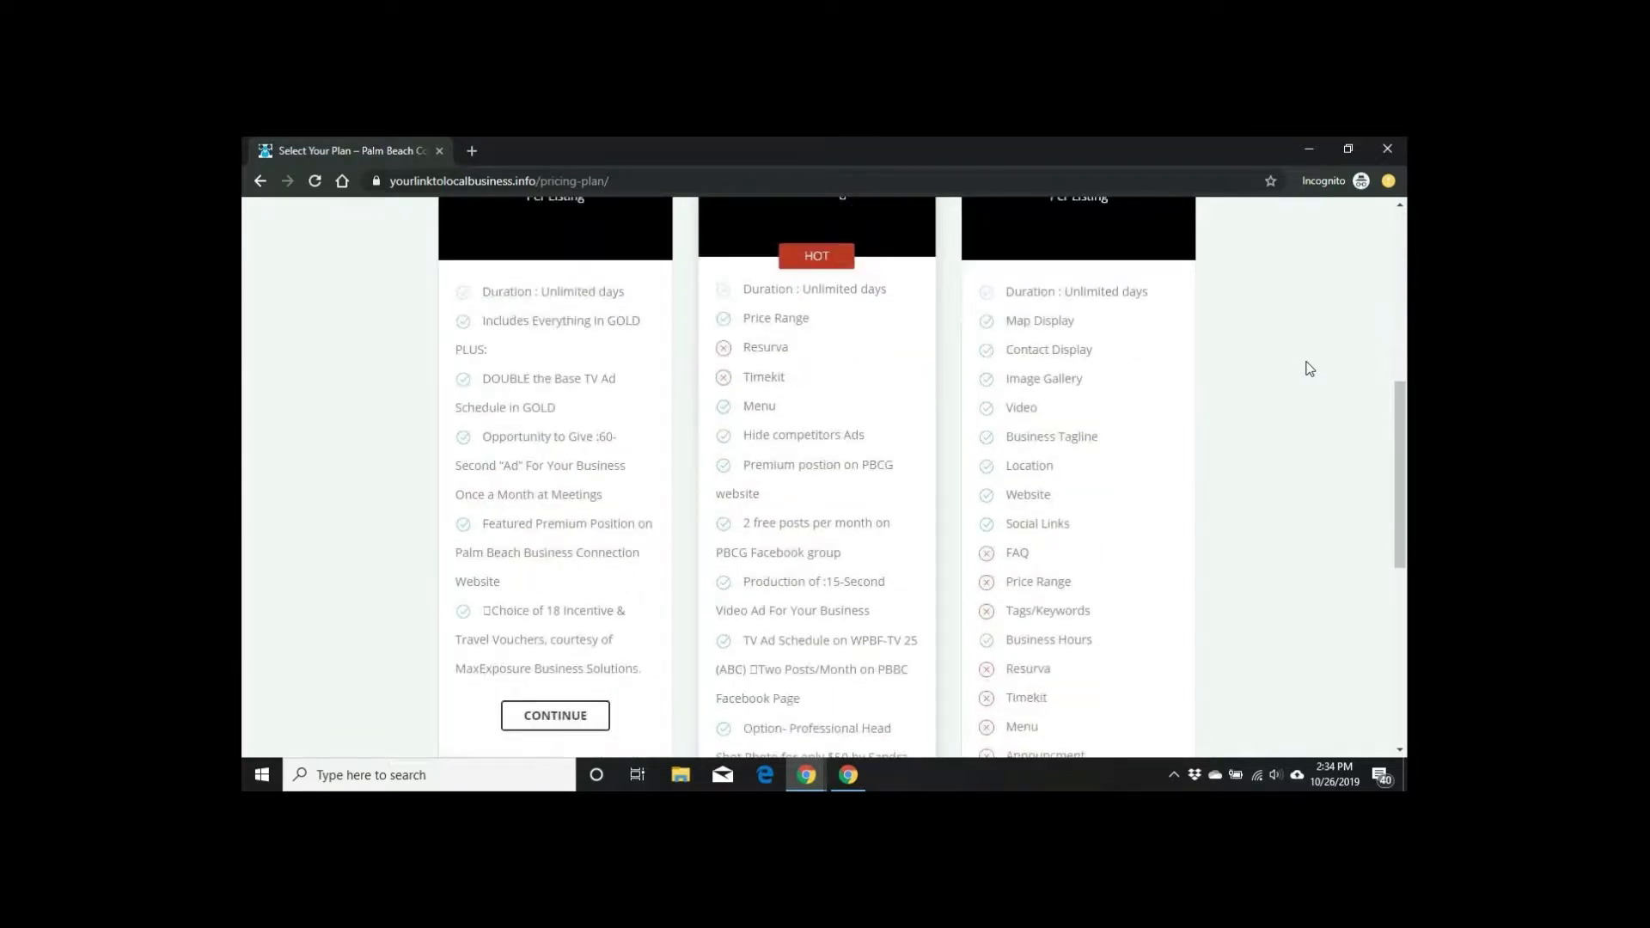
scroll(1309, 369, "down", 1)
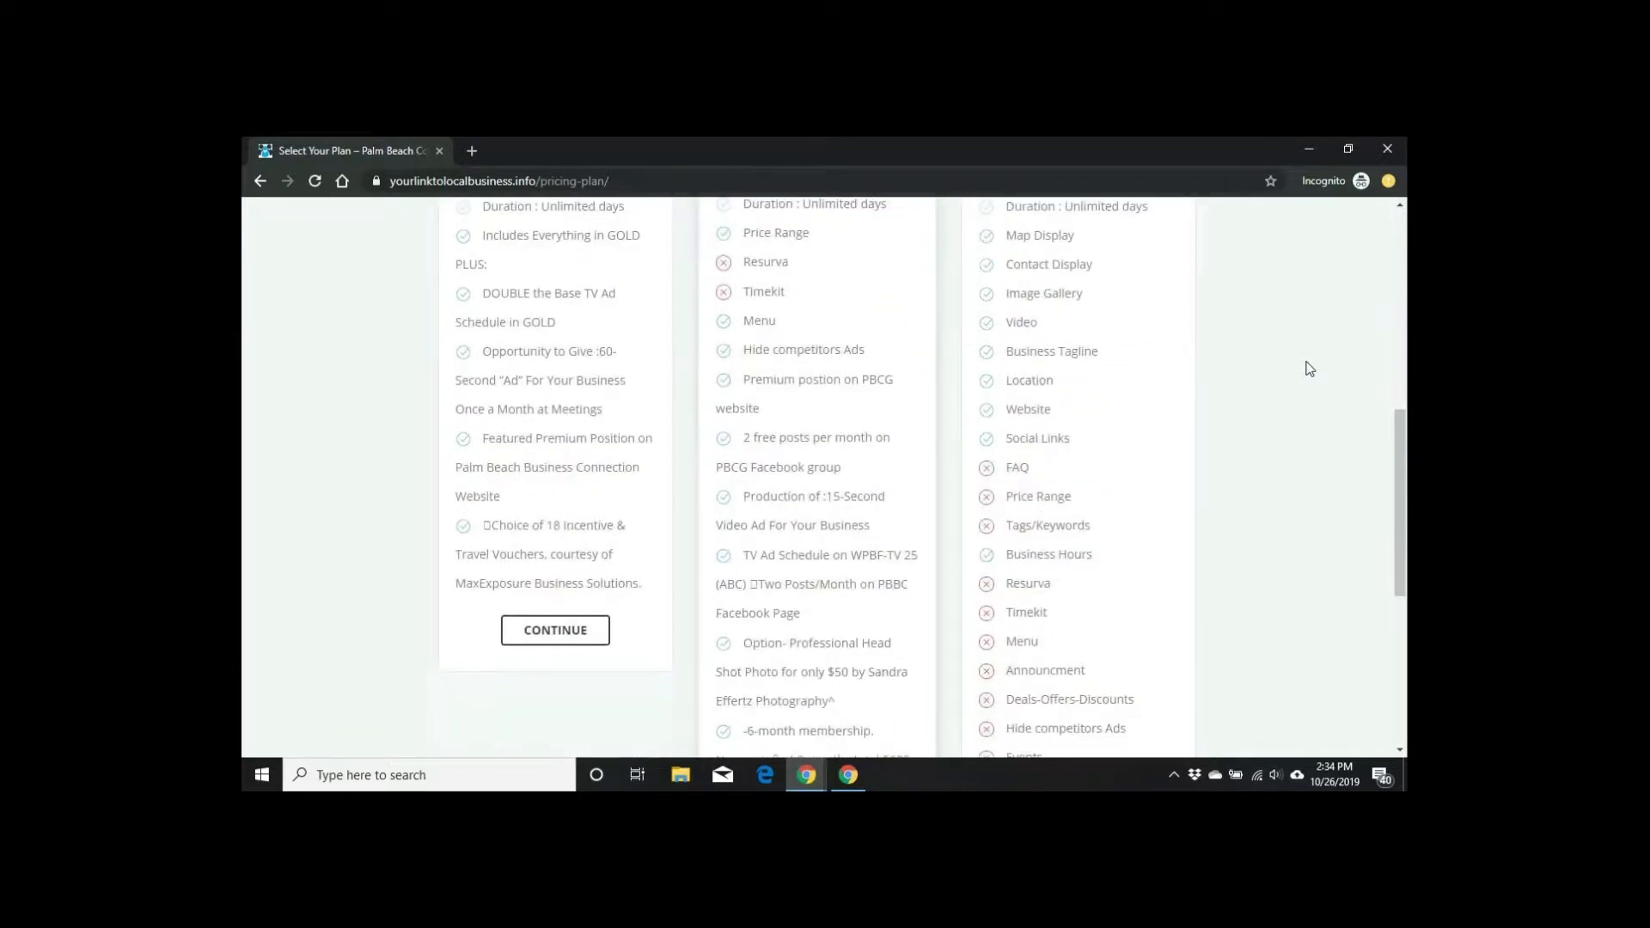
scroll(1309, 369, "down", 4)
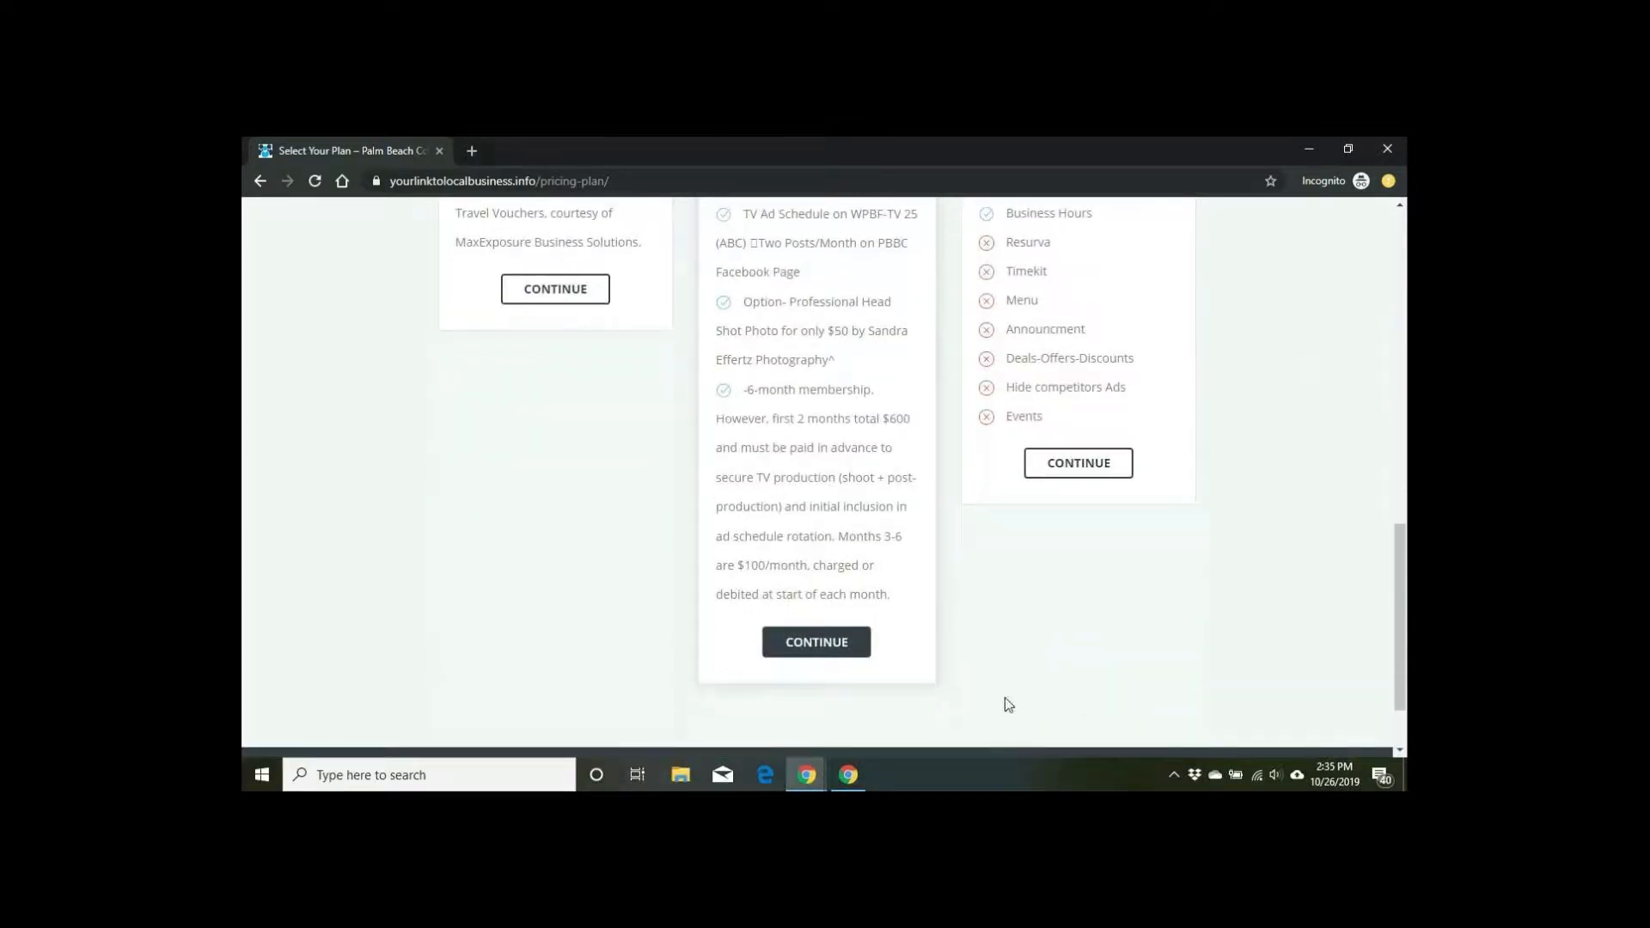
left_click(840, 653)
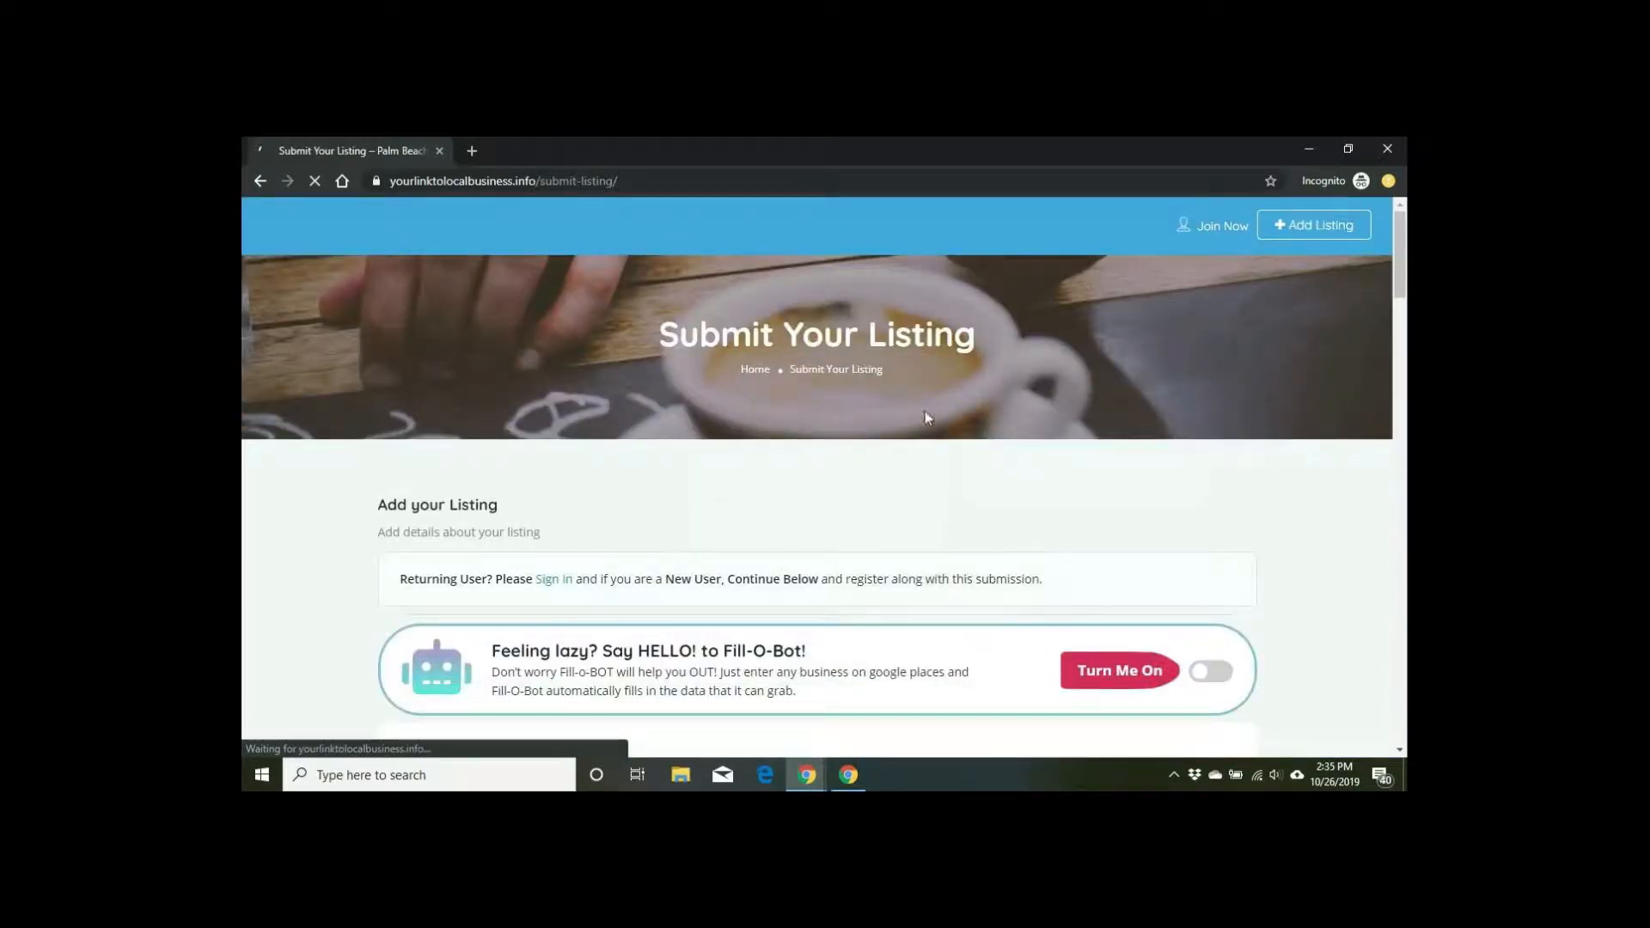
Step: Scroll down the Submit Your Listing page to the Fill-O-Bot banner
scroll(1101, 382, "down", 1)
scroll(1102, 383, "down", 1)
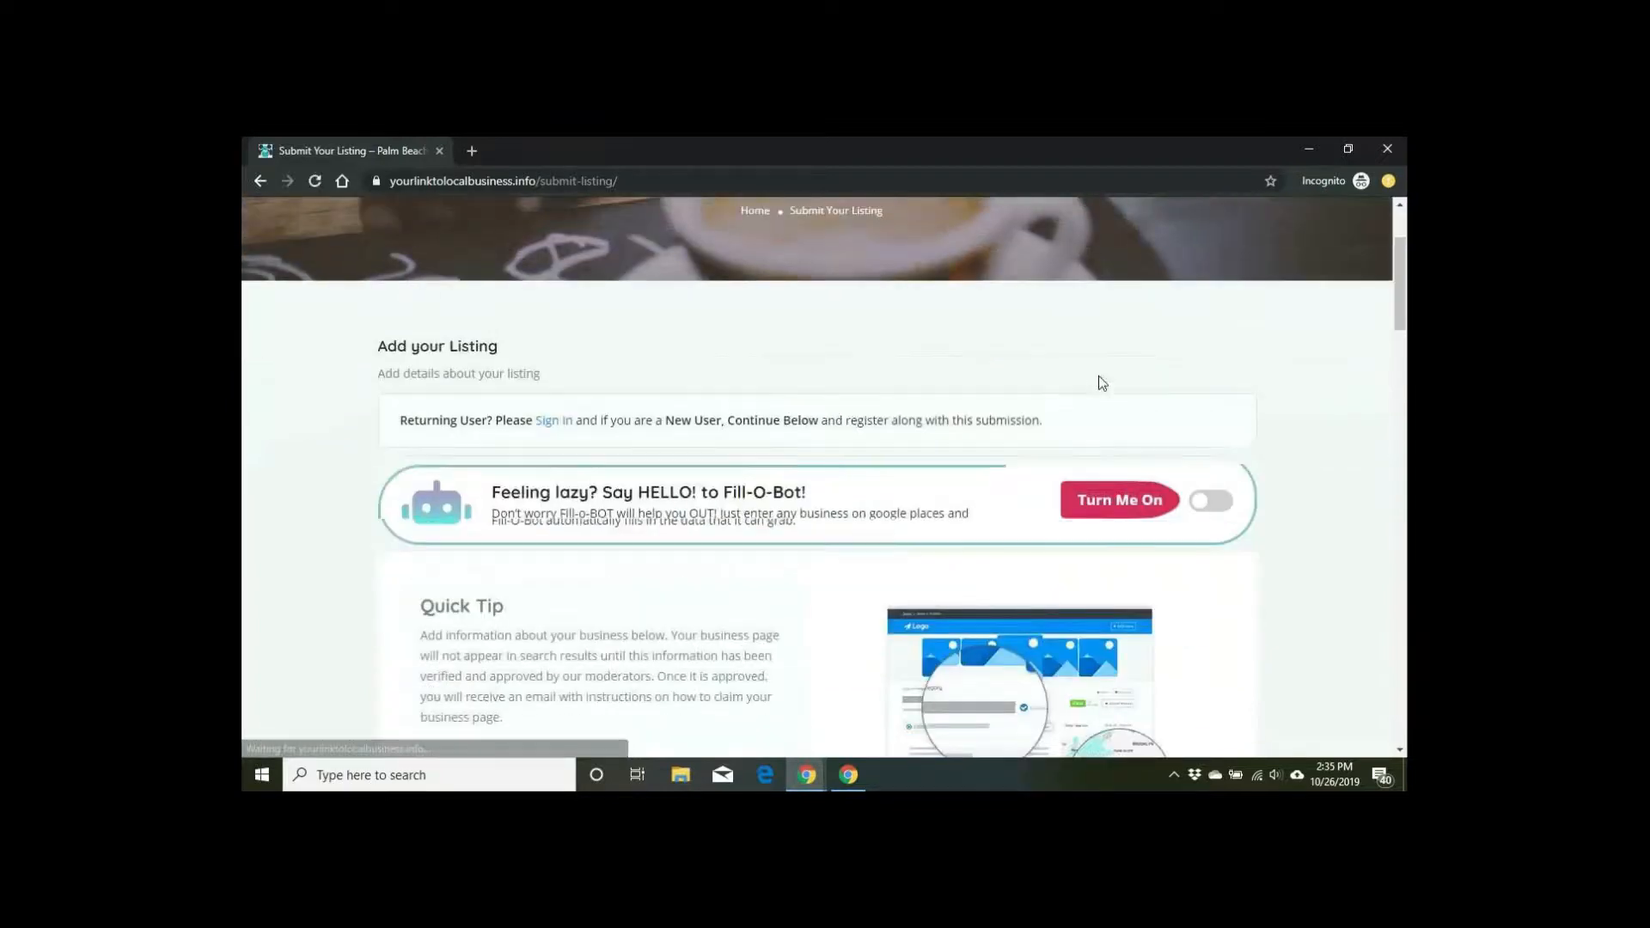
scroll(1102, 383, "up", 2)
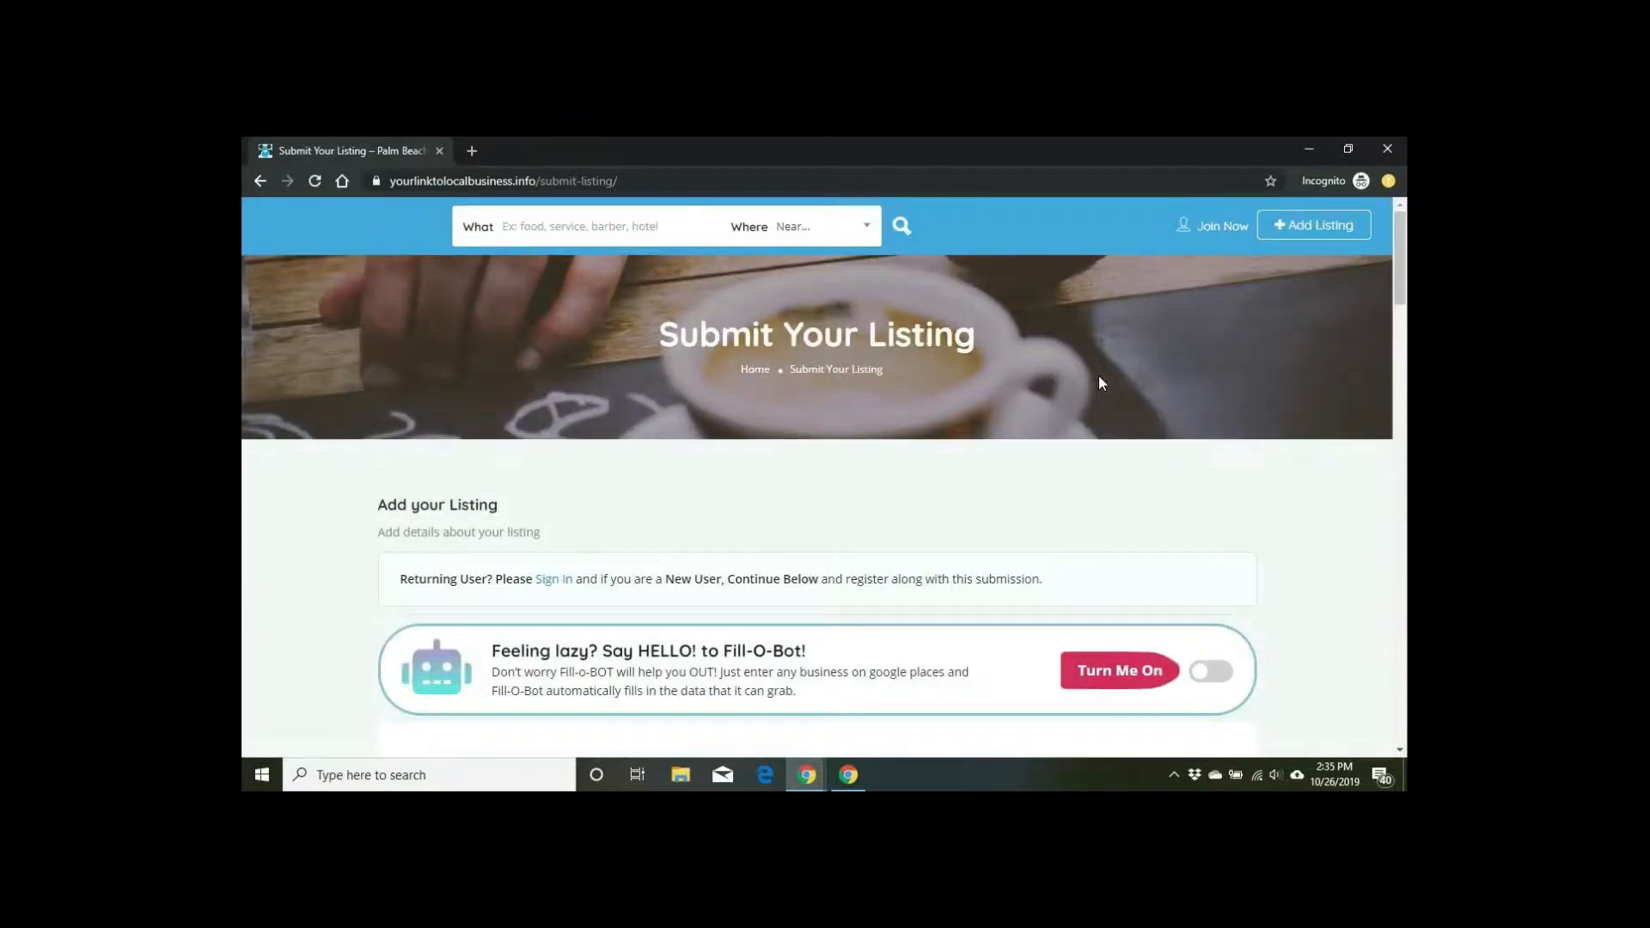
scroll(1098, 378, "down", 2)
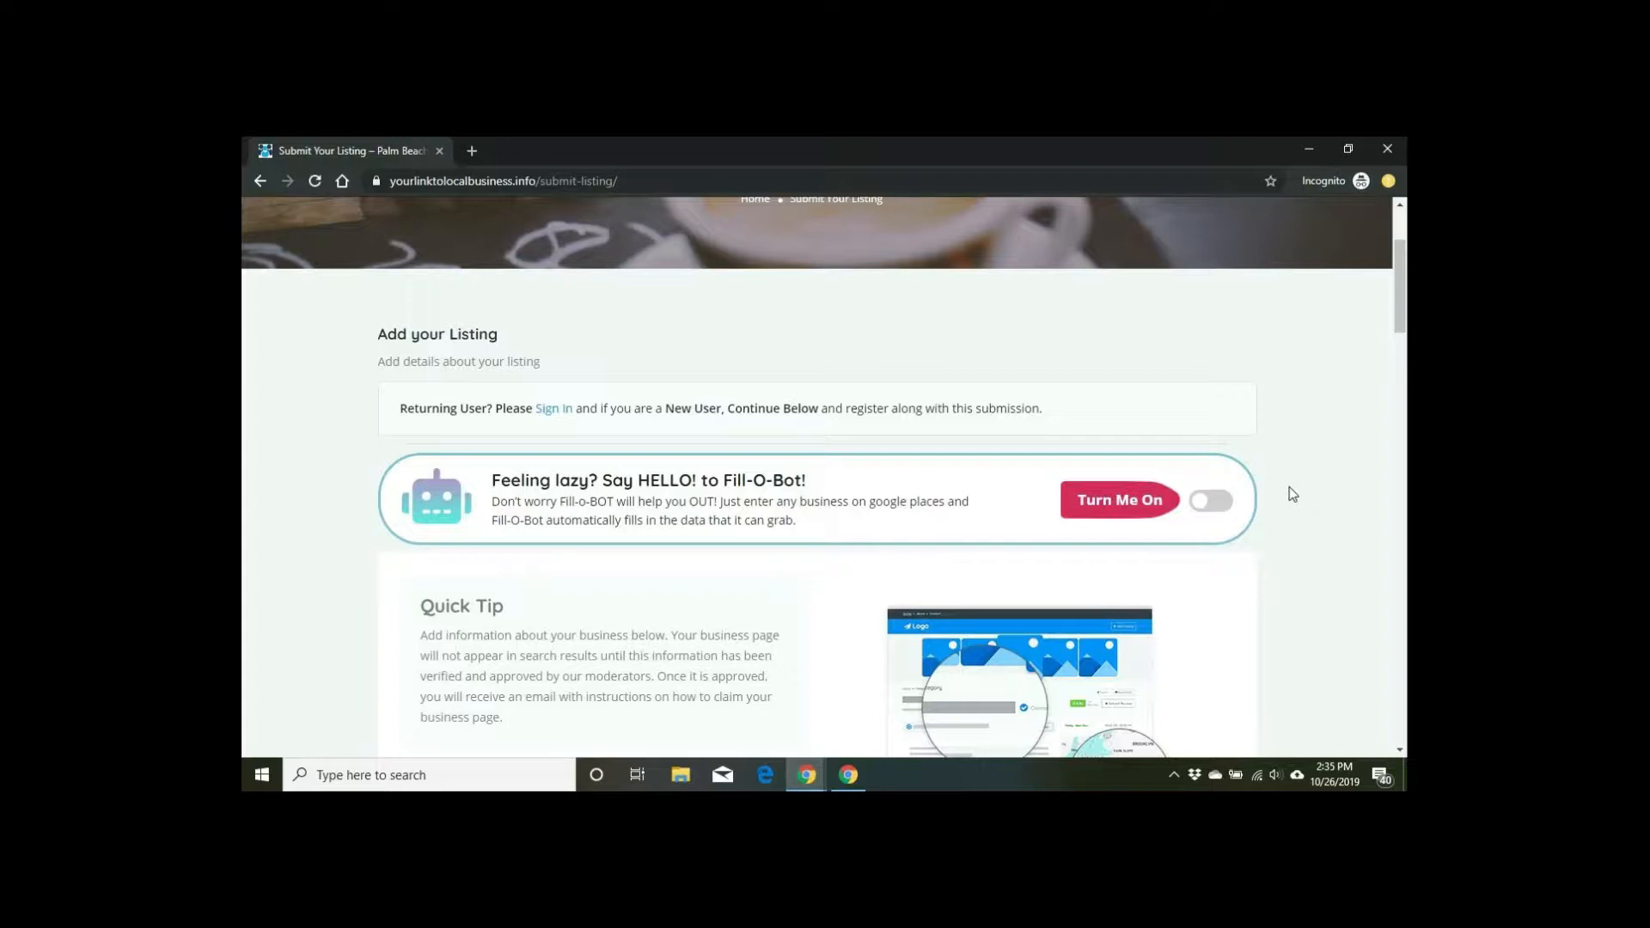
Step: Turn on Fill-O-Bot automatic form filling
left_click(1222, 507)
scroll(1364, 543, "down", 3)
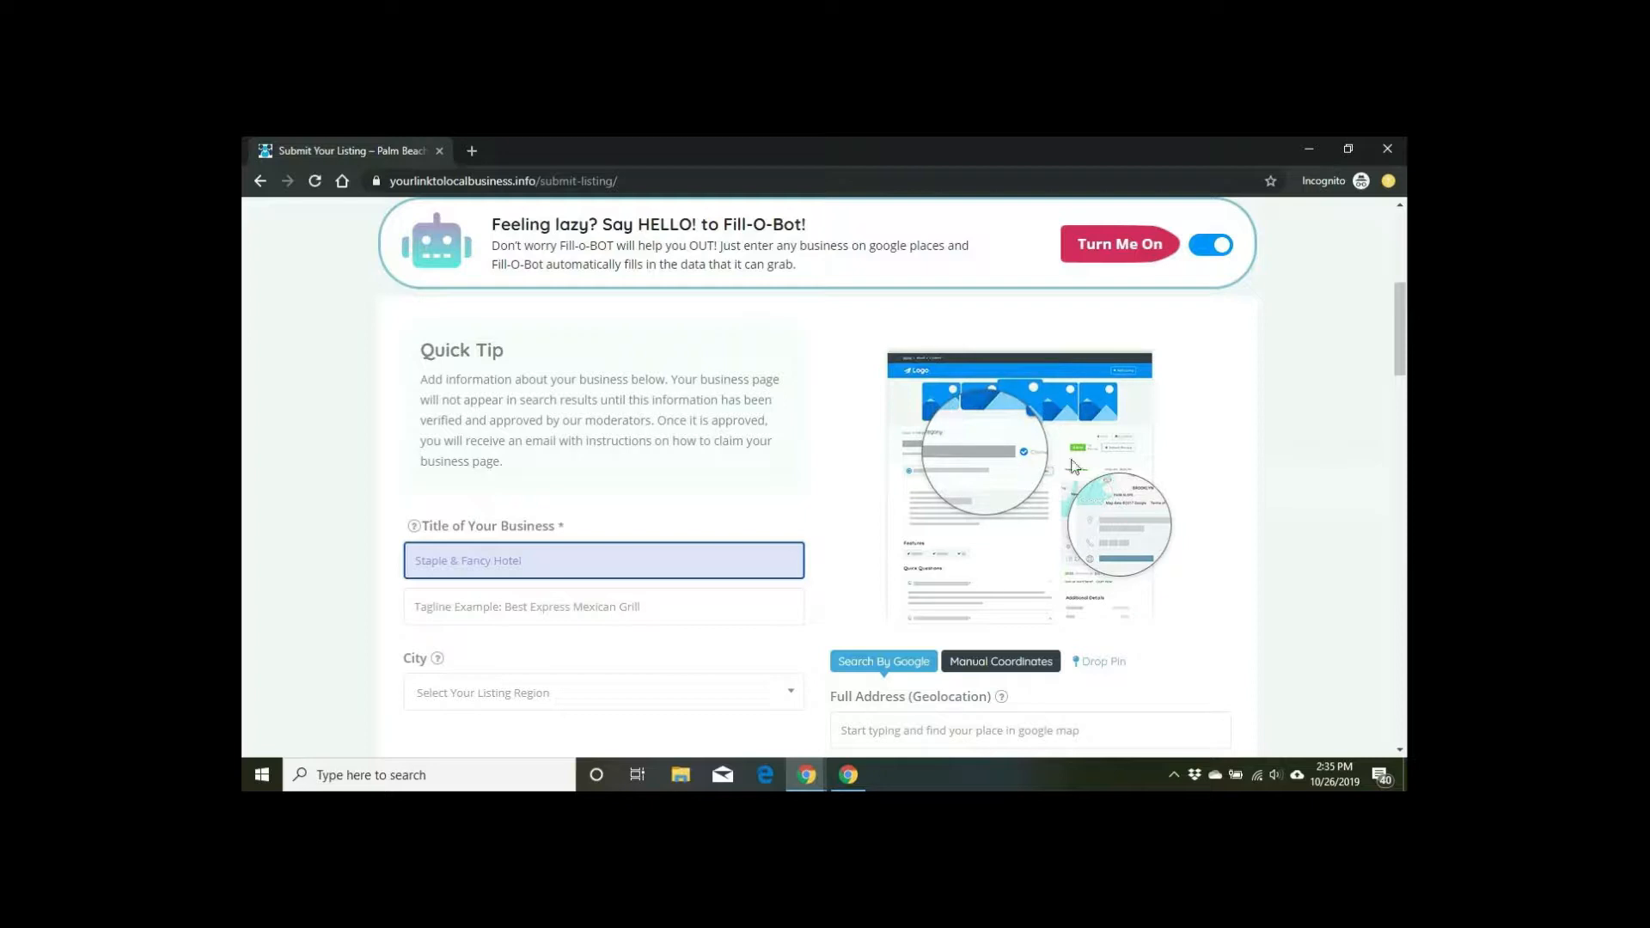
scroll(952, 443, "down", 1)
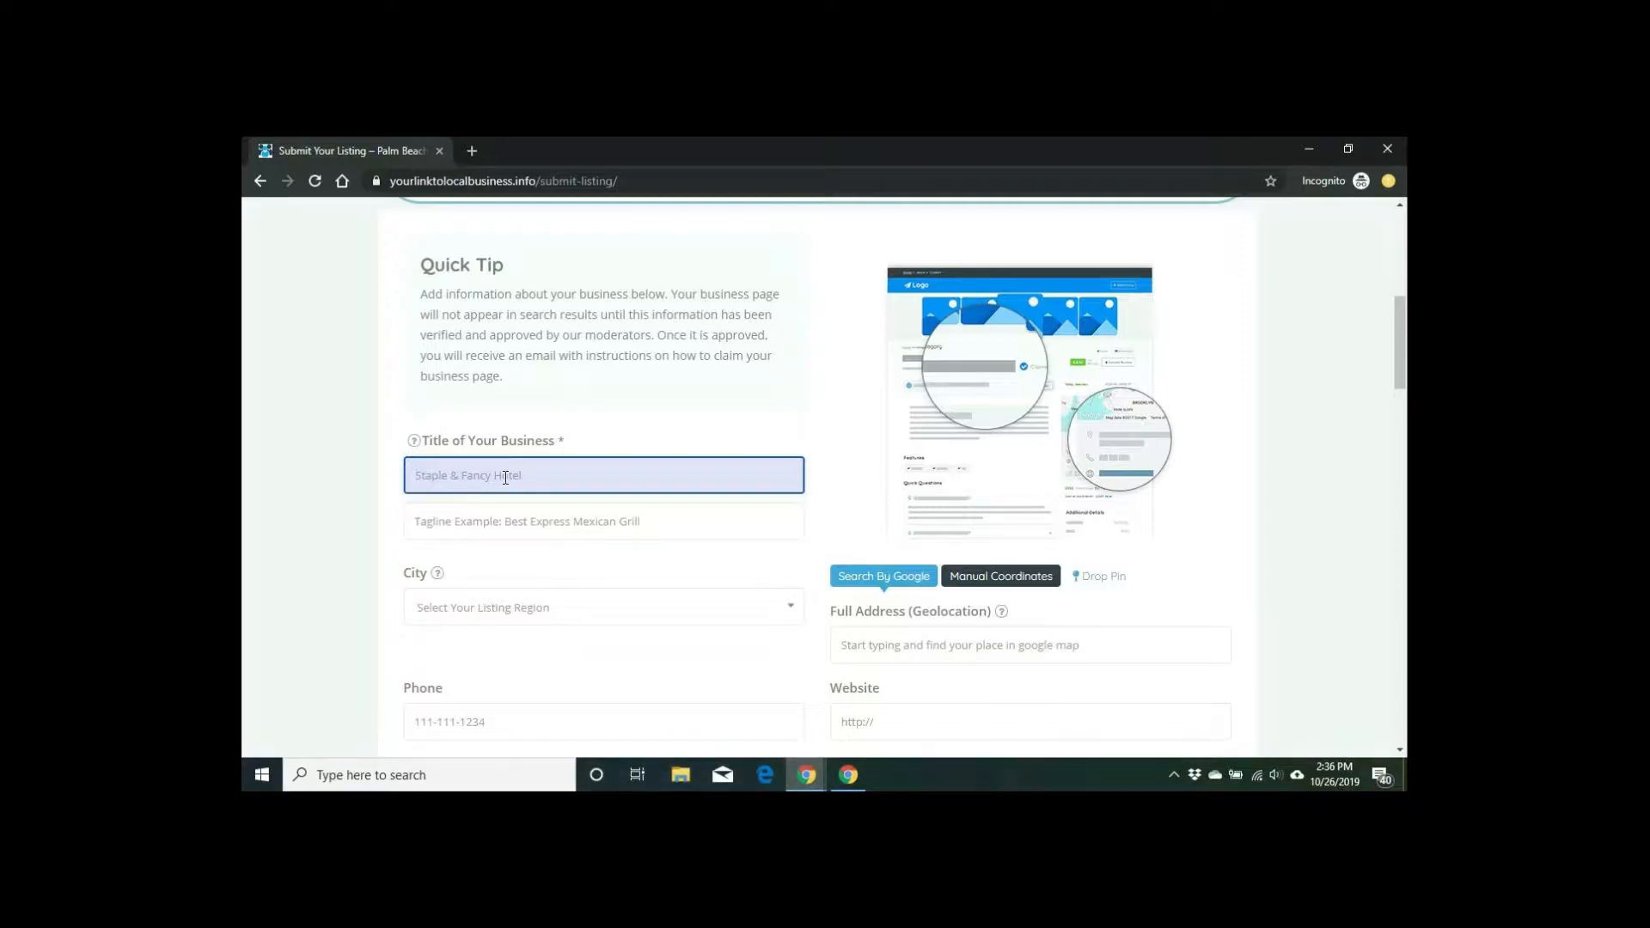
Step: Enter 'Spotos Oys' as the business title and pick Spoto's Oyster Bar from the suggestions
type("Spotp")
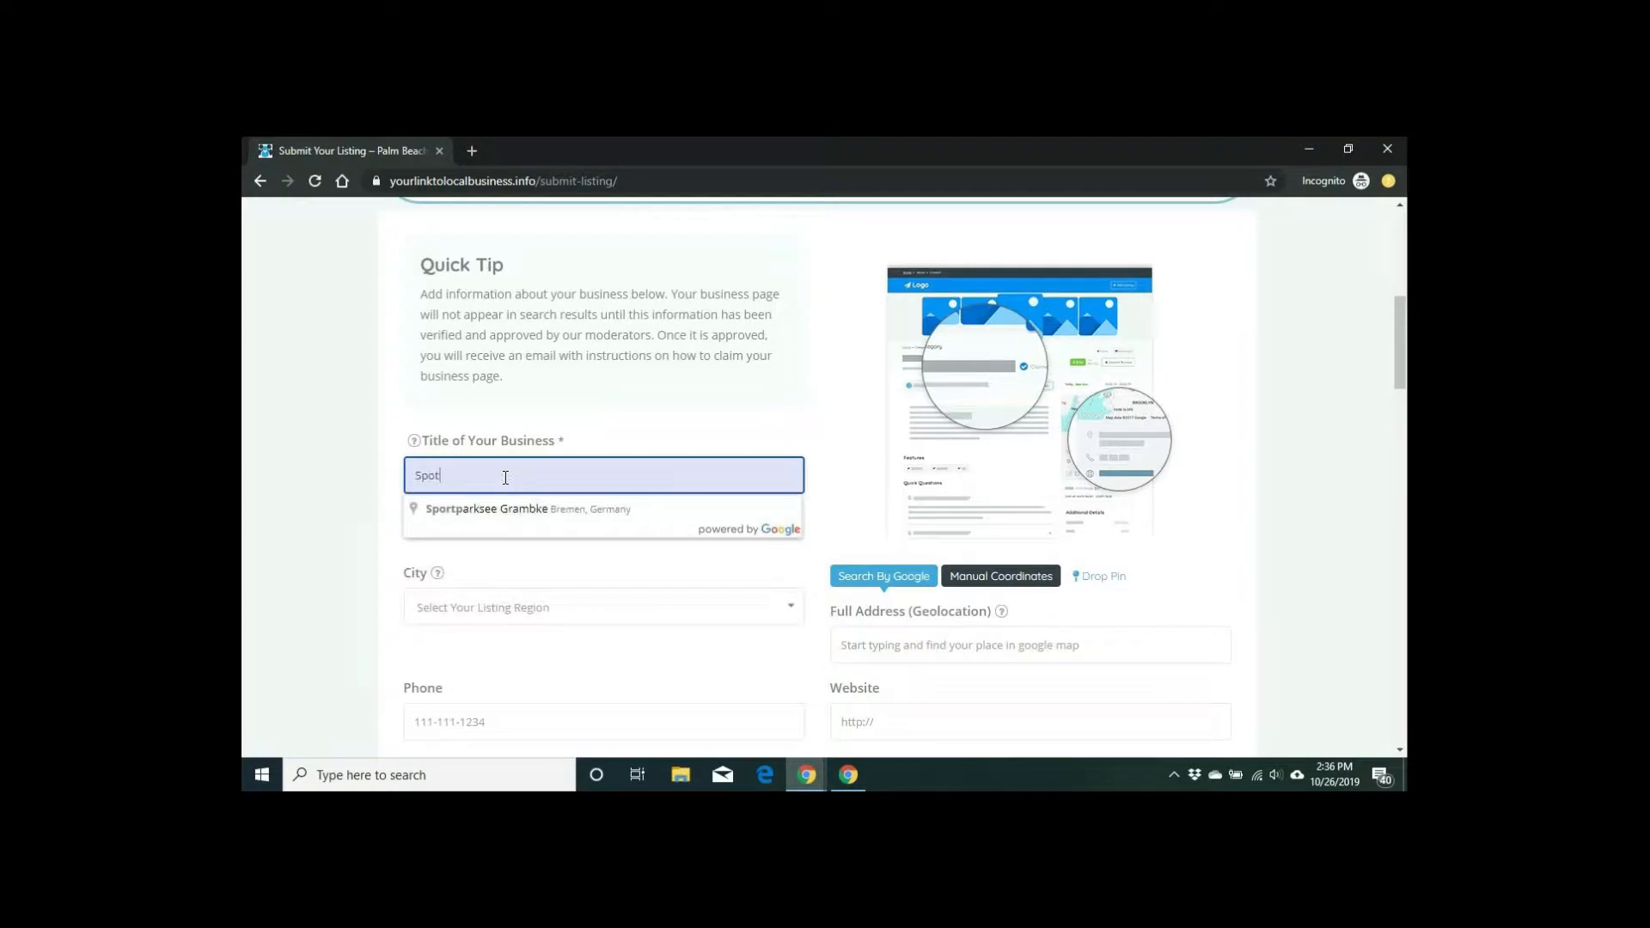
key("BackSpace")
type("os")
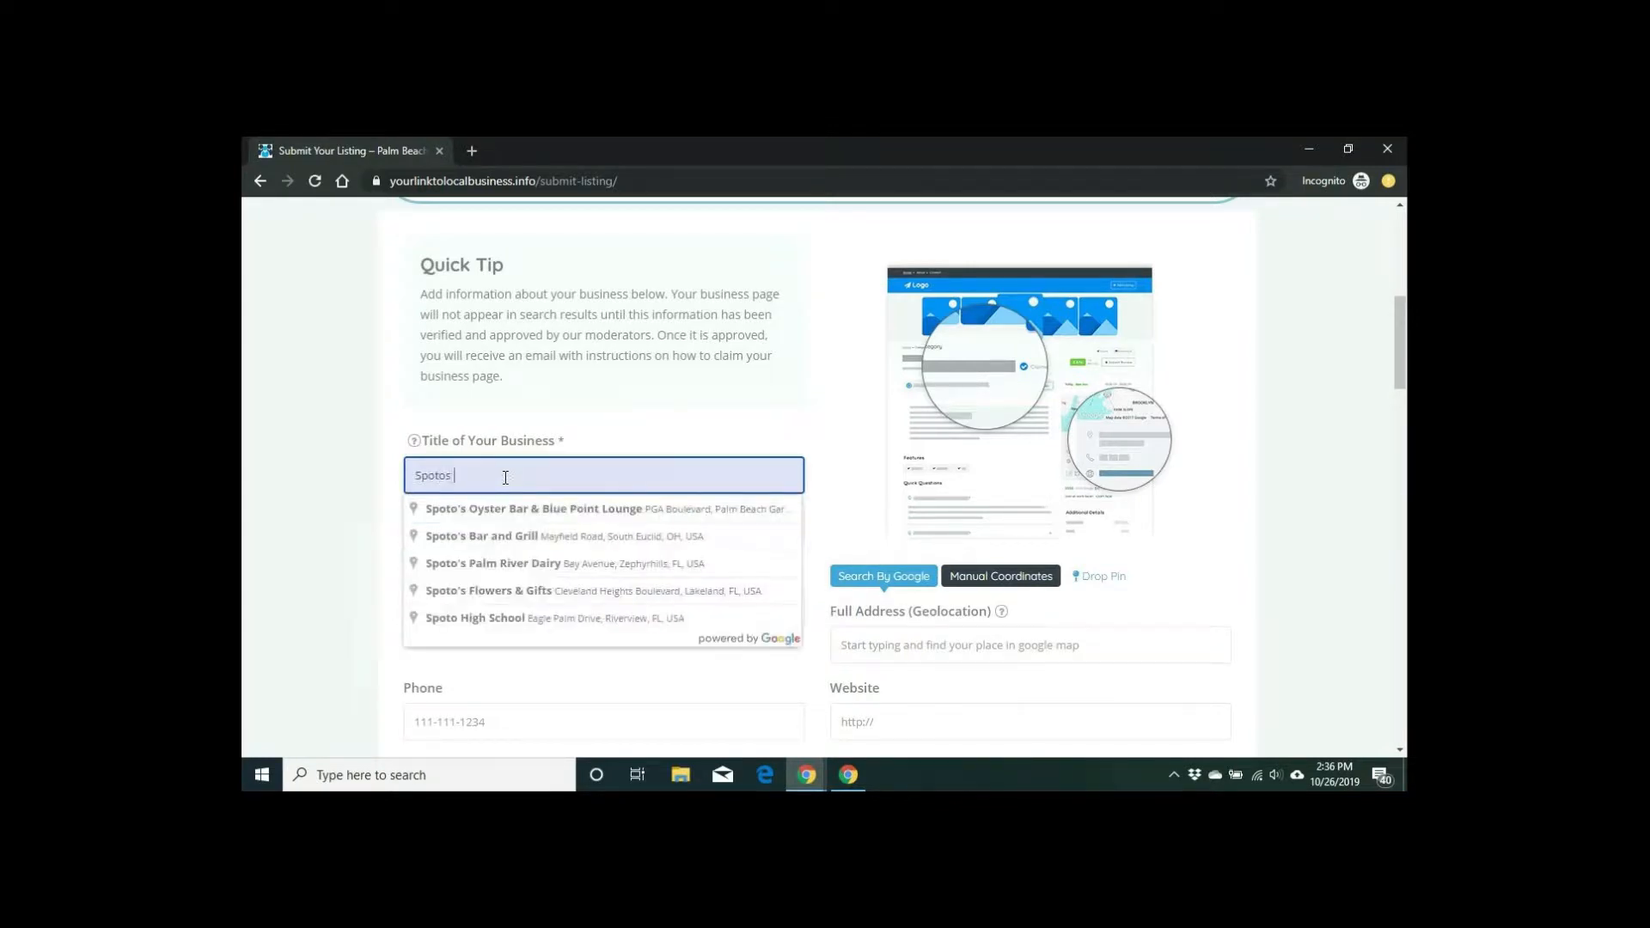
type(" Oys")
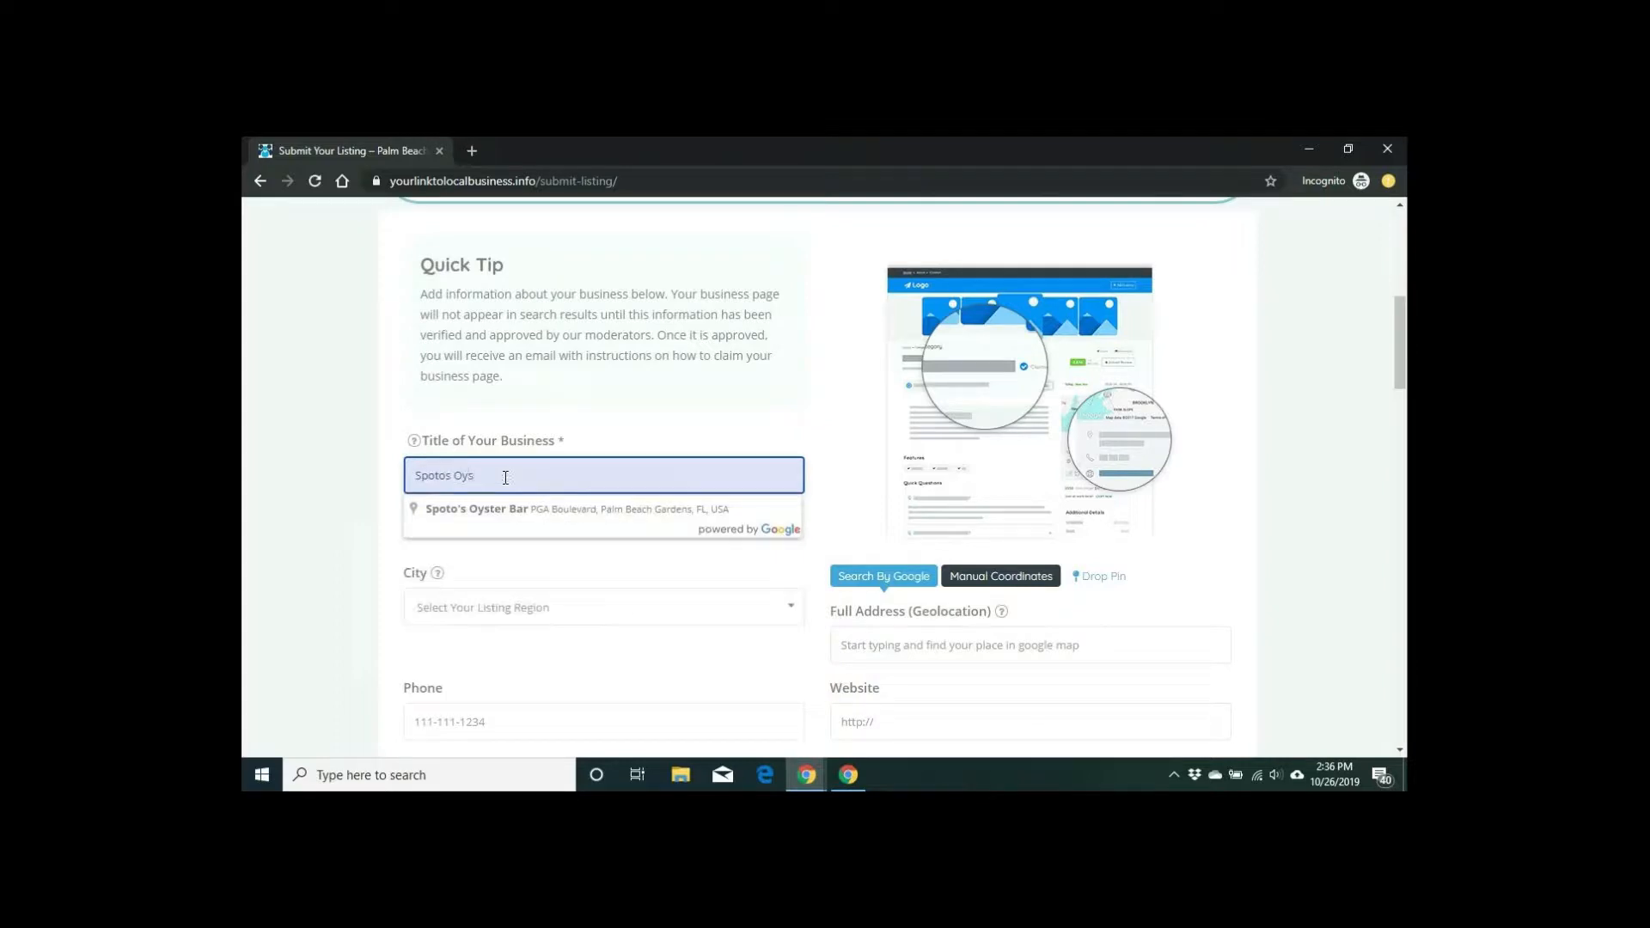
left_click(516, 505)
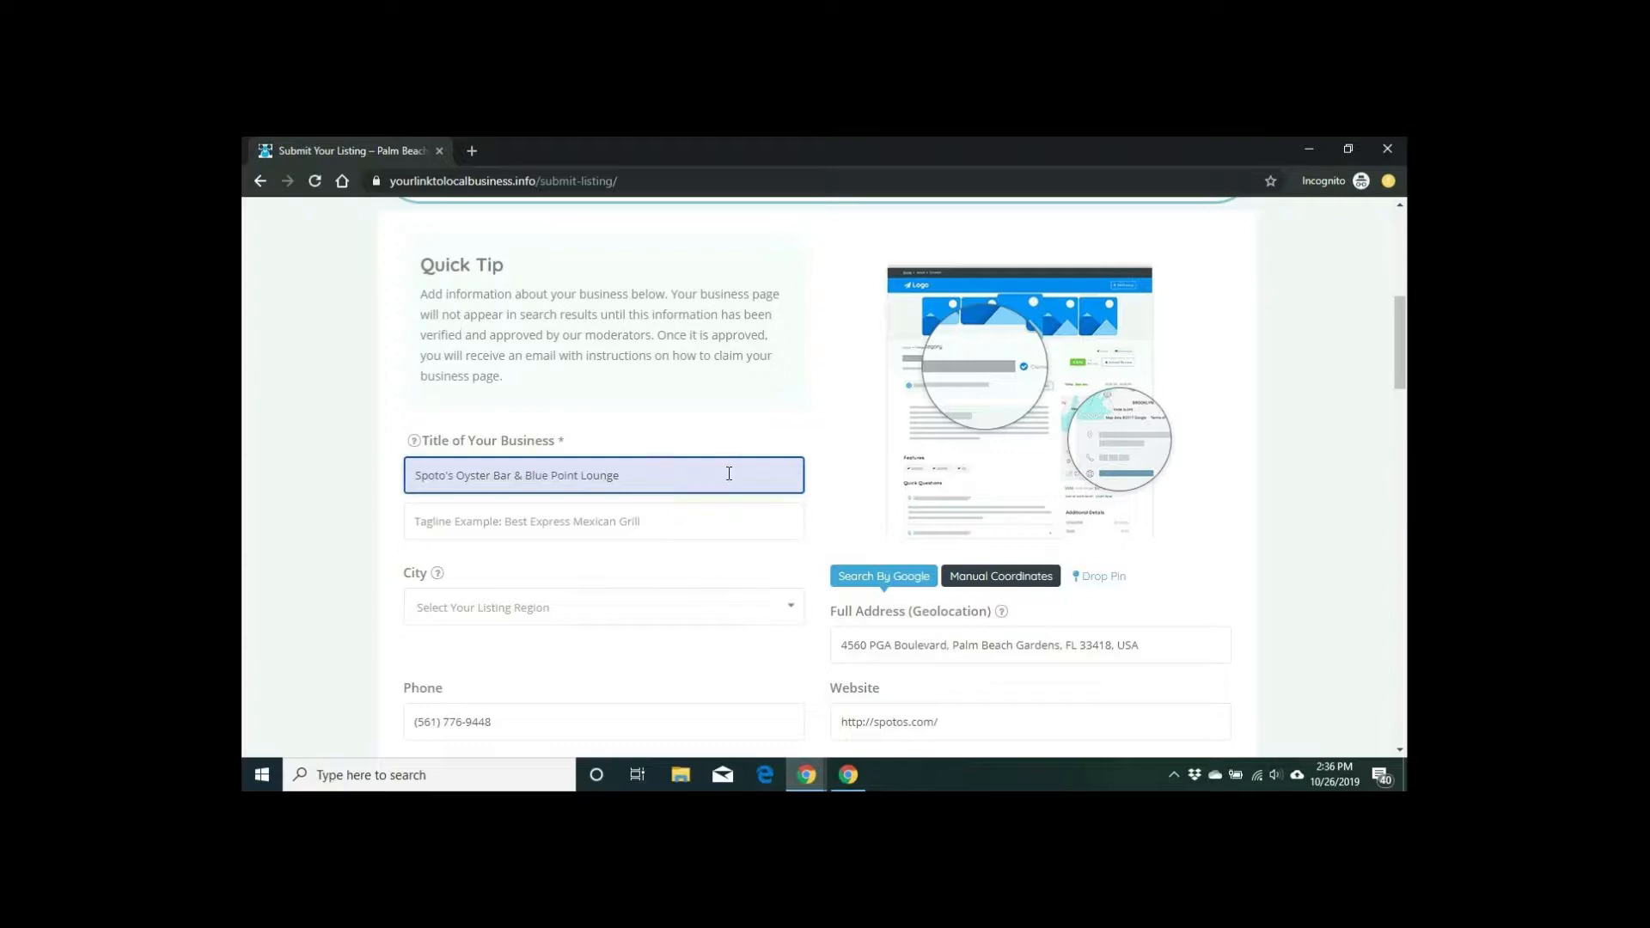
scroll(726, 477, "down", 2)
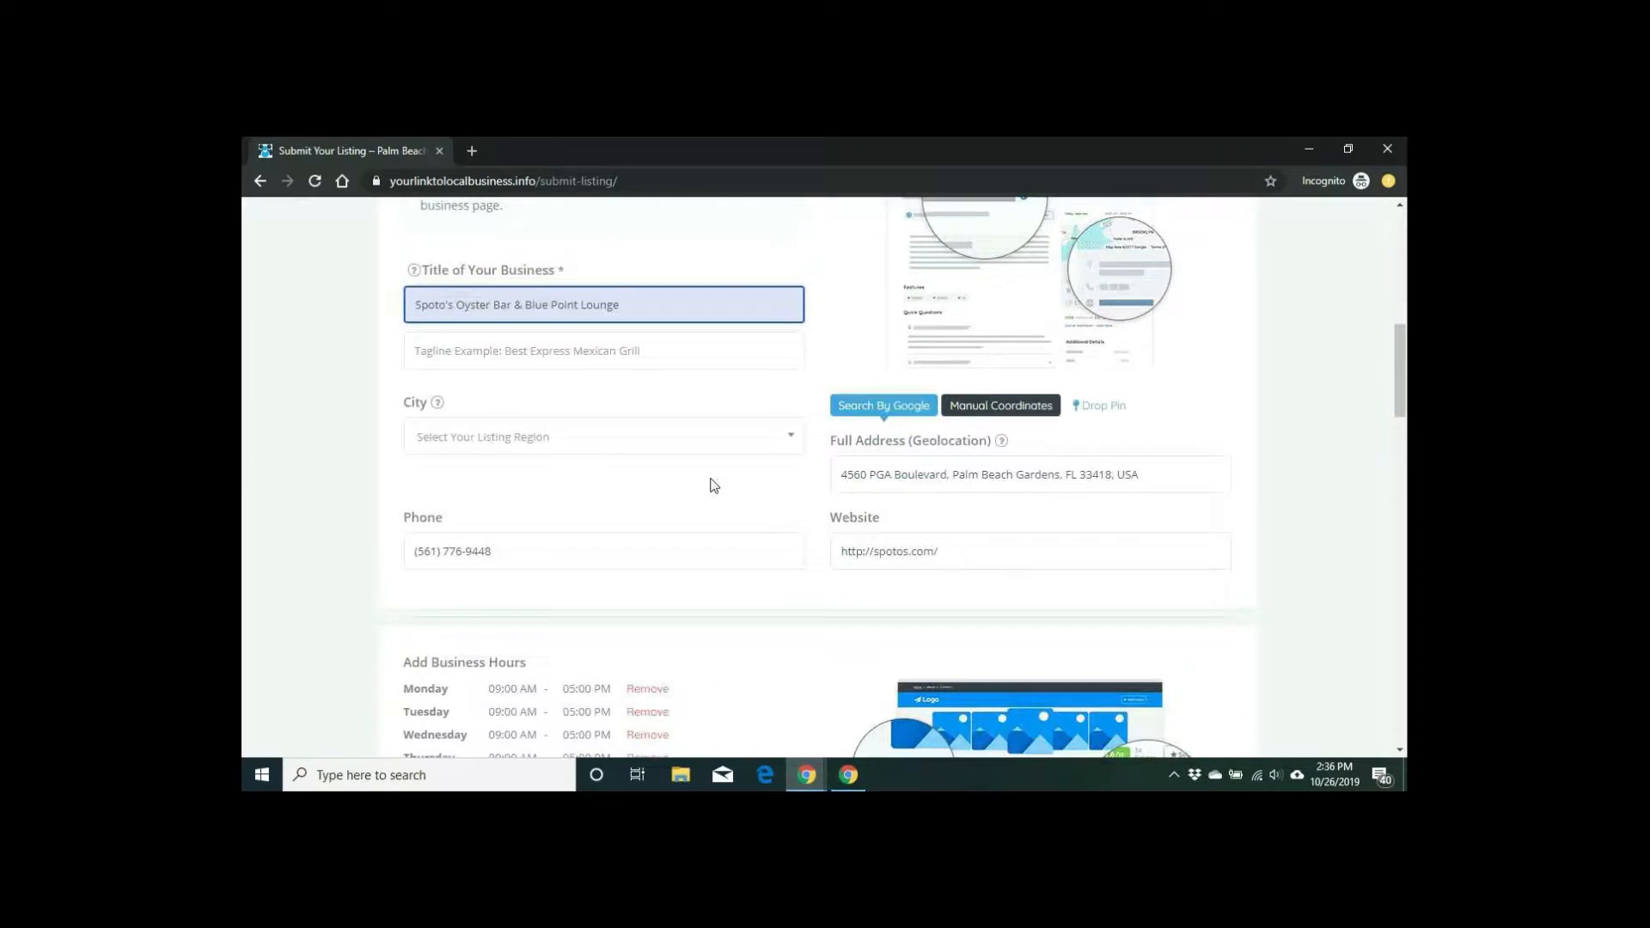
Step: Choose West Palm Beach as the listing's city, then scroll down to Add Business Hours
left_click(626, 447)
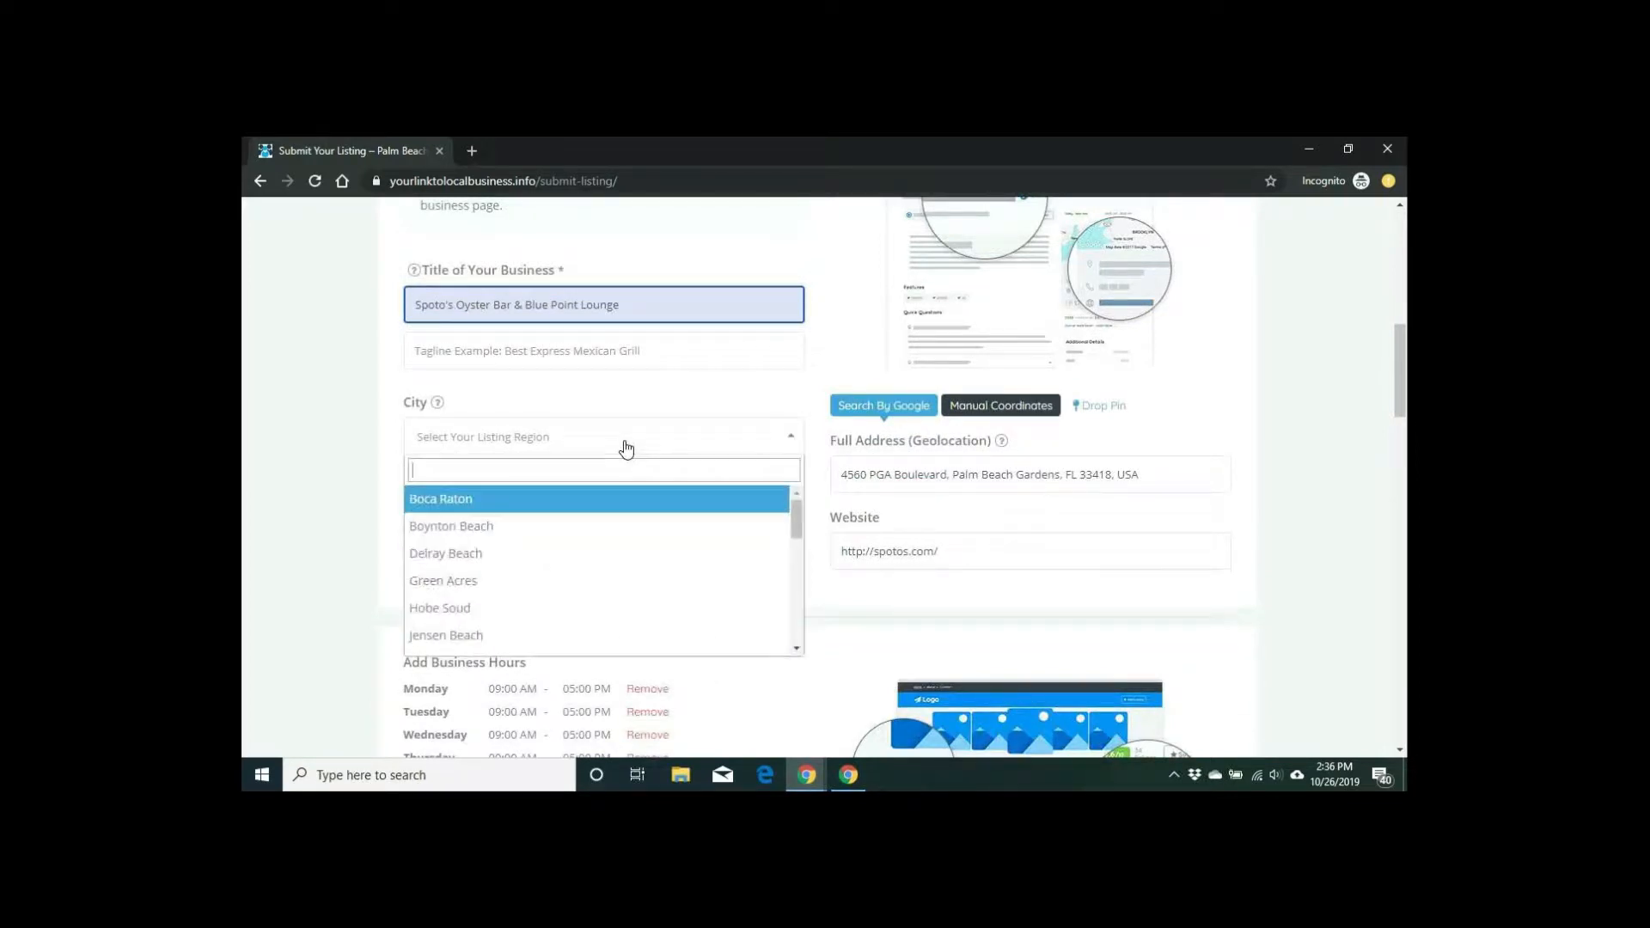
scroll(651, 552, "down", 1)
scroll(655, 554, "down", 5)
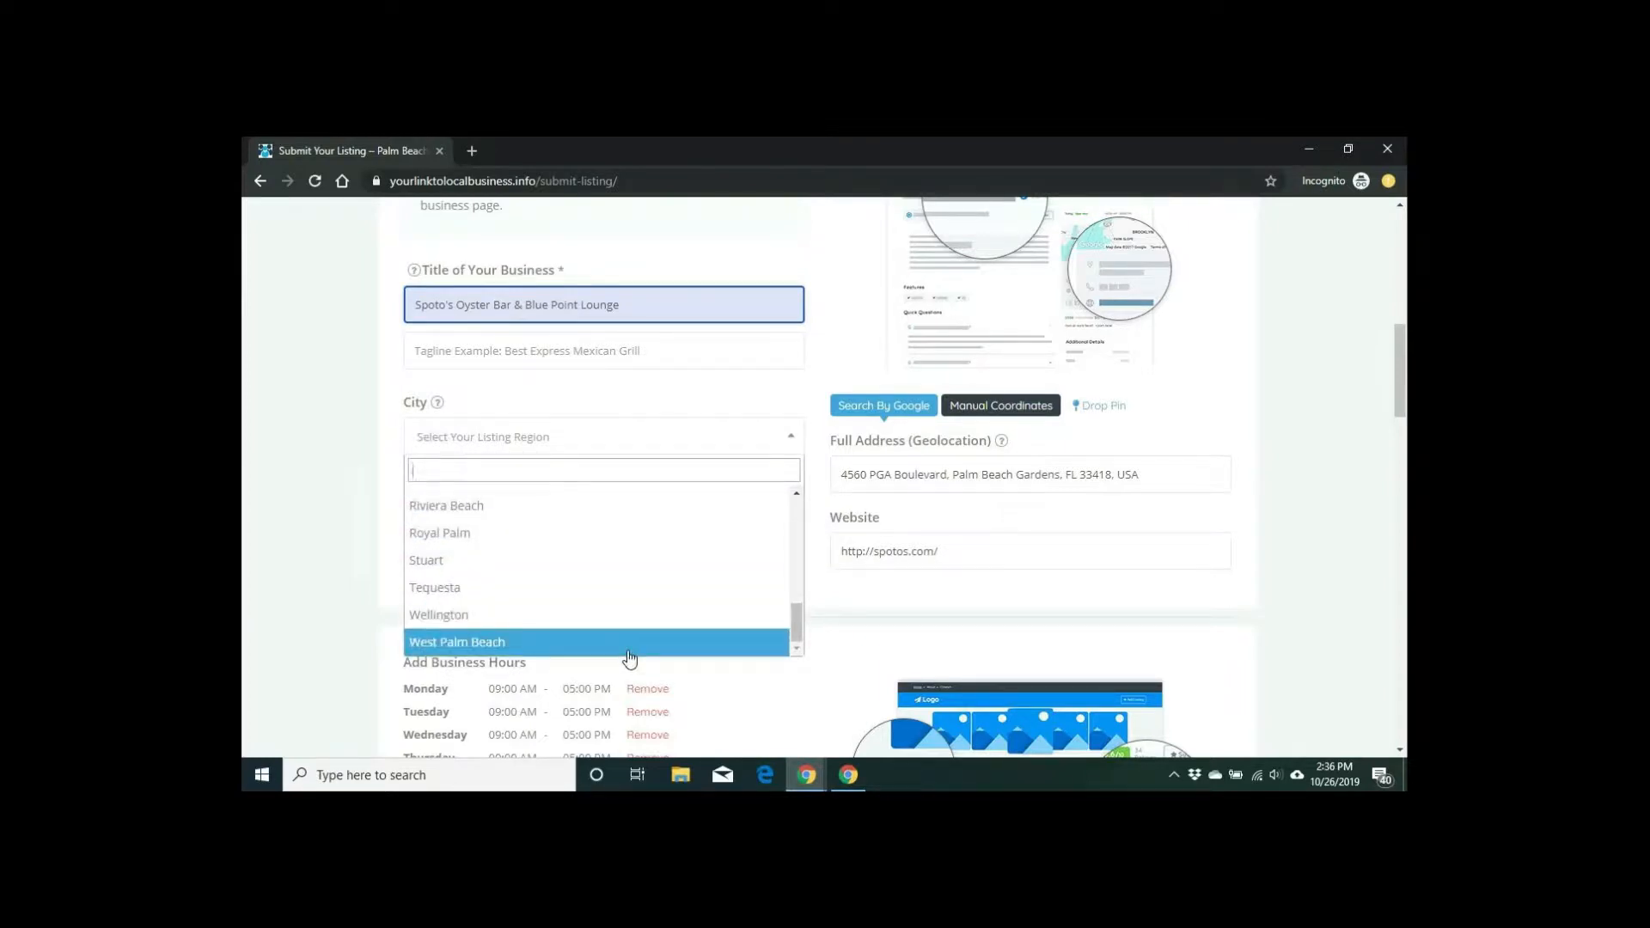
left_click(628, 652)
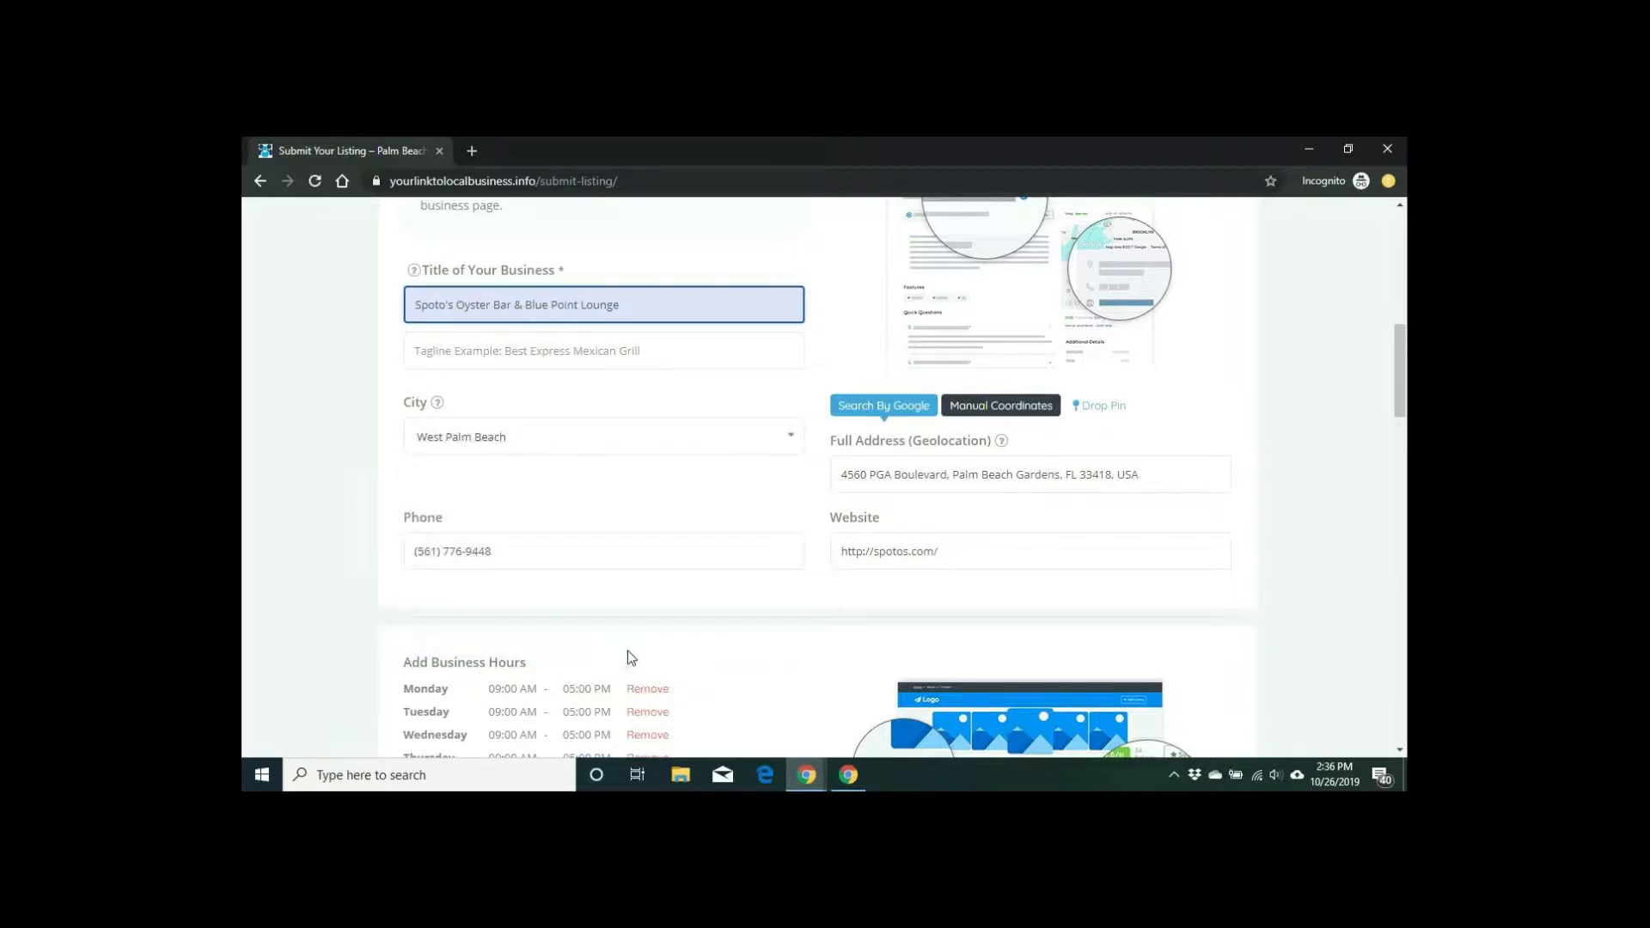
scroll(625, 579, "down", 1)
scroll(625, 580, "down", 1)
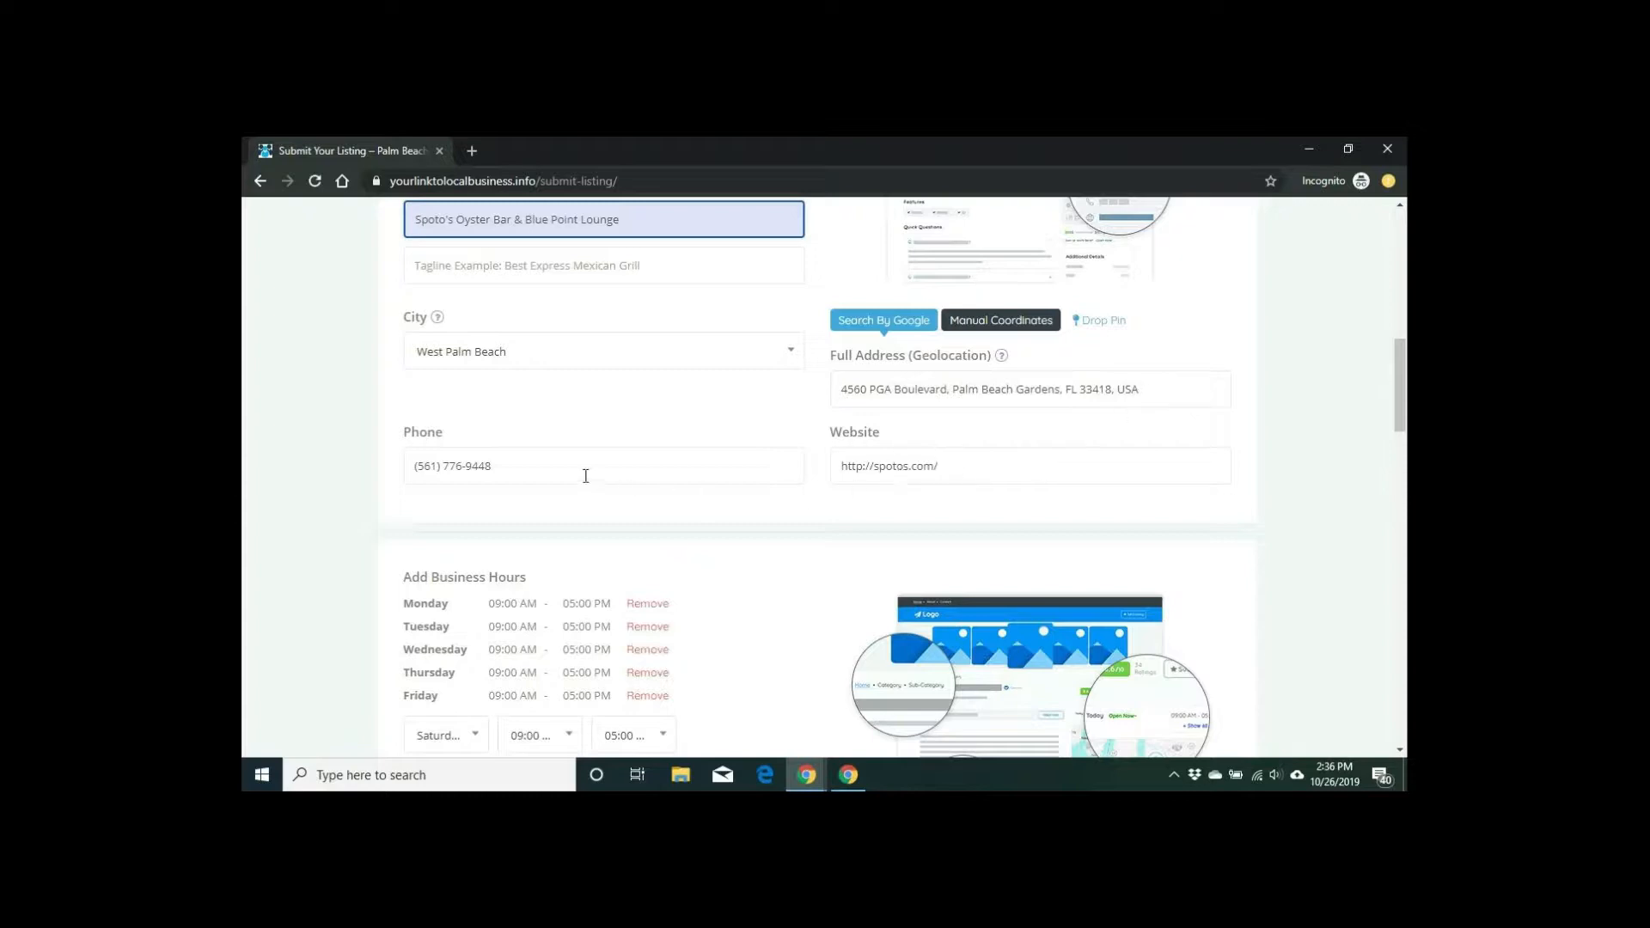
scroll(501, 473, "down", 2)
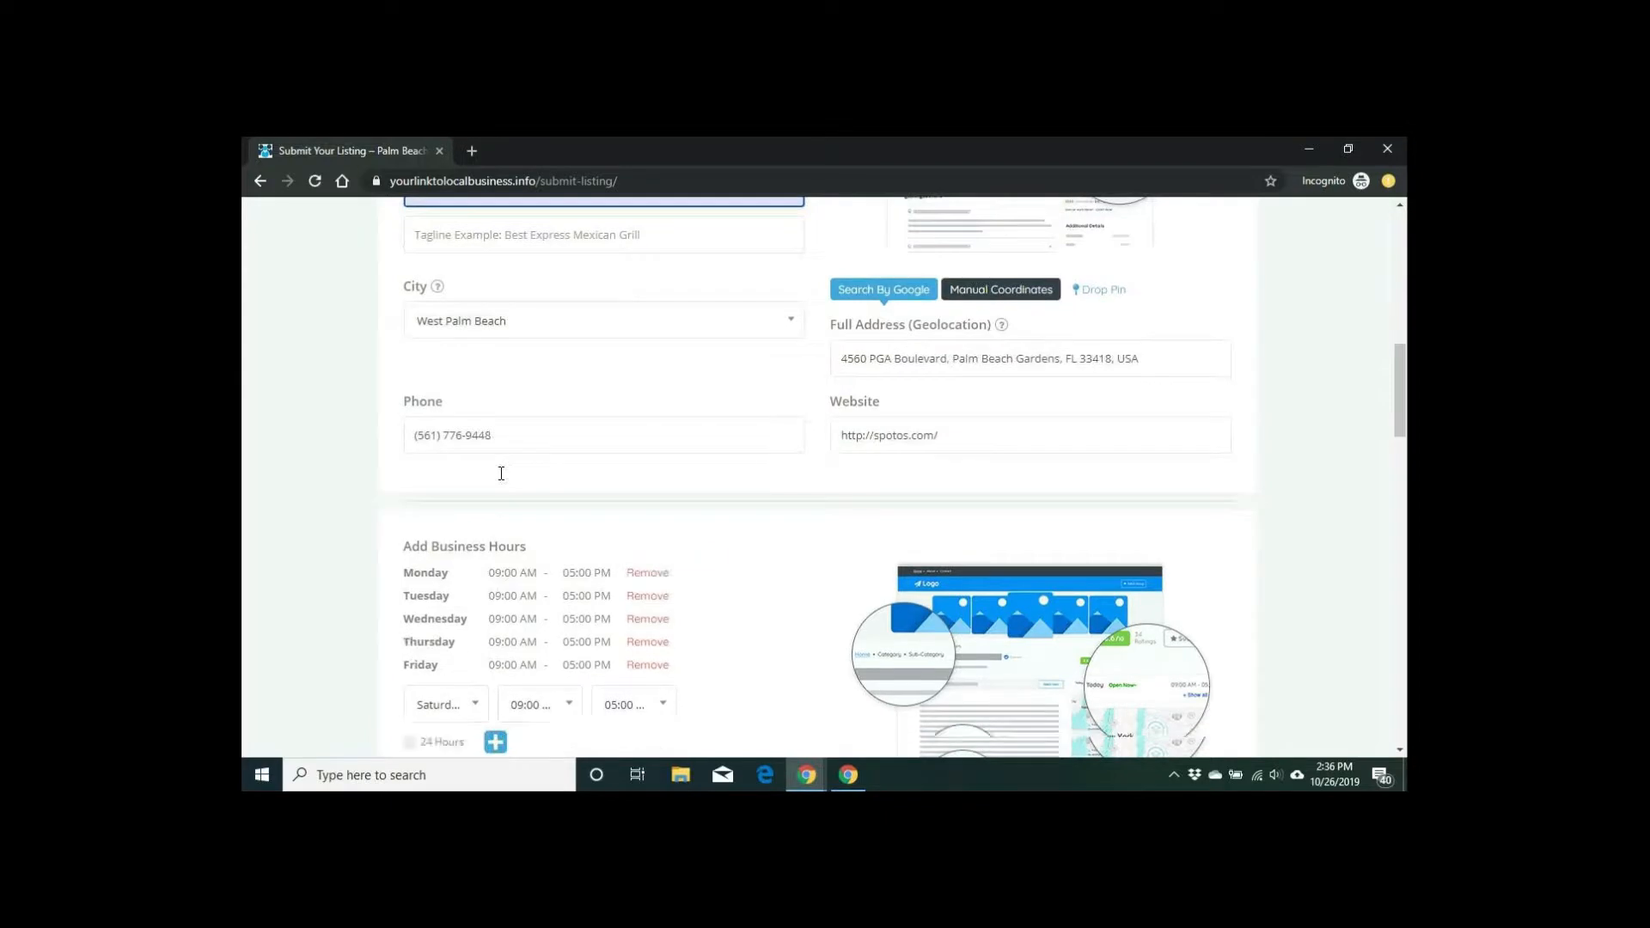
scroll(789, 421, "down", 1)
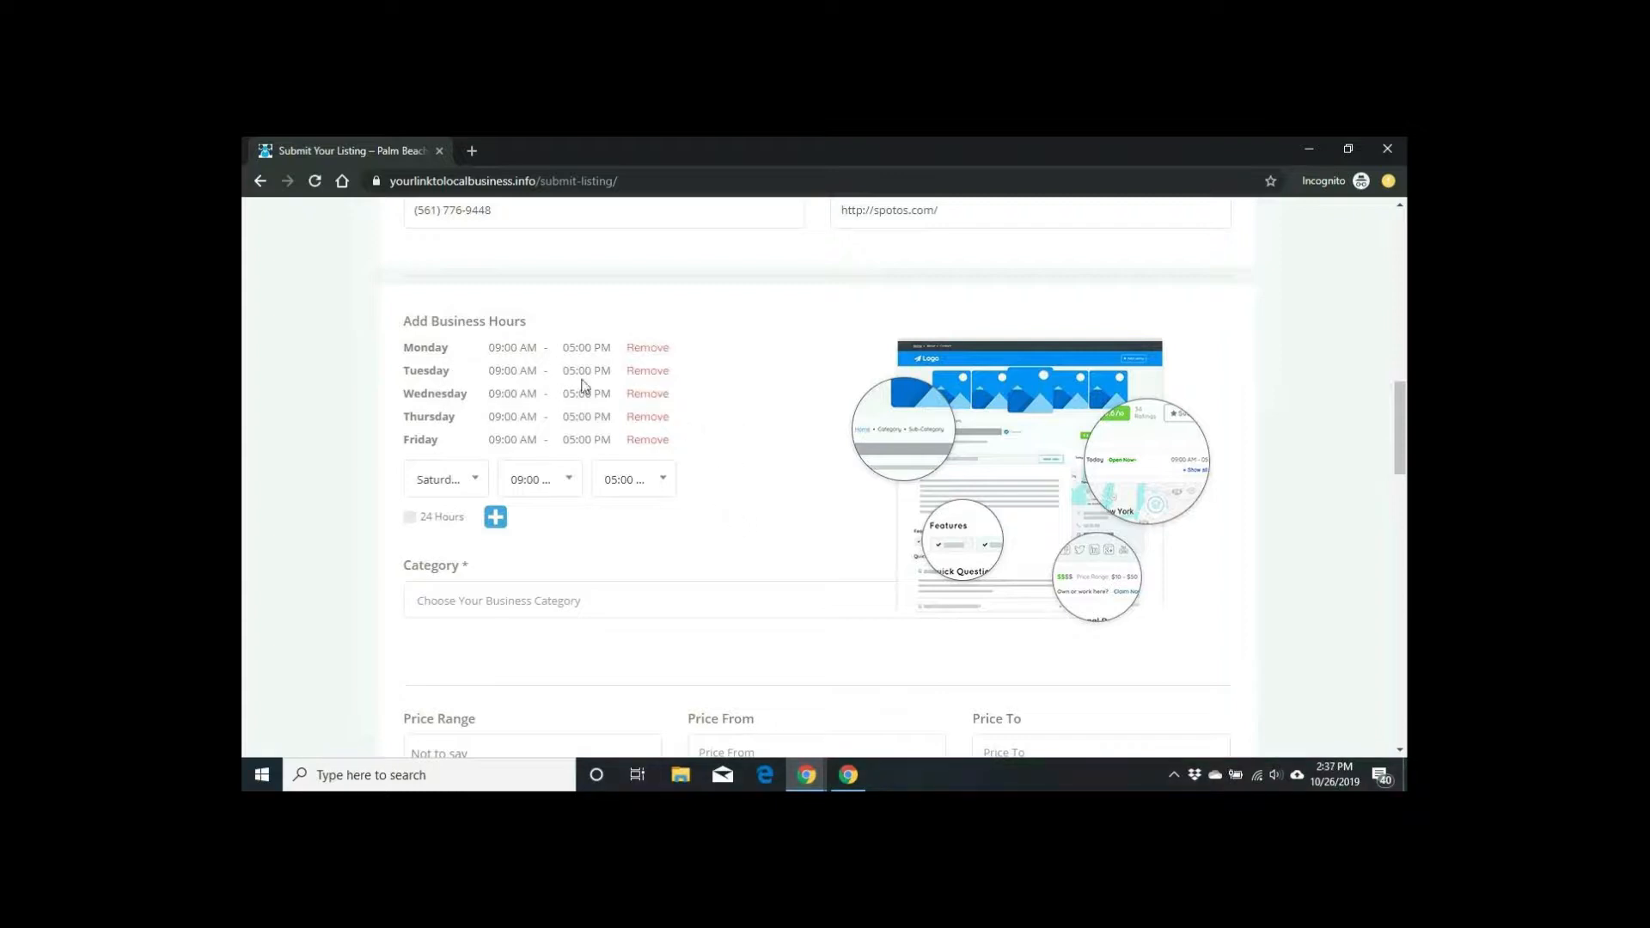
Step: Remove Monday through Friday from the business hours
left_click(648, 349)
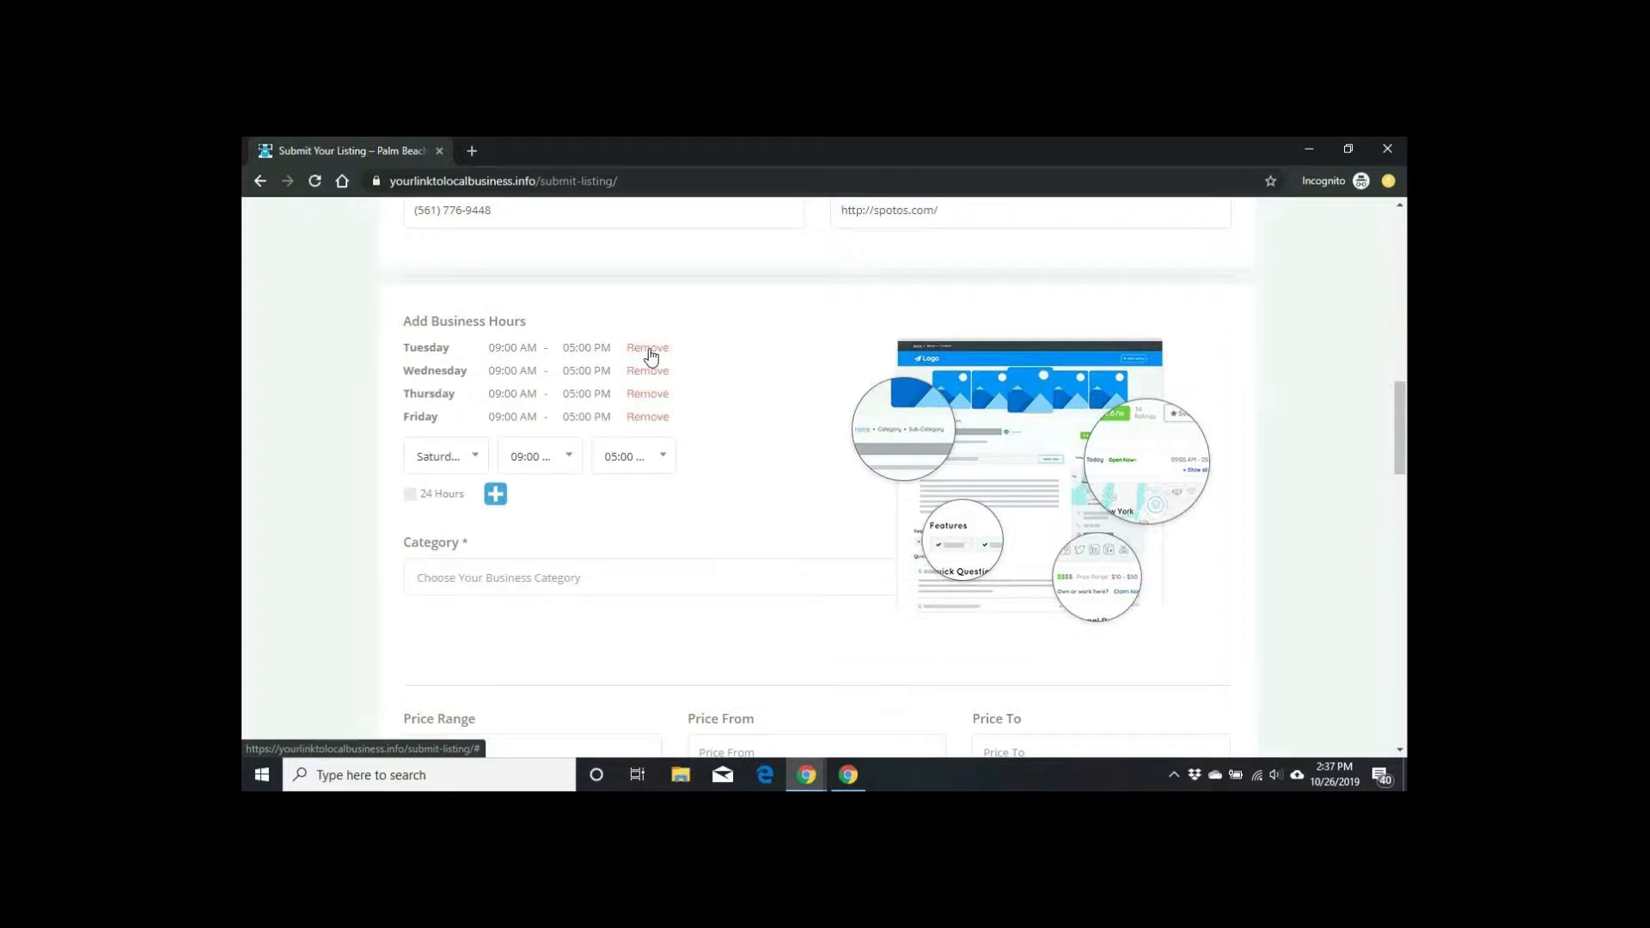
left_click(648, 349)
left_click(649, 349)
left_click(649, 349)
left_click(648, 349)
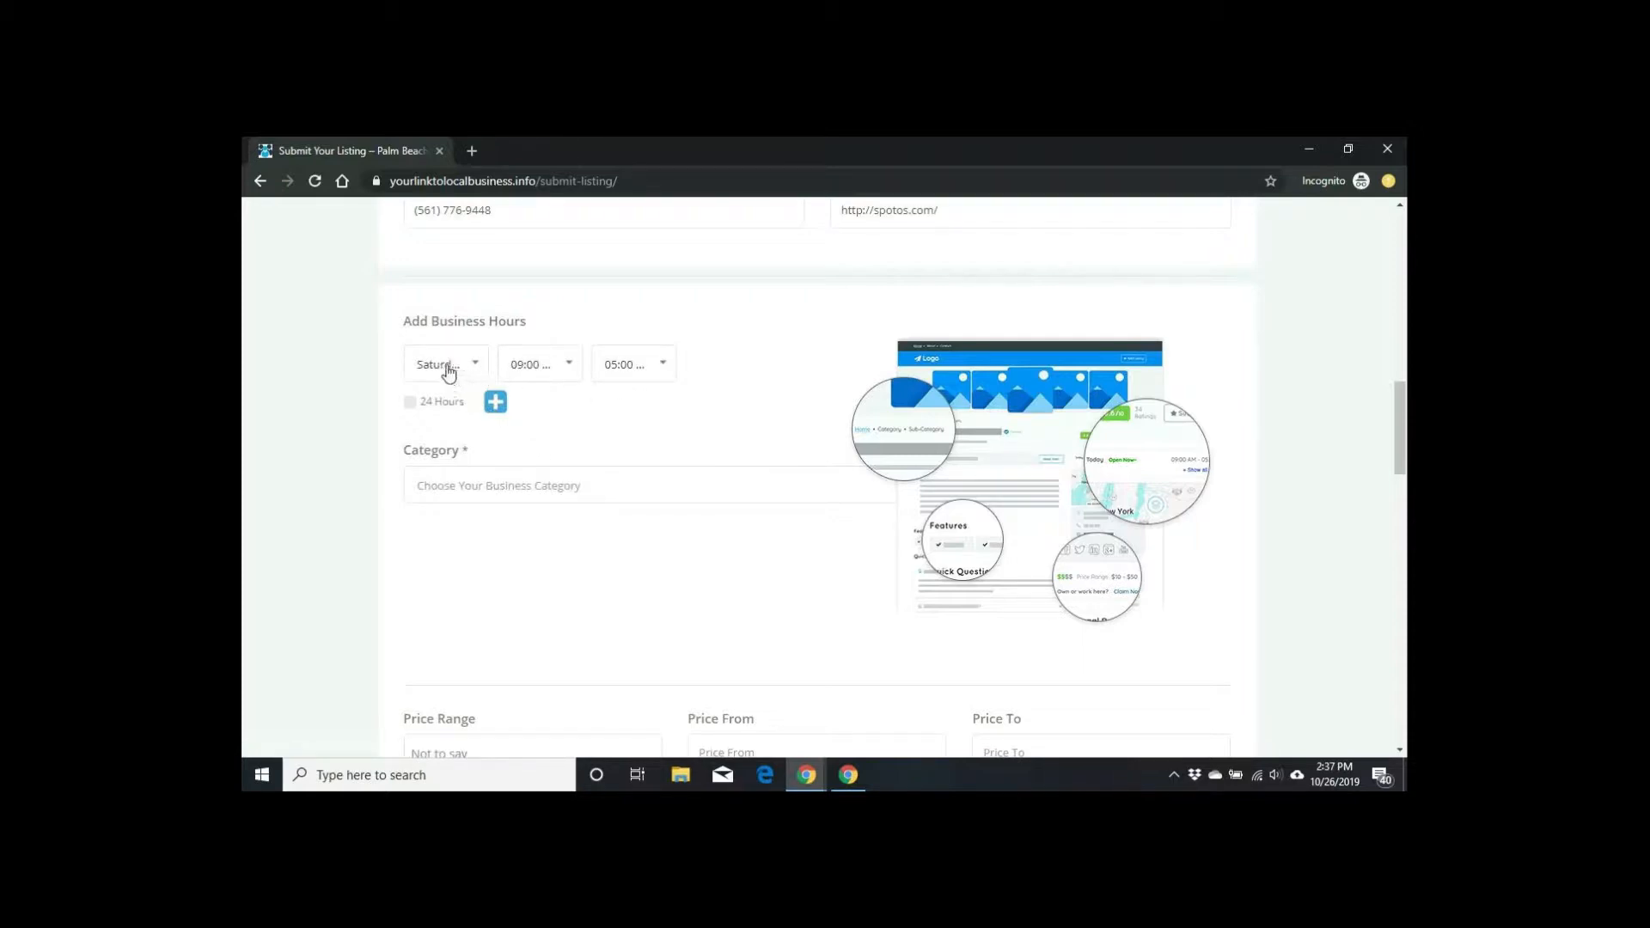
Step: Set Saturday's hours to open at 10:00 AM and close at 12:00 PM
left_click(568, 370)
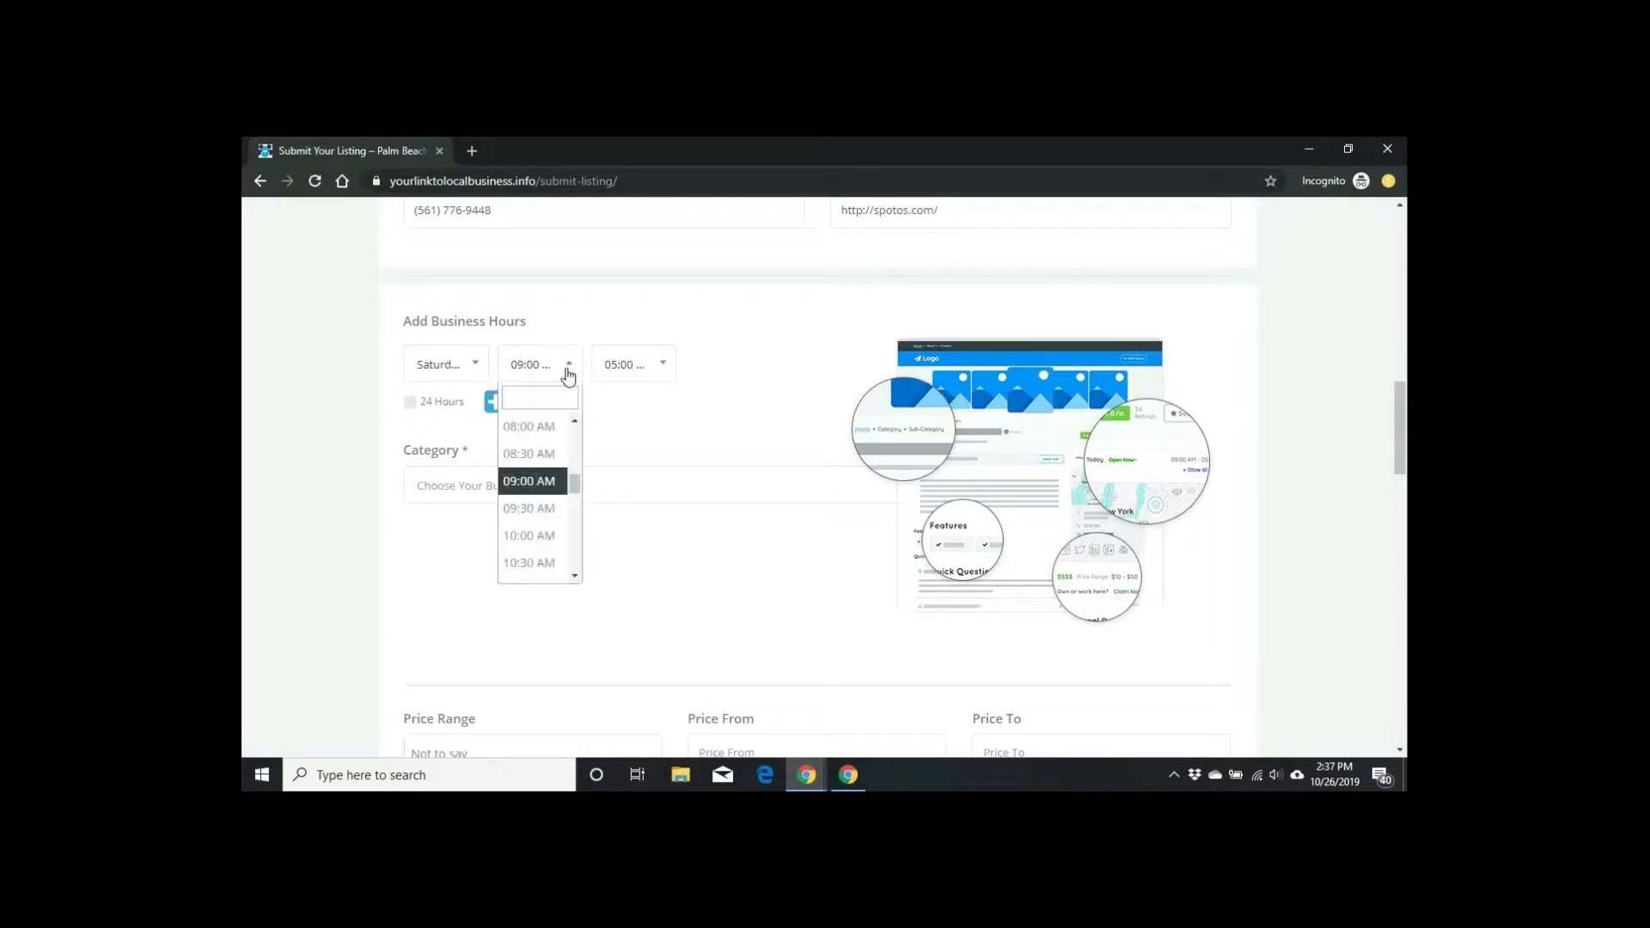
left_click(530, 536)
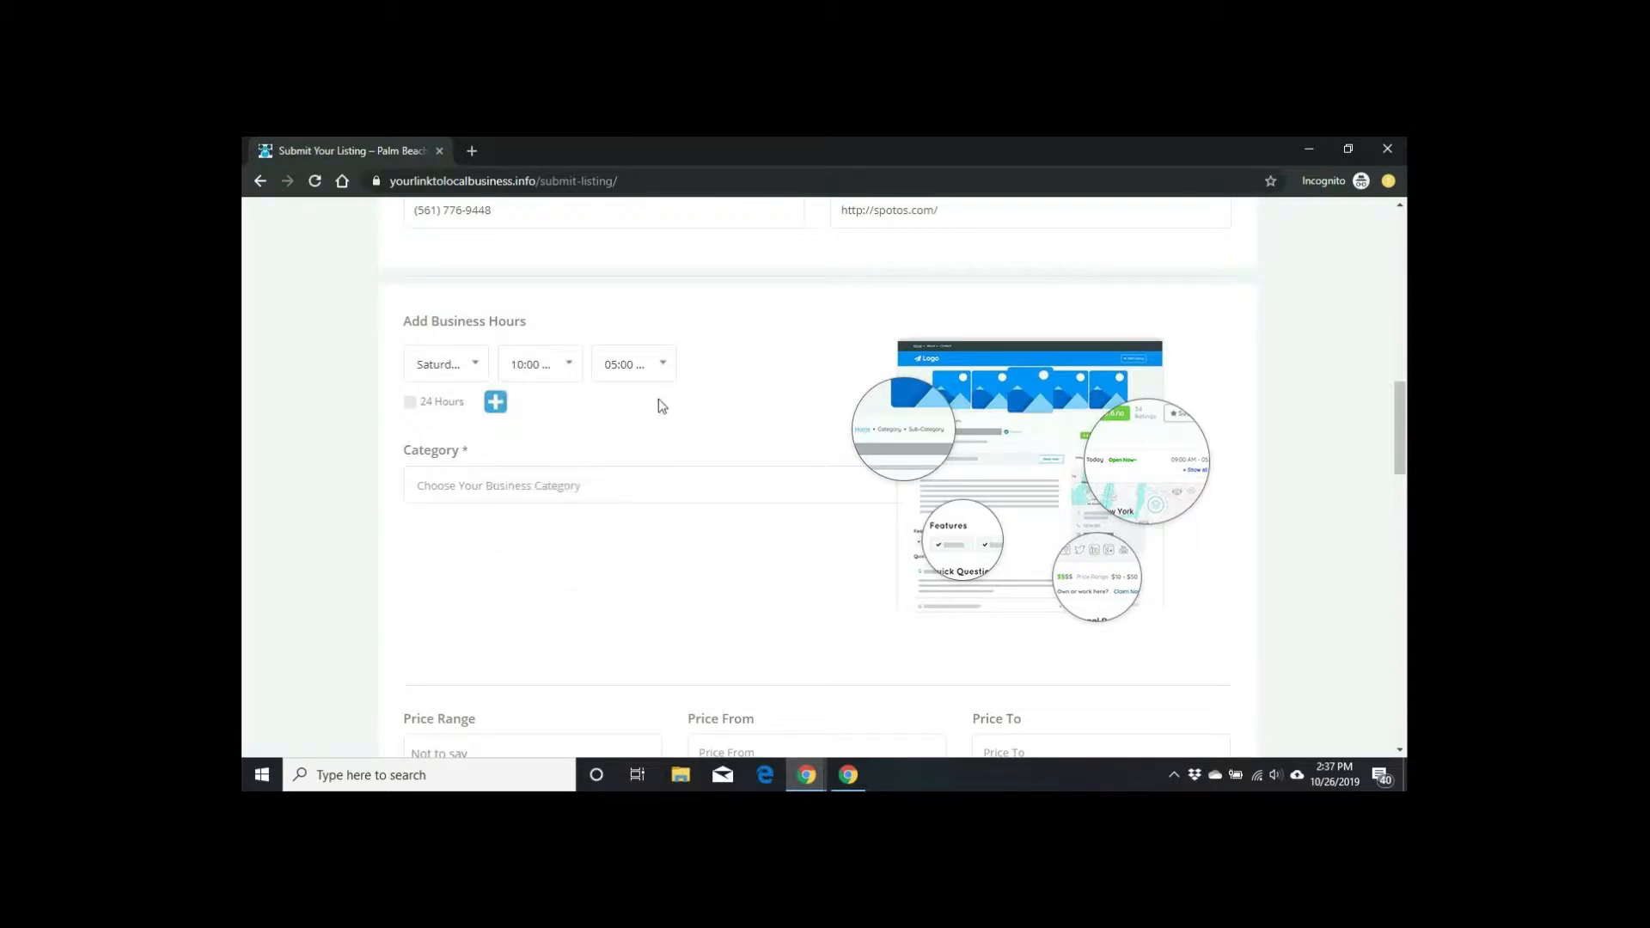
left_click(662, 365)
scroll(636, 460, "up", 4)
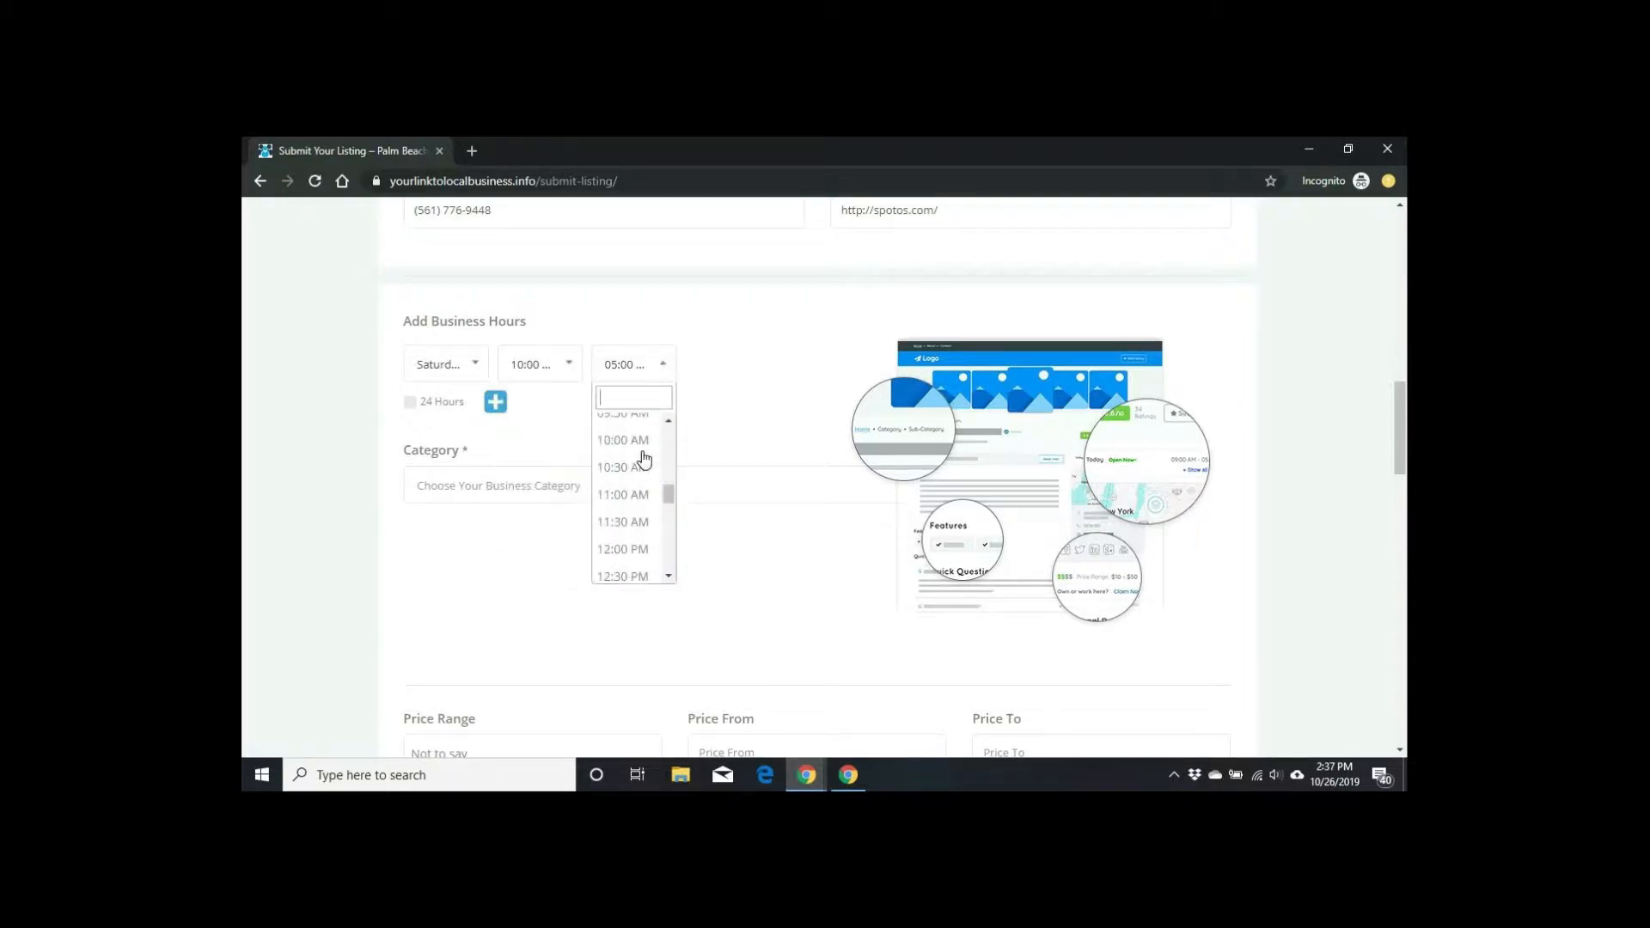
left_click(623, 549)
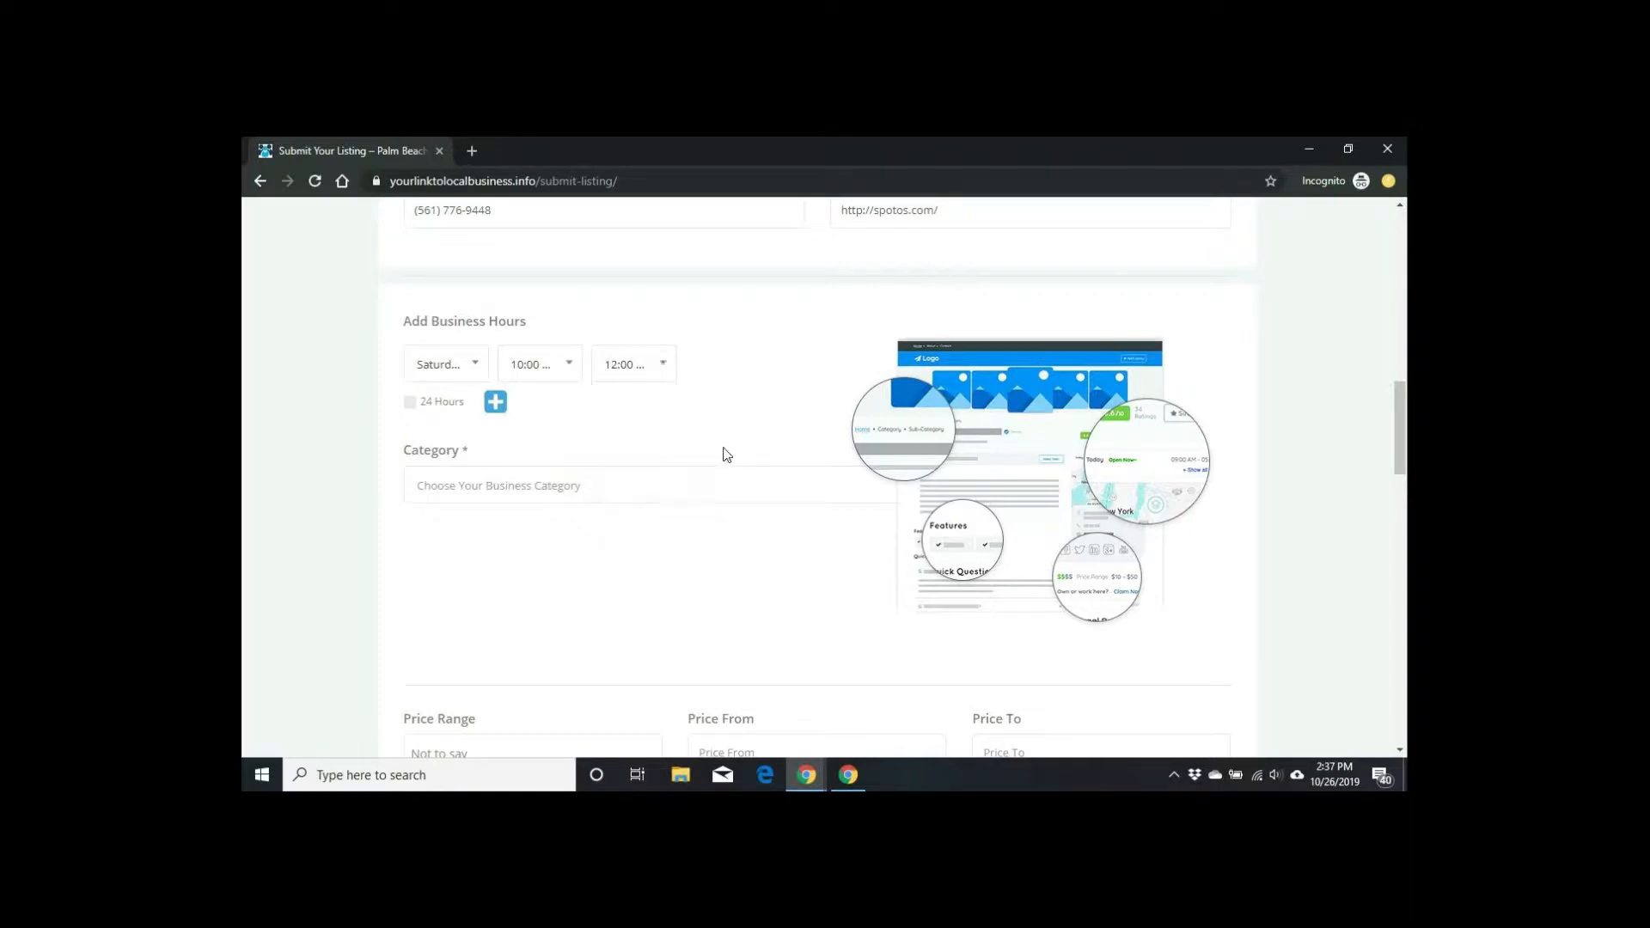
scroll(750, 425, "down", 1)
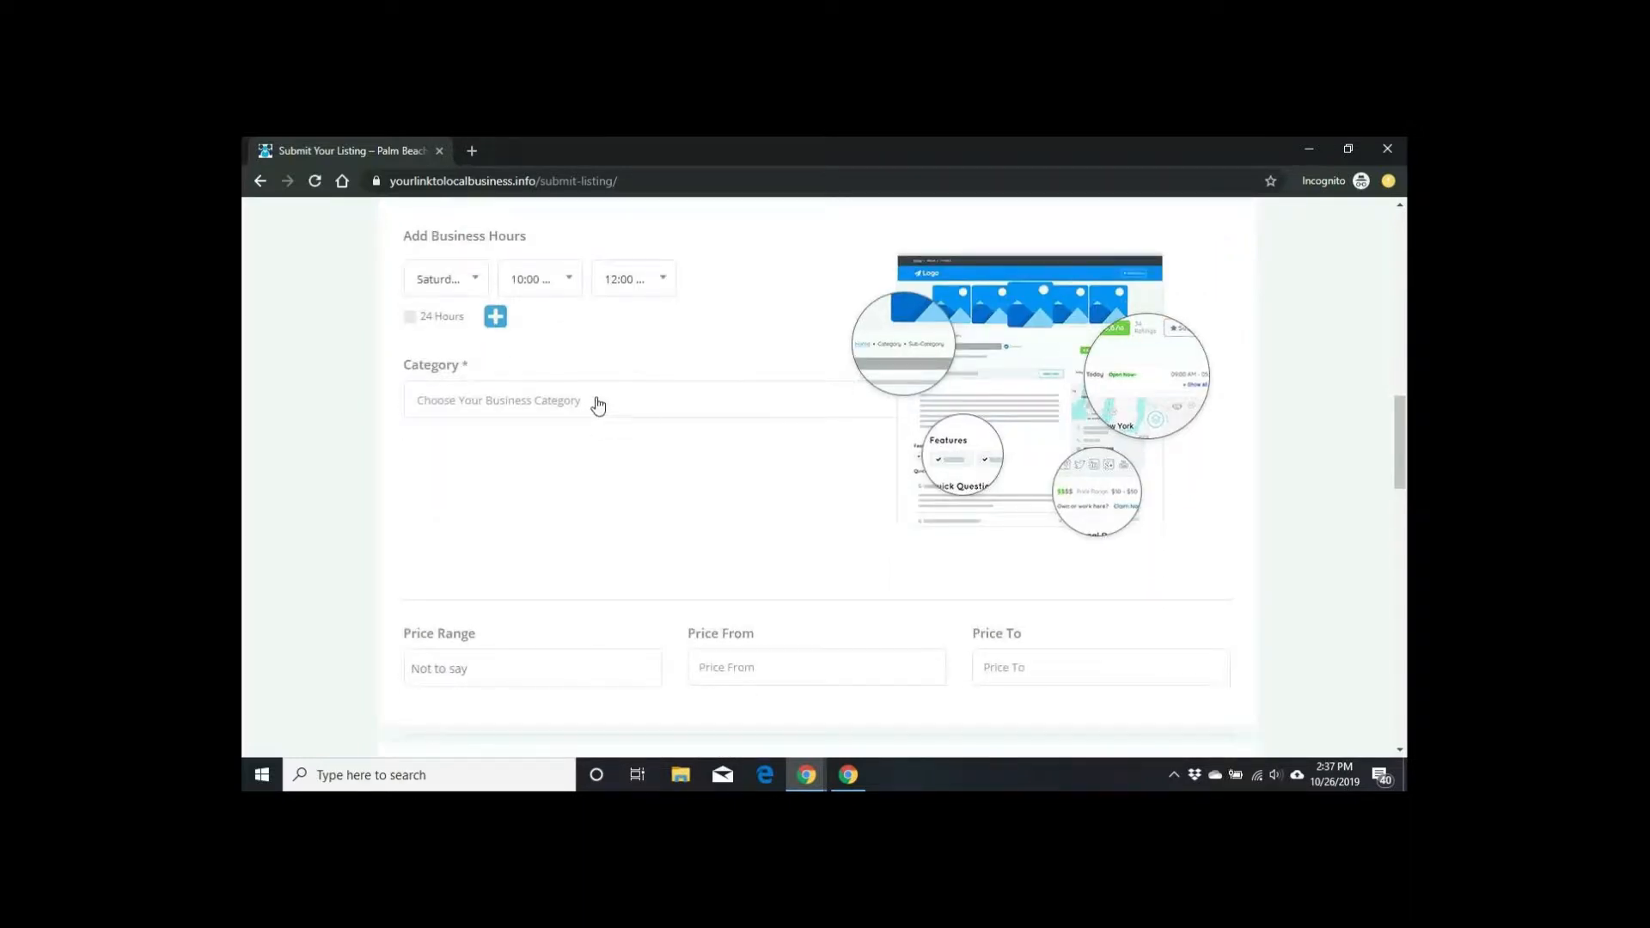
Step: Pick 'restaurant' from the business Category list
left_click(598, 404)
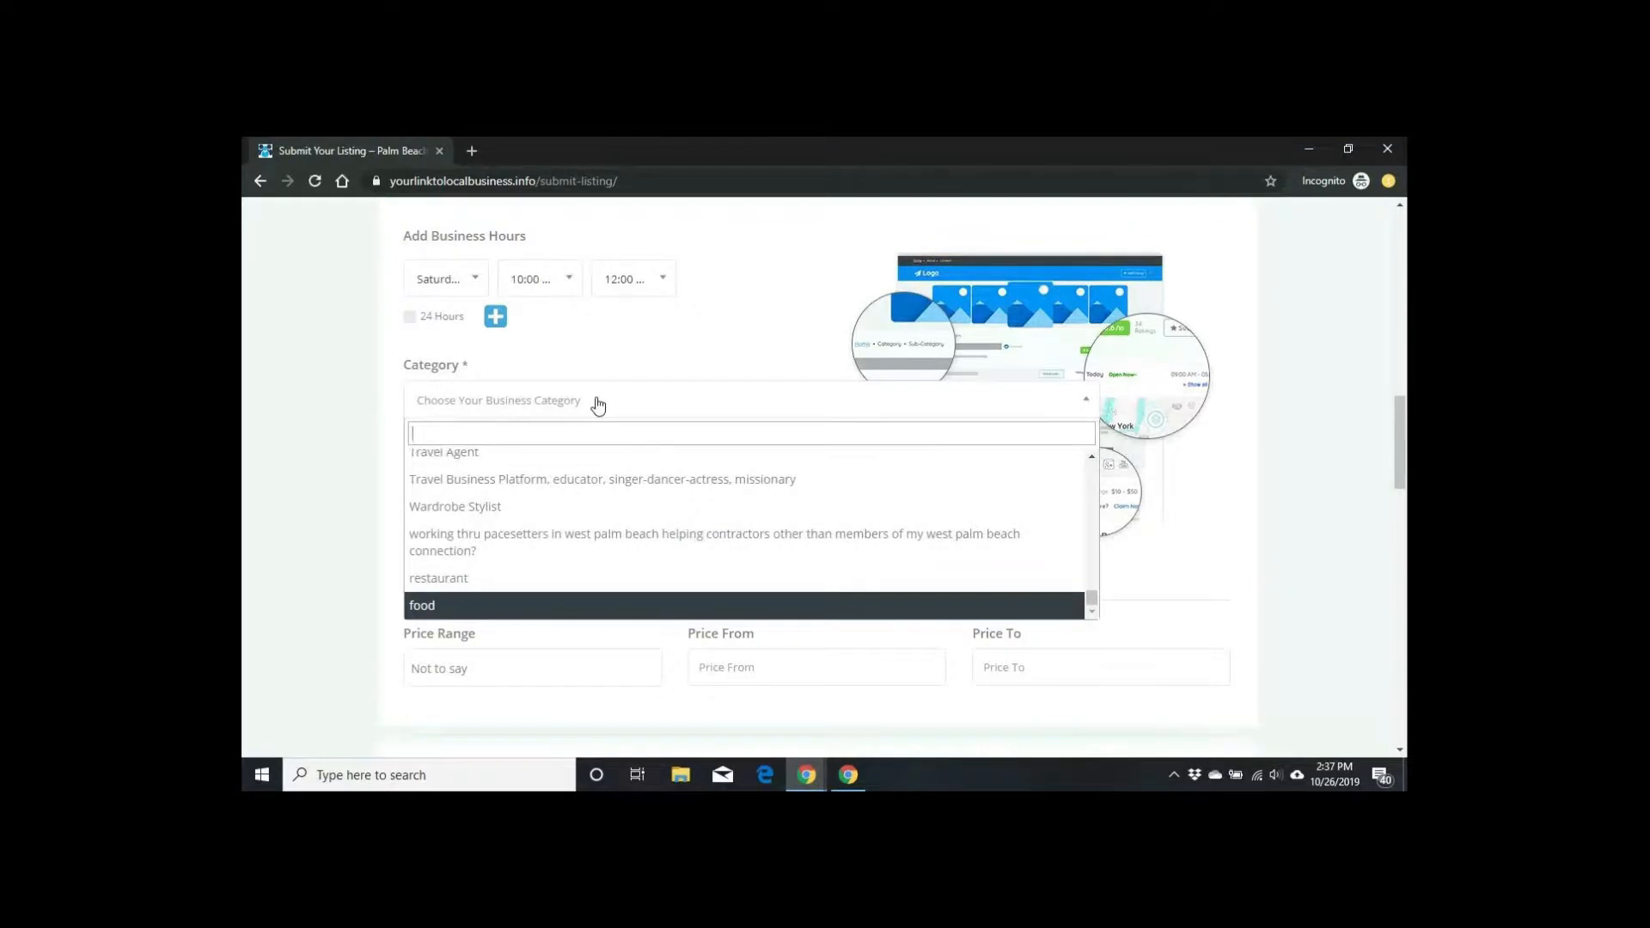
left_click(508, 587)
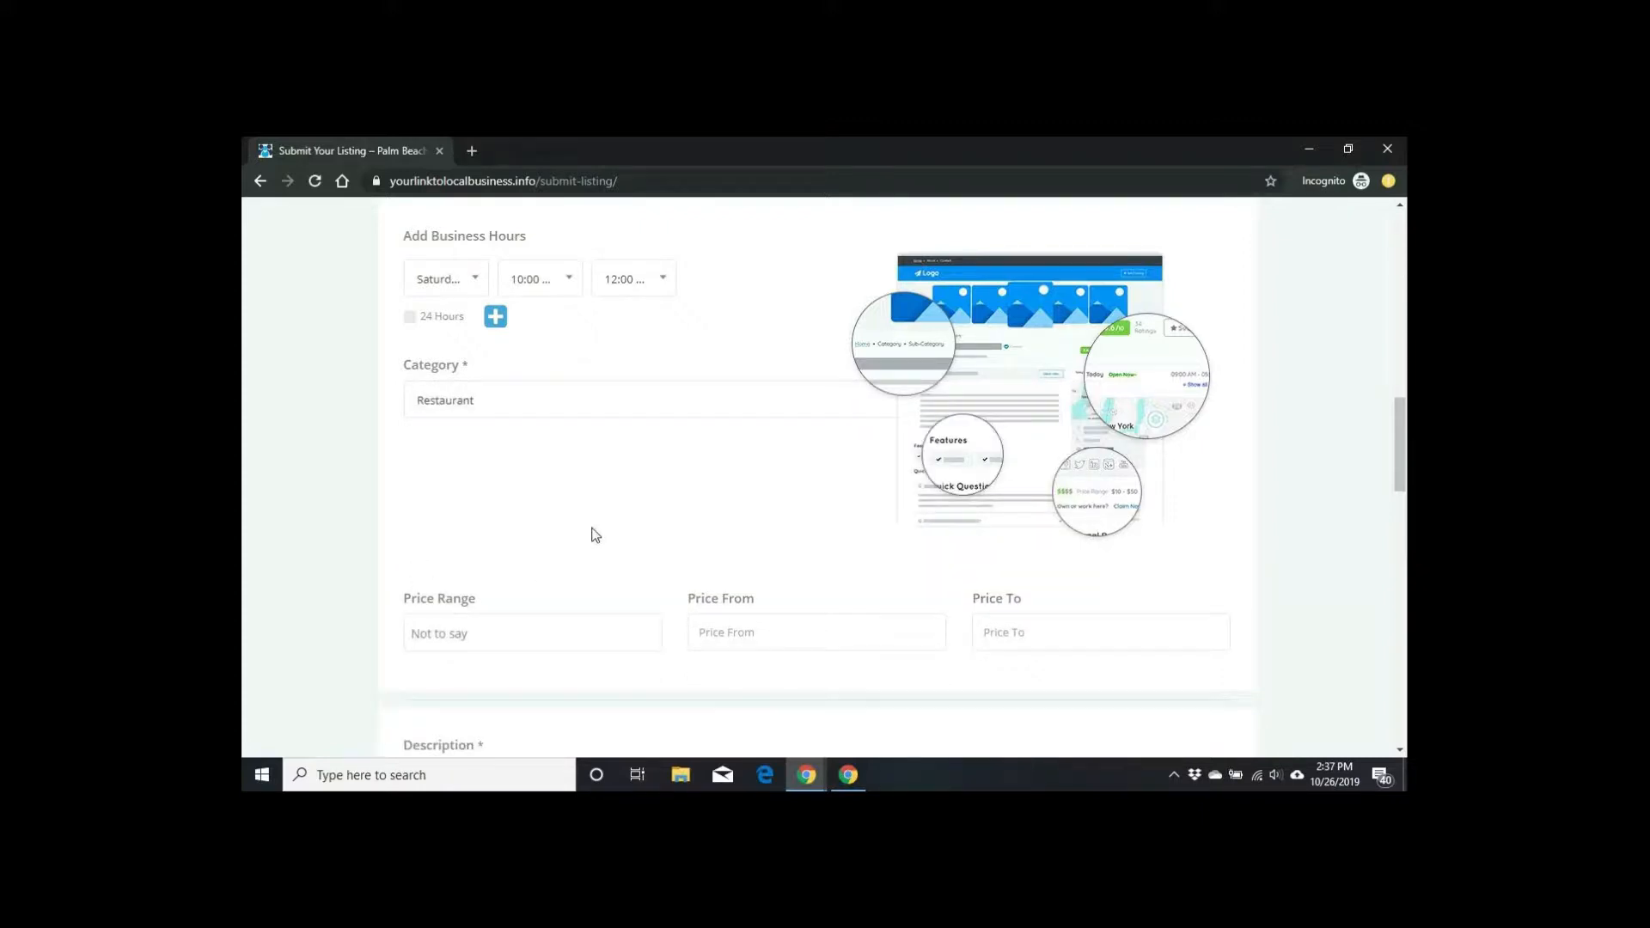
scroll(591, 534, "down", 2)
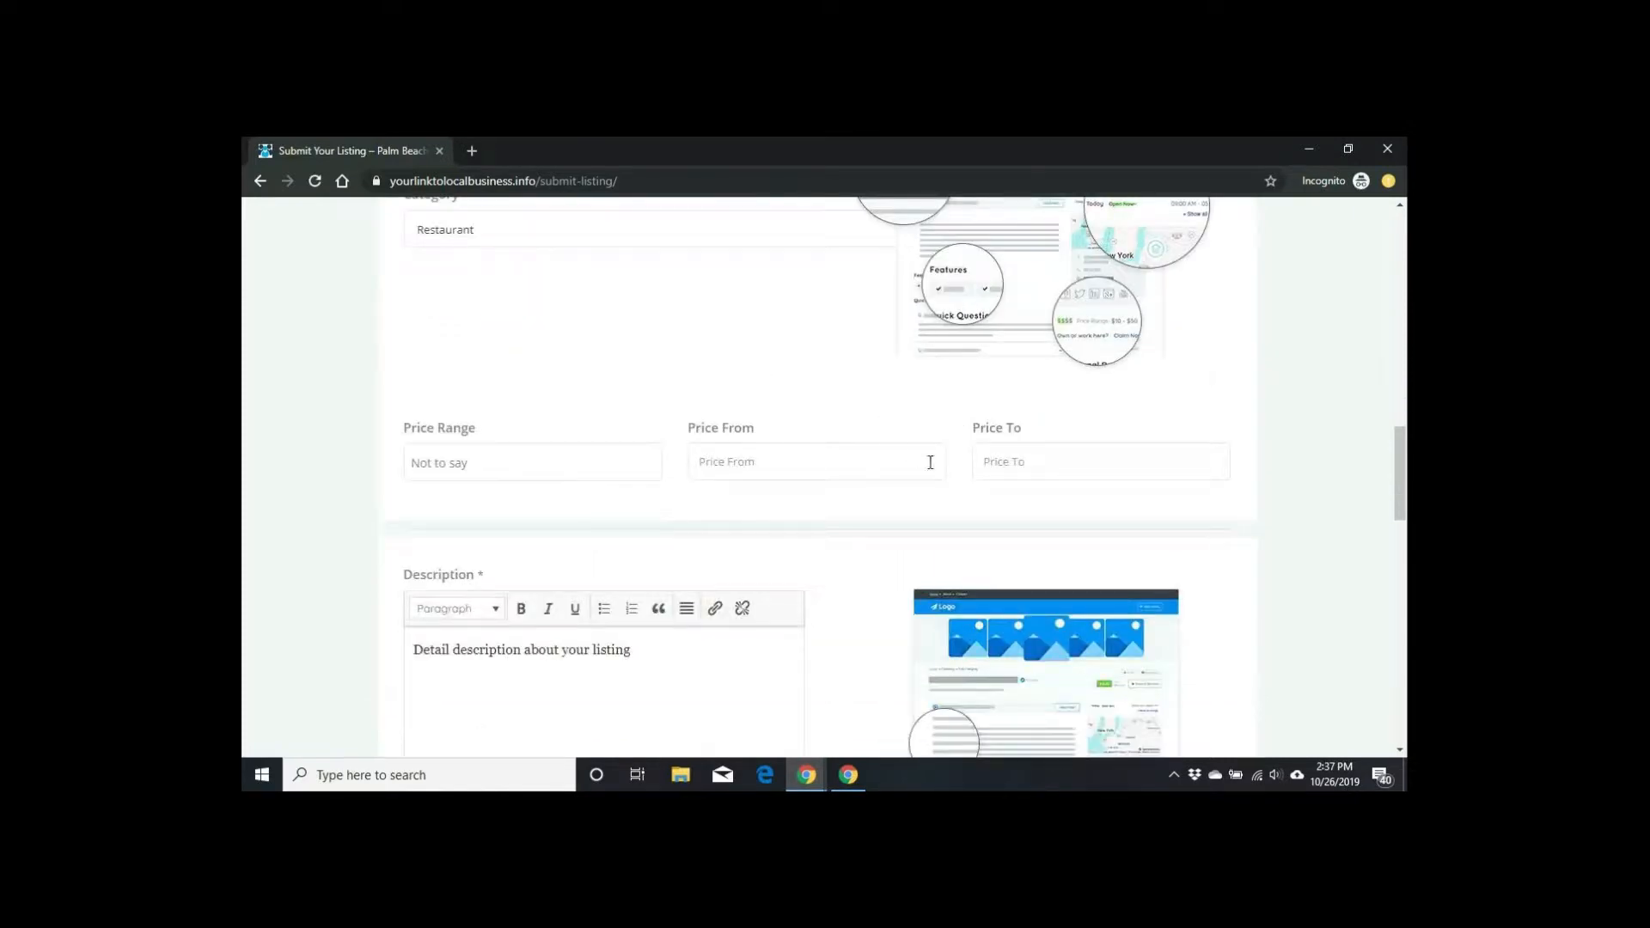
scroll(930, 462, "down", 3)
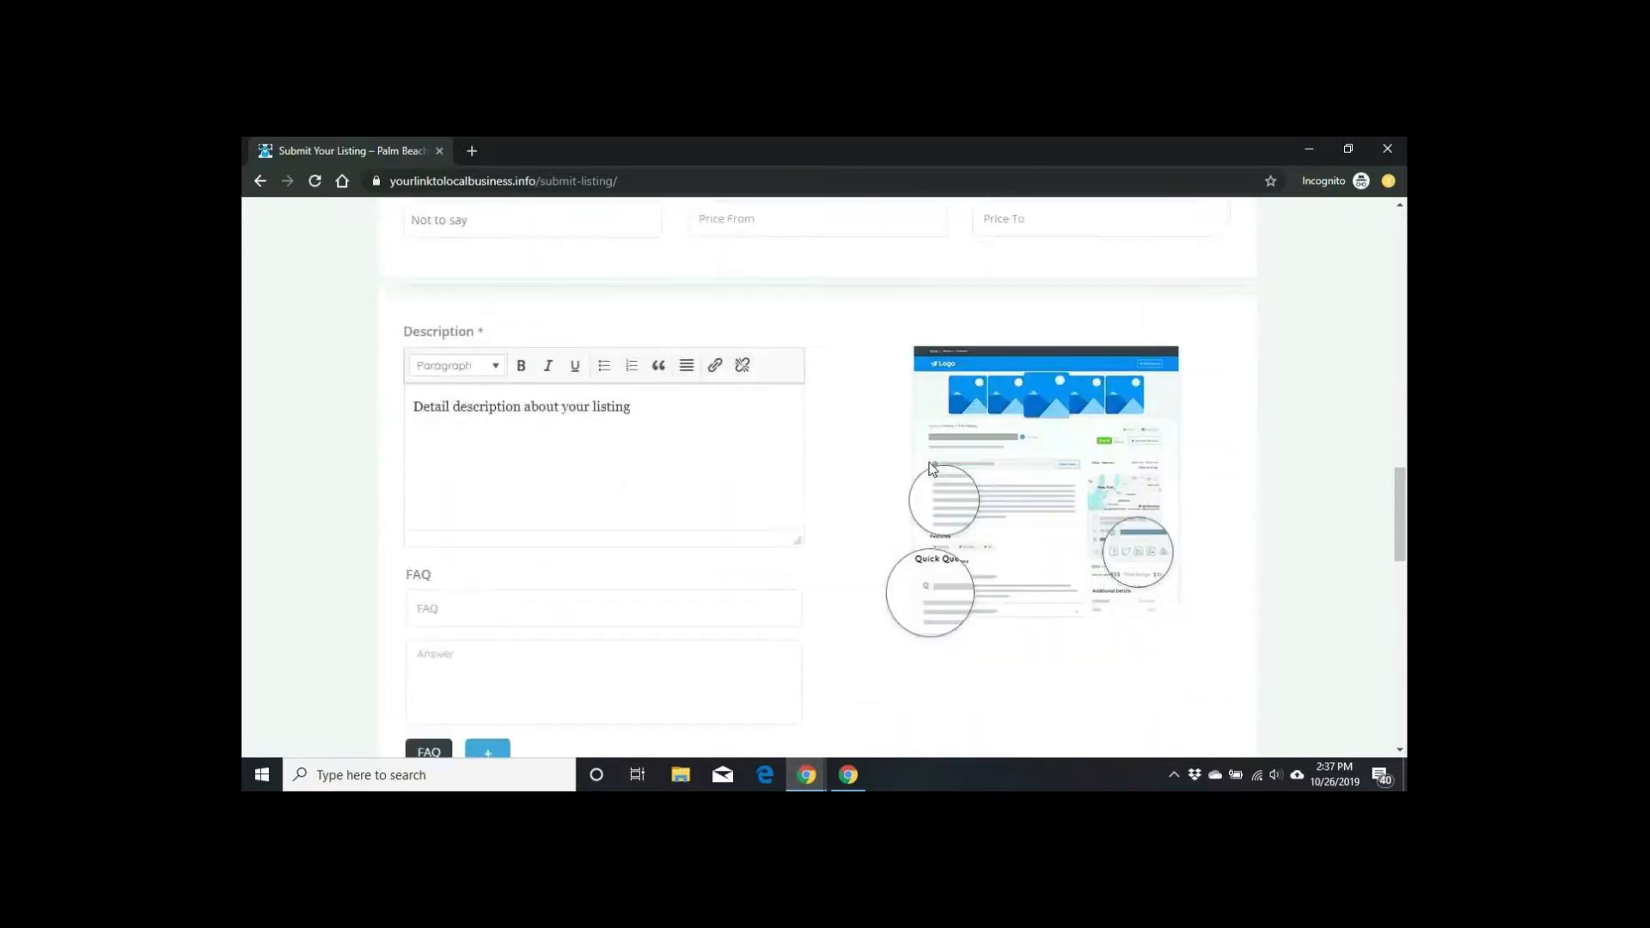
Step: Overwrite the Description placeholder with 'The best seafood restaurant and oyster bar in town'
left_click_drag(631, 400, 339, 416)
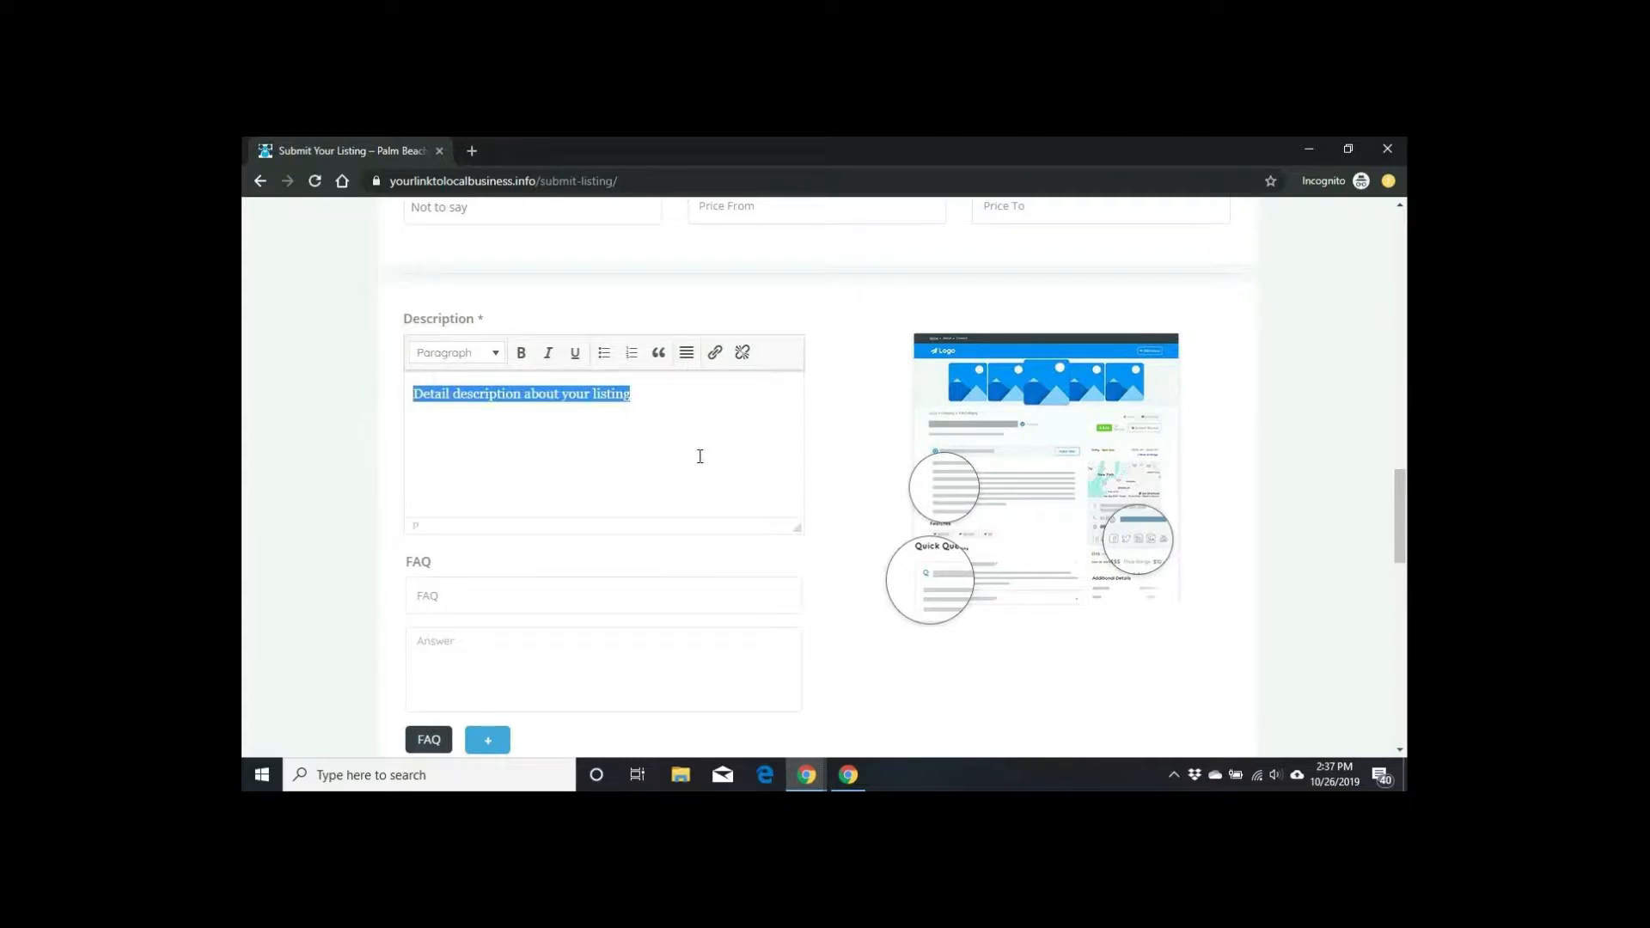
type("The")
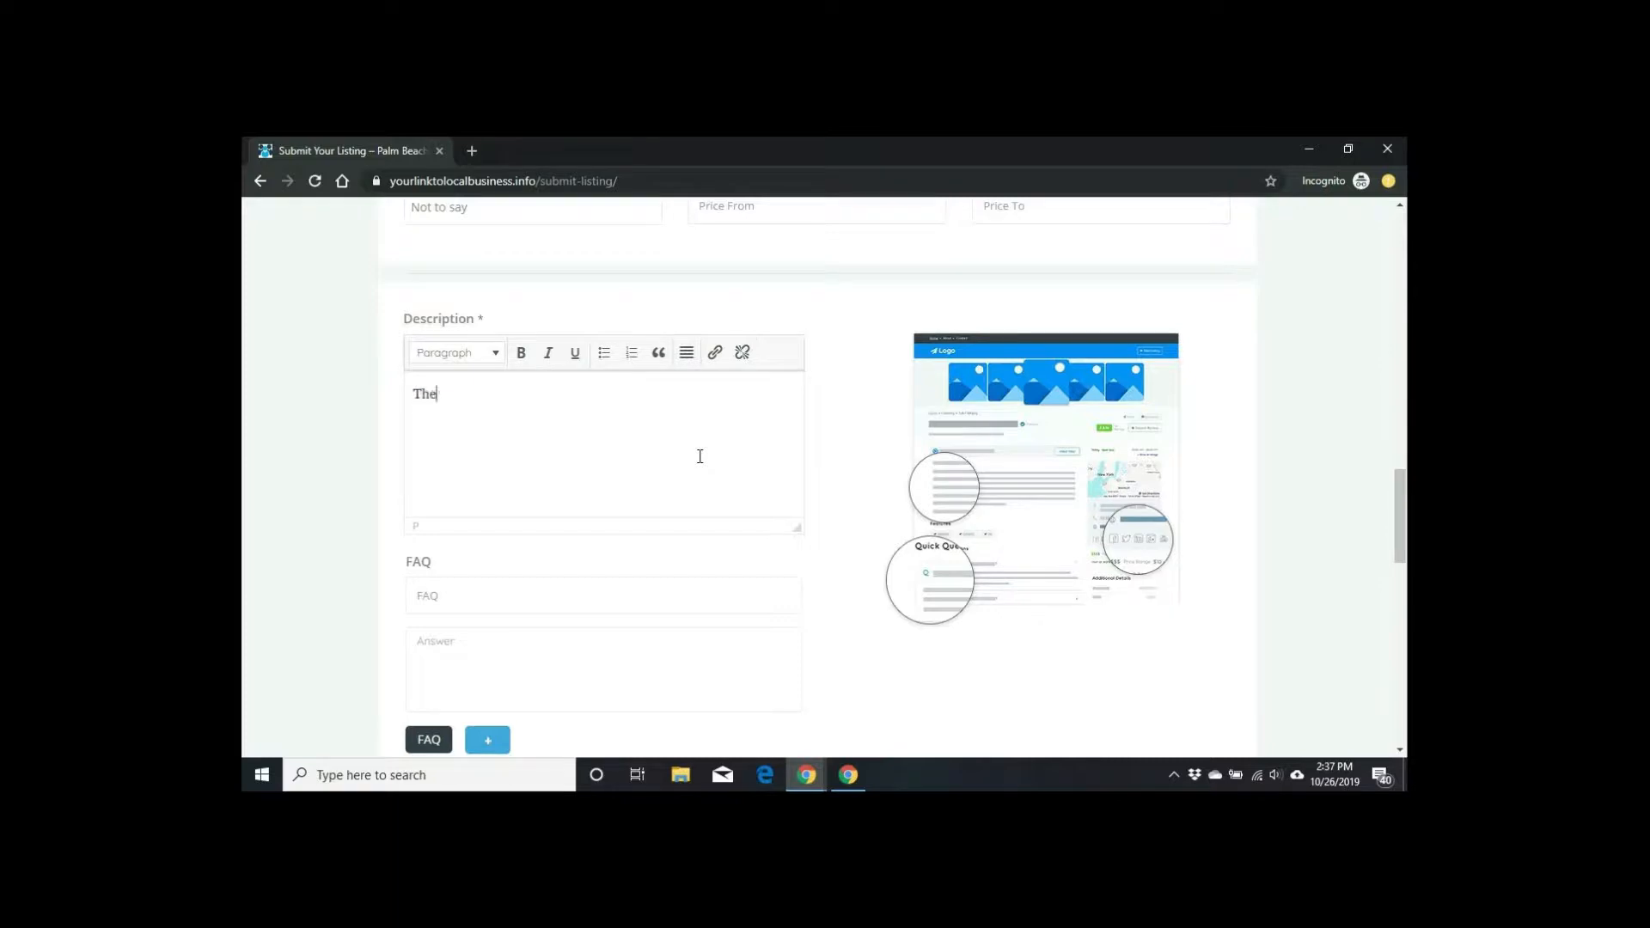
type(" best seafood and")
key("BackSpace")
key("BackSpace")
key("BackSpace")
key("BackSpace")
type("restaurant and ")
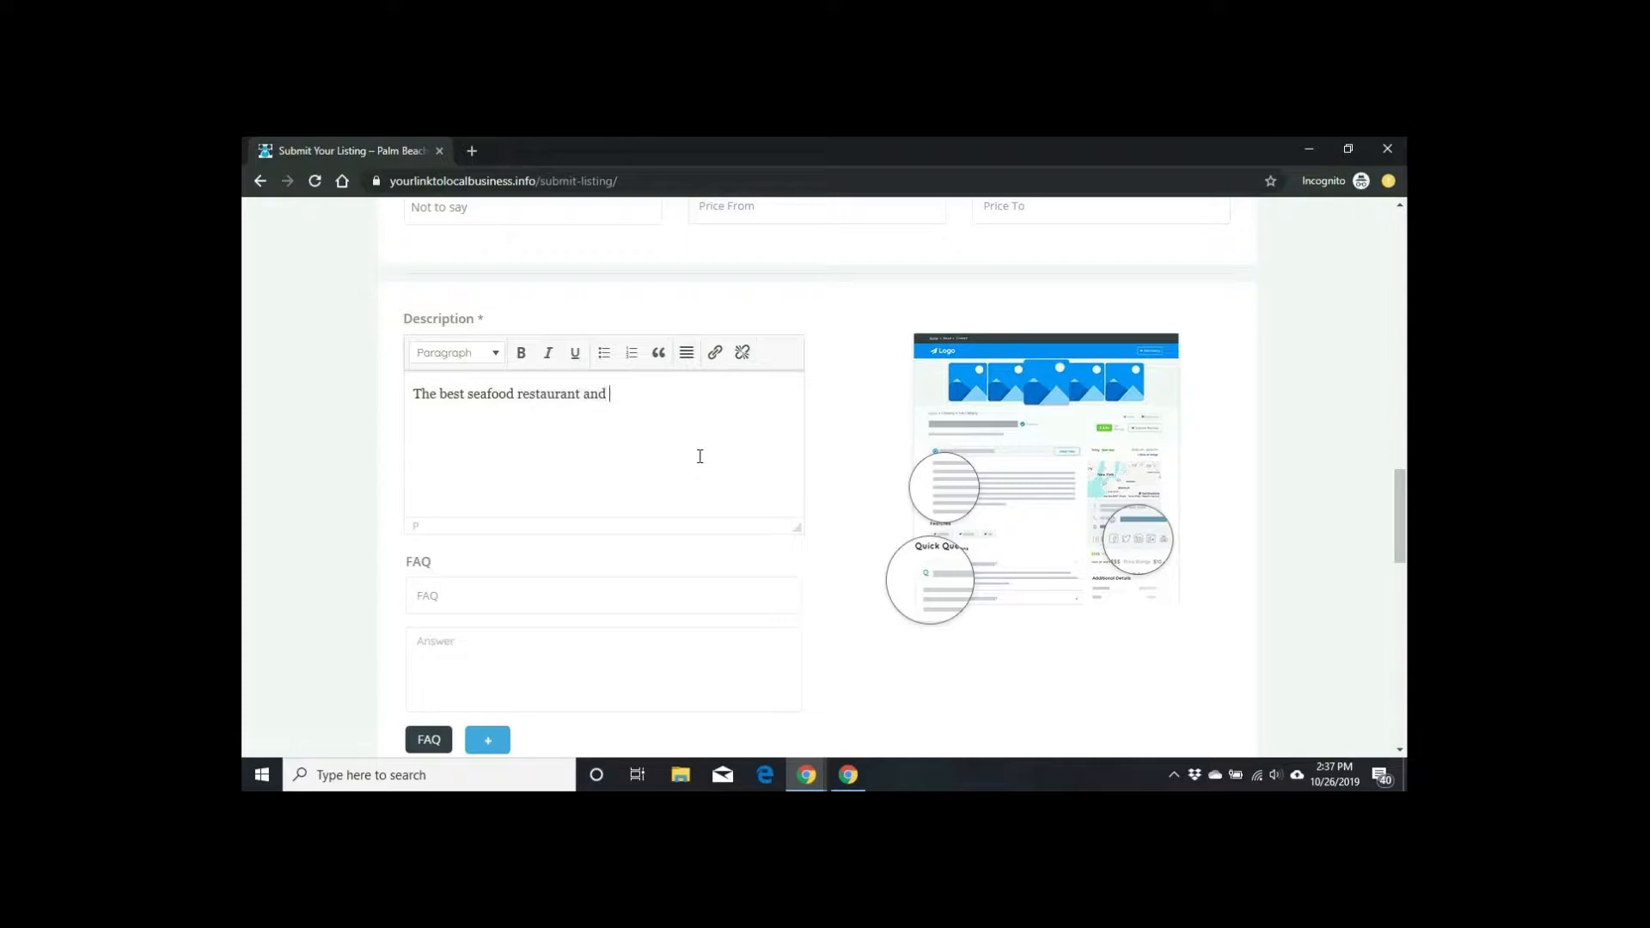
type("oyster bar in town.")
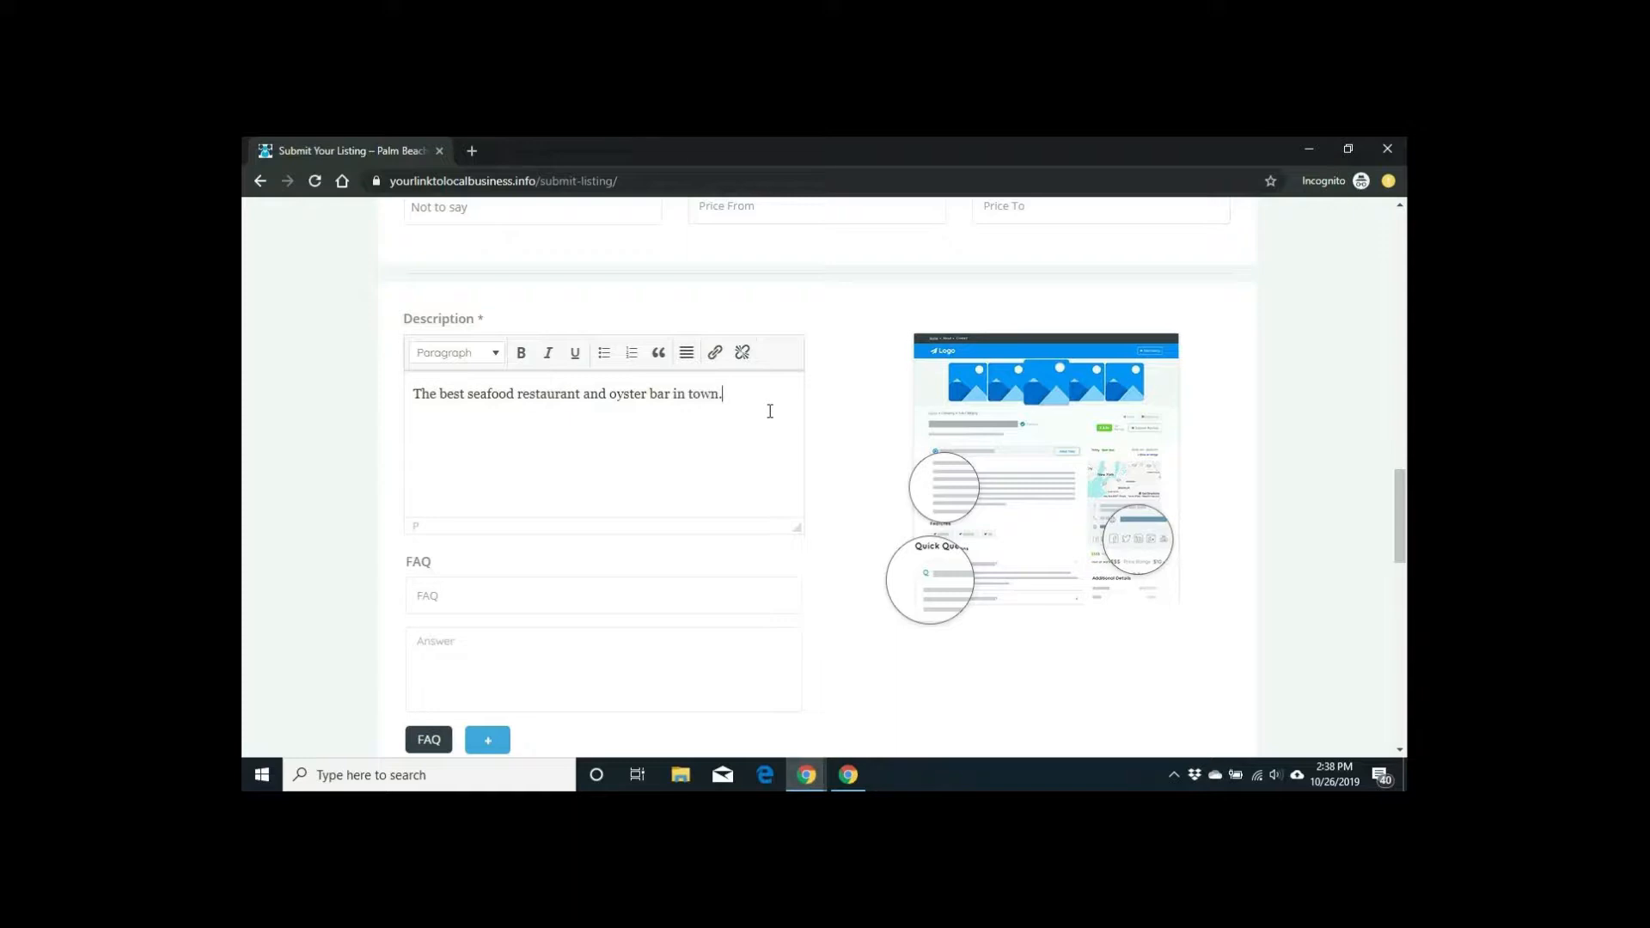
scroll(770, 412, "down", 2)
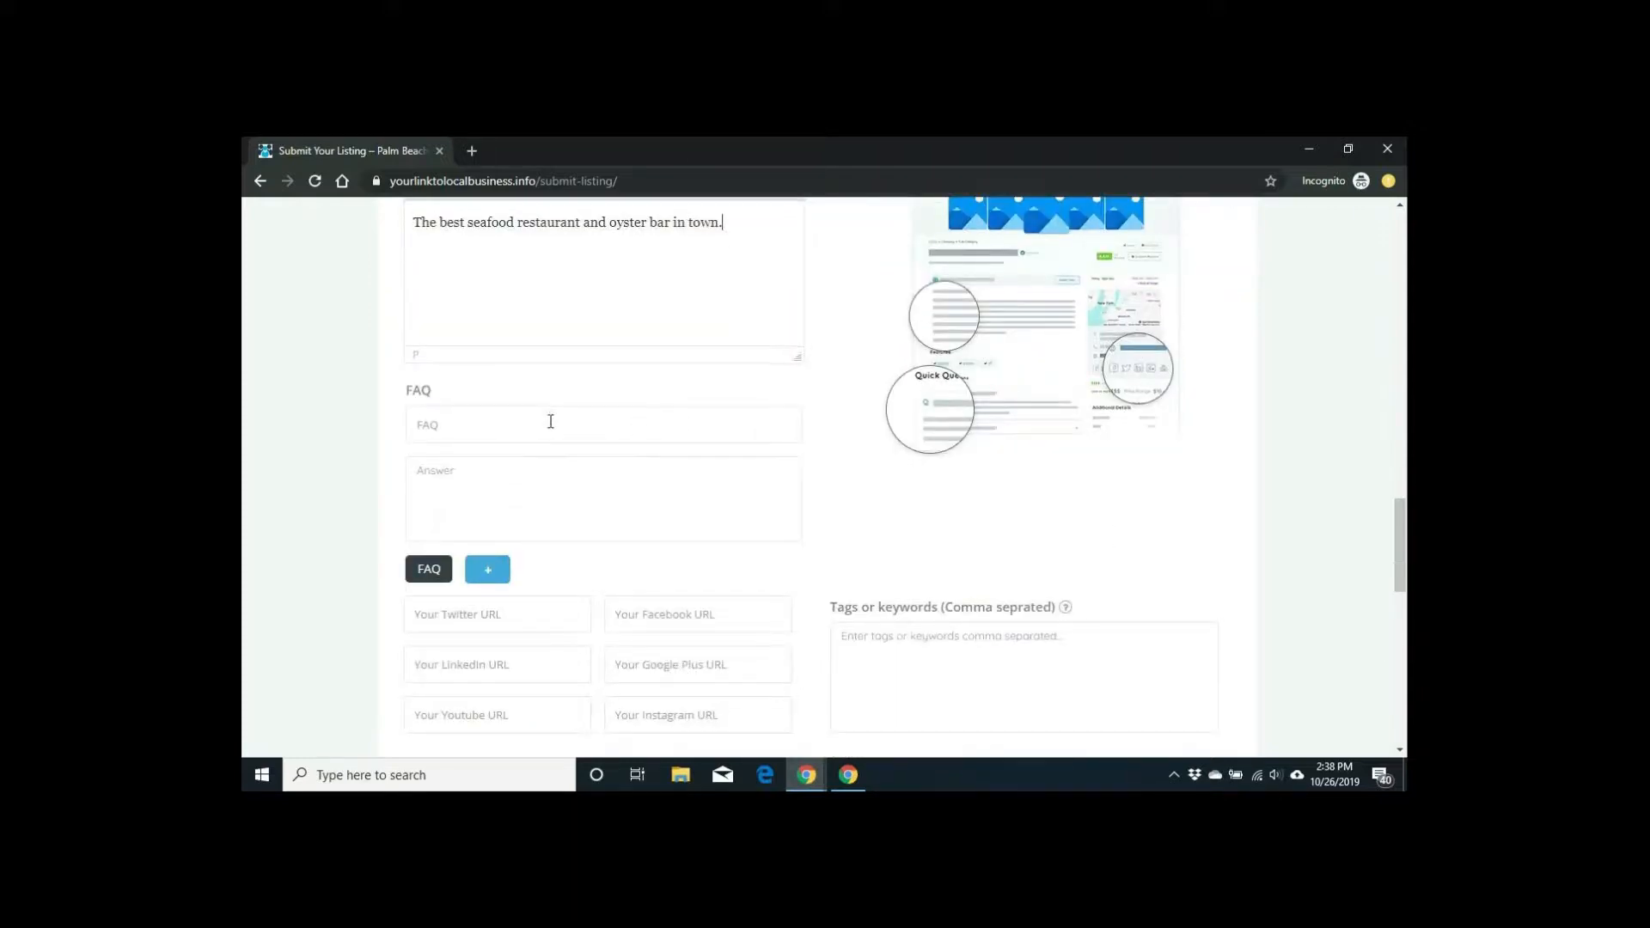
scroll(550, 421, "down", 1)
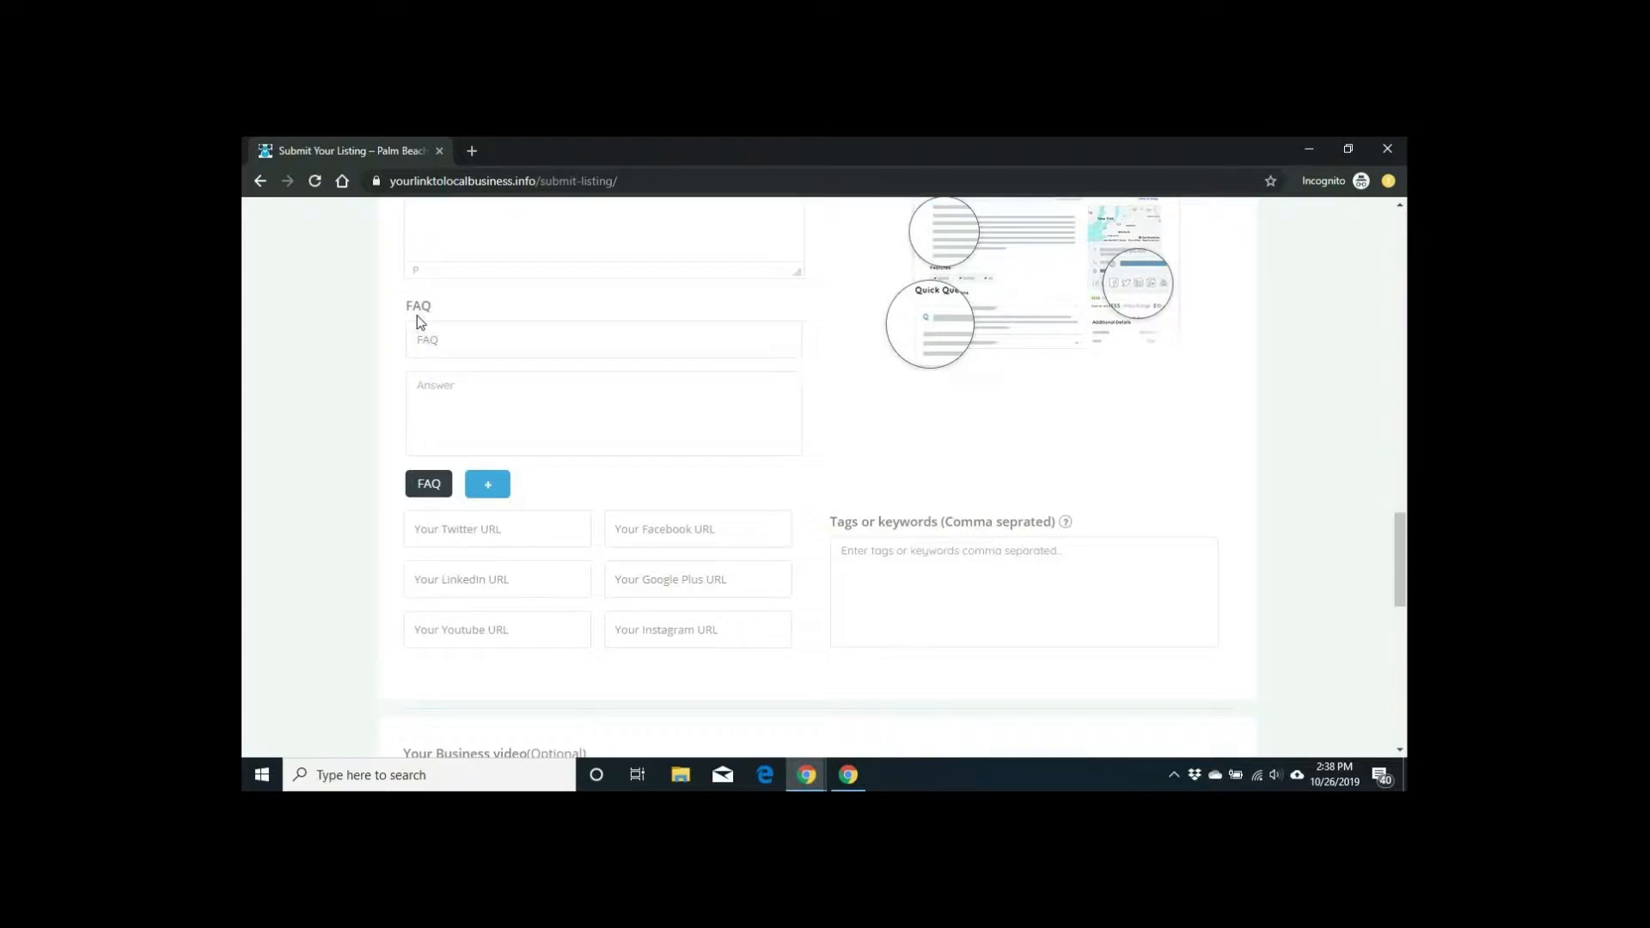
scroll(416, 319, "down", 2)
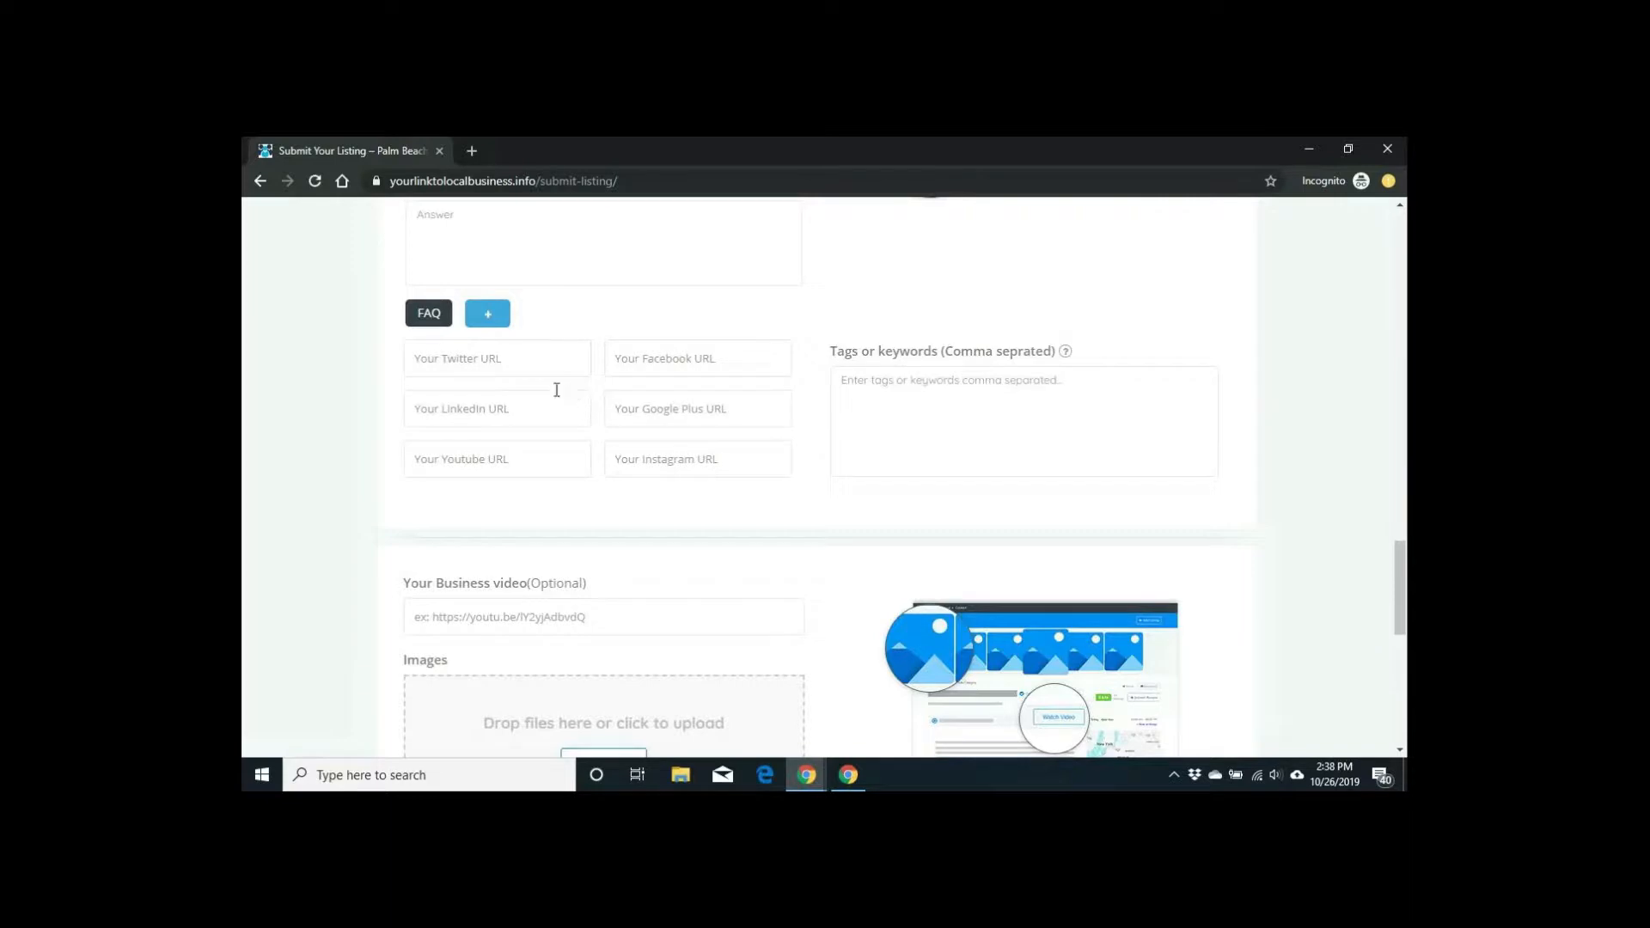
left_click(717, 364)
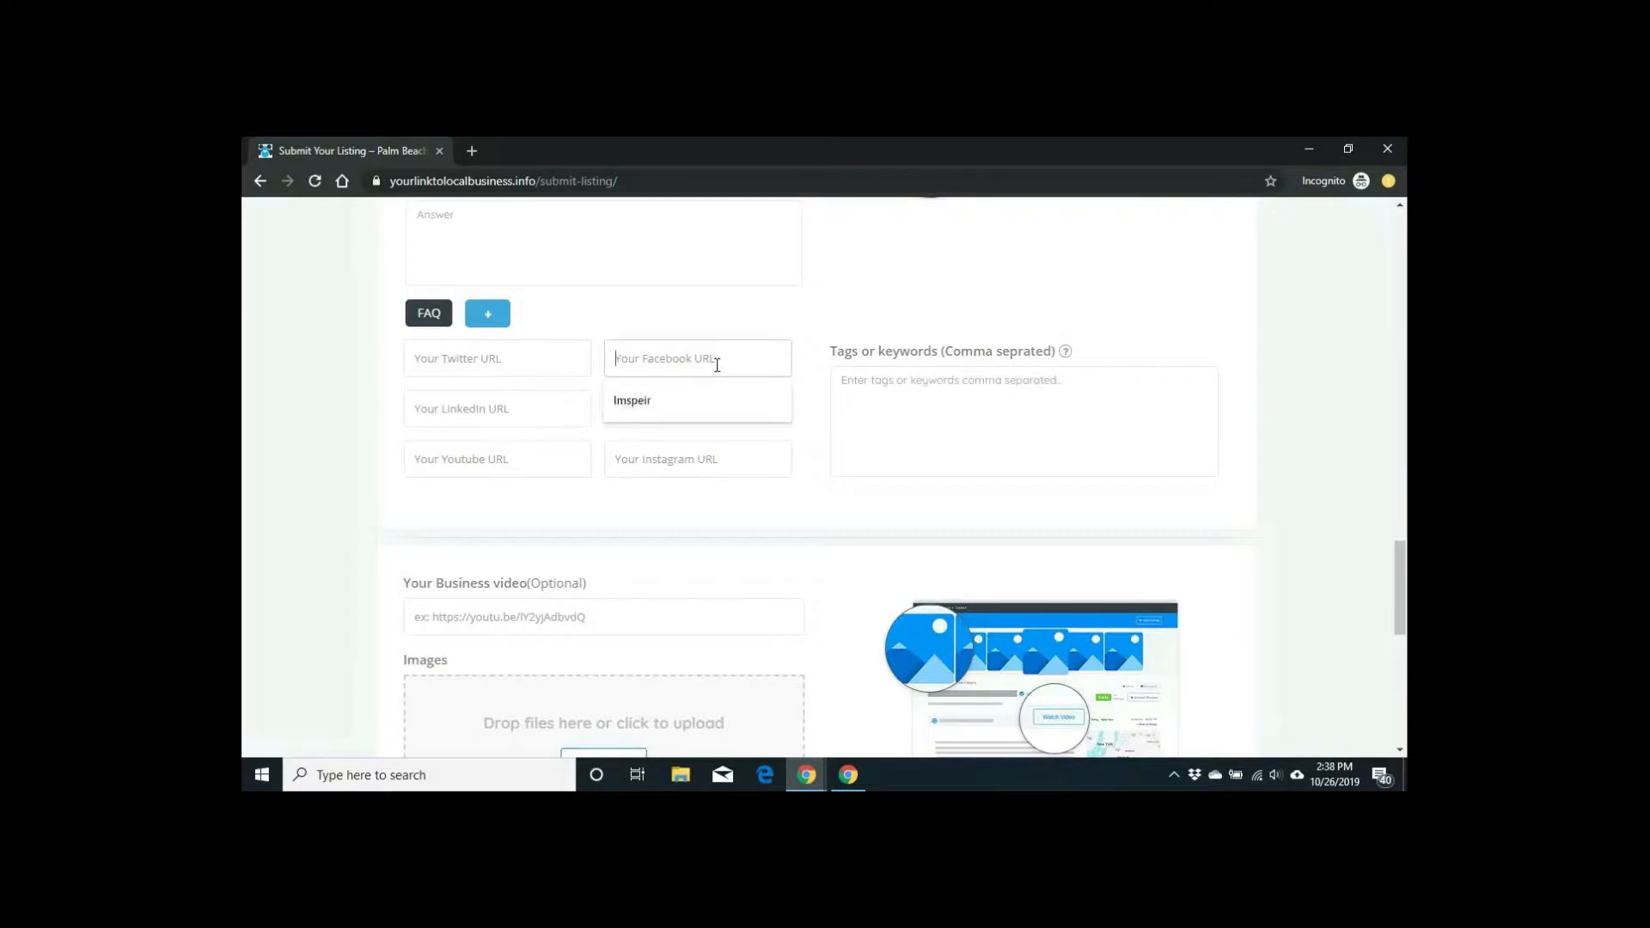
left_click(726, 312)
left_click(676, 360)
left_click(1307, 298)
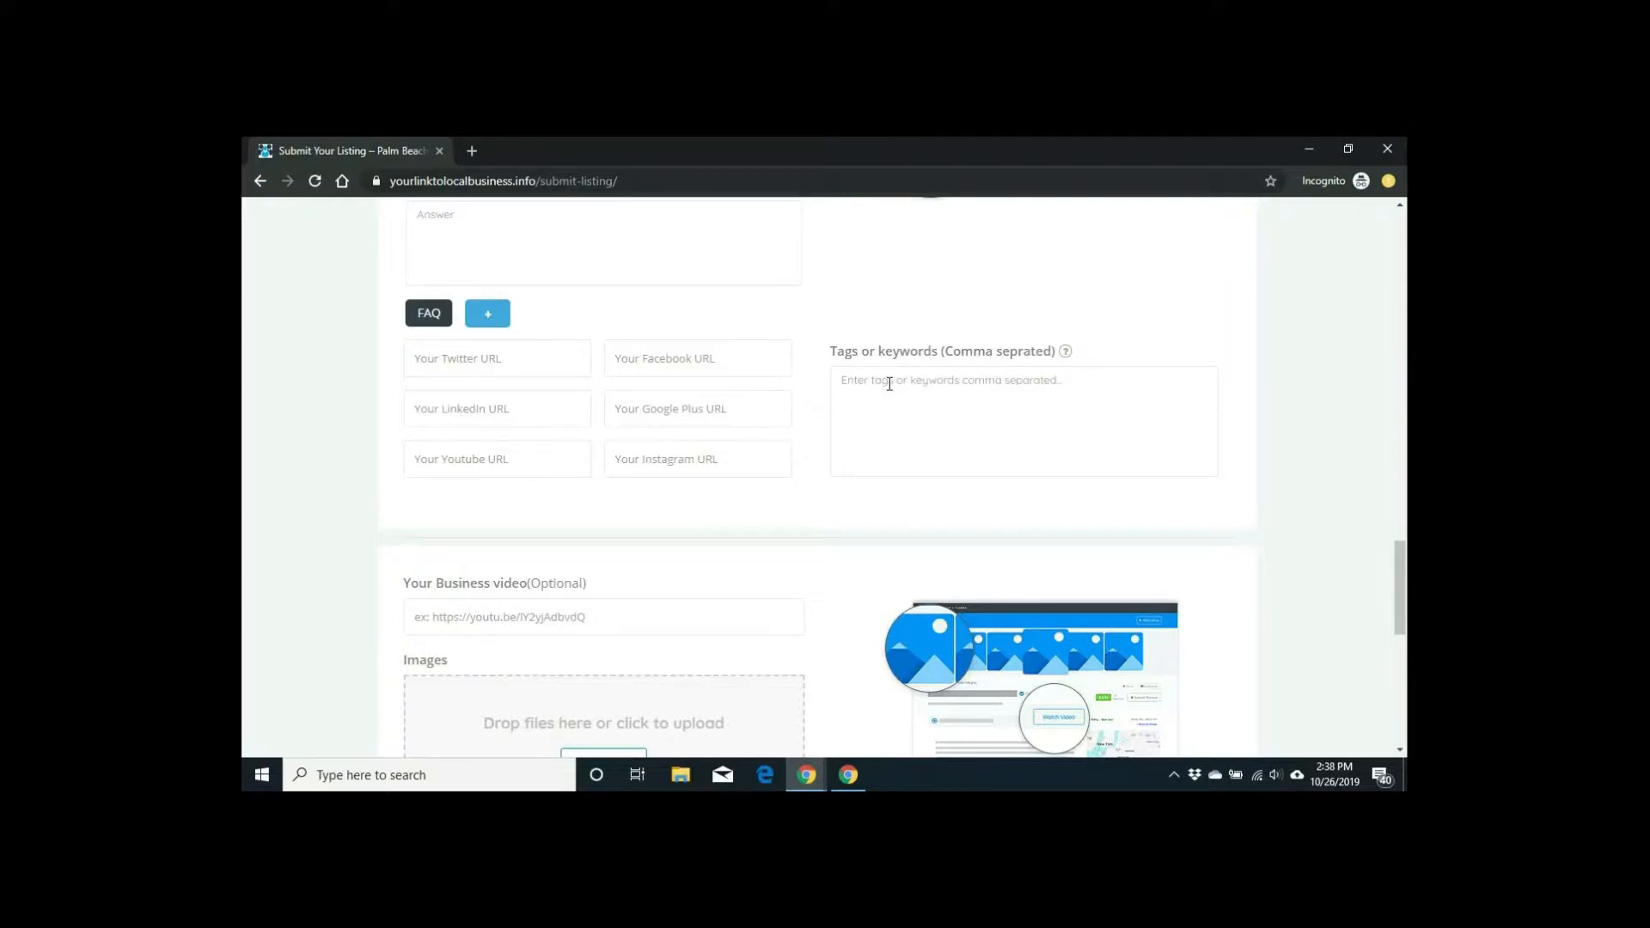
scroll(889, 384, "down", 2)
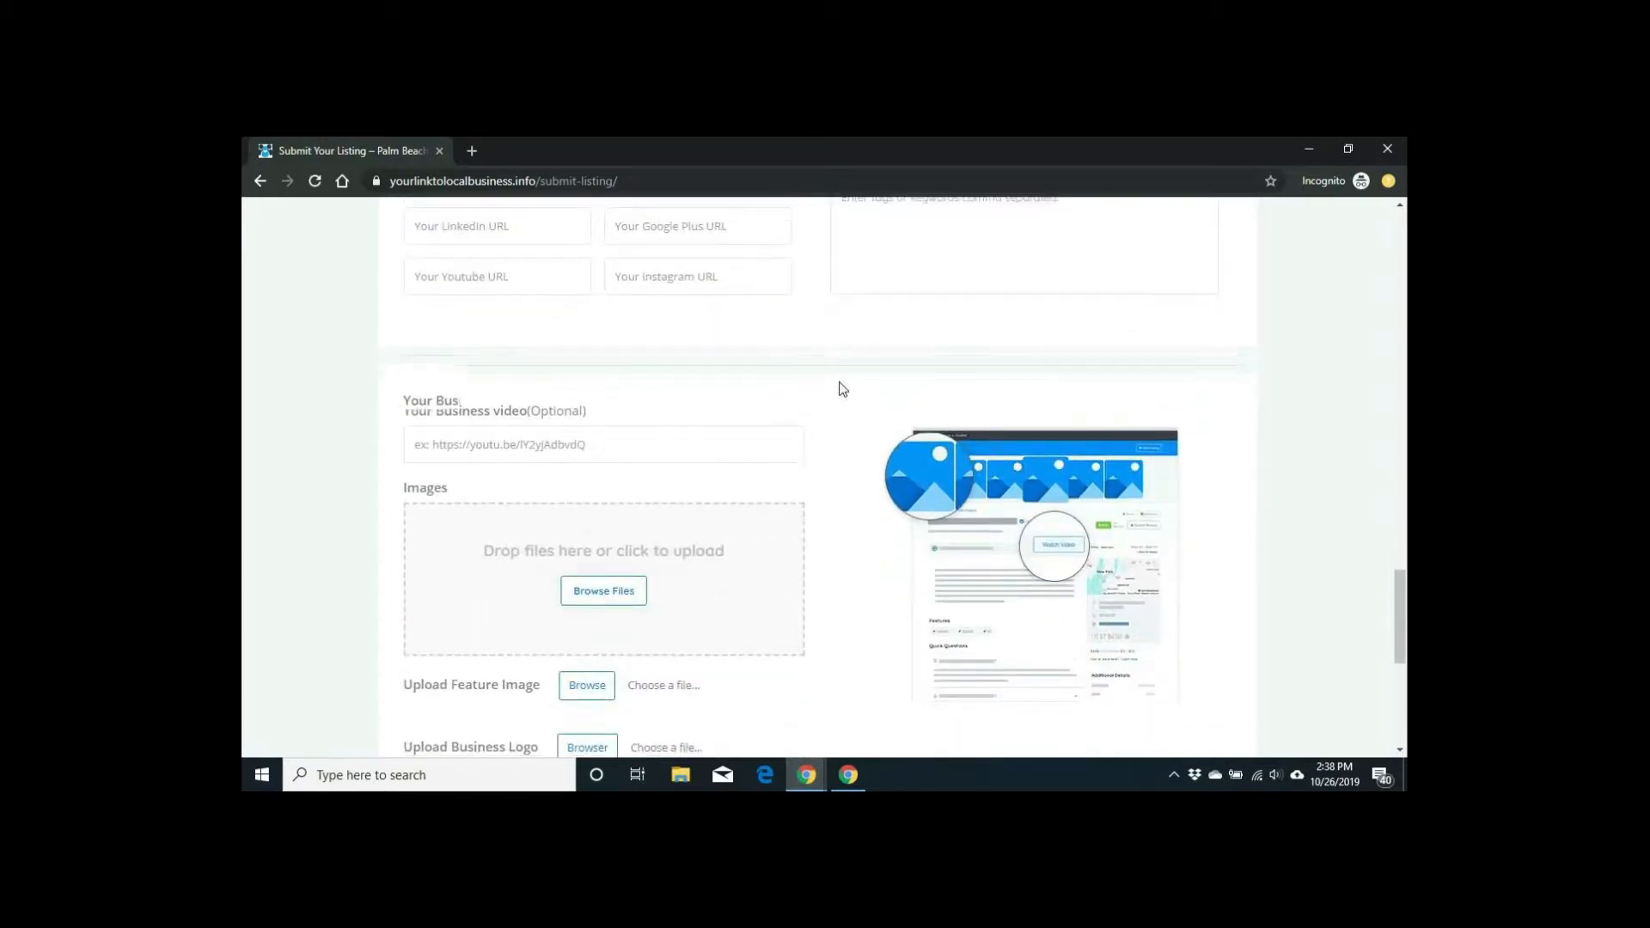
scroll(838, 383, "down", 3)
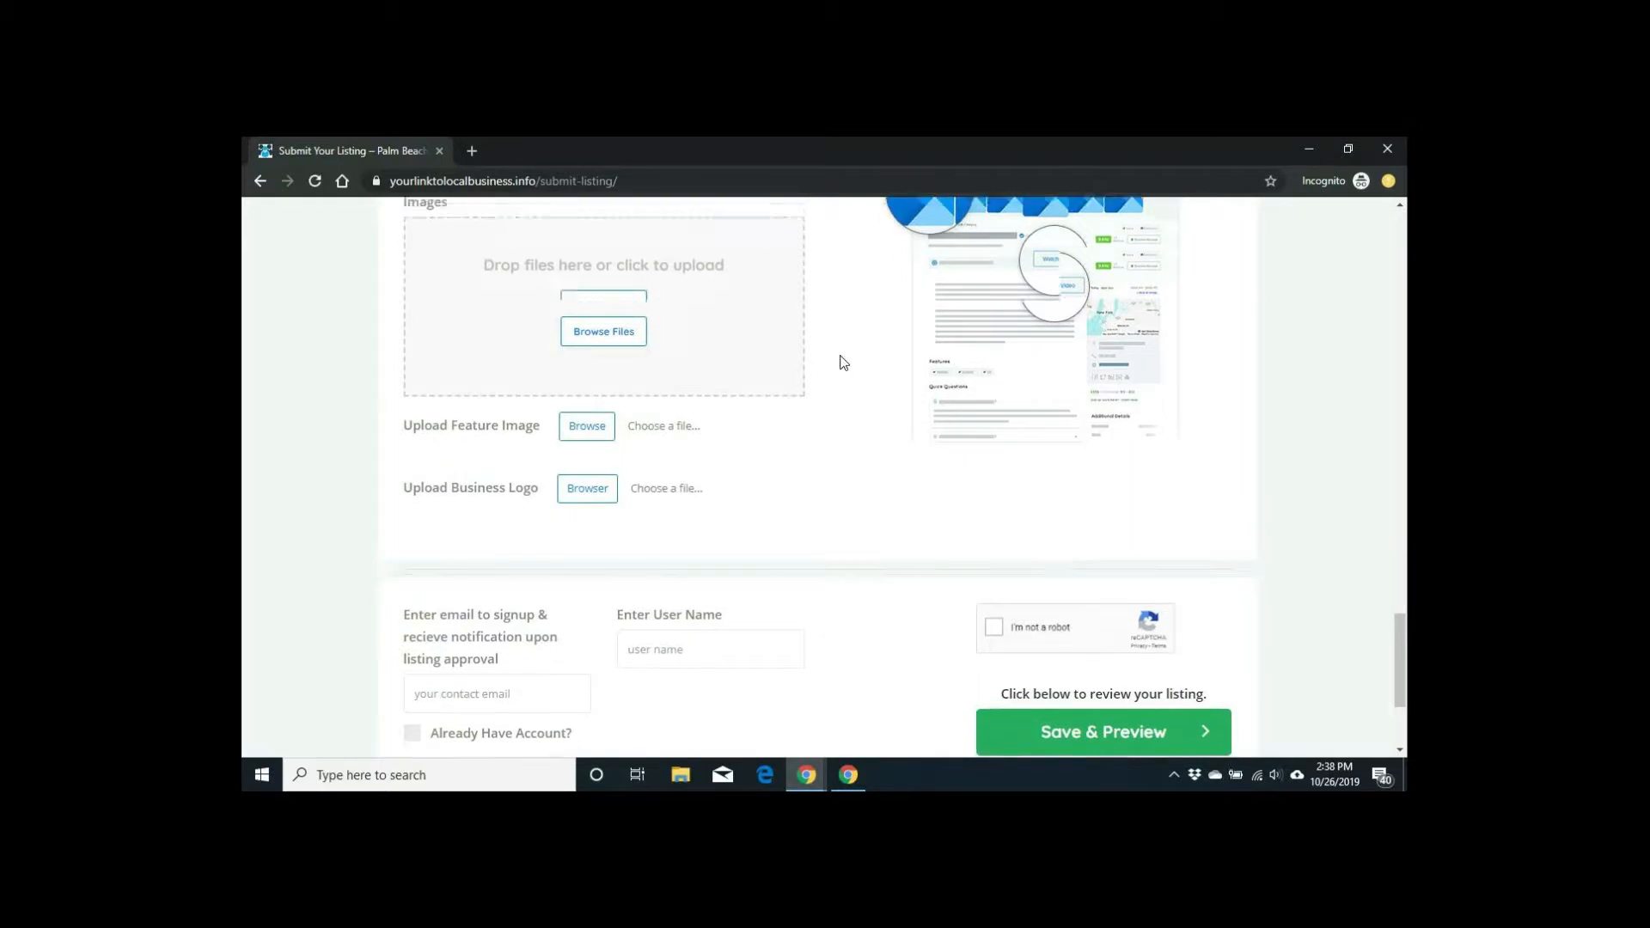
scroll(844, 362, "down", 2)
scroll(844, 362, "up", 3)
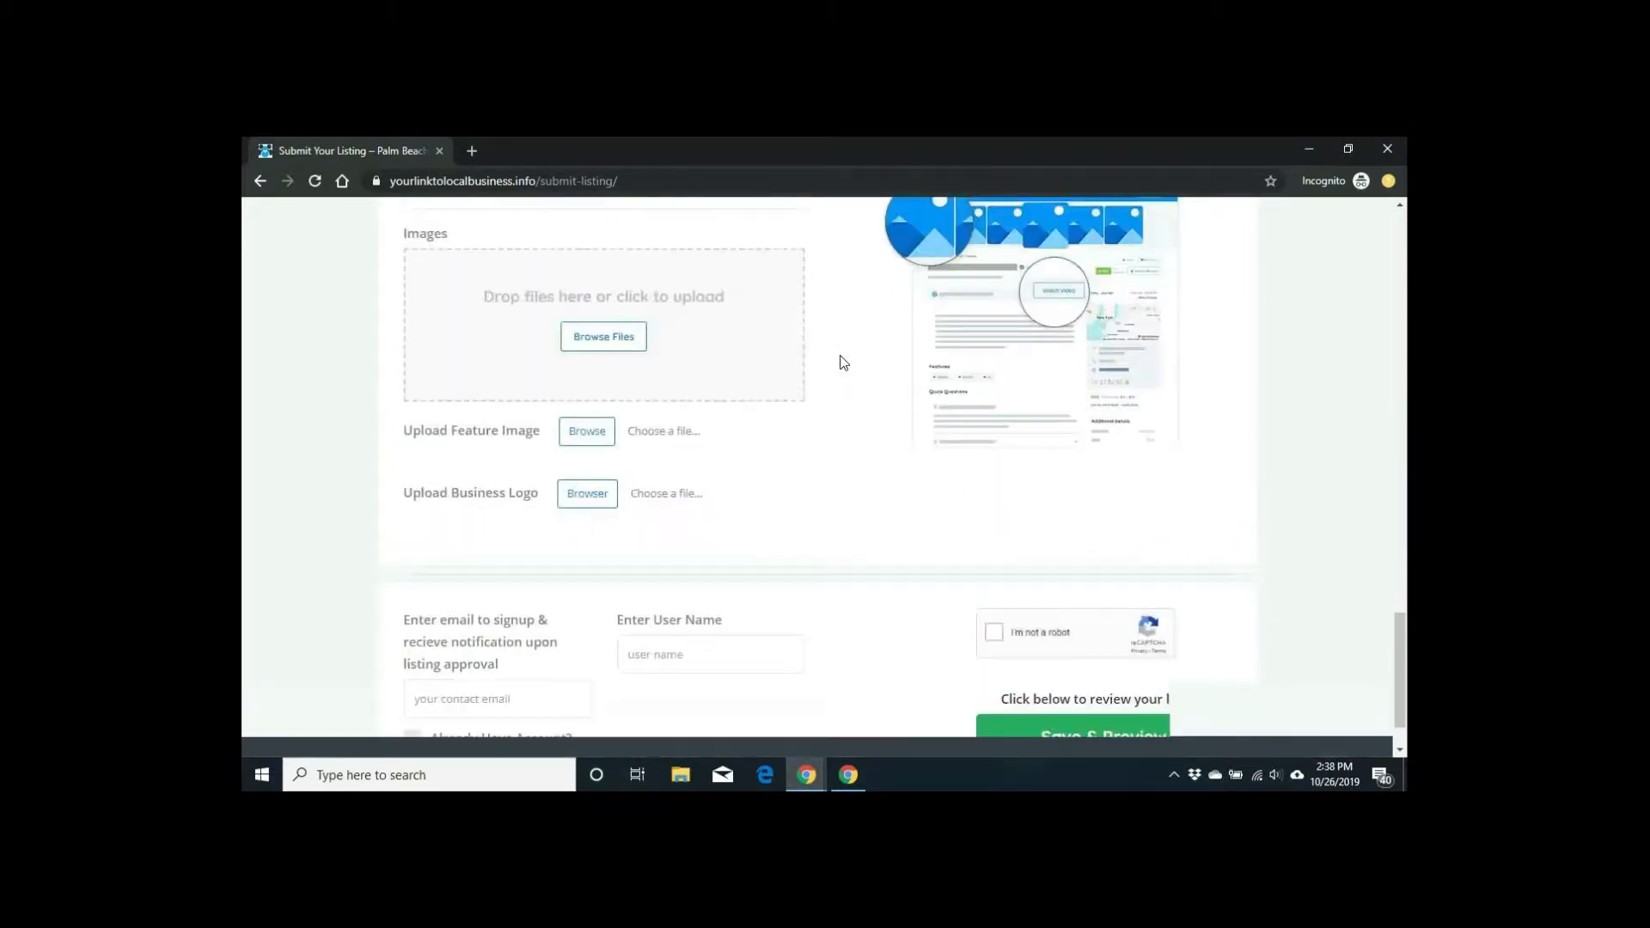
scroll(844, 361, "up", 2)
scroll(842, 359, "down", 2)
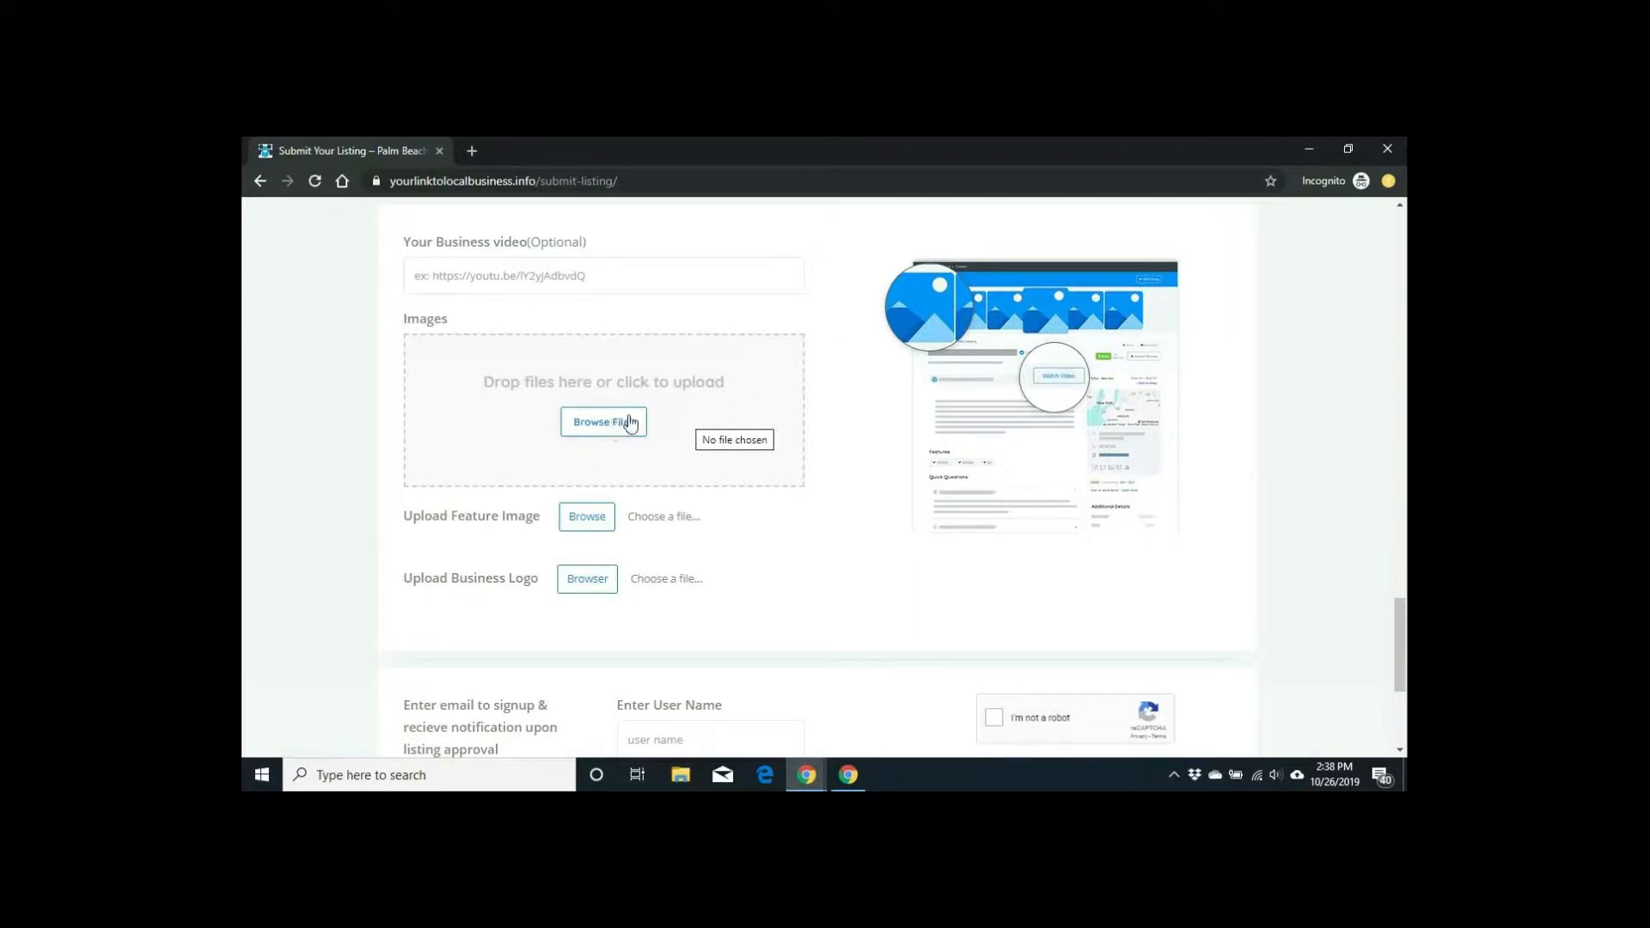
scroll(842, 297, "up", 2)
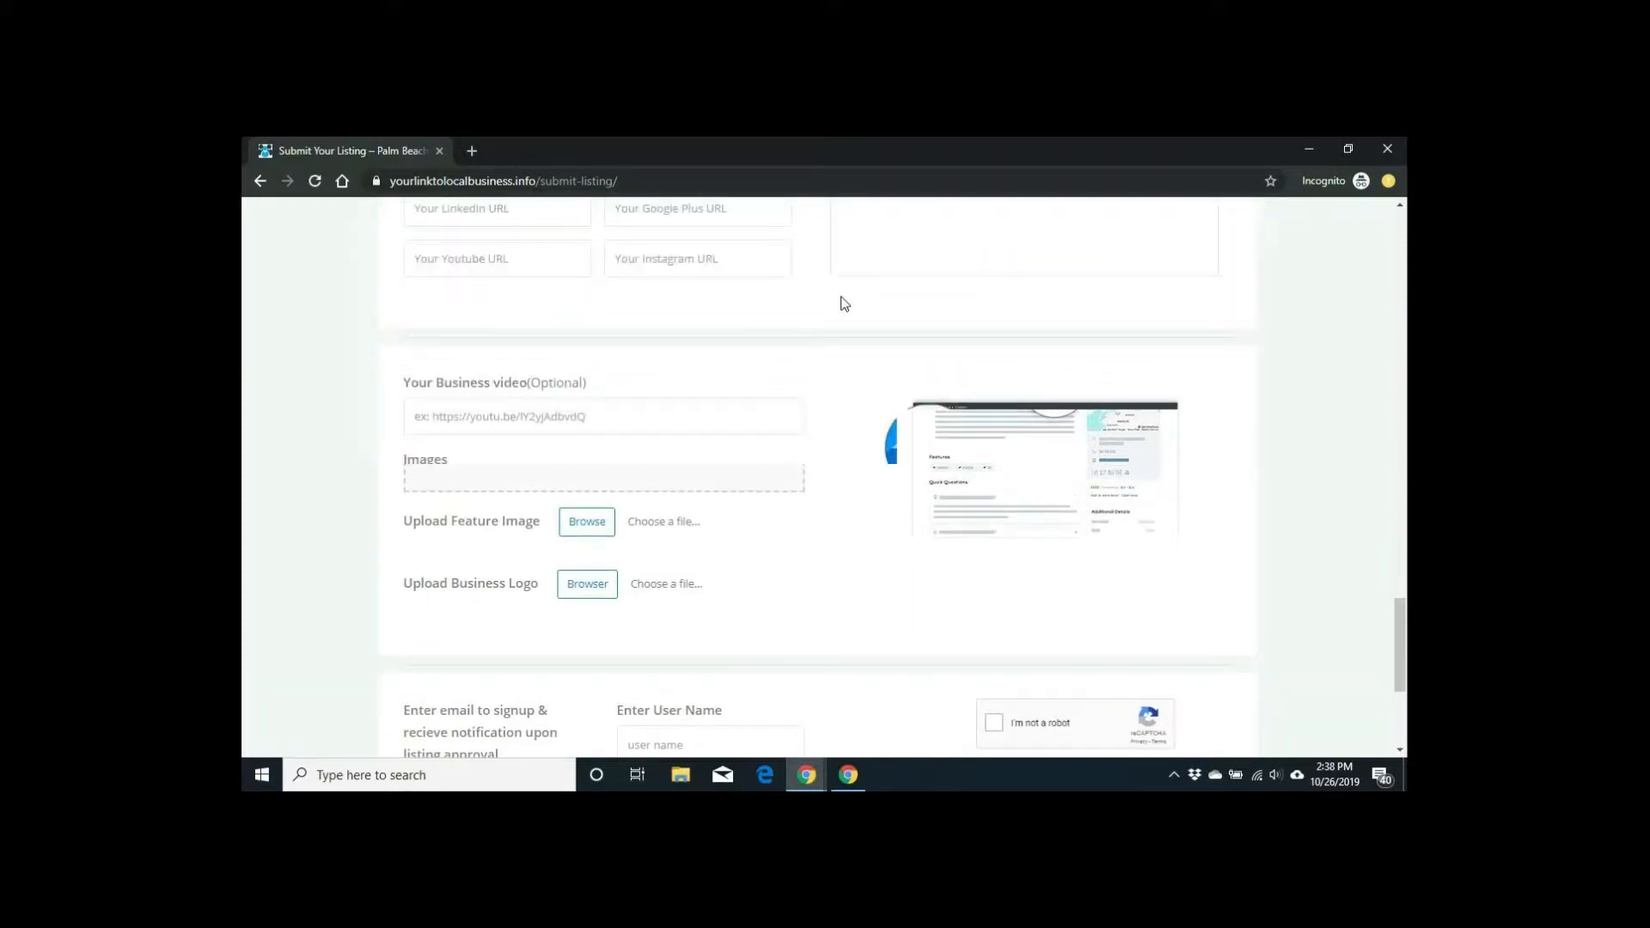
scroll(843, 296, "up", 1)
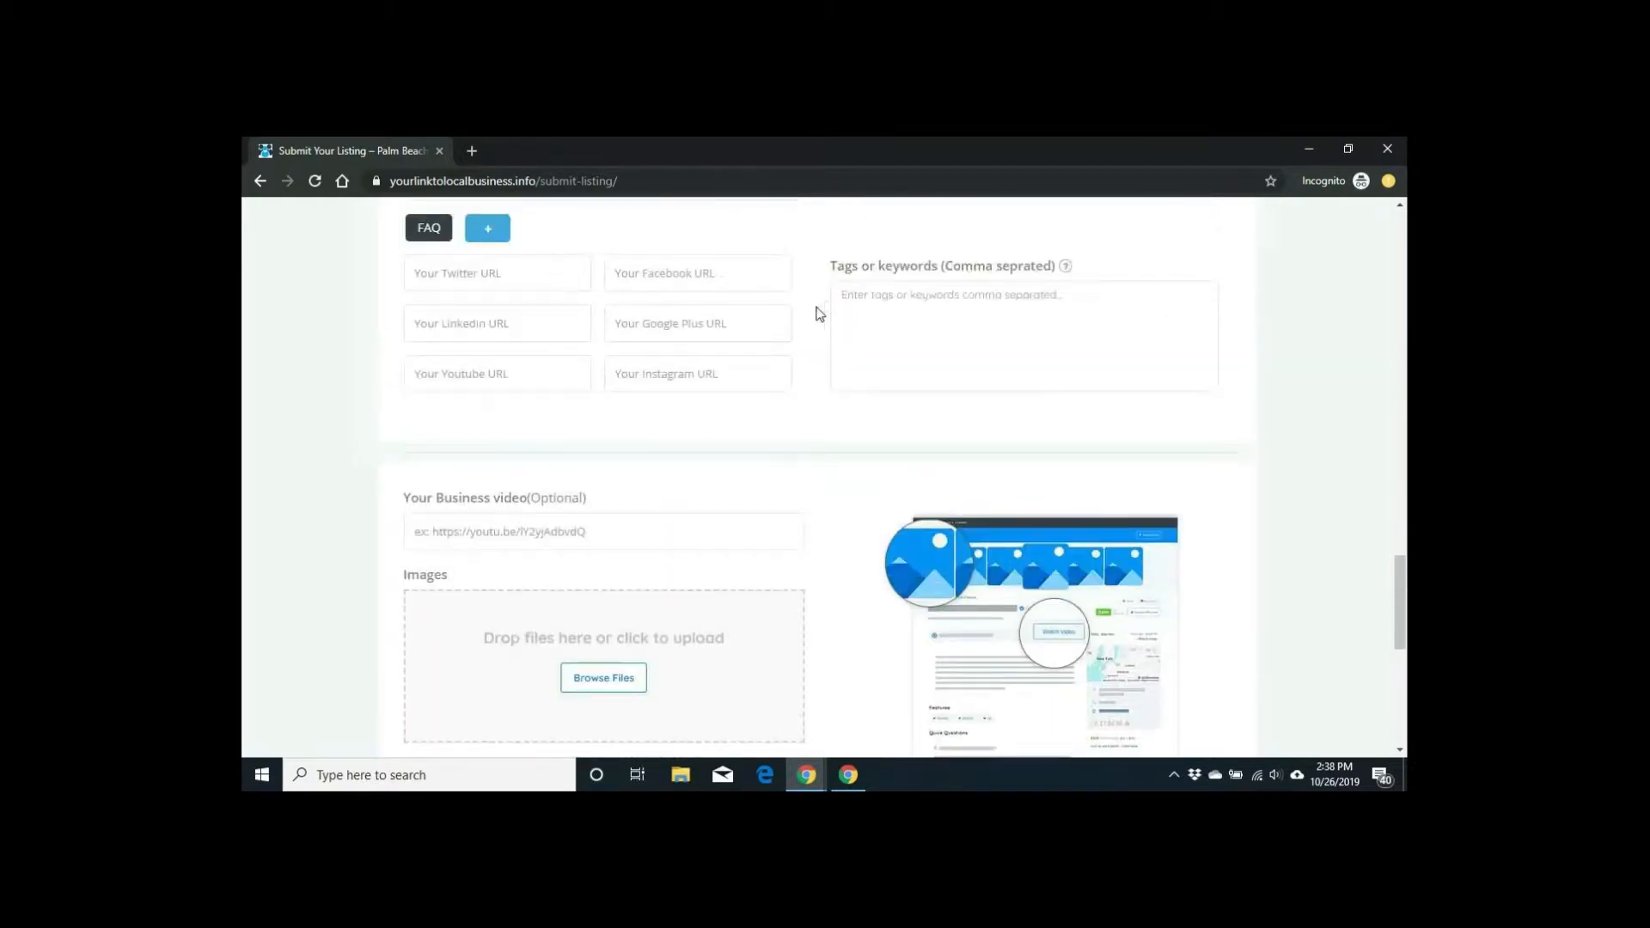
scroll(818, 314, "down", 3)
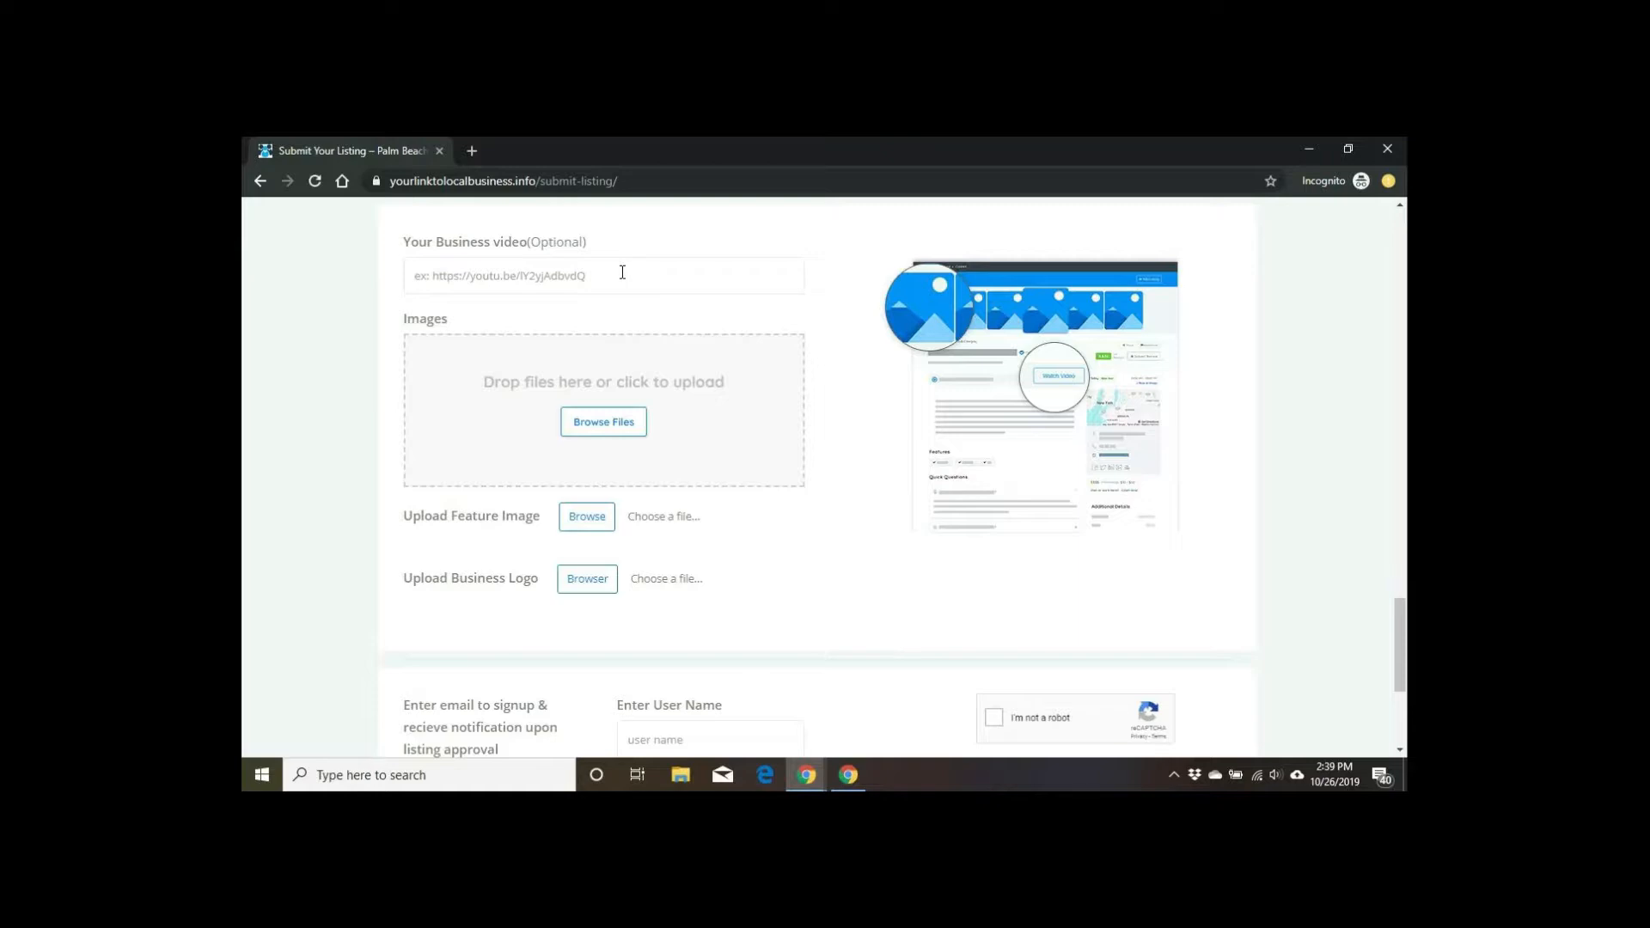
scroll(622, 271, "down", 1)
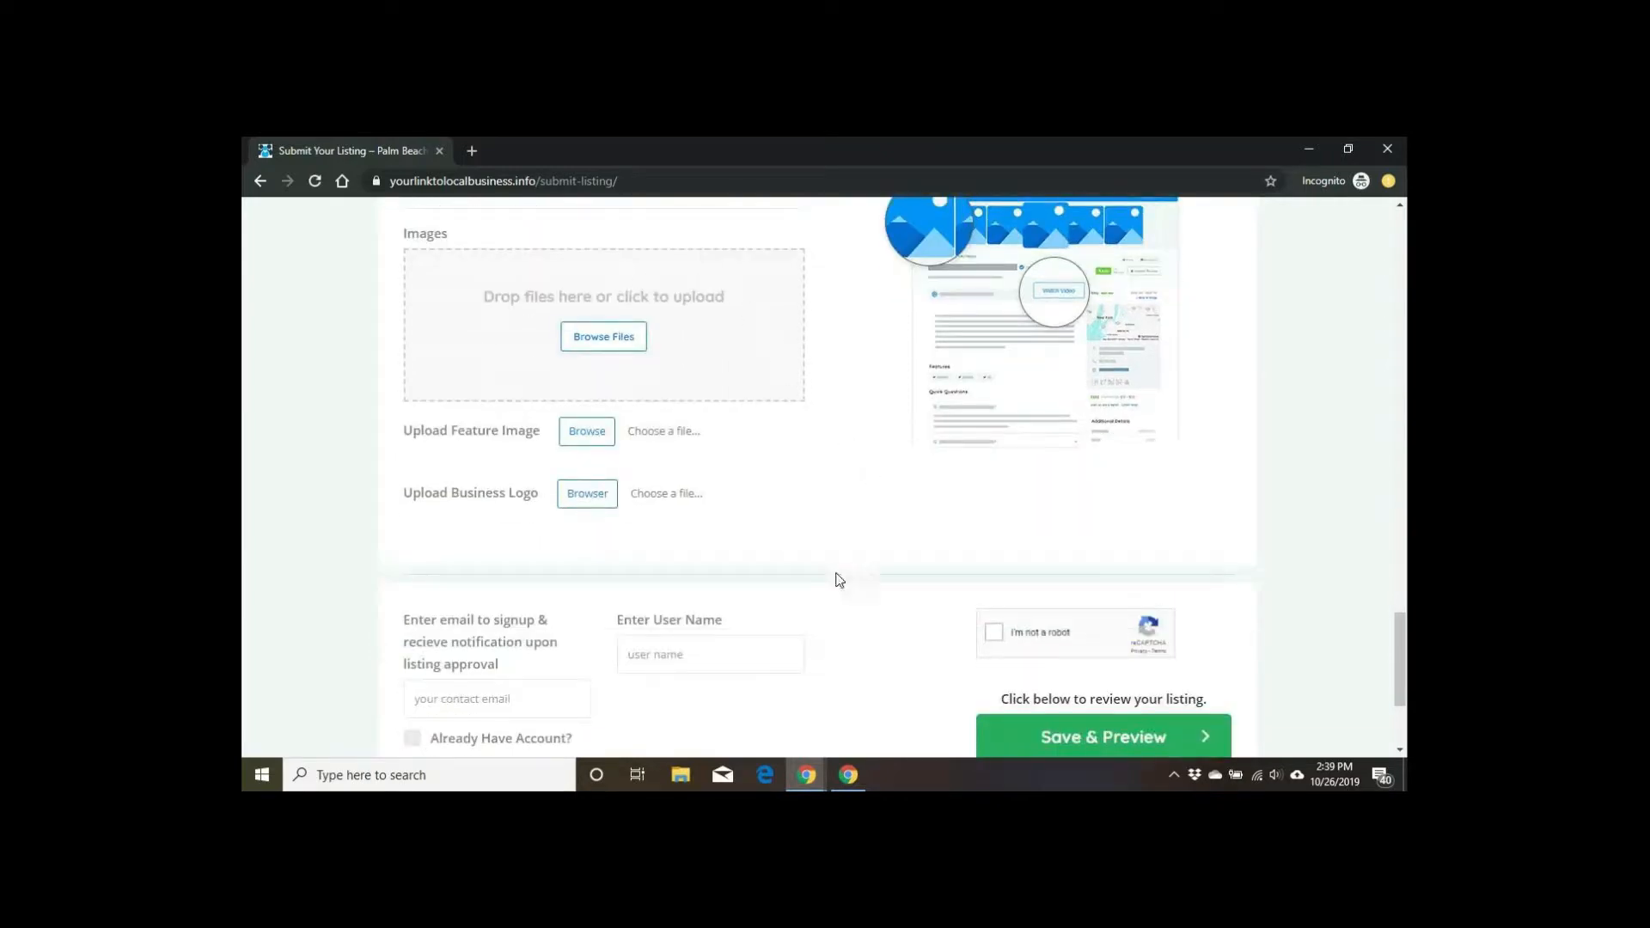
scroll(722, 519, "up", 1)
scroll(718, 517, "up", 1)
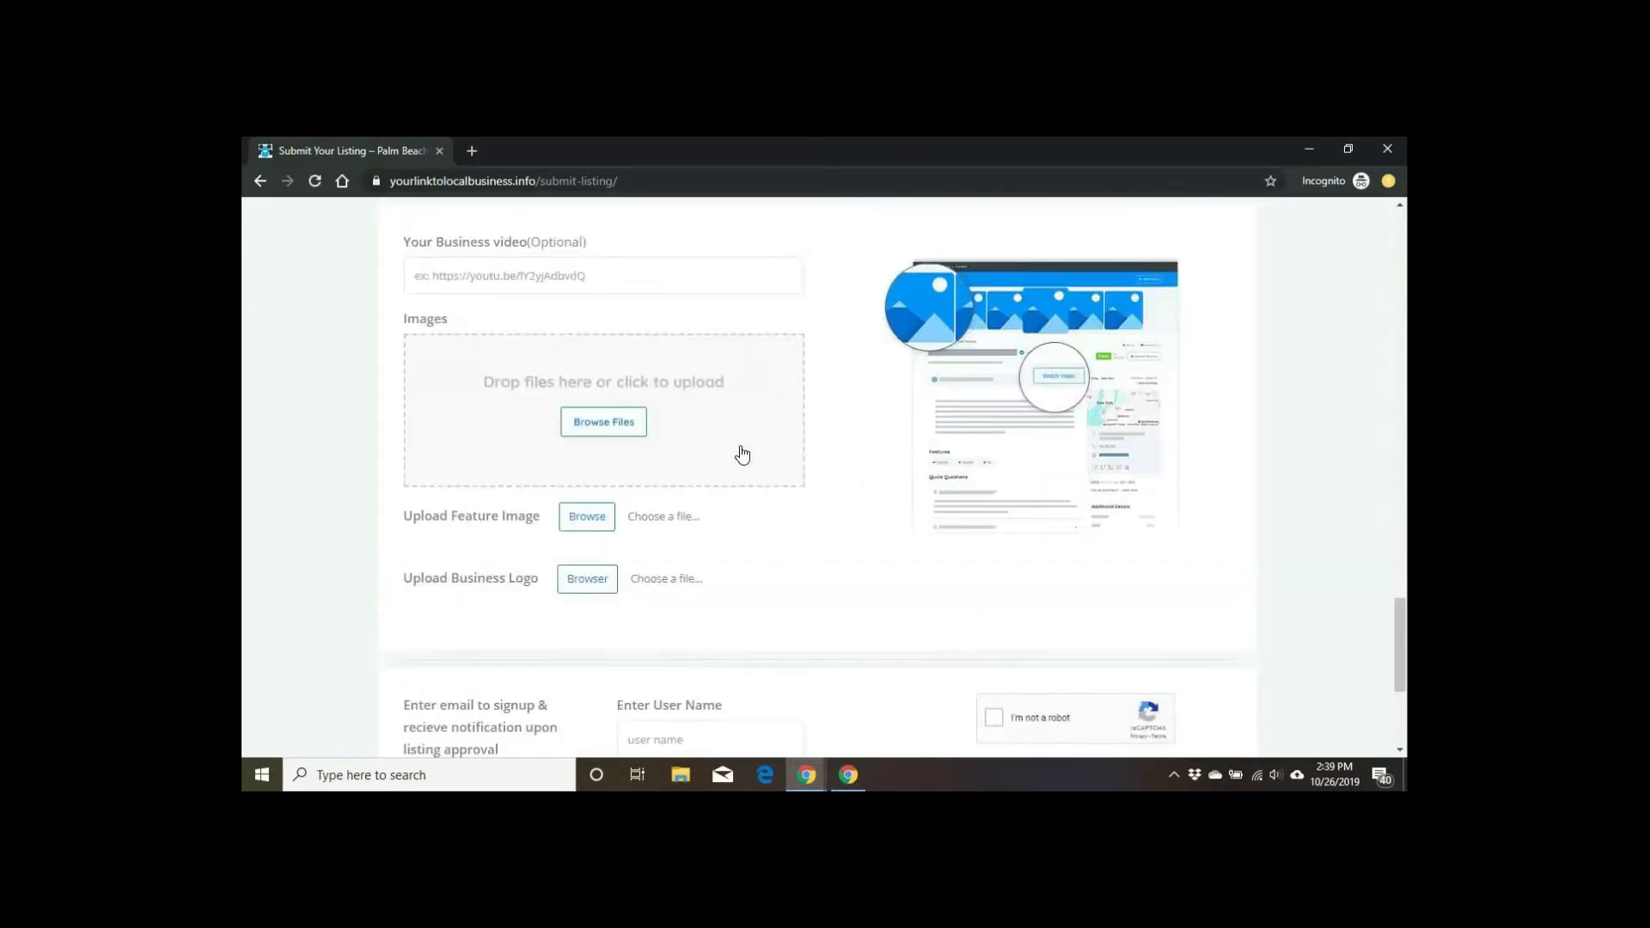
Step: Open the business-logo file picker twice and dismiss it both times without choosing a file
left_click(591, 581)
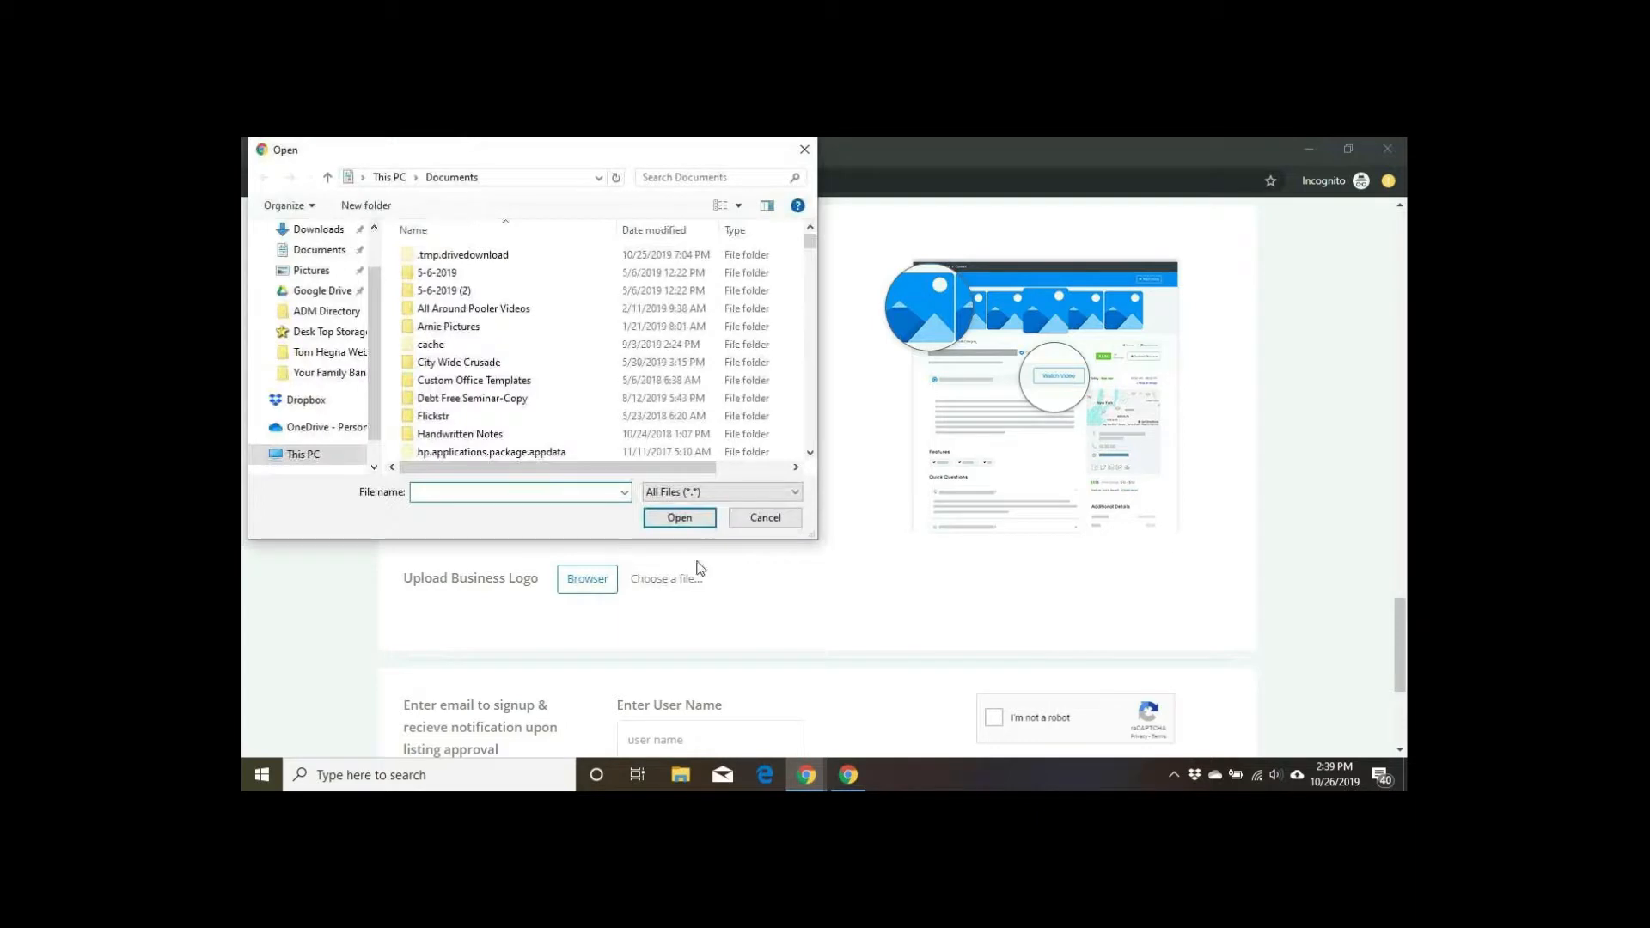
left_click(805, 147)
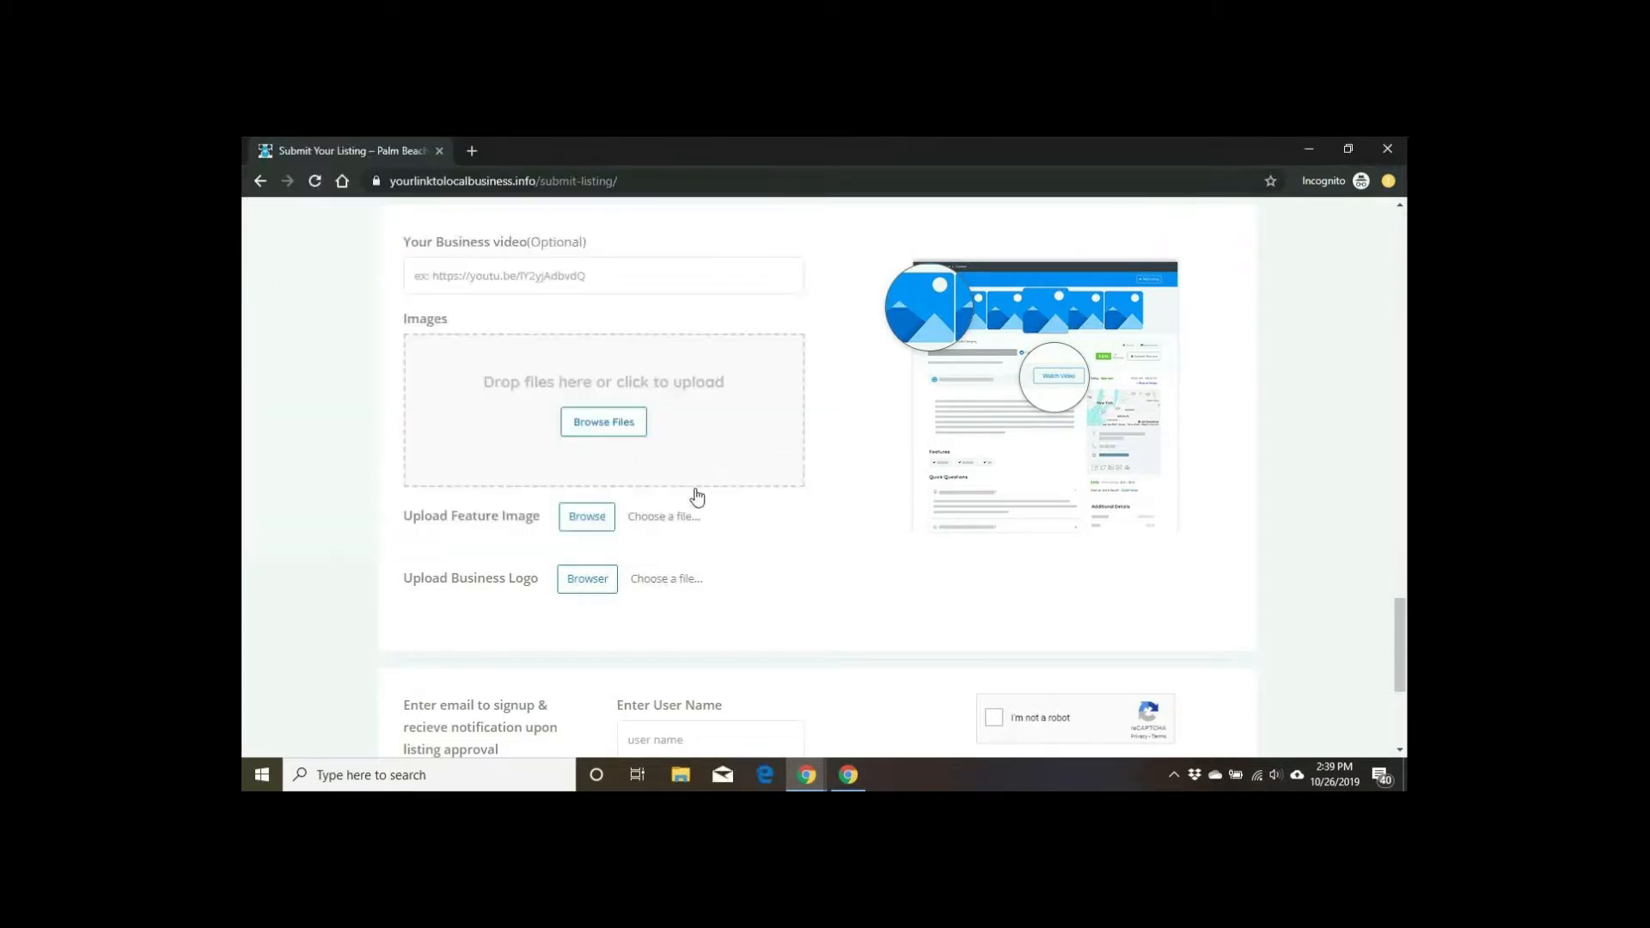
left_click(687, 583)
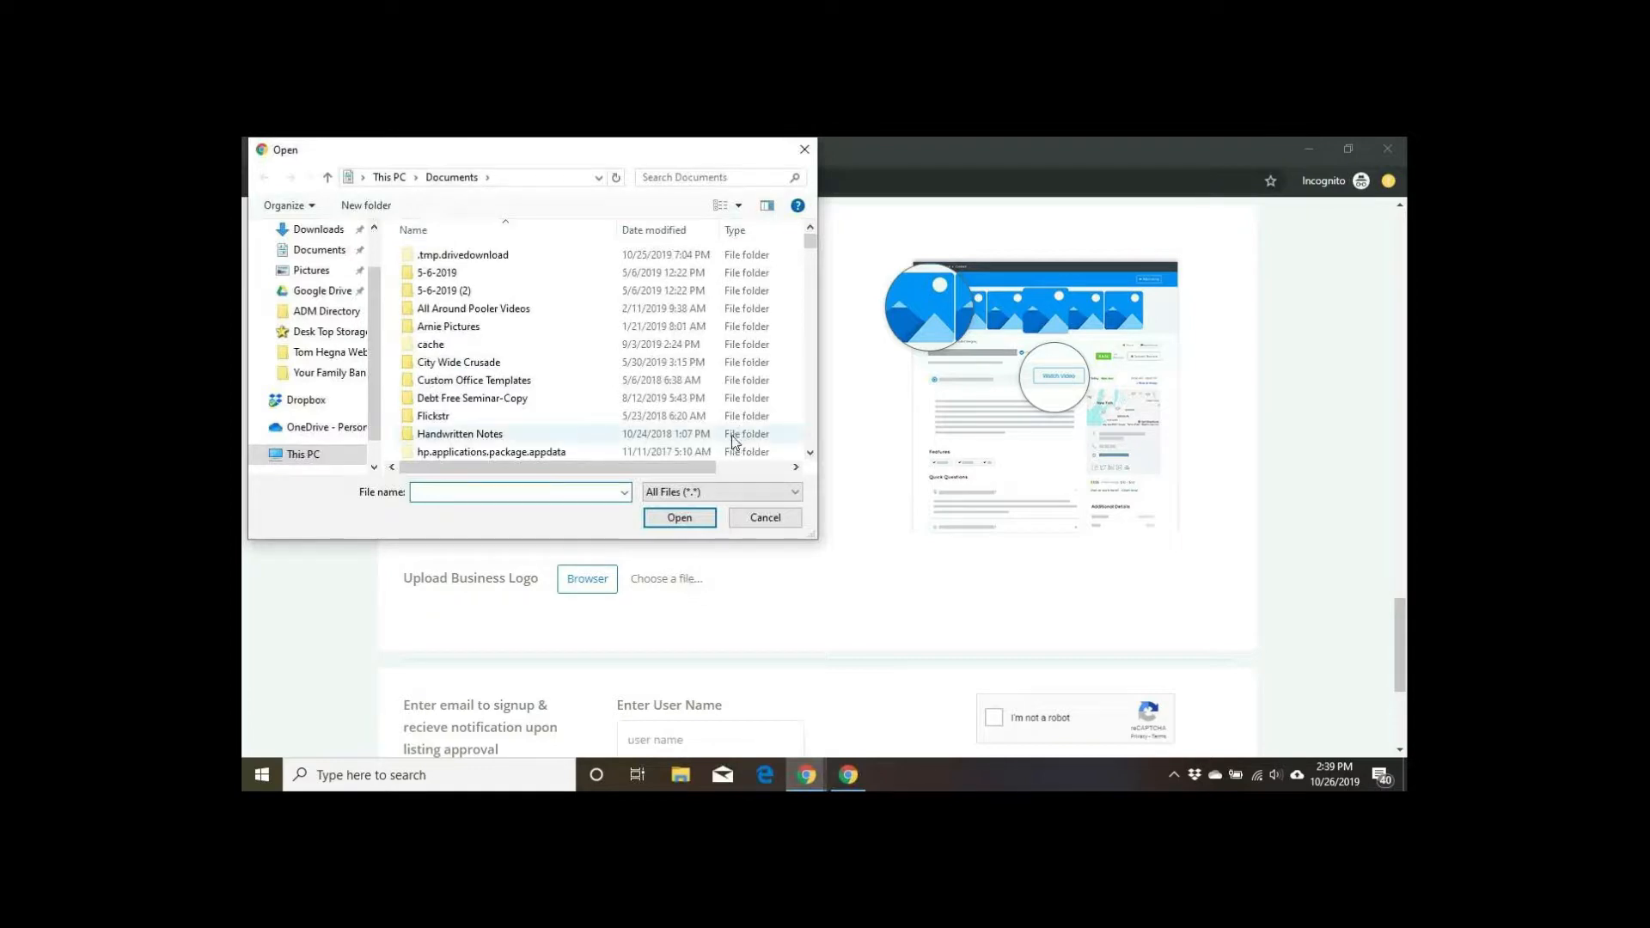
left_click(806, 150)
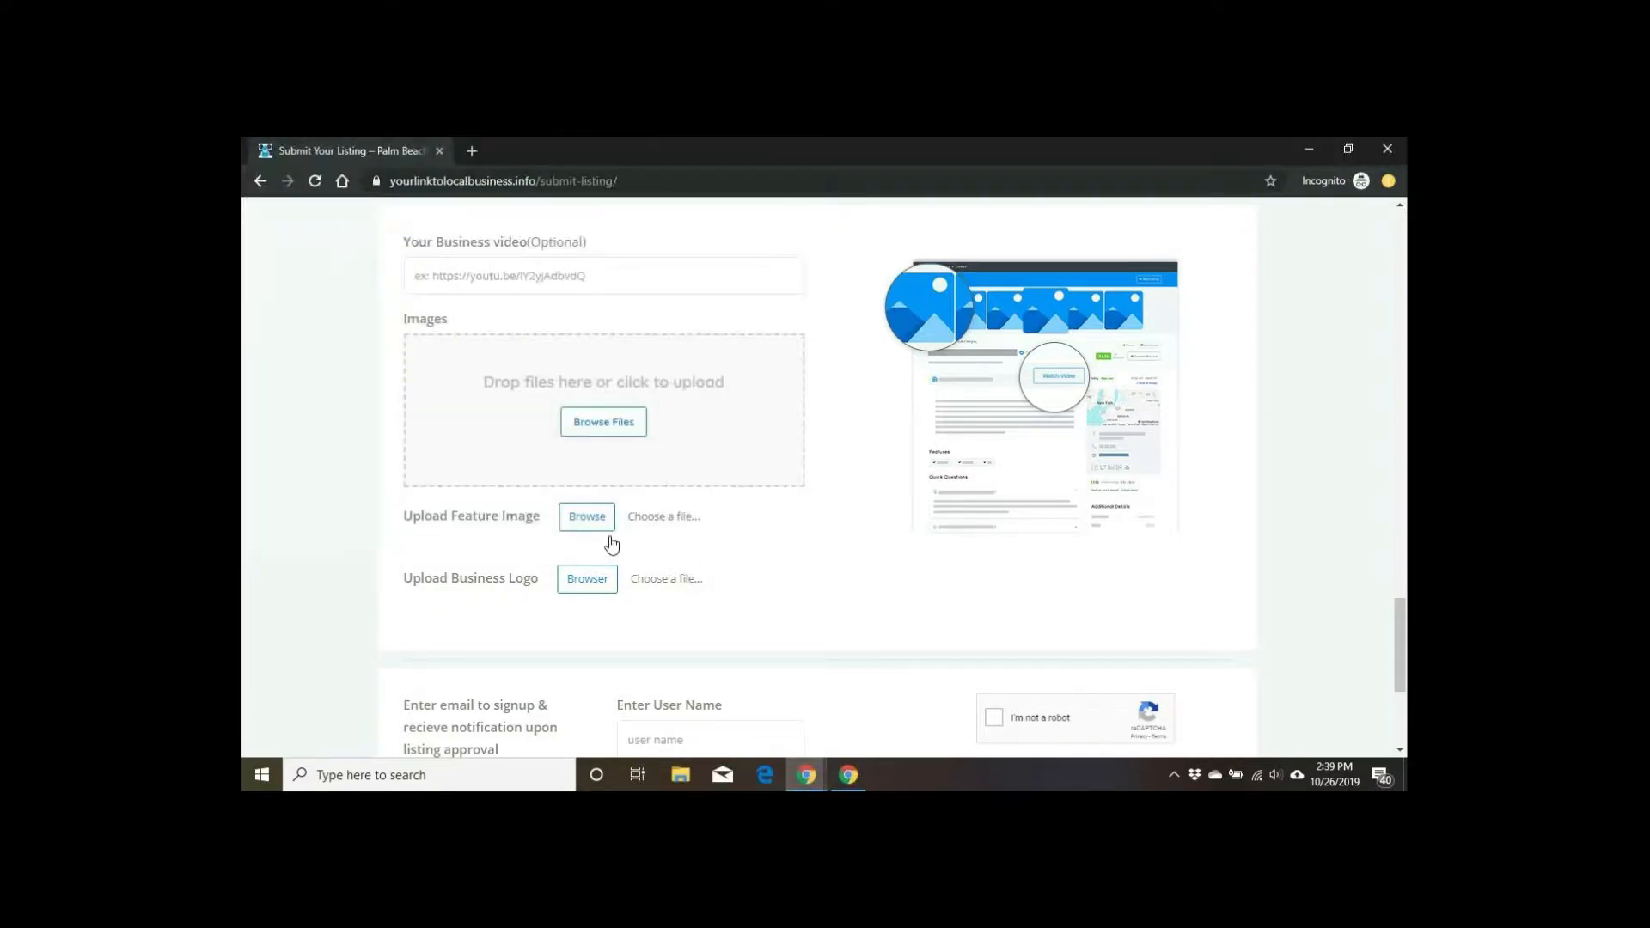
Step: Choose Spotos_Logo_New_web_SM.png from the Downloads folder as the business logo
left_click(593, 581)
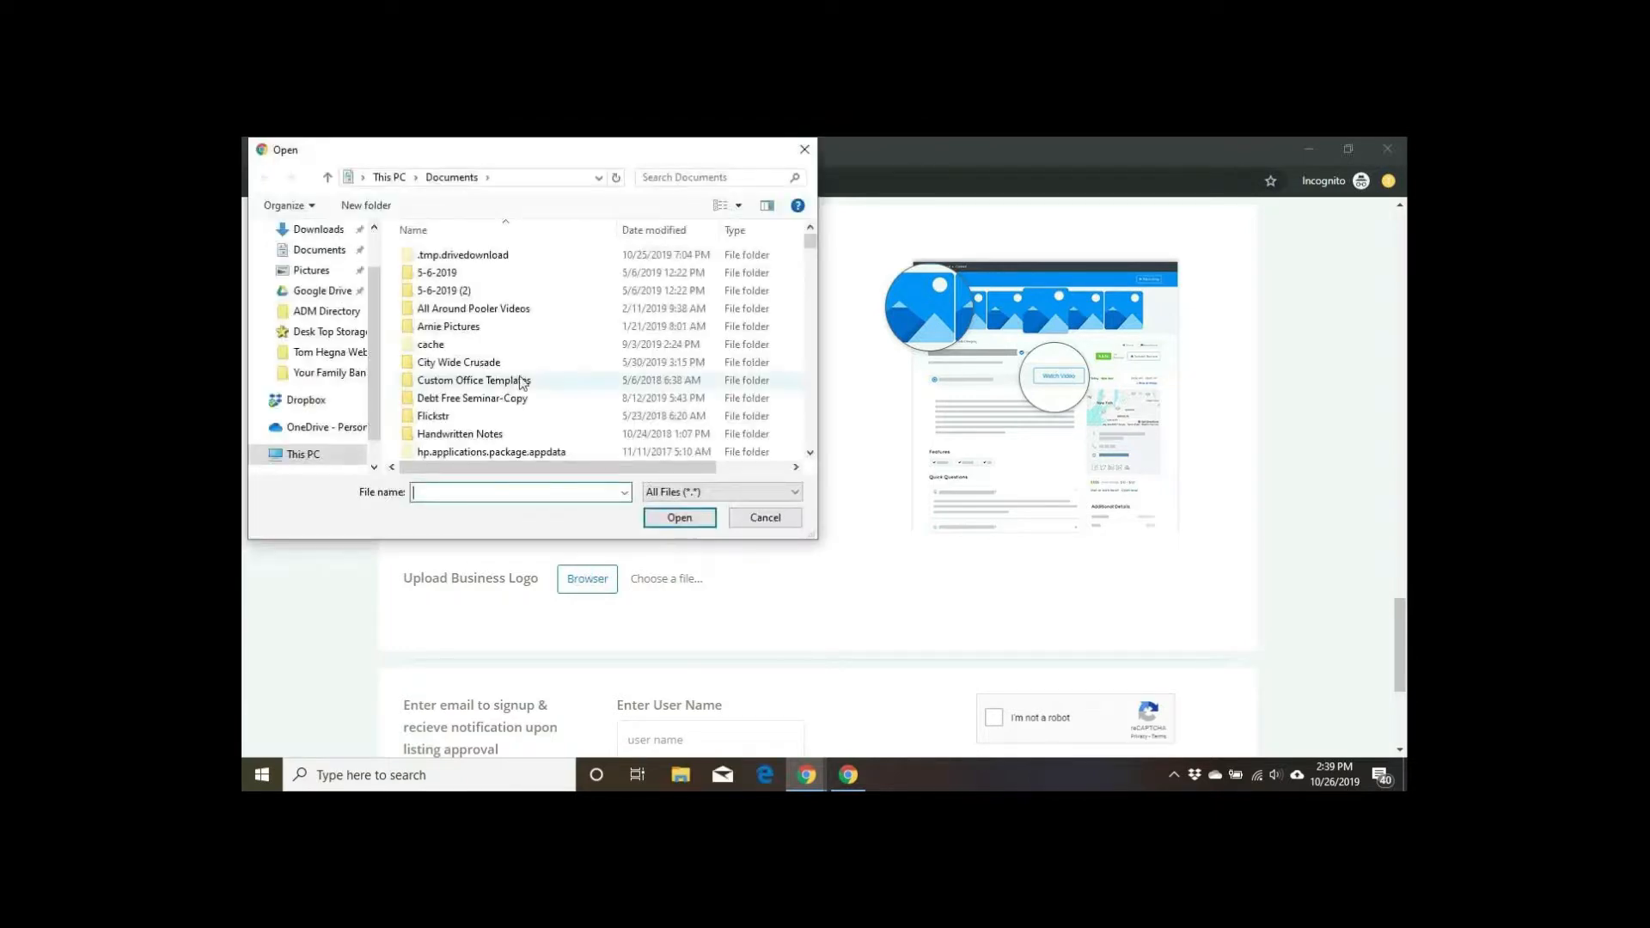
scroll(510, 381, "down", 3)
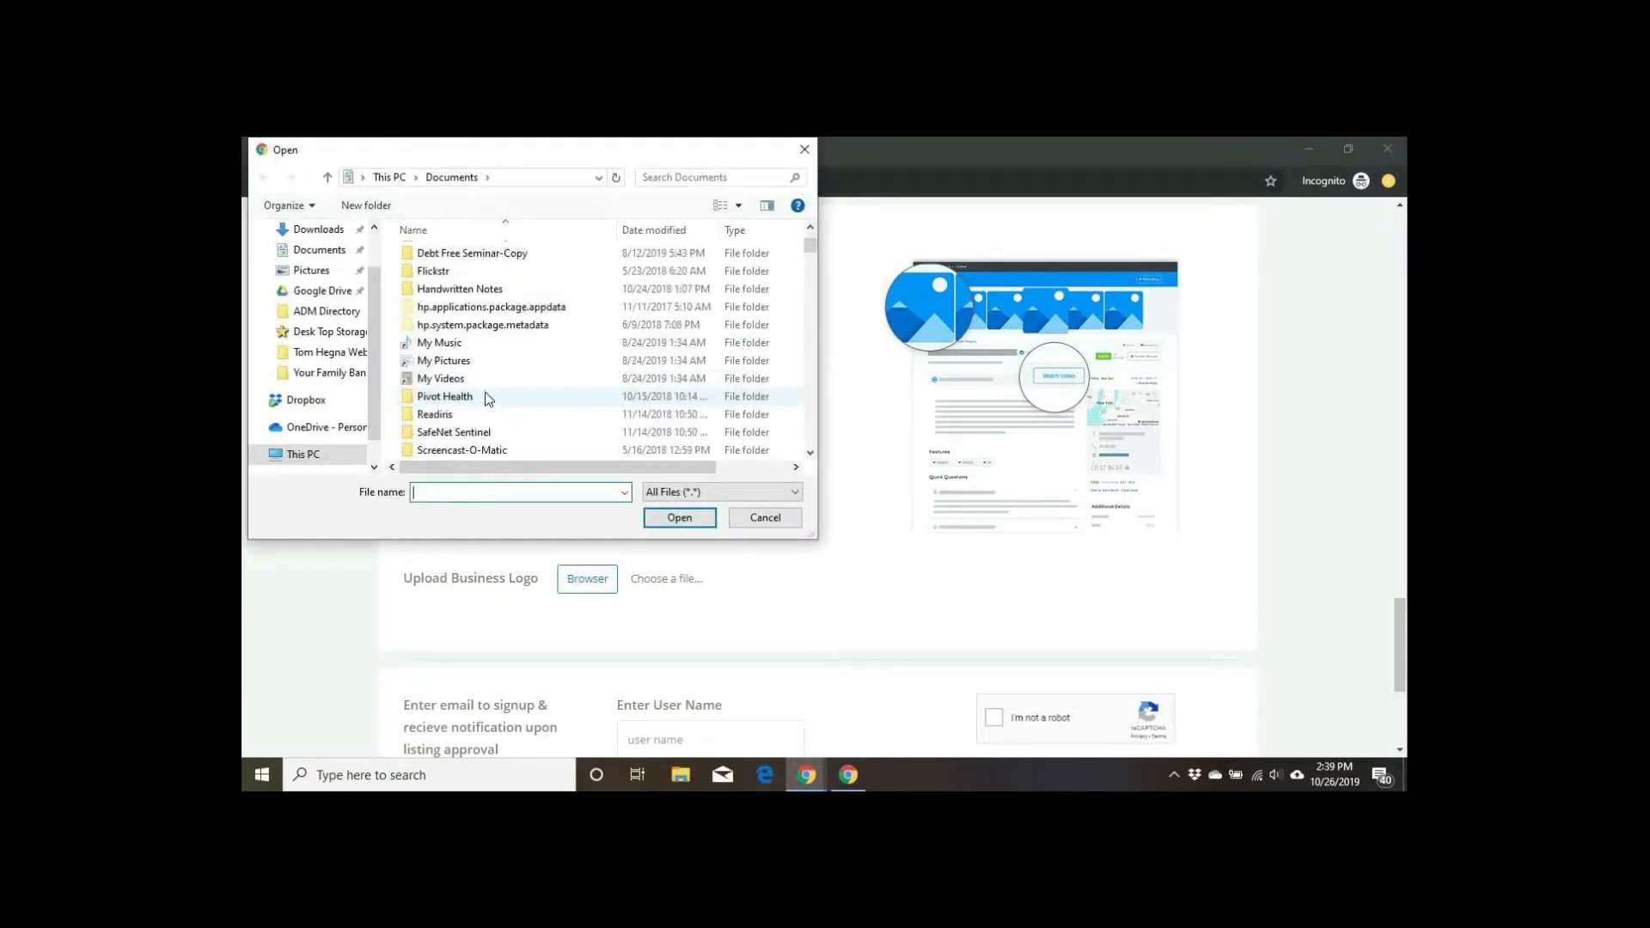
scroll(495, 393, "up", 3)
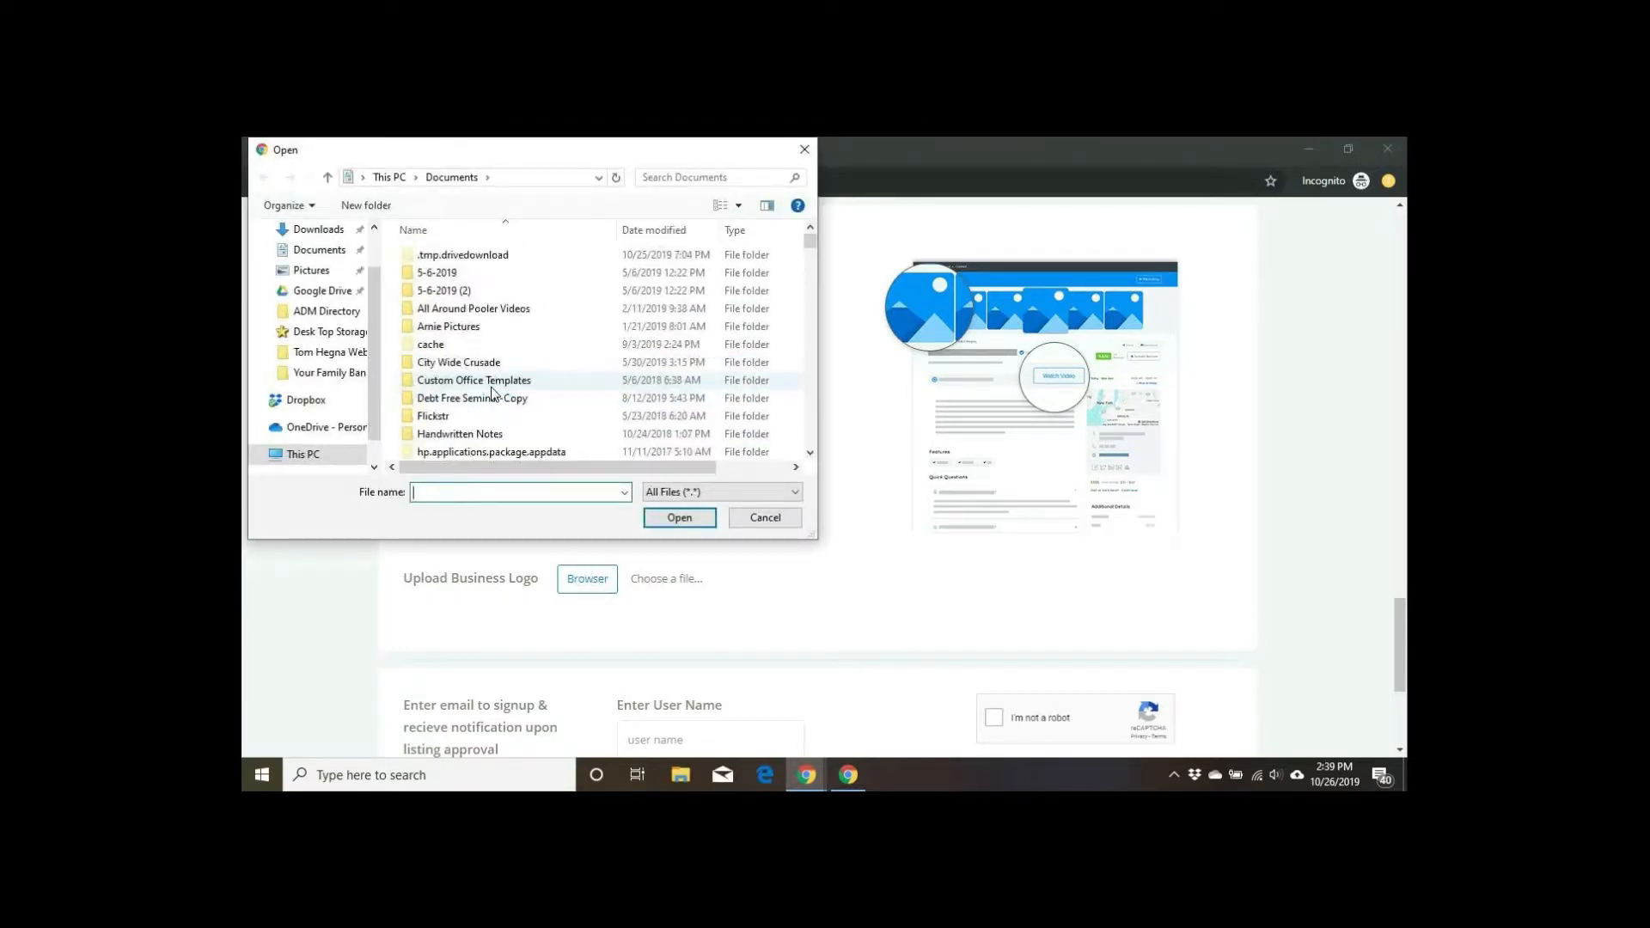
left_click(335, 231)
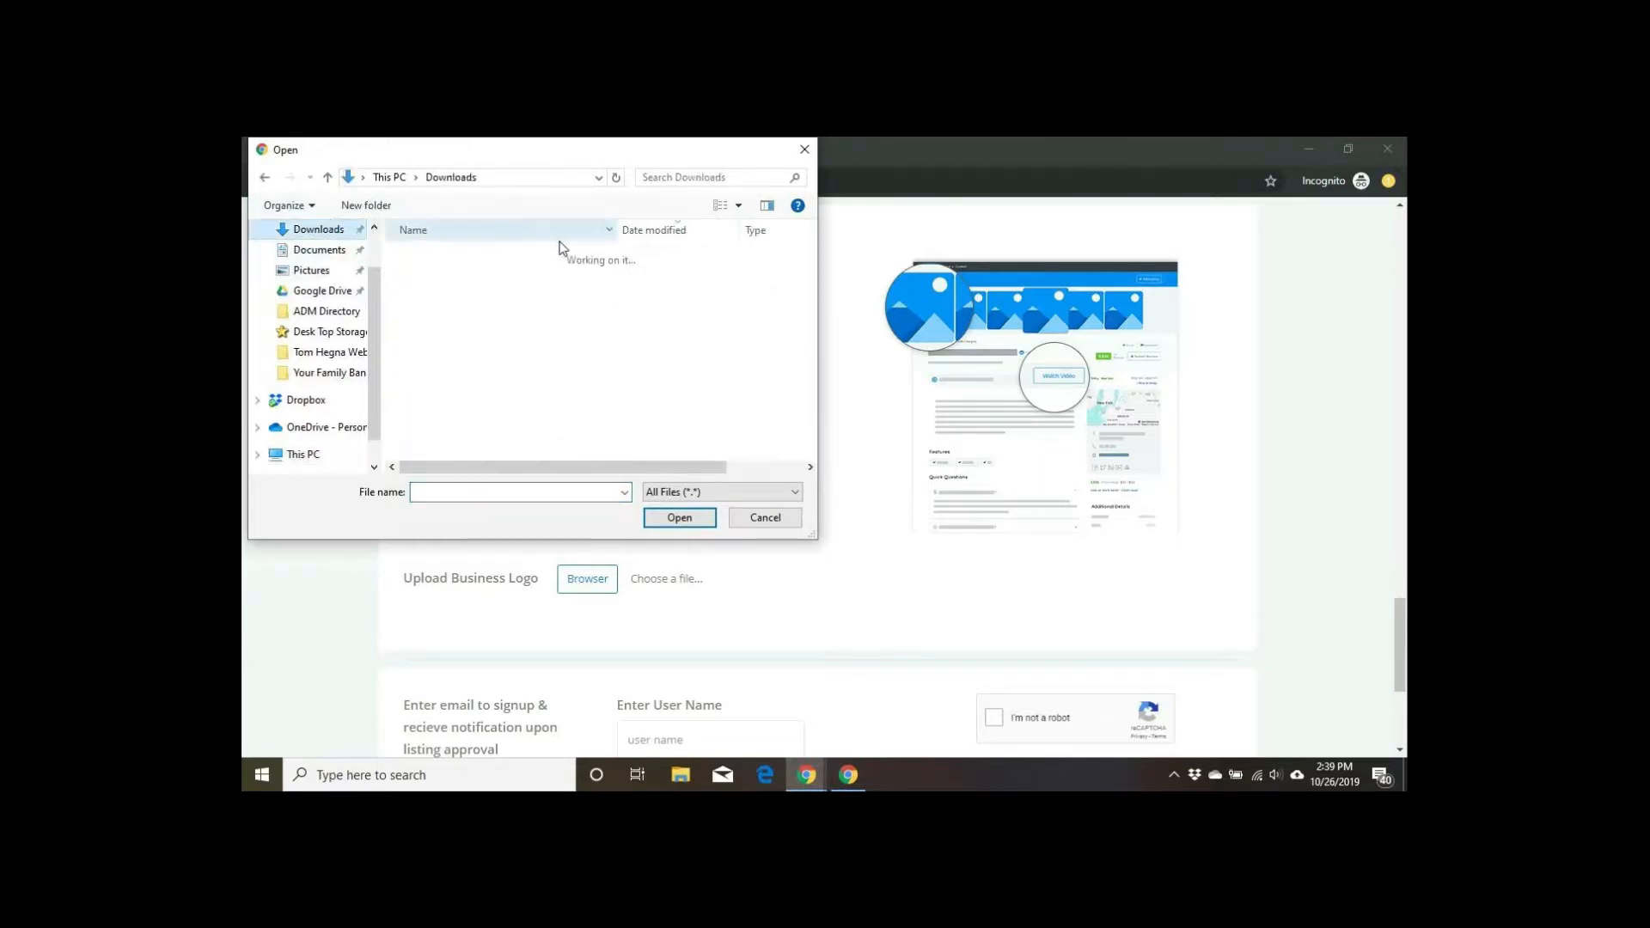
scroll(565, 249, "down", 1)
scroll(565, 251, "down", 3)
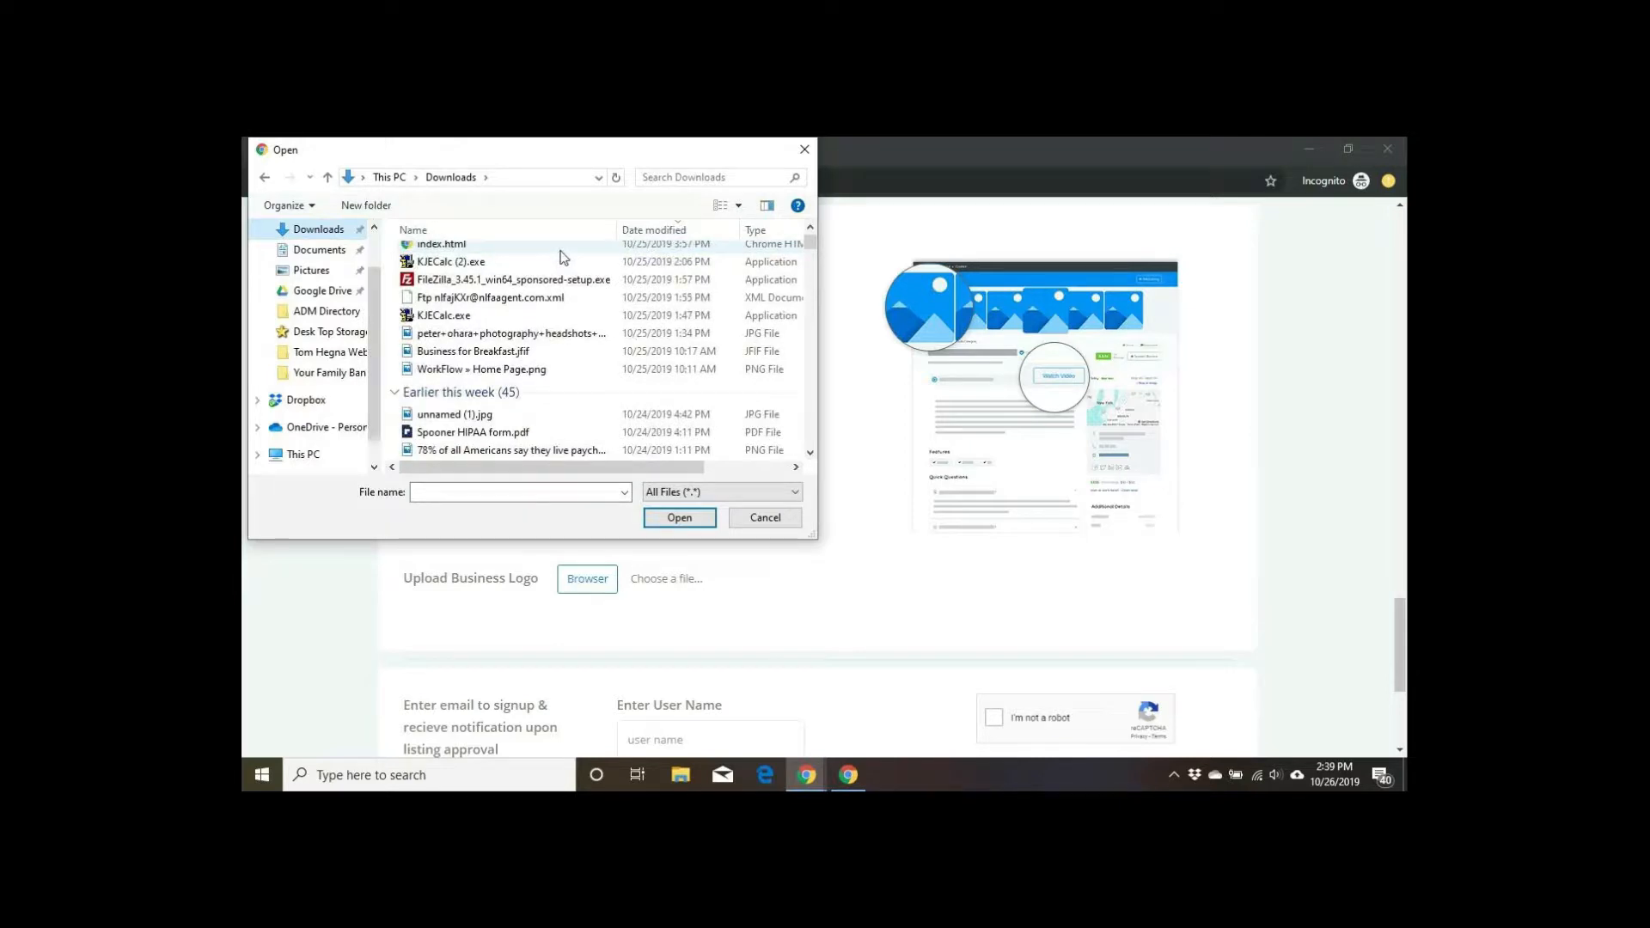
scroll(563, 256, "down", 2)
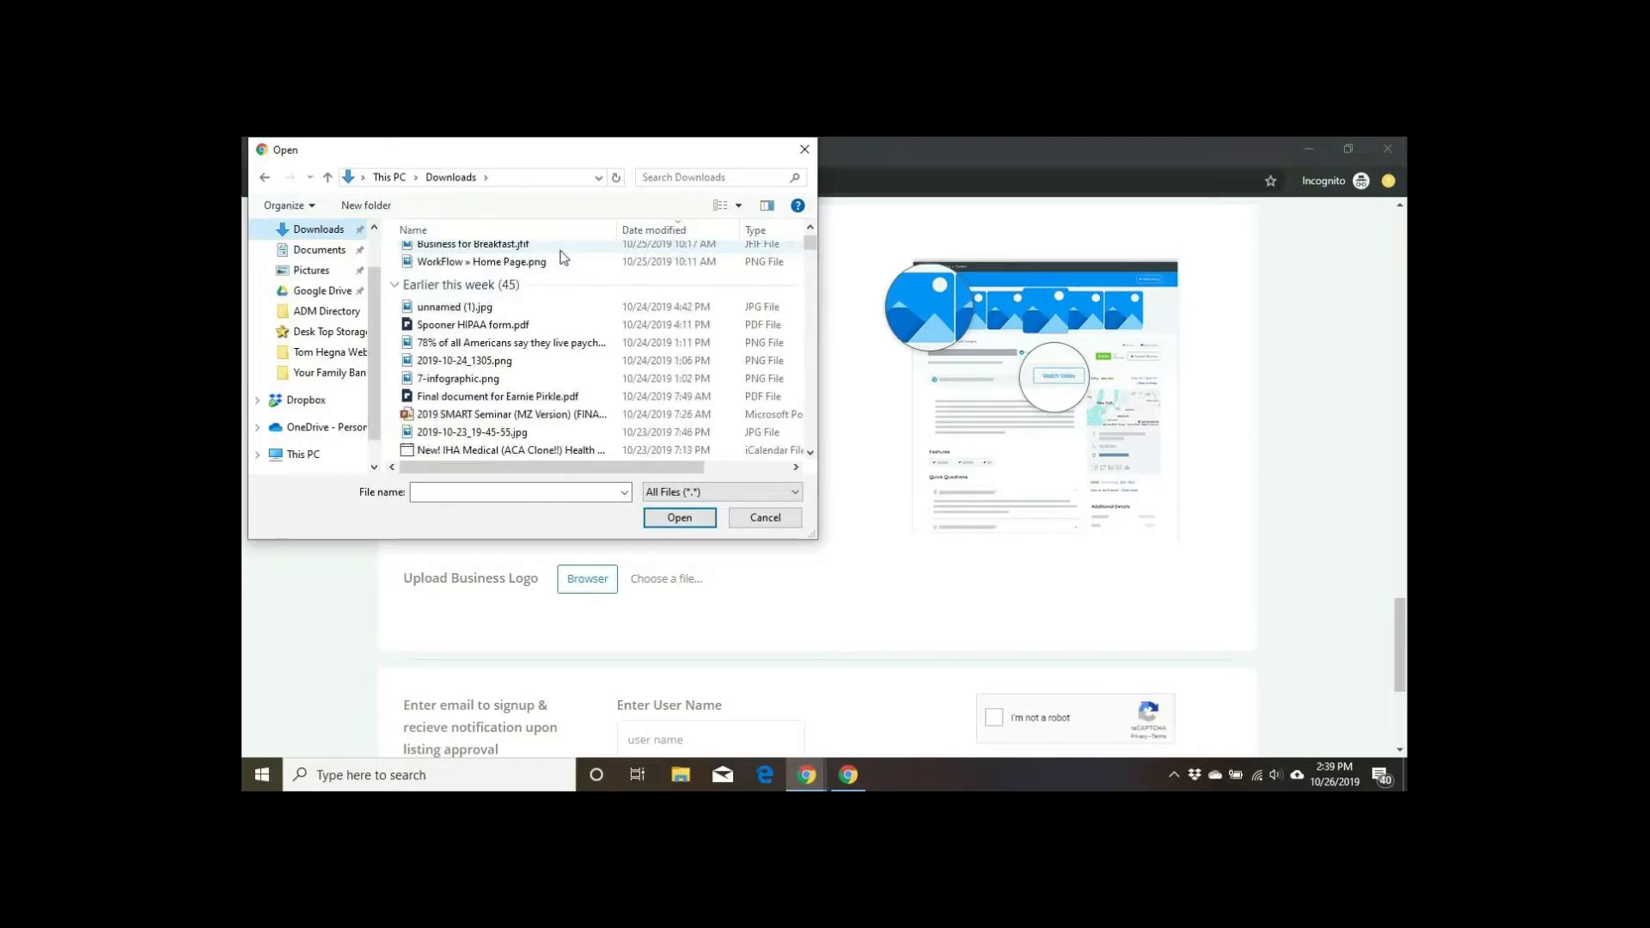
scroll(563, 257, "down", 5)
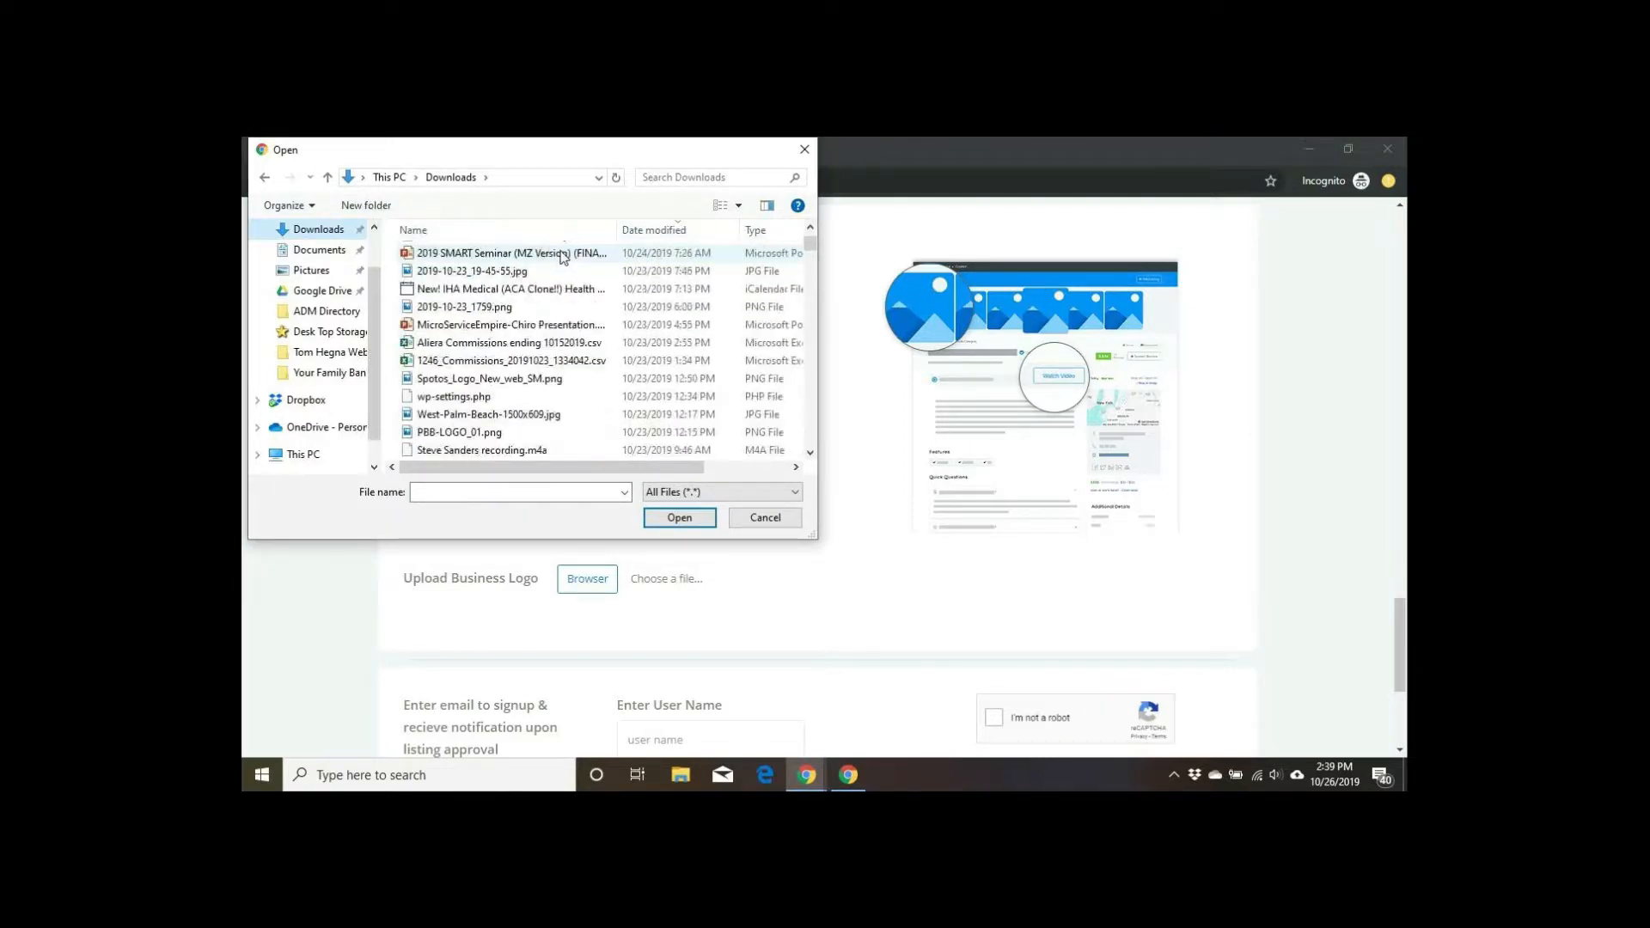
left_click(516, 325)
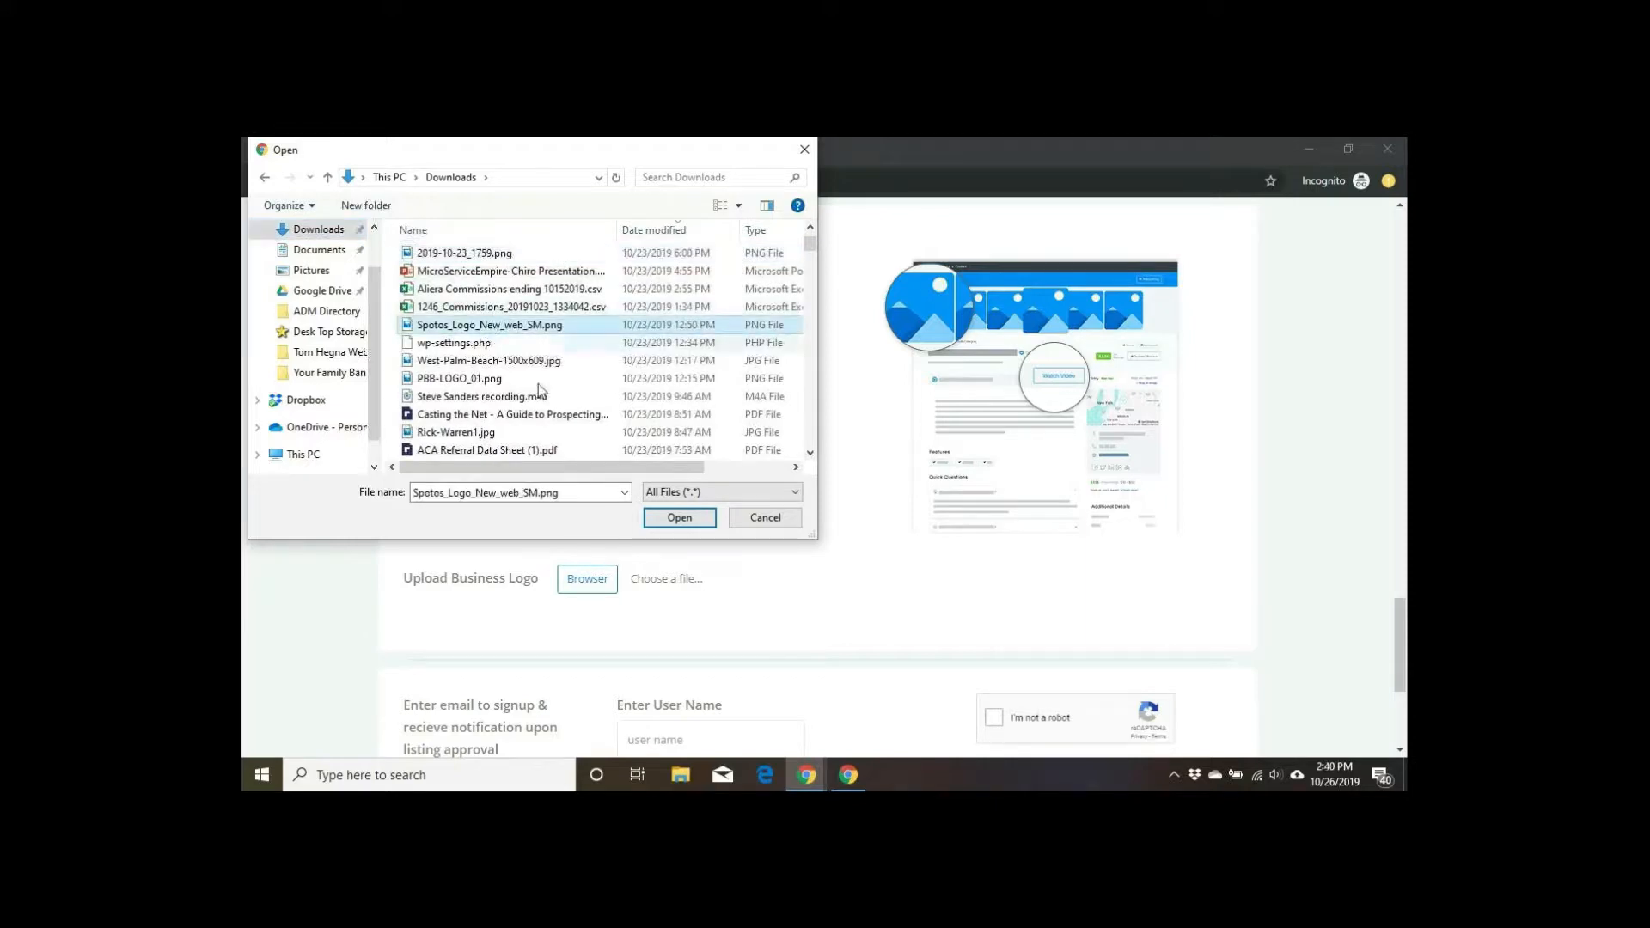
left_click(679, 519)
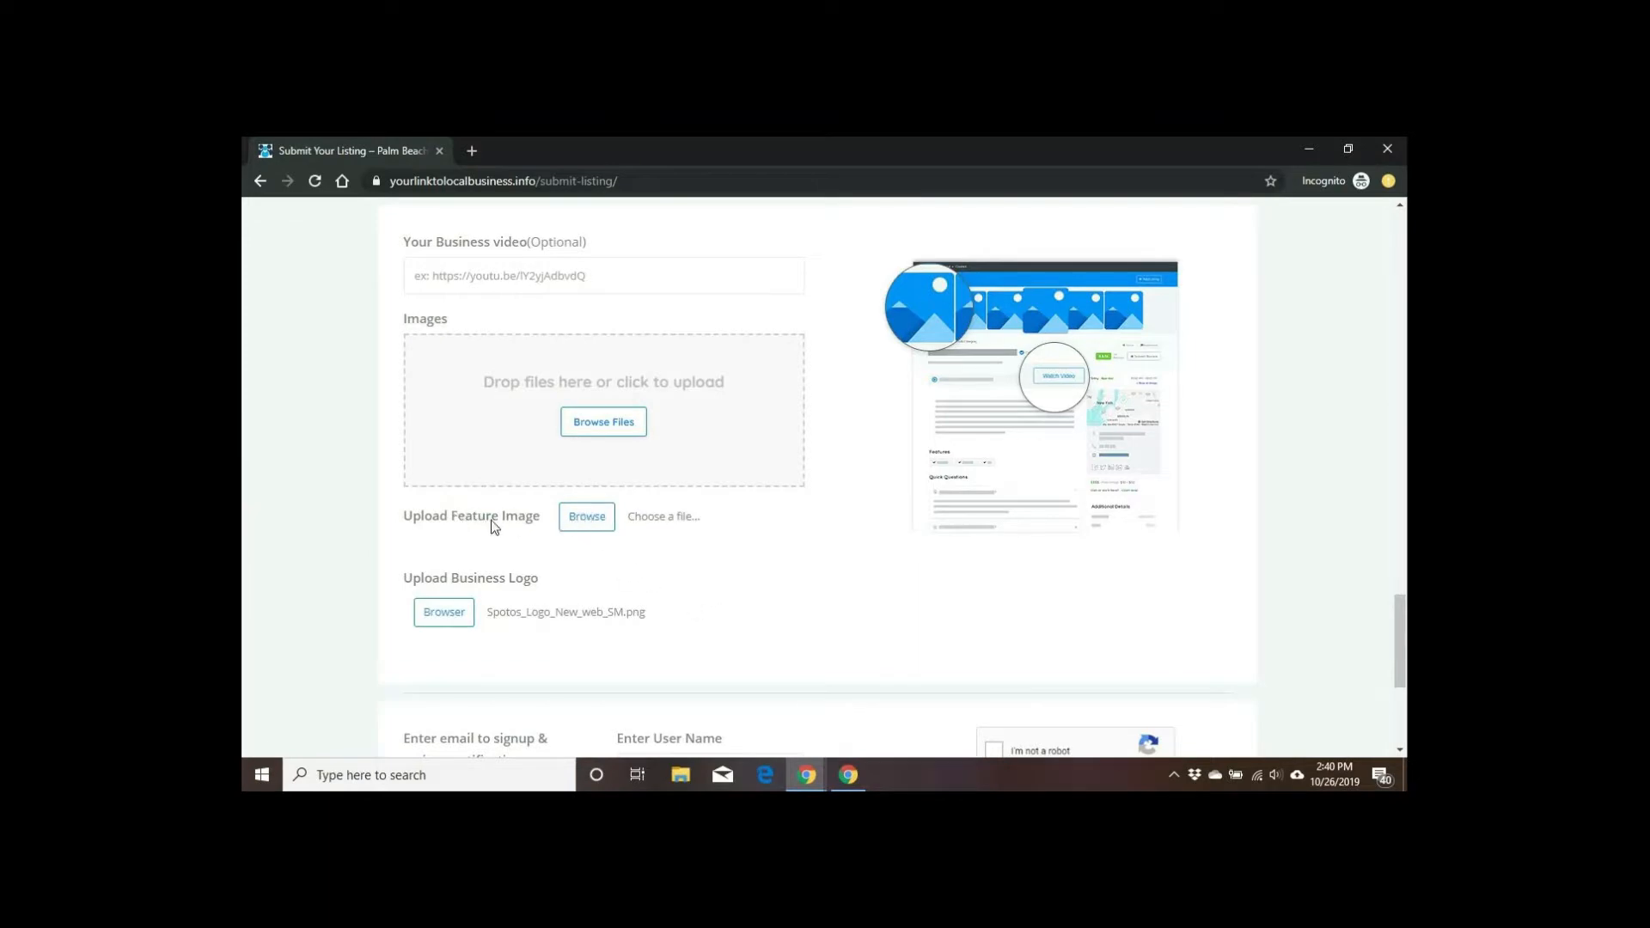
left_click(584, 525)
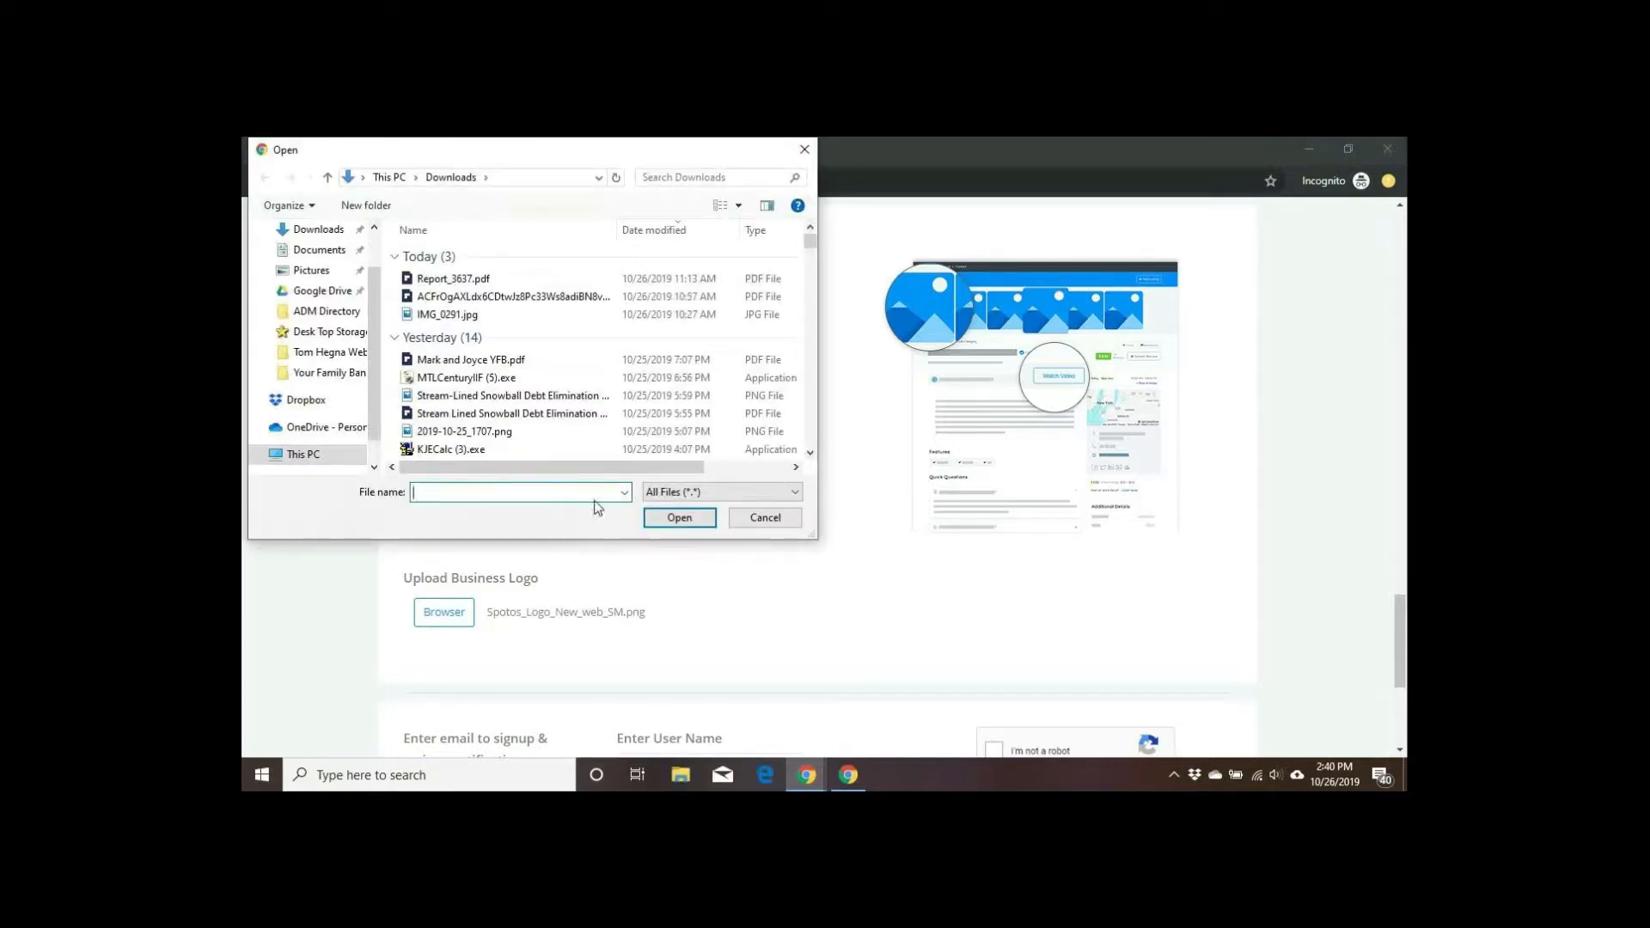
left_click(806, 150)
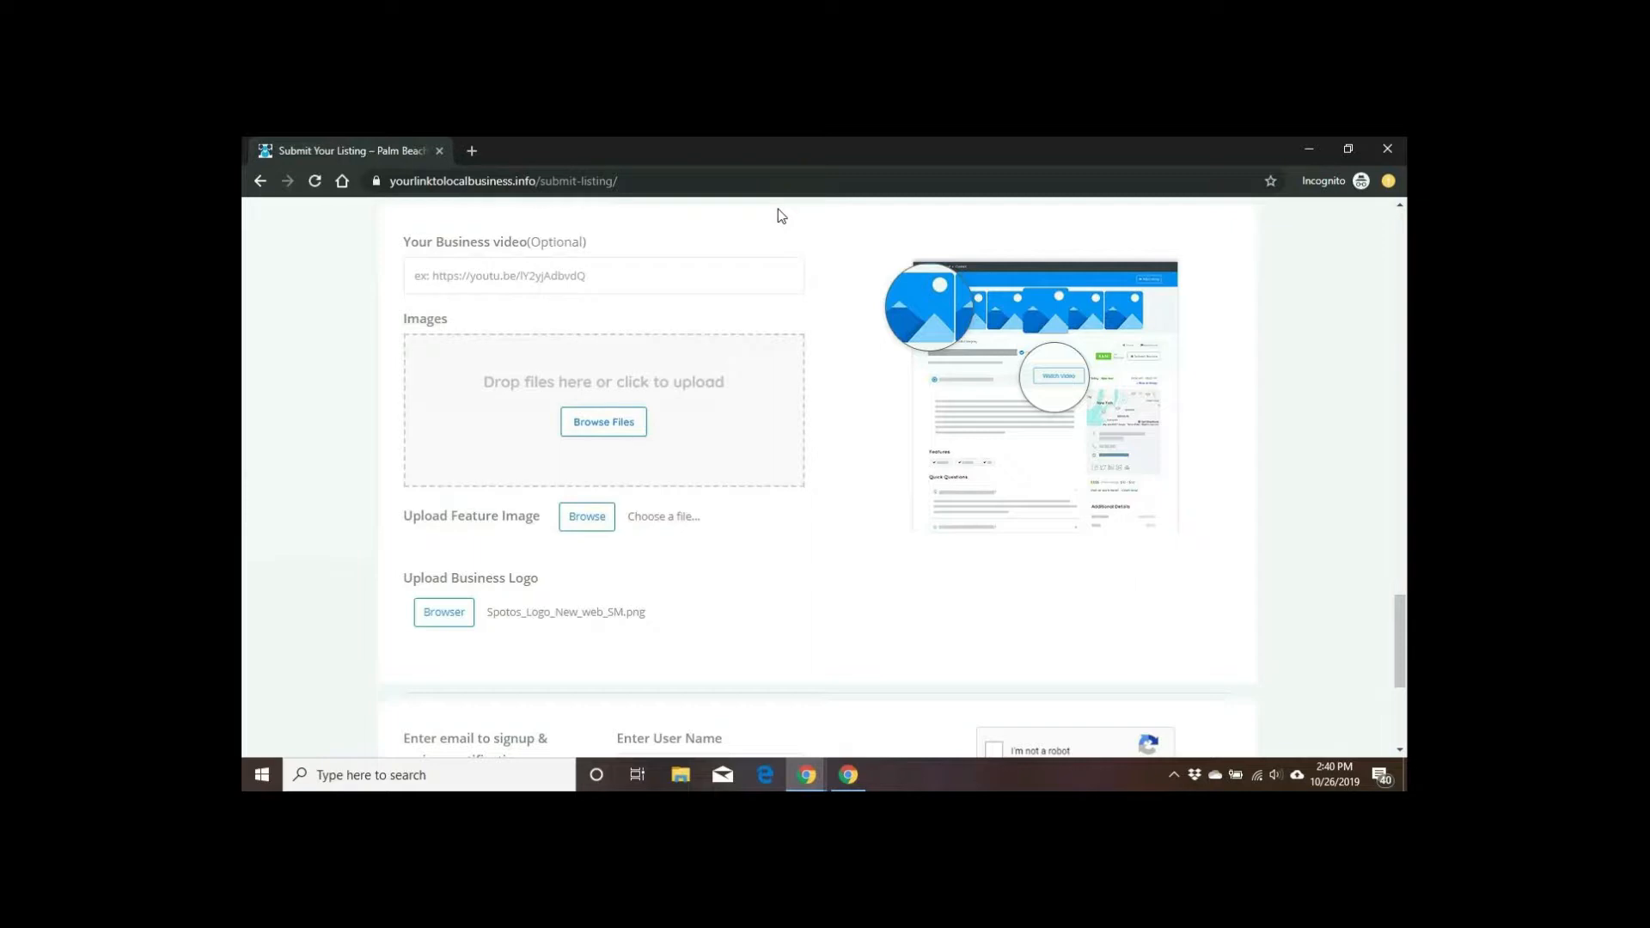
scroll(781, 215, "down", 3)
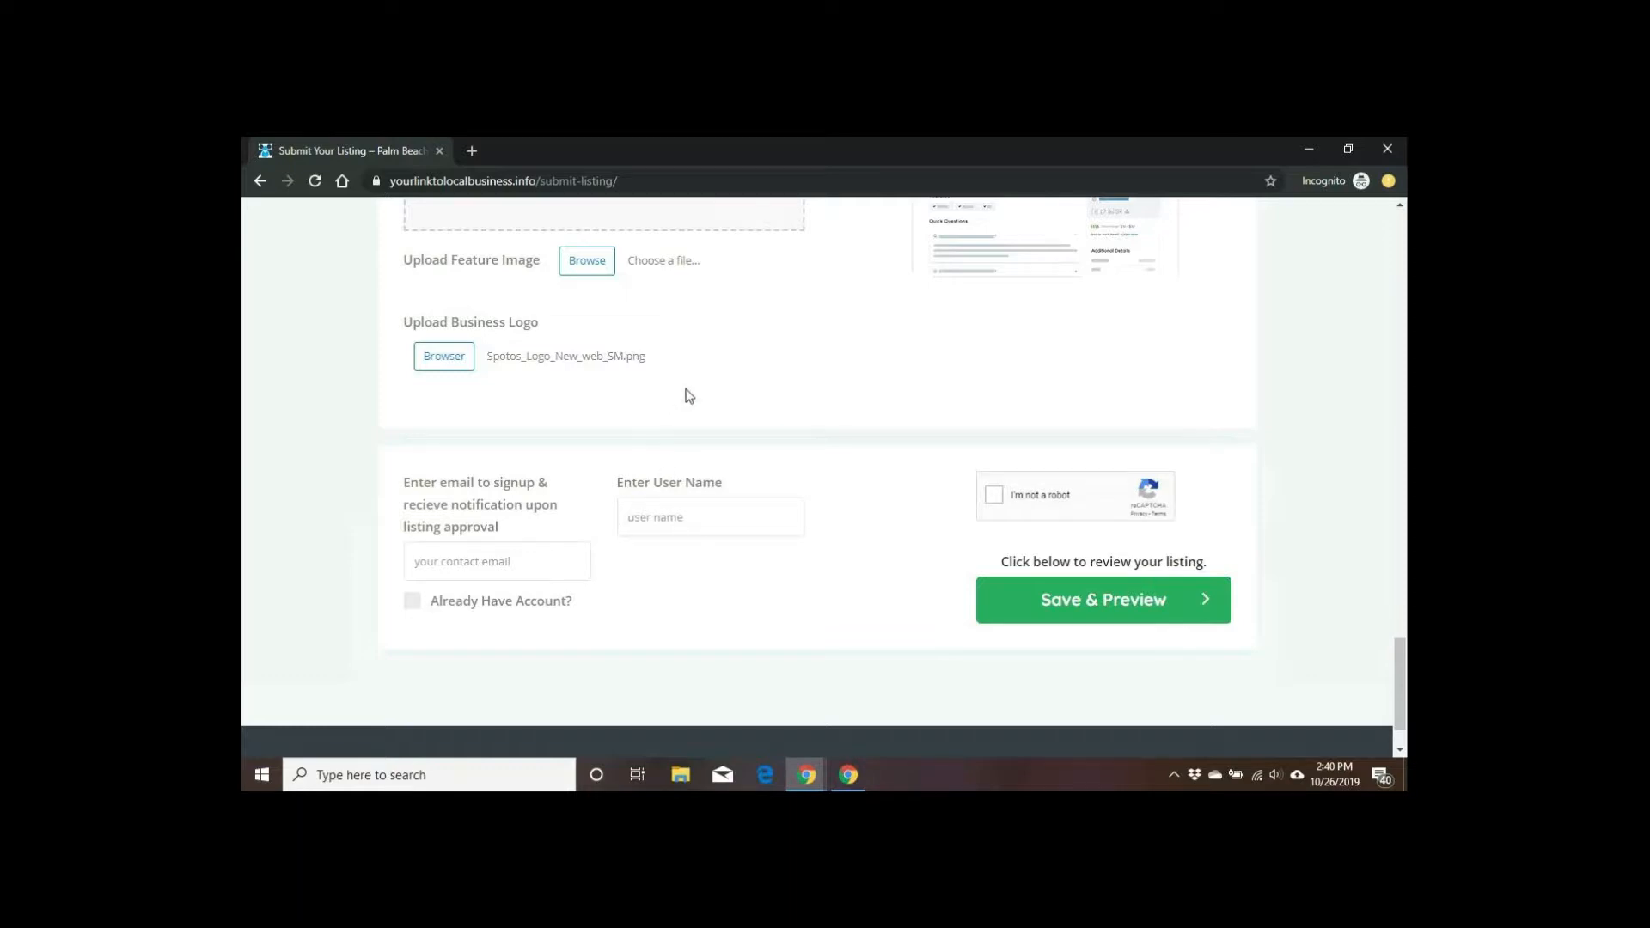
Step: Submit the form with Save & Preview, which fails with a 'Please check captcha' warning
scroll(687, 392, "up", 5)
scroll(696, 391, "down", 4)
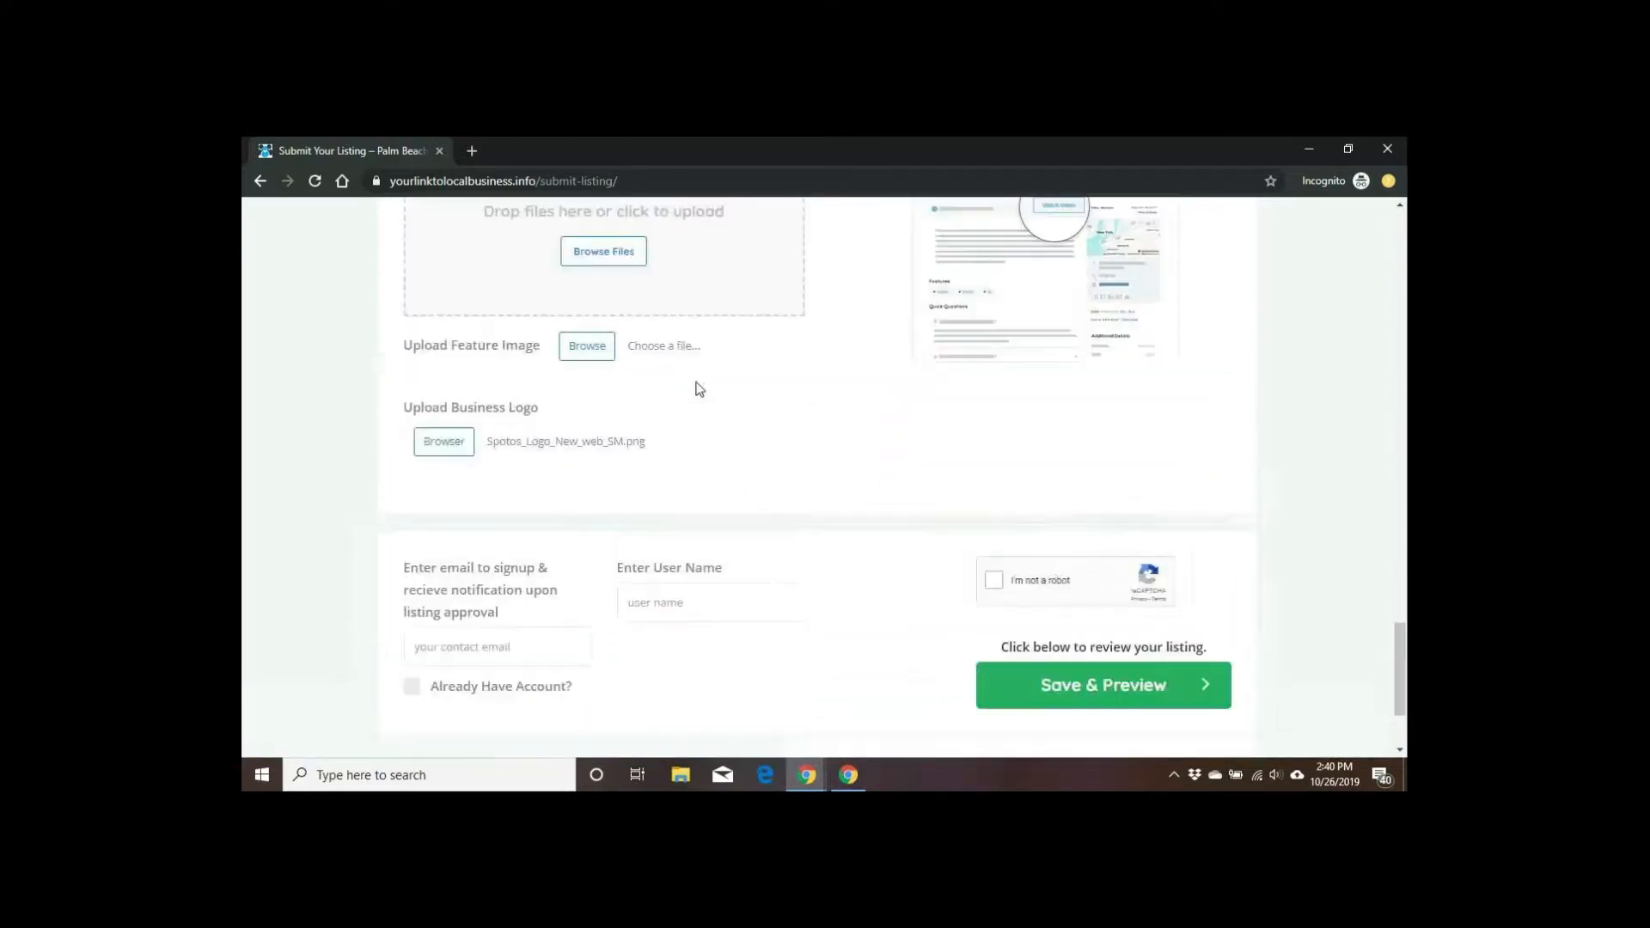
scroll(699, 390, "down", 5)
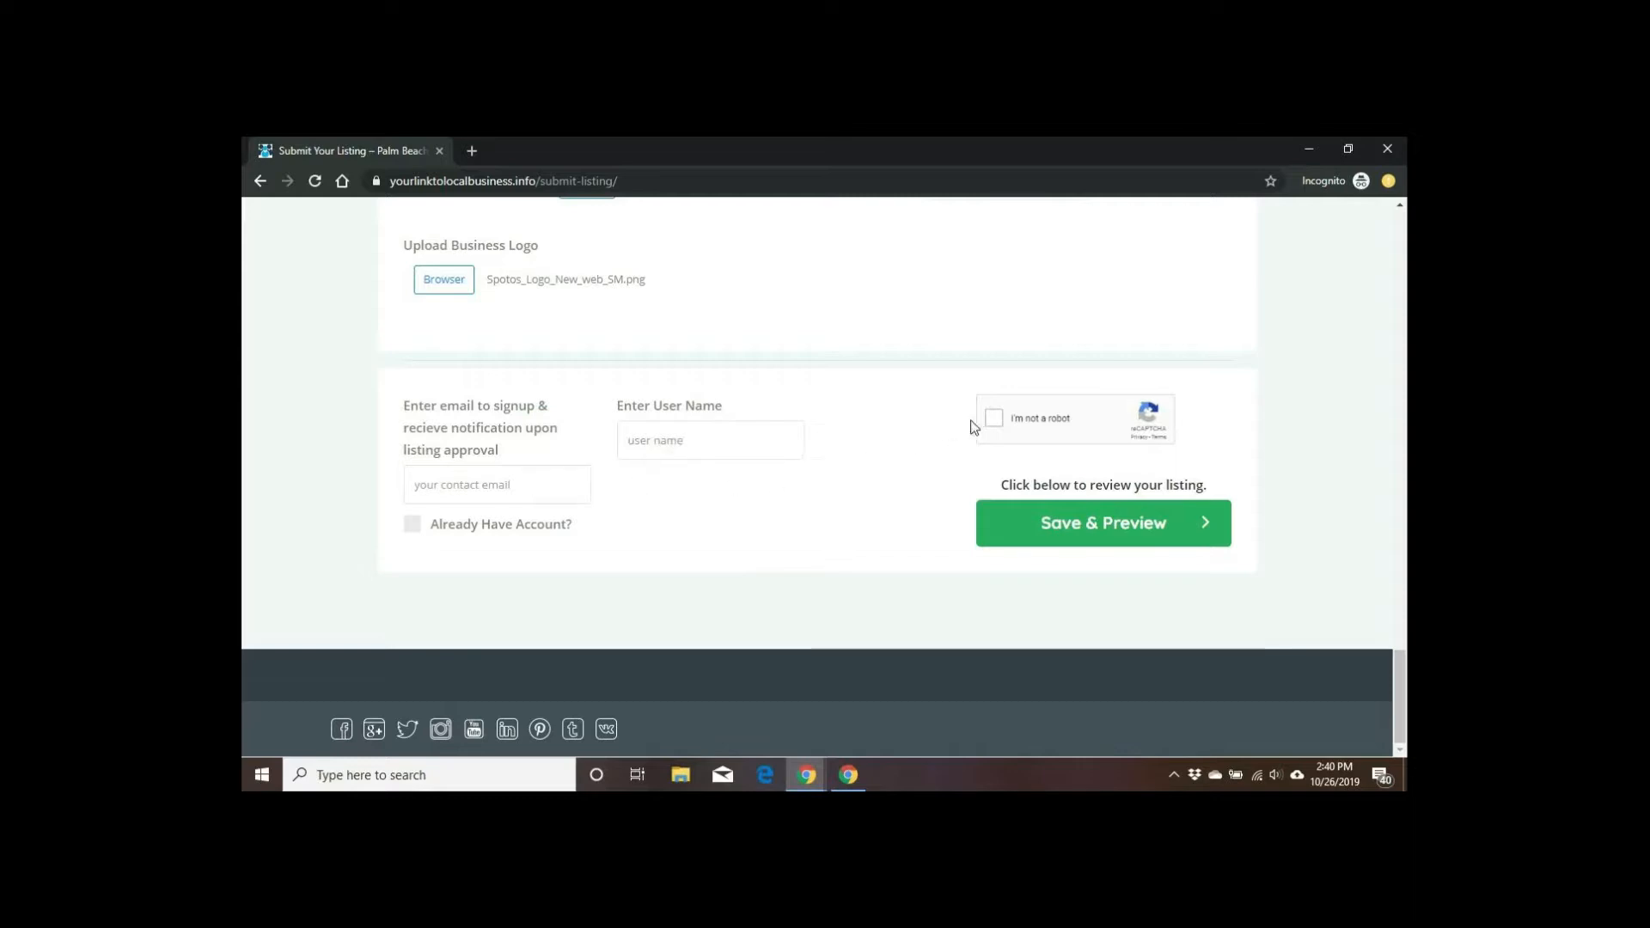
left_click(1110, 520)
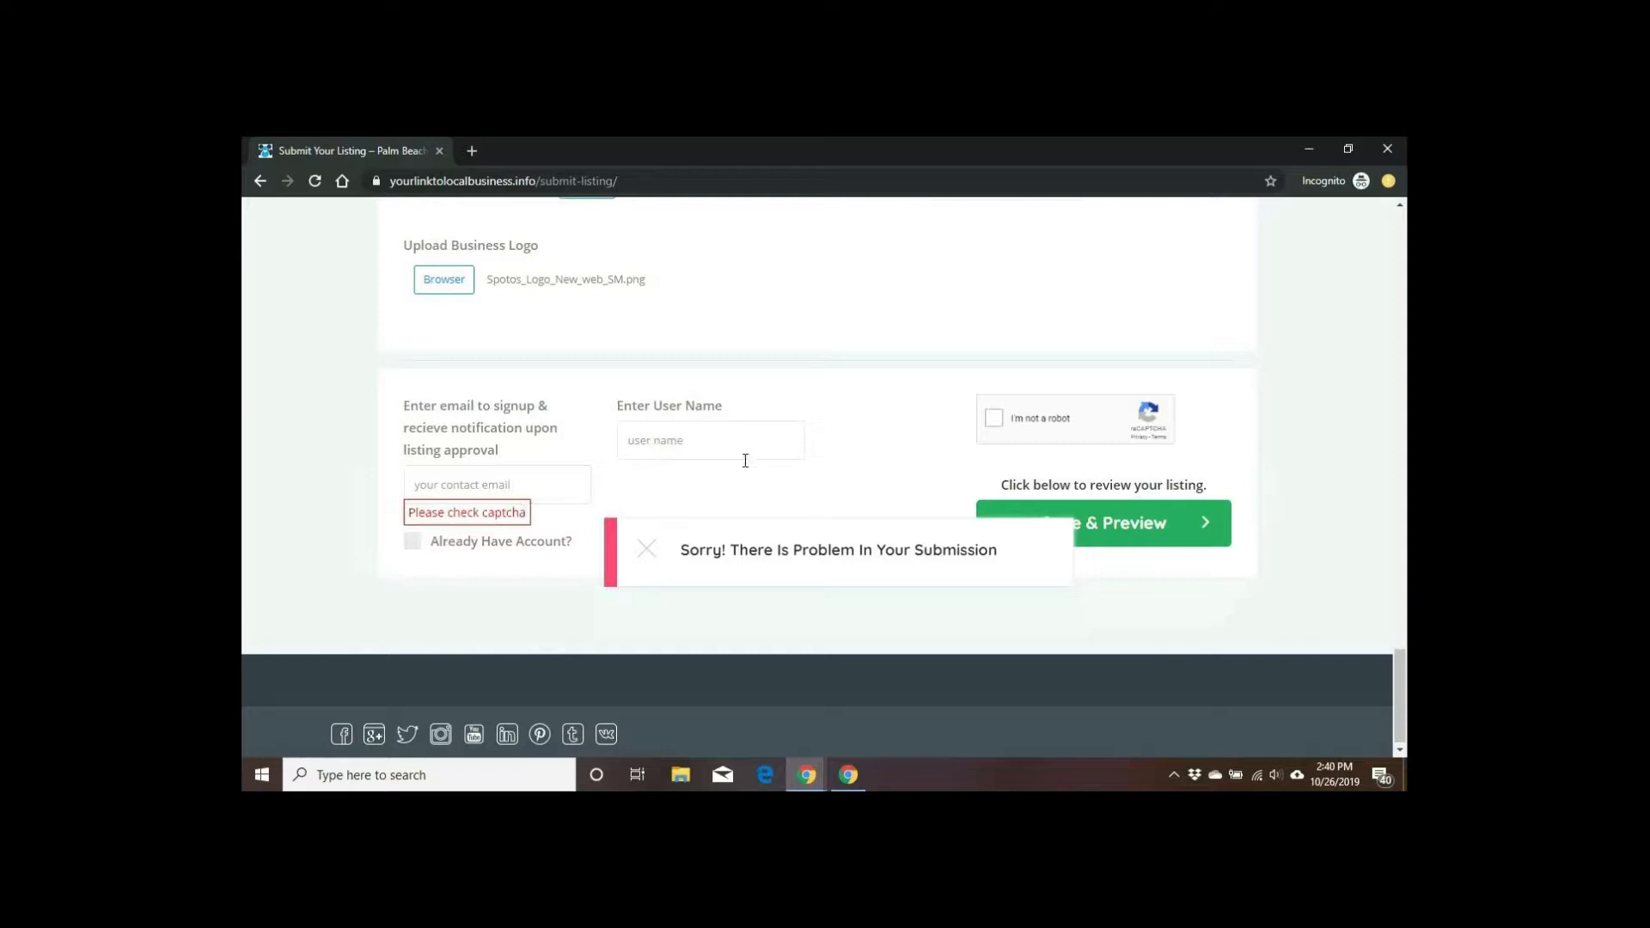
Step: Enter the signup user name, correcting a typo, then begin a placeholder test contact email
left_click(723, 442)
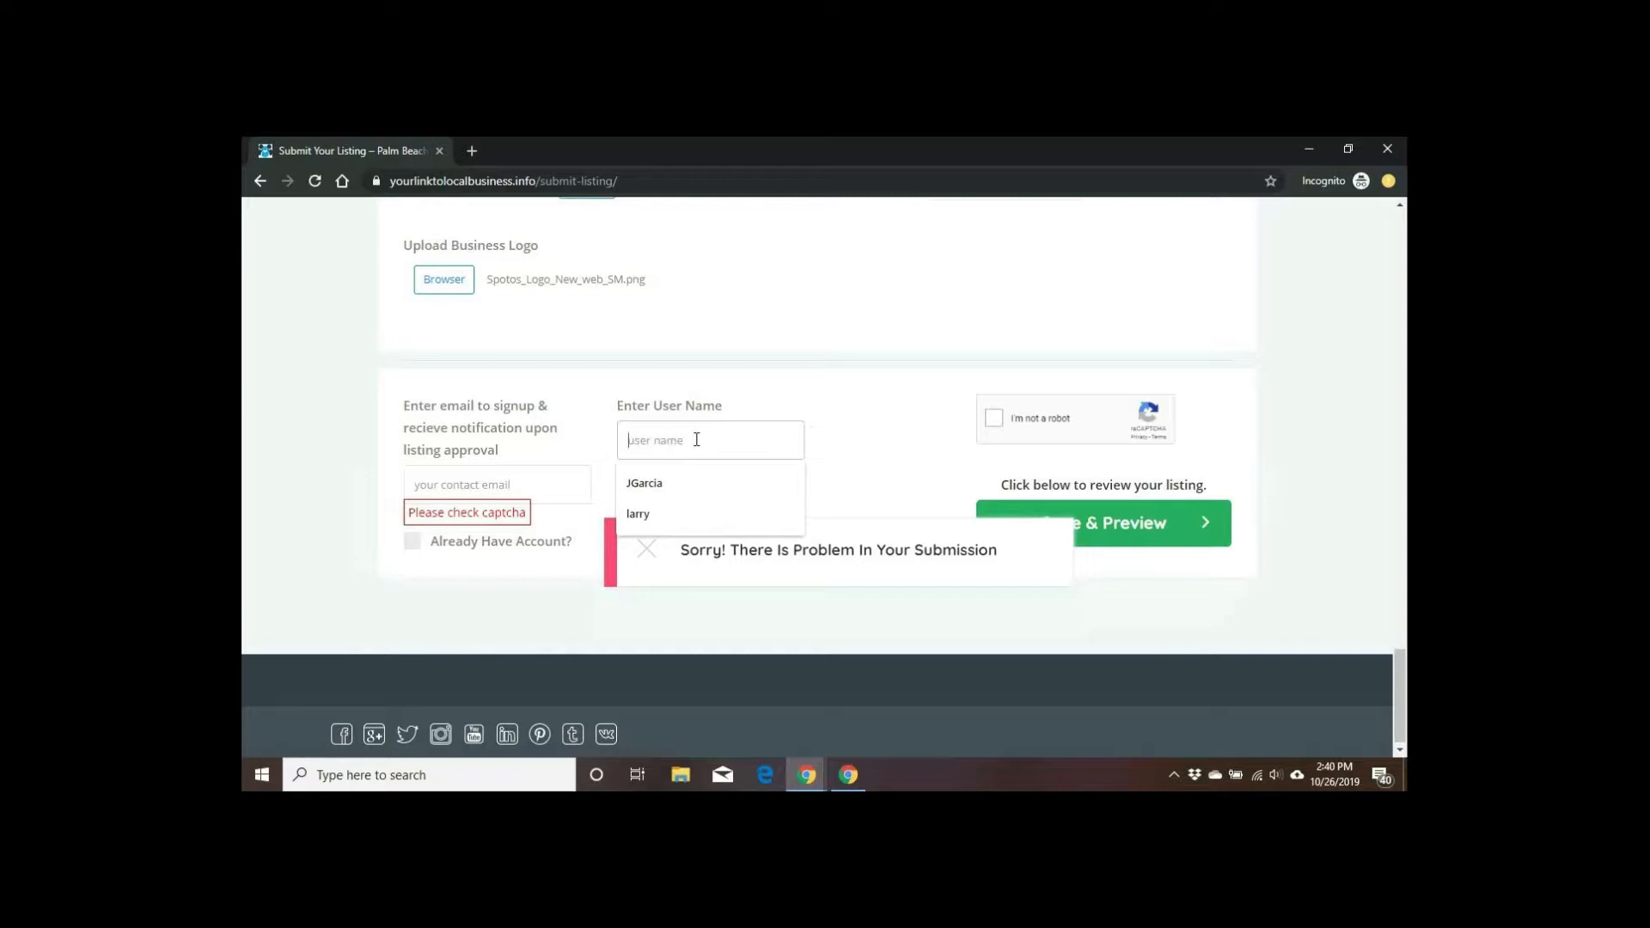
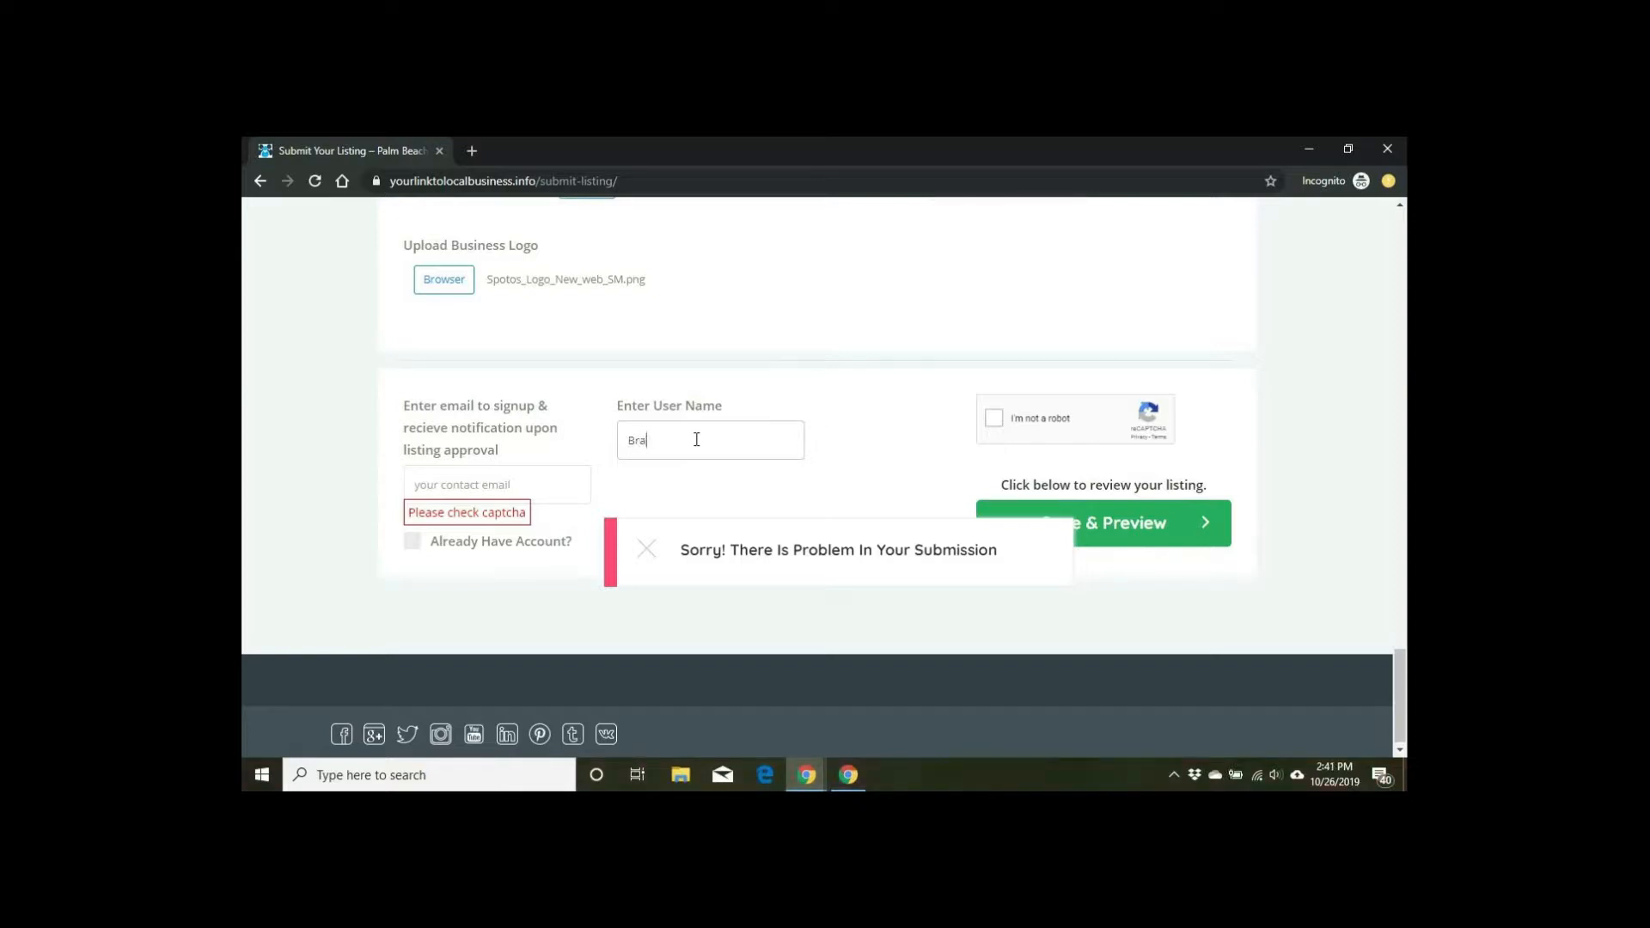
left_click(487, 493)
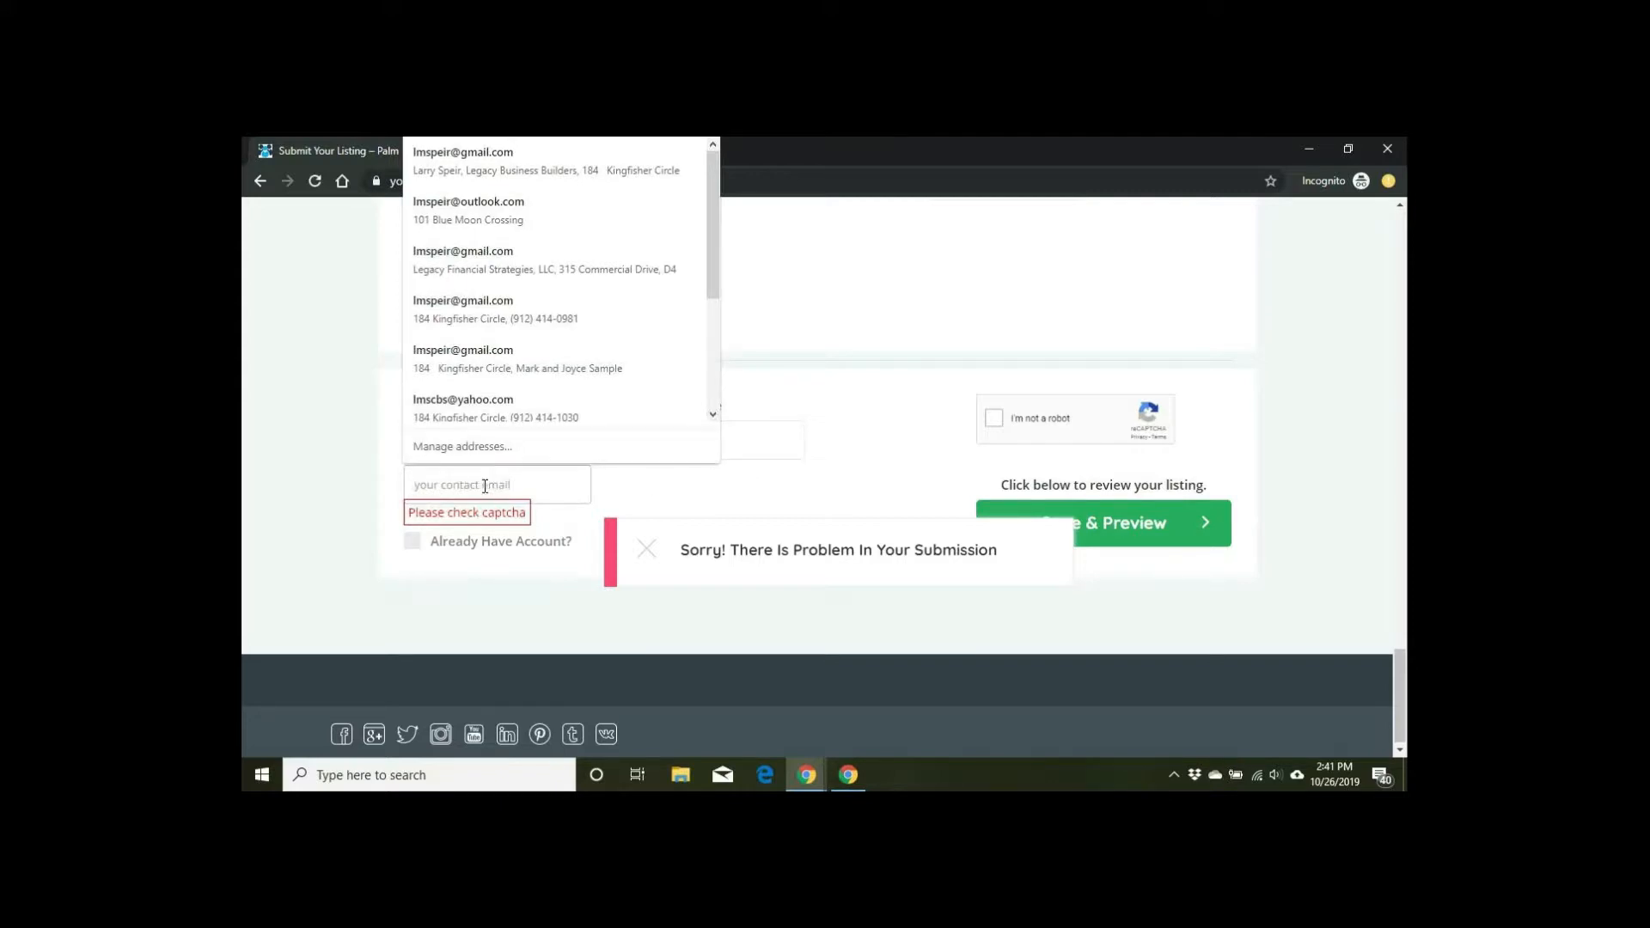
type("test")
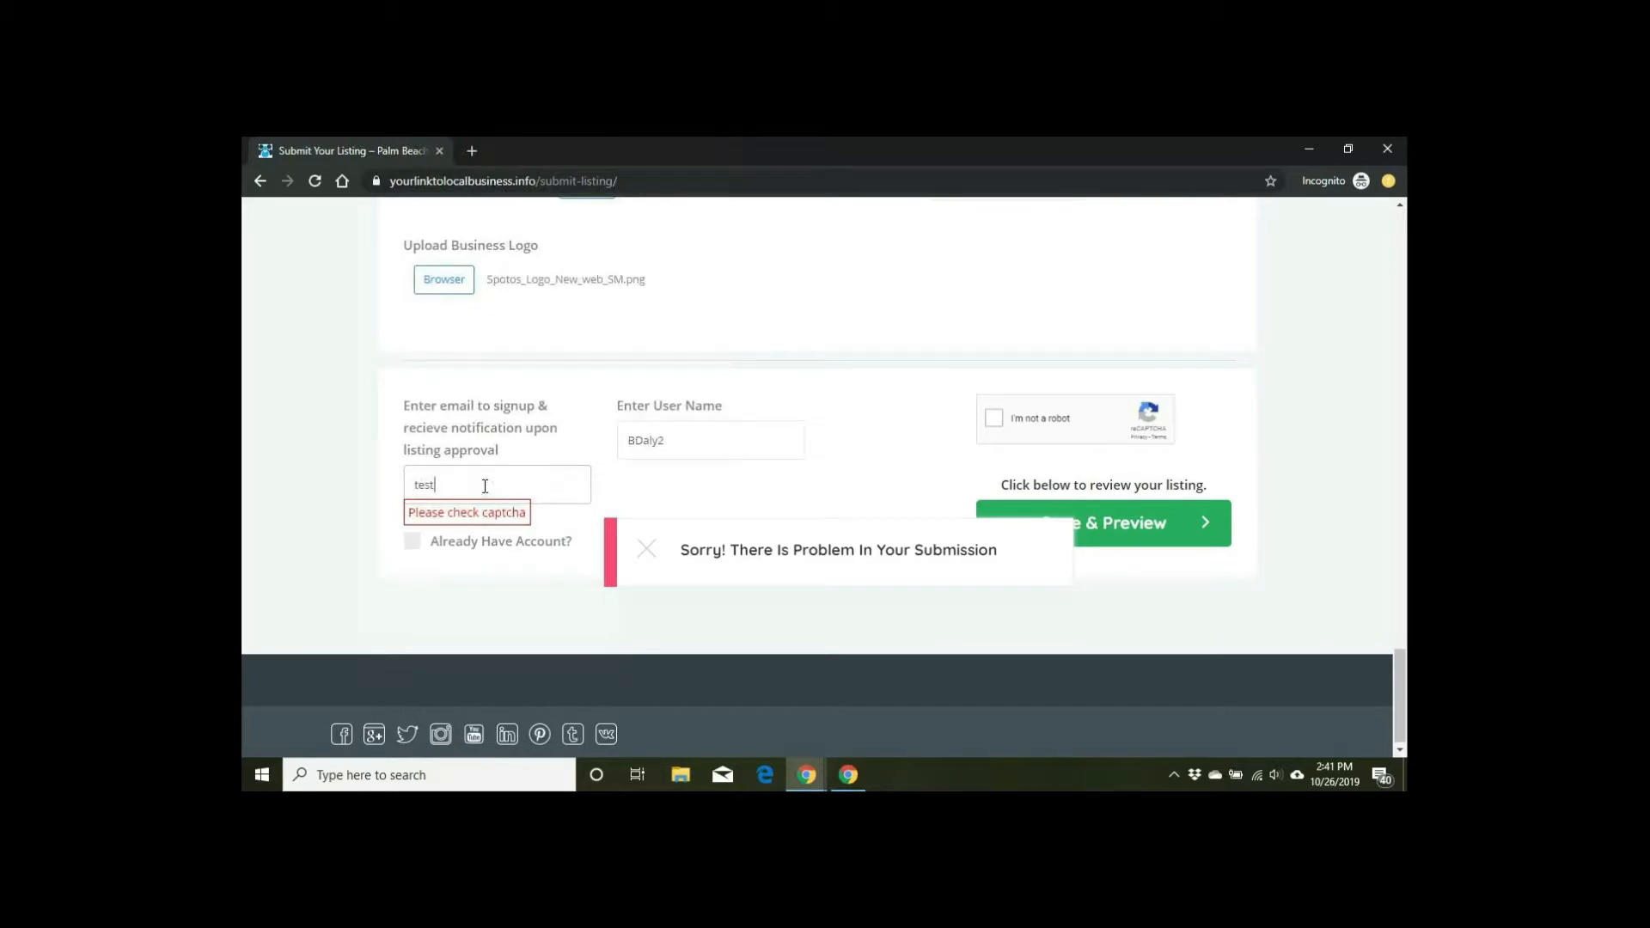
type("@test")
Step: Pass the robot check by selecting the three bridge images, then resubmit with Save & Preview
left_click(1001, 430)
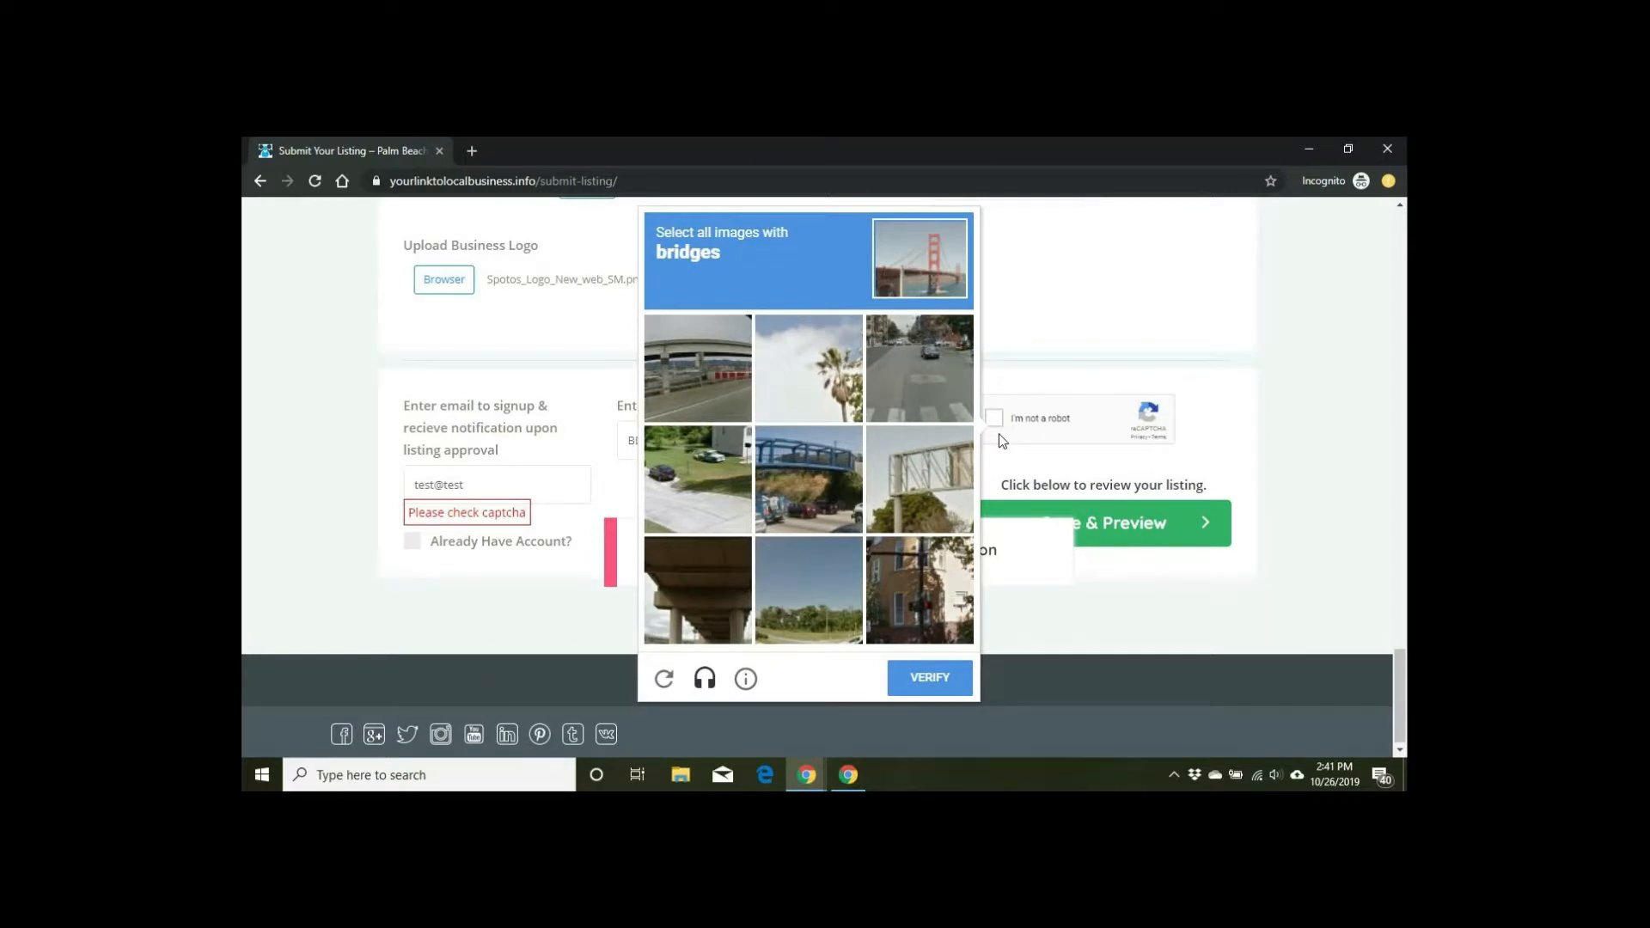
left_click(710, 382)
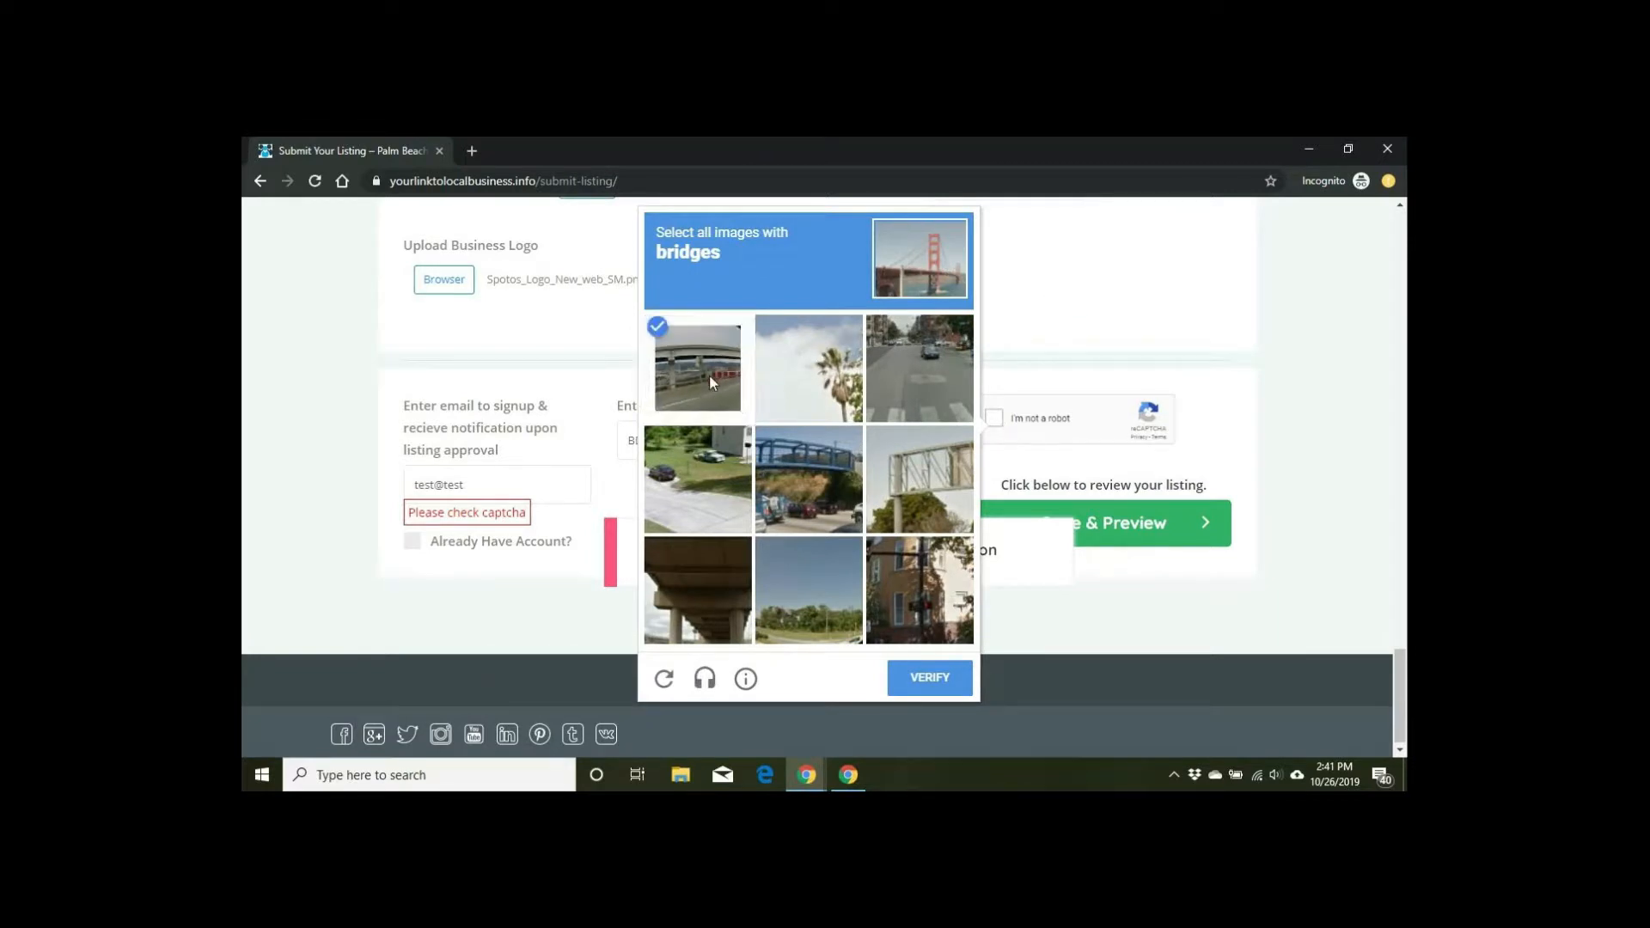
left_click(790, 452)
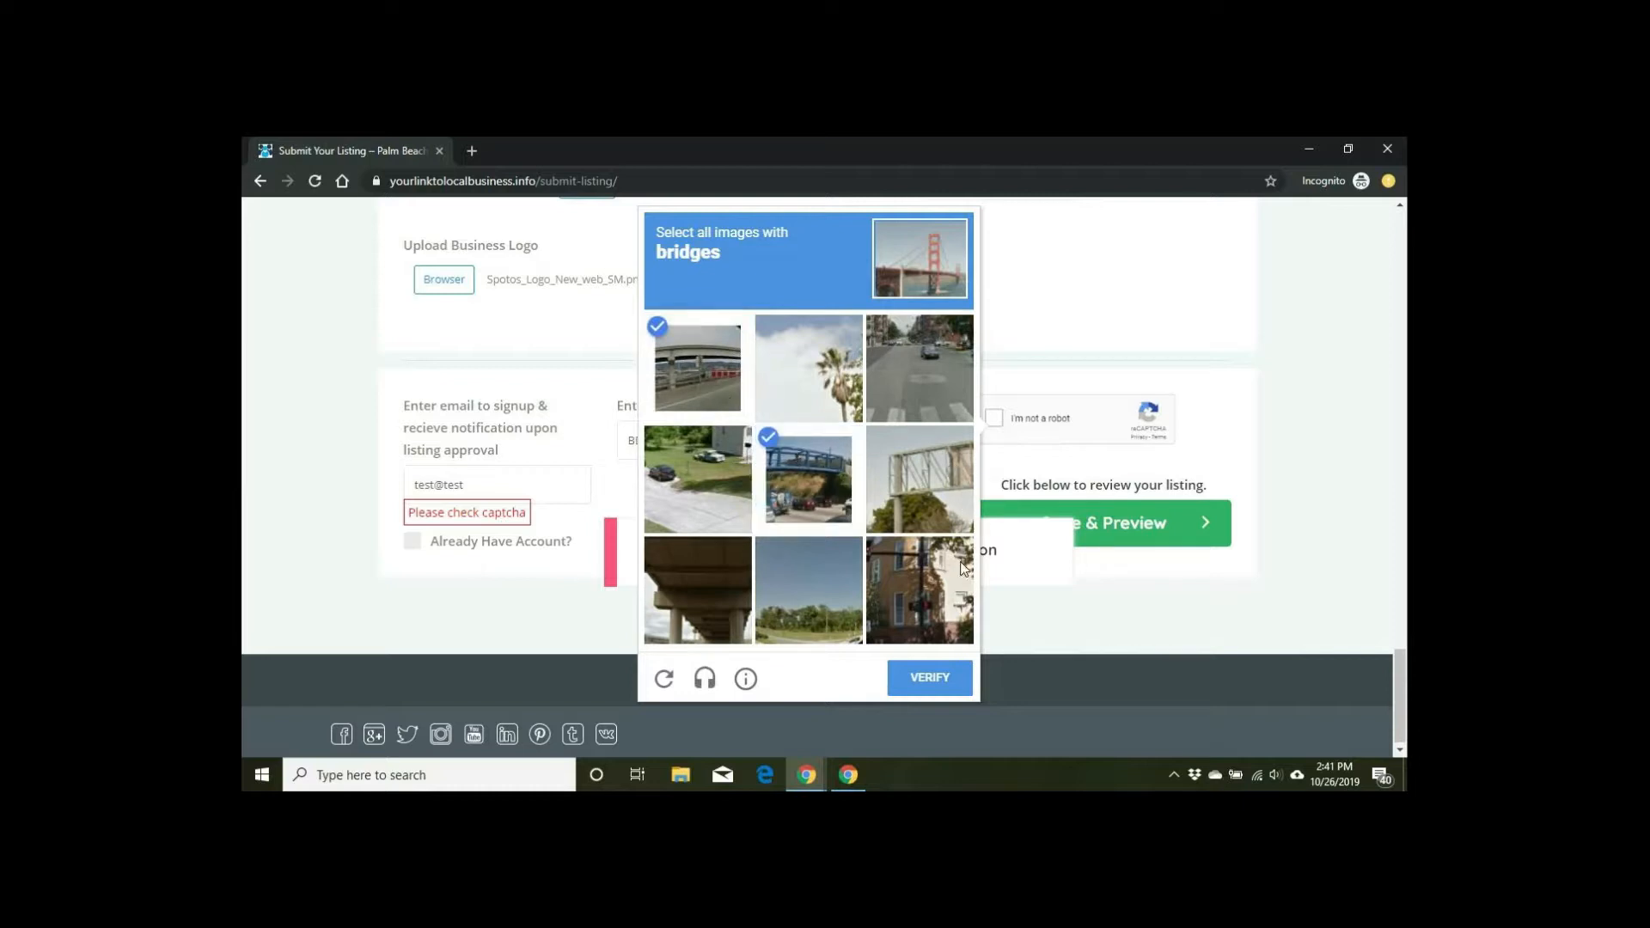
left_click(690, 583)
left_click(933, 683)
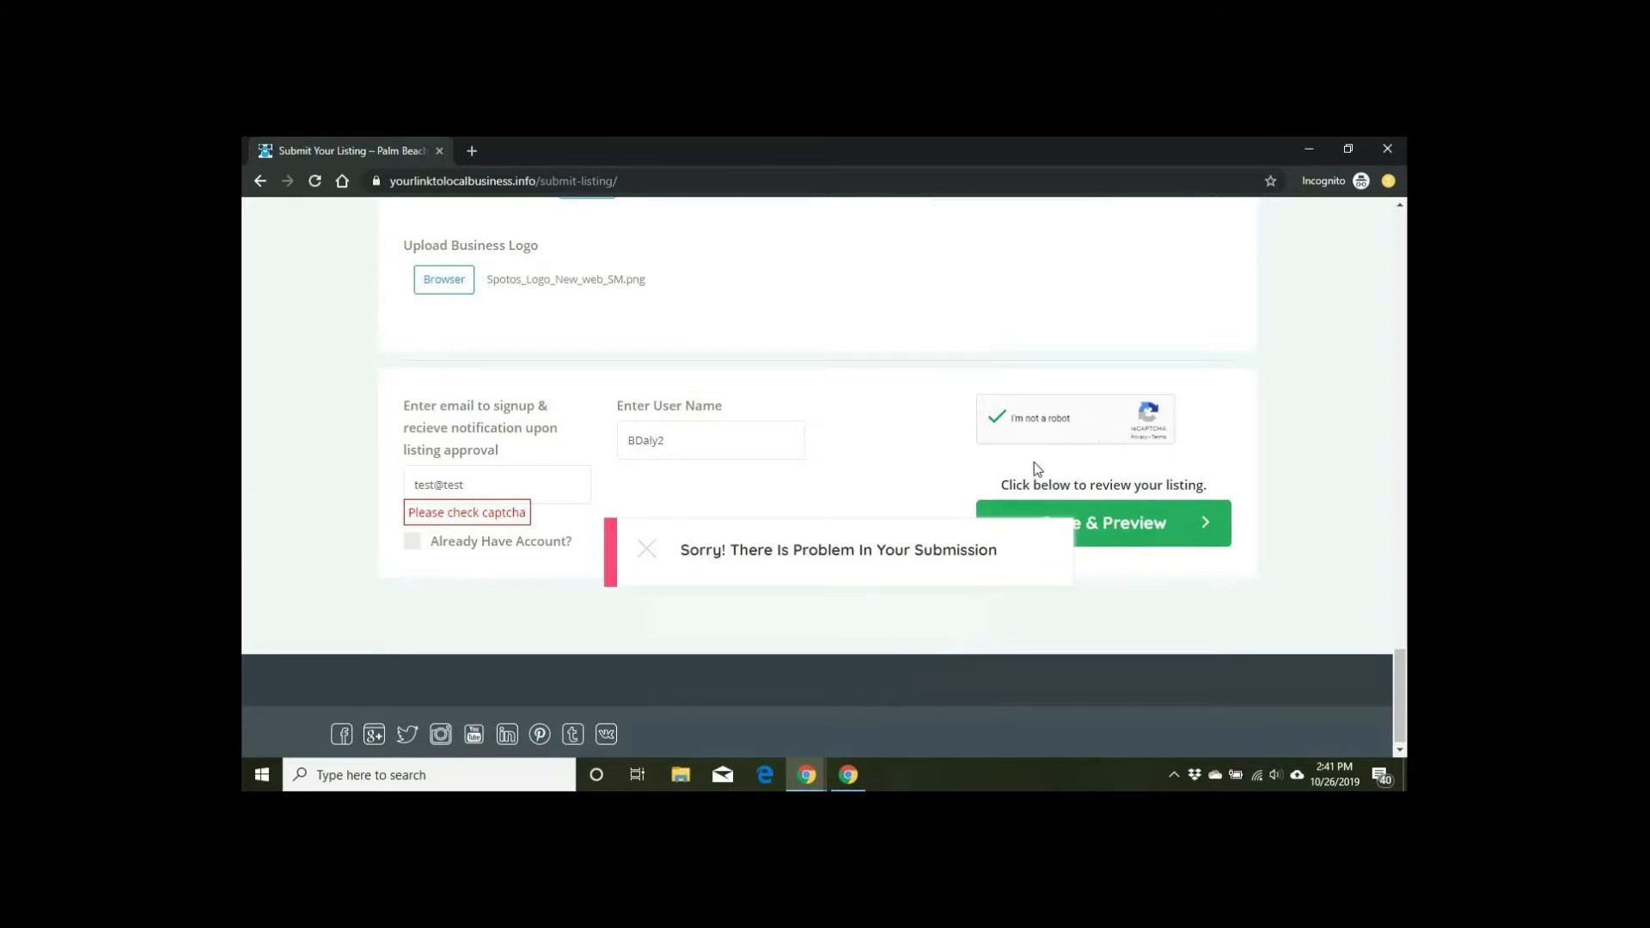
left_click(1097, 526)
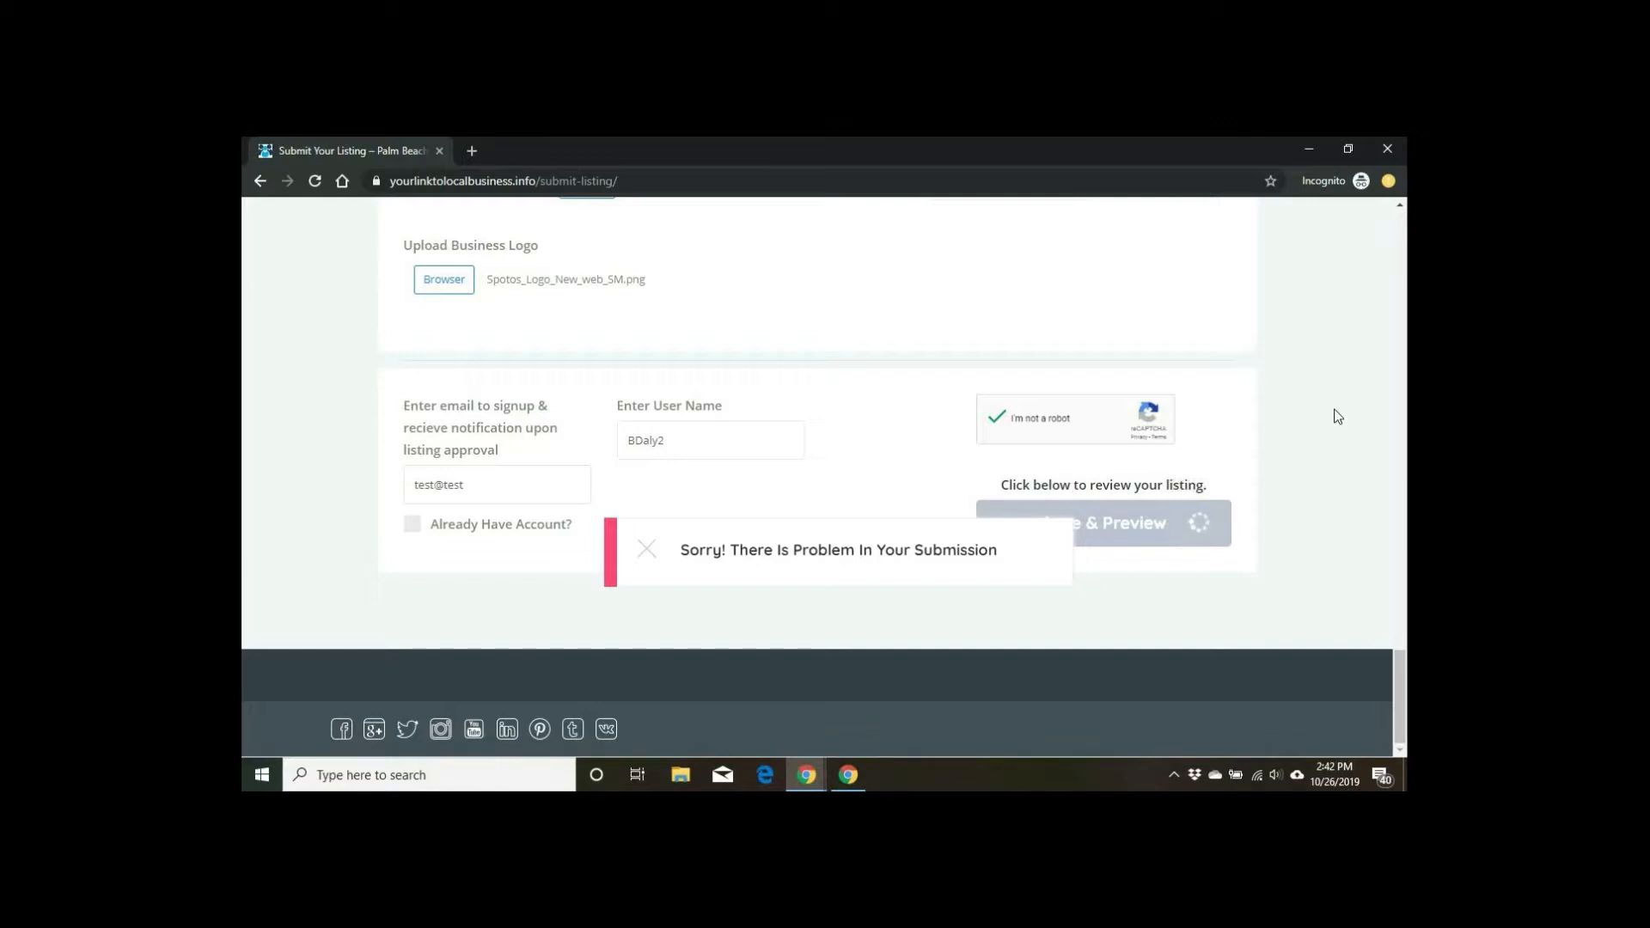
Step: Dismiss the old submission error message on the Spoto's Oyster Bar page
left_click(638, 554)
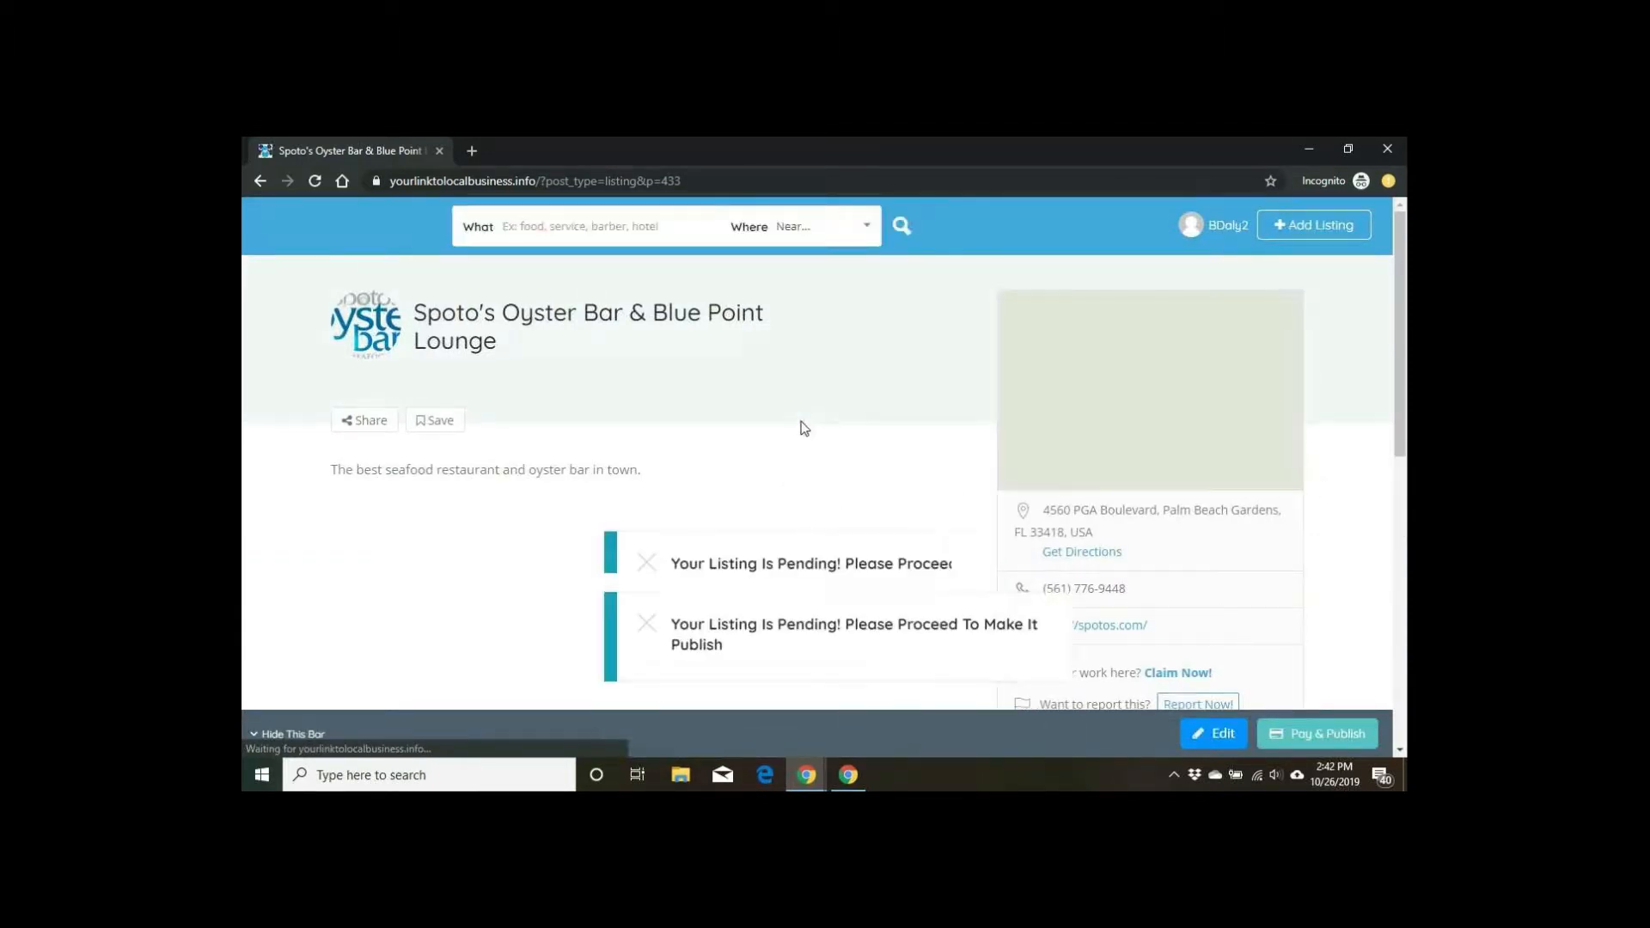
scroll(804, 428, "down", 1)
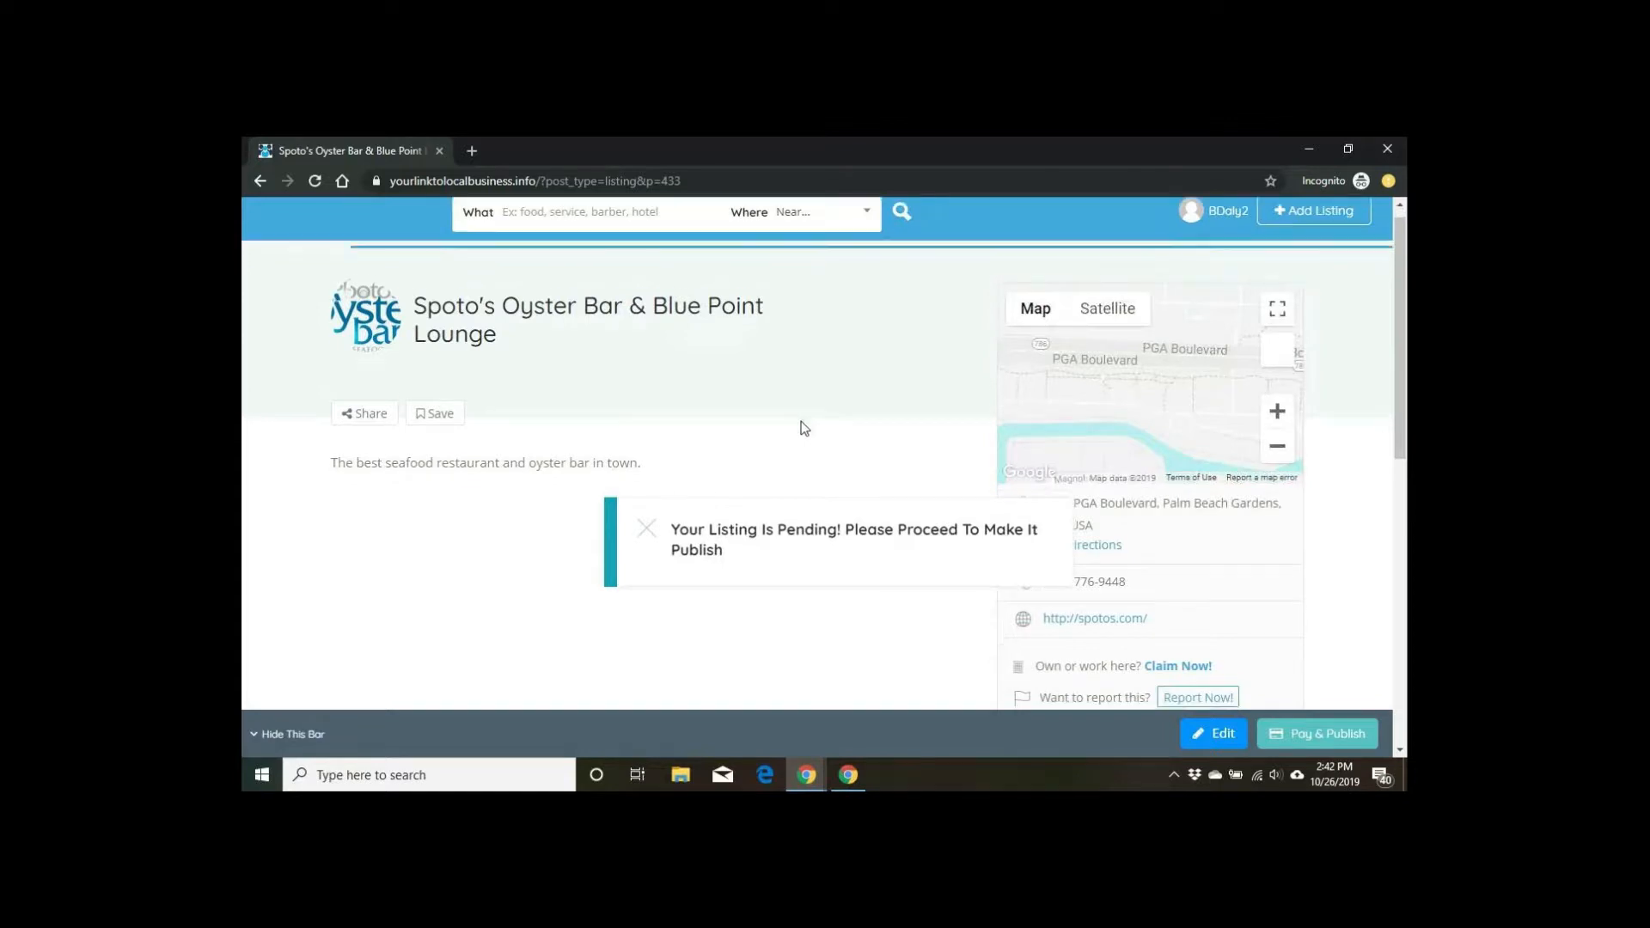
scroll(805, 428, "down", 2)
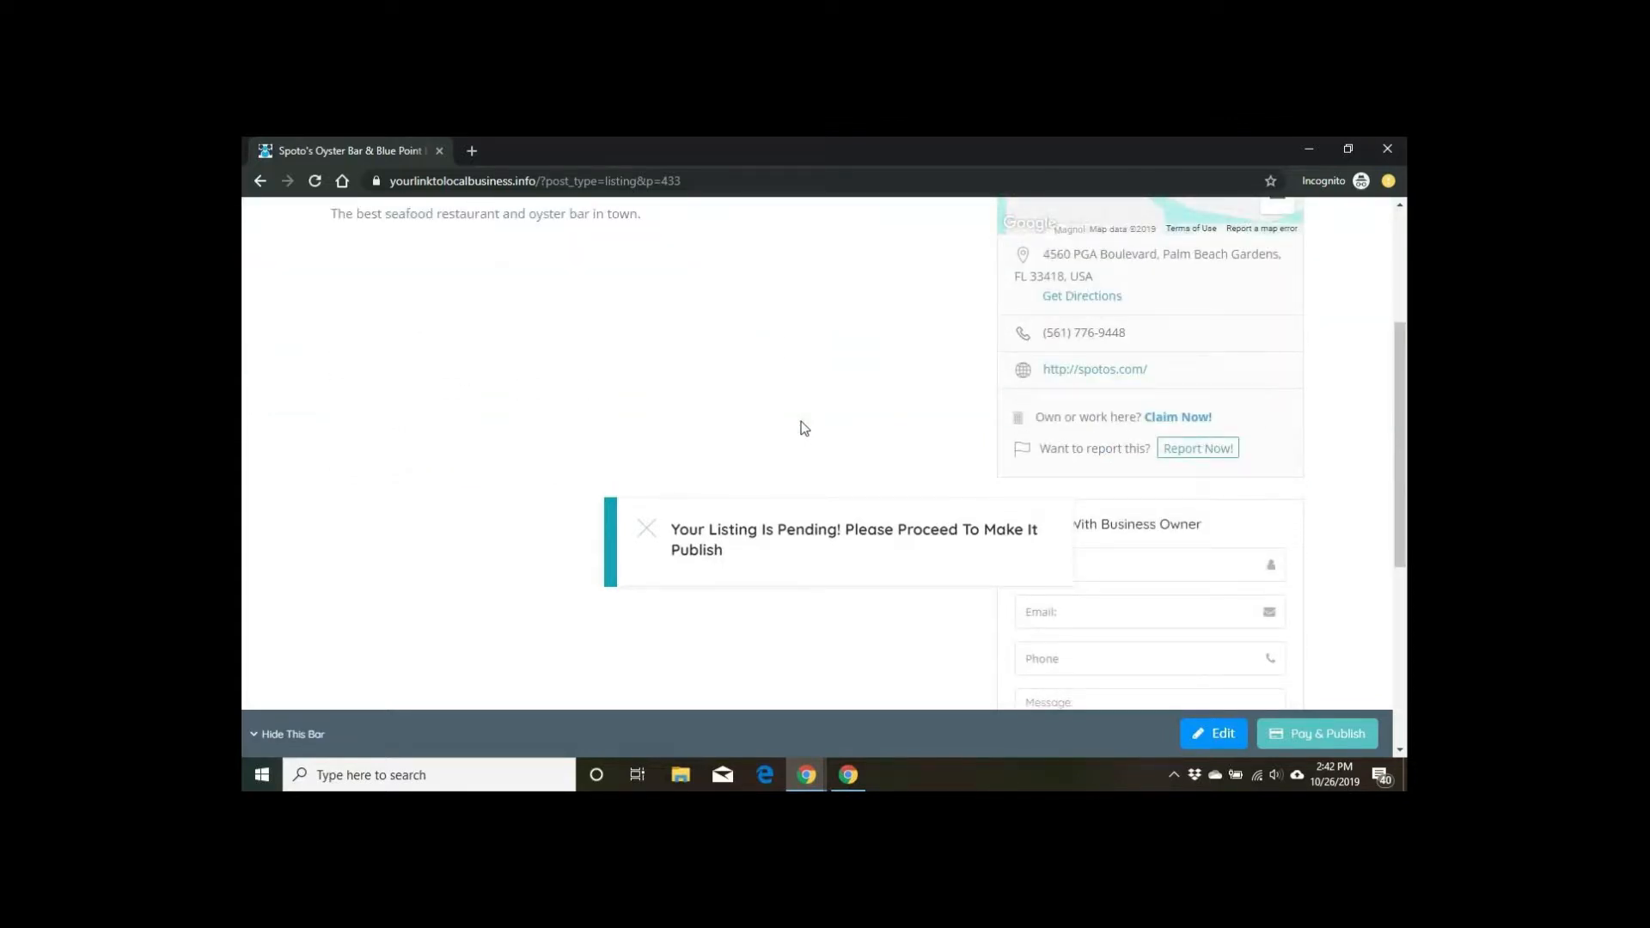
scroll(804, 428, "up", 3)
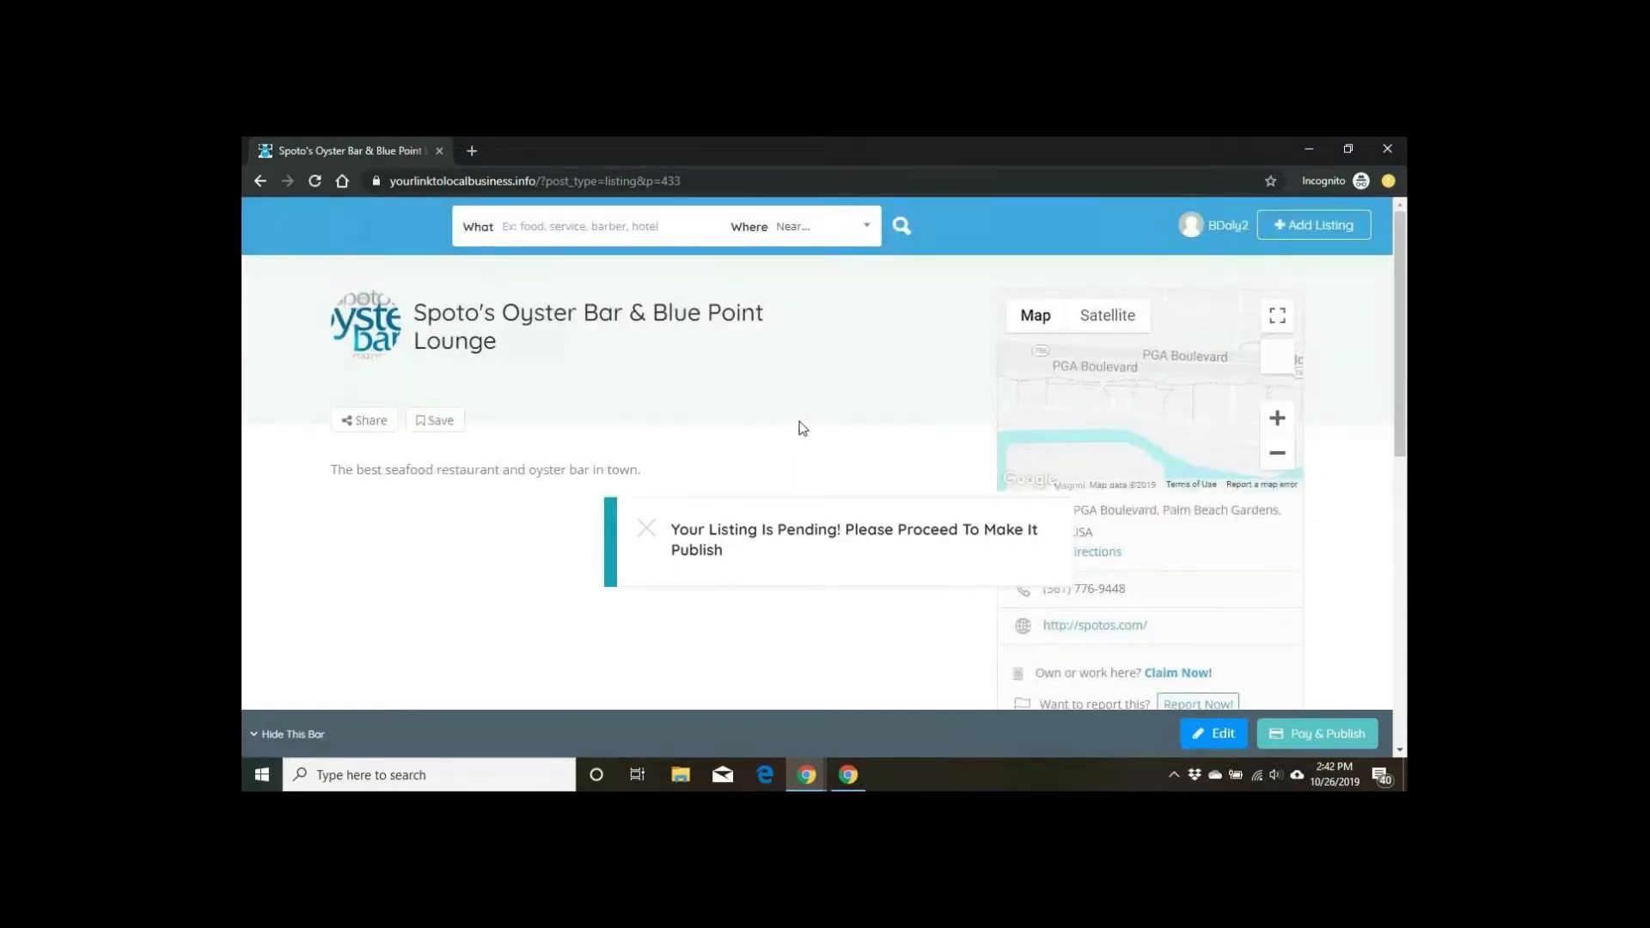
scroll(802, 428, "down", 5)
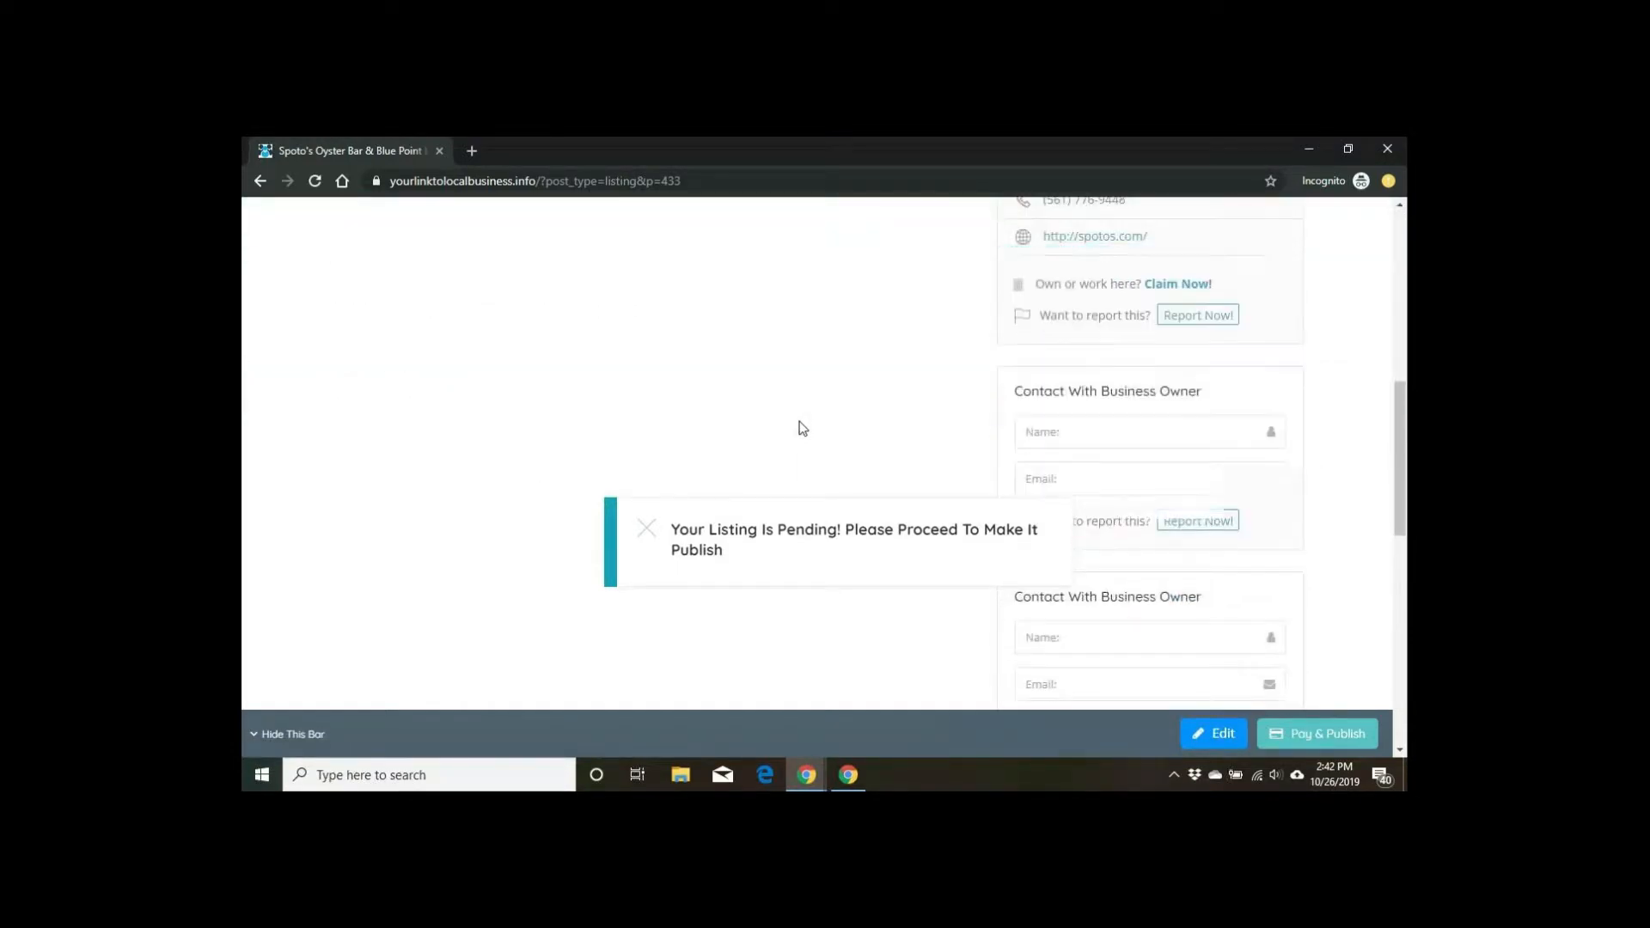
Step: Close the 'Your Listing Is Pending' notice and select '?post_type=listing&p=433' in the address bar
left_click(638, 531)
scroll(691, 534, "up", 5)
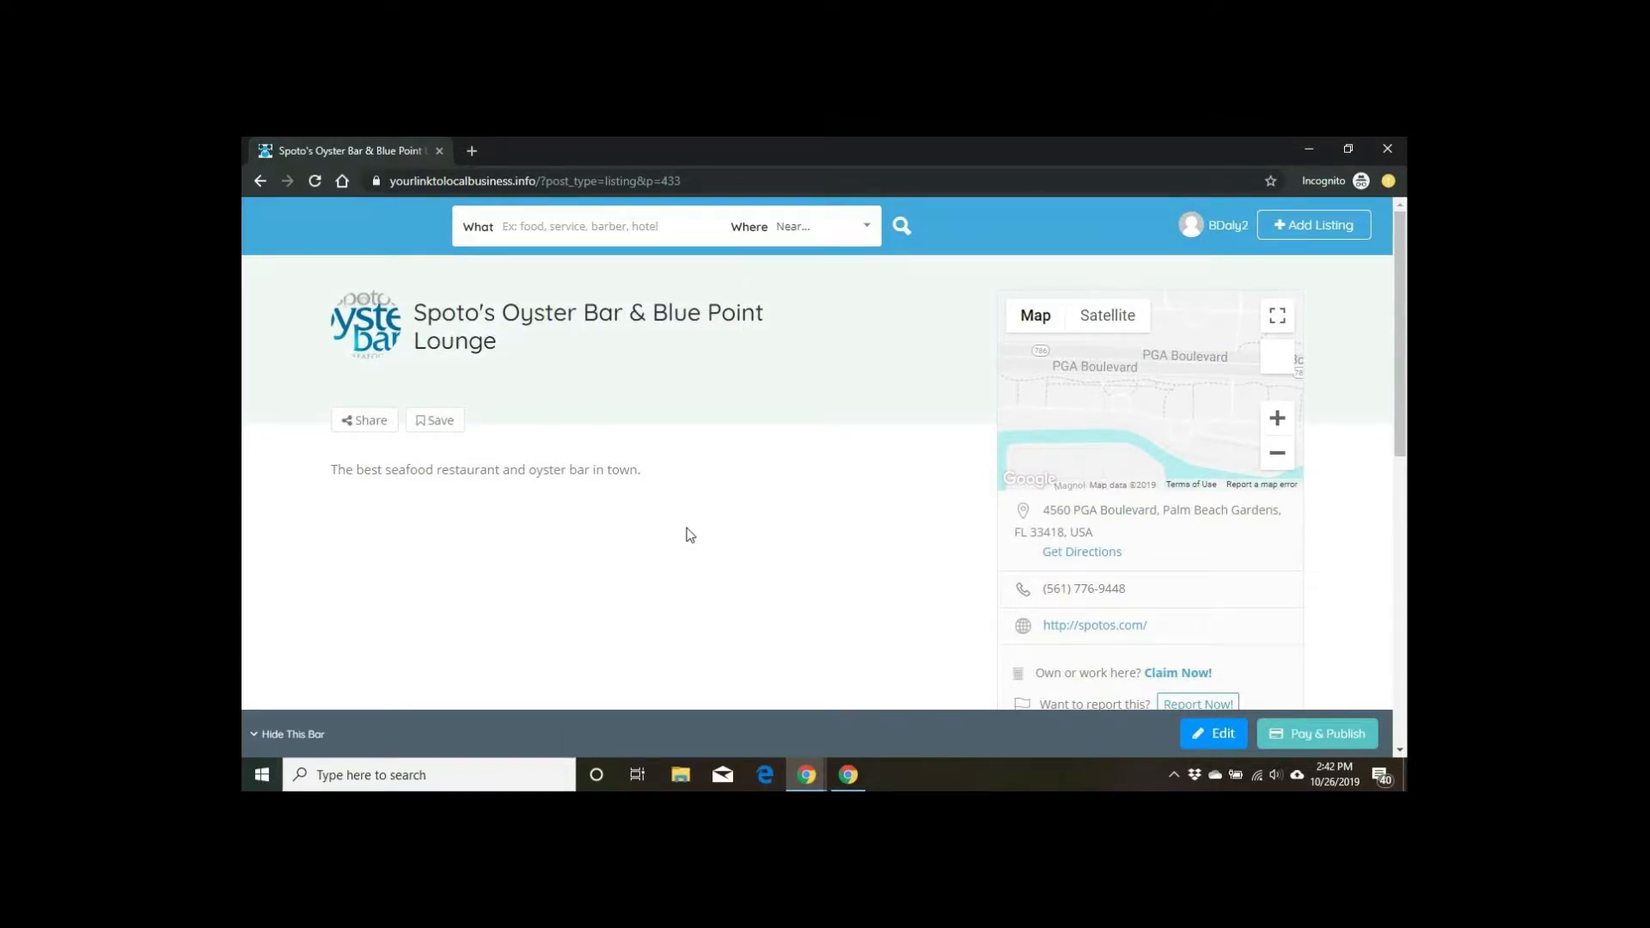
scroll(690, 534, "down", 6)
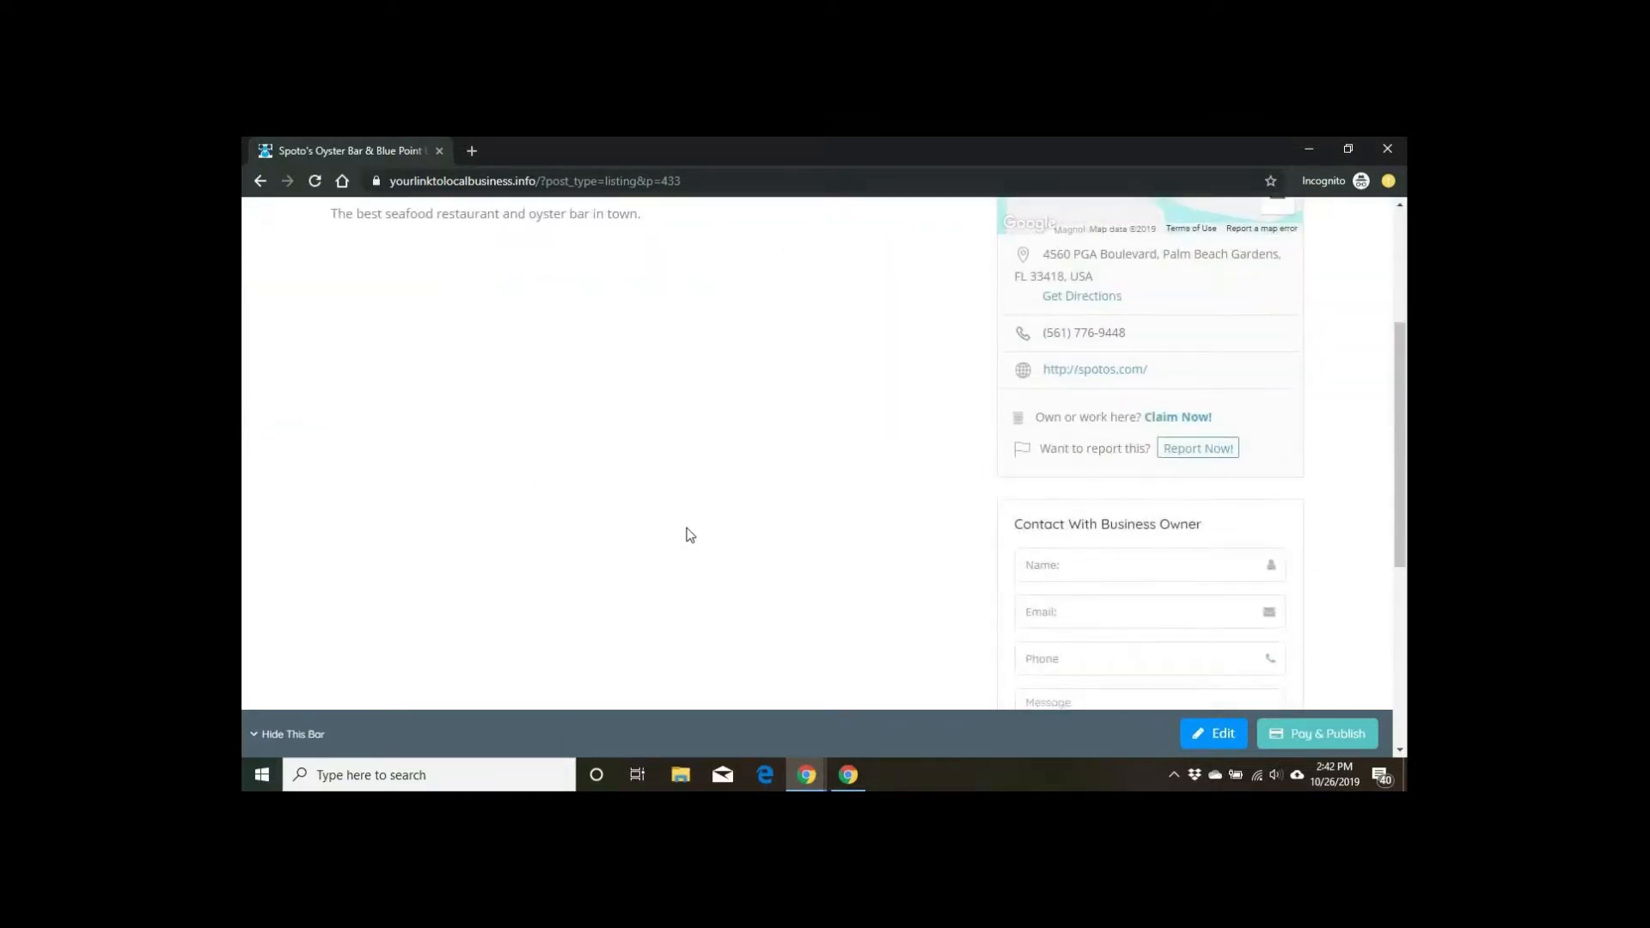
scroll(690, 534, "up", 4)
scroll(690, 535, "up", 2)
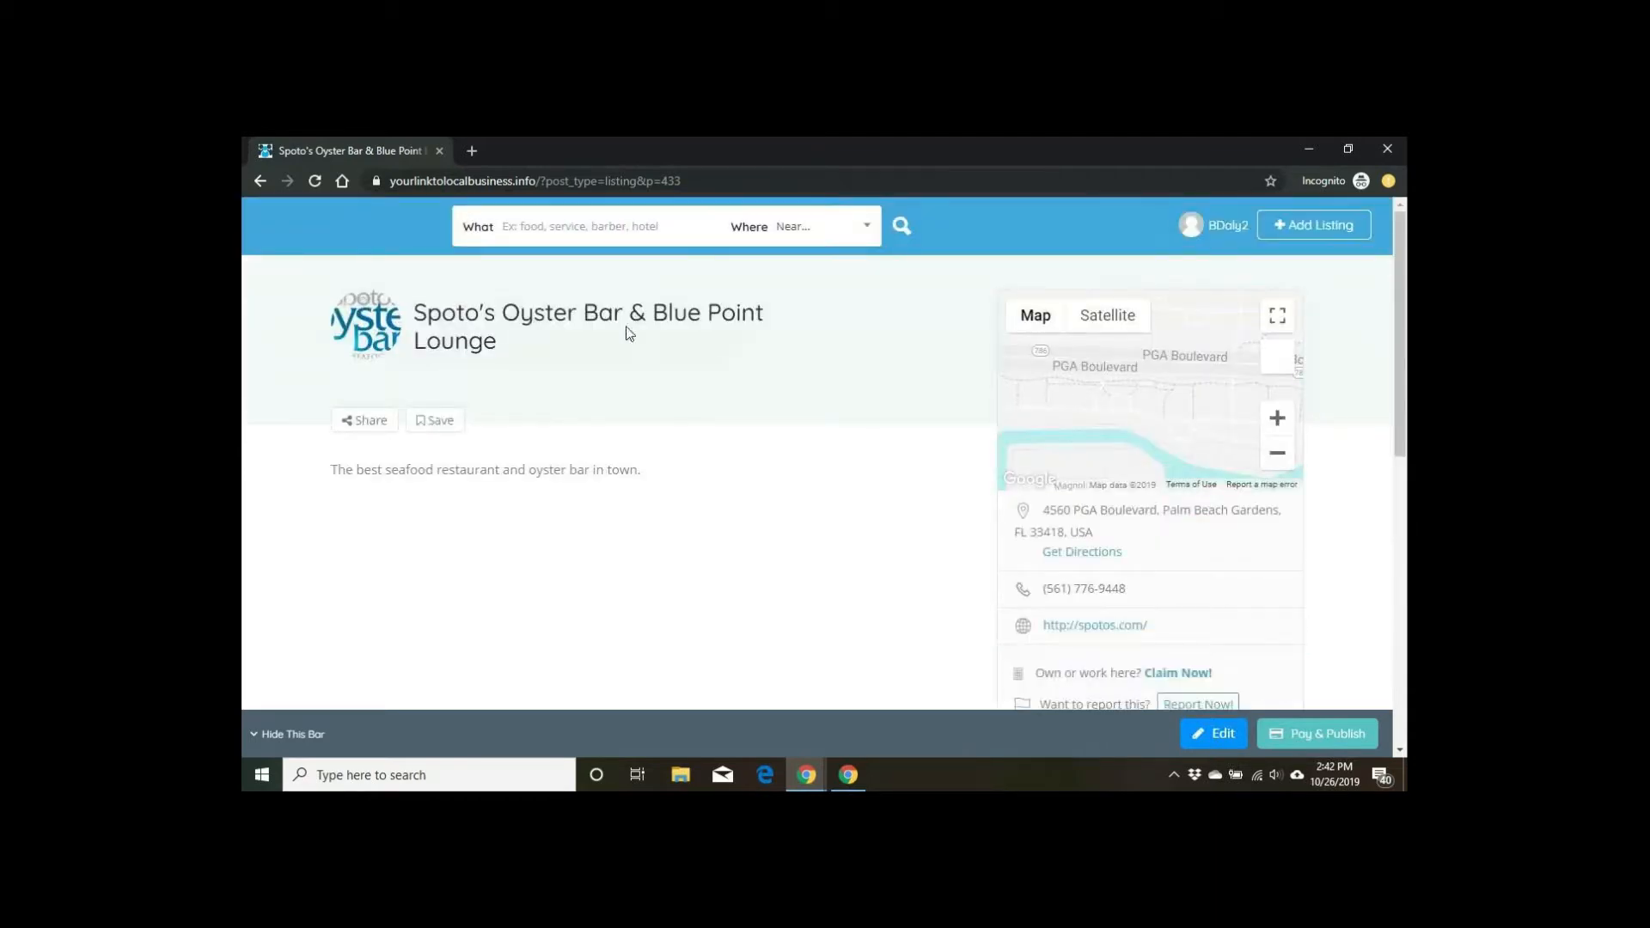
left_click(702, 181)
left_click_drag(720, 181, 581, 204)
Step: Strip the listing query to load yourlinktolocalbusiness.info and scroll down to the listing cards grid
key("BackSpace")
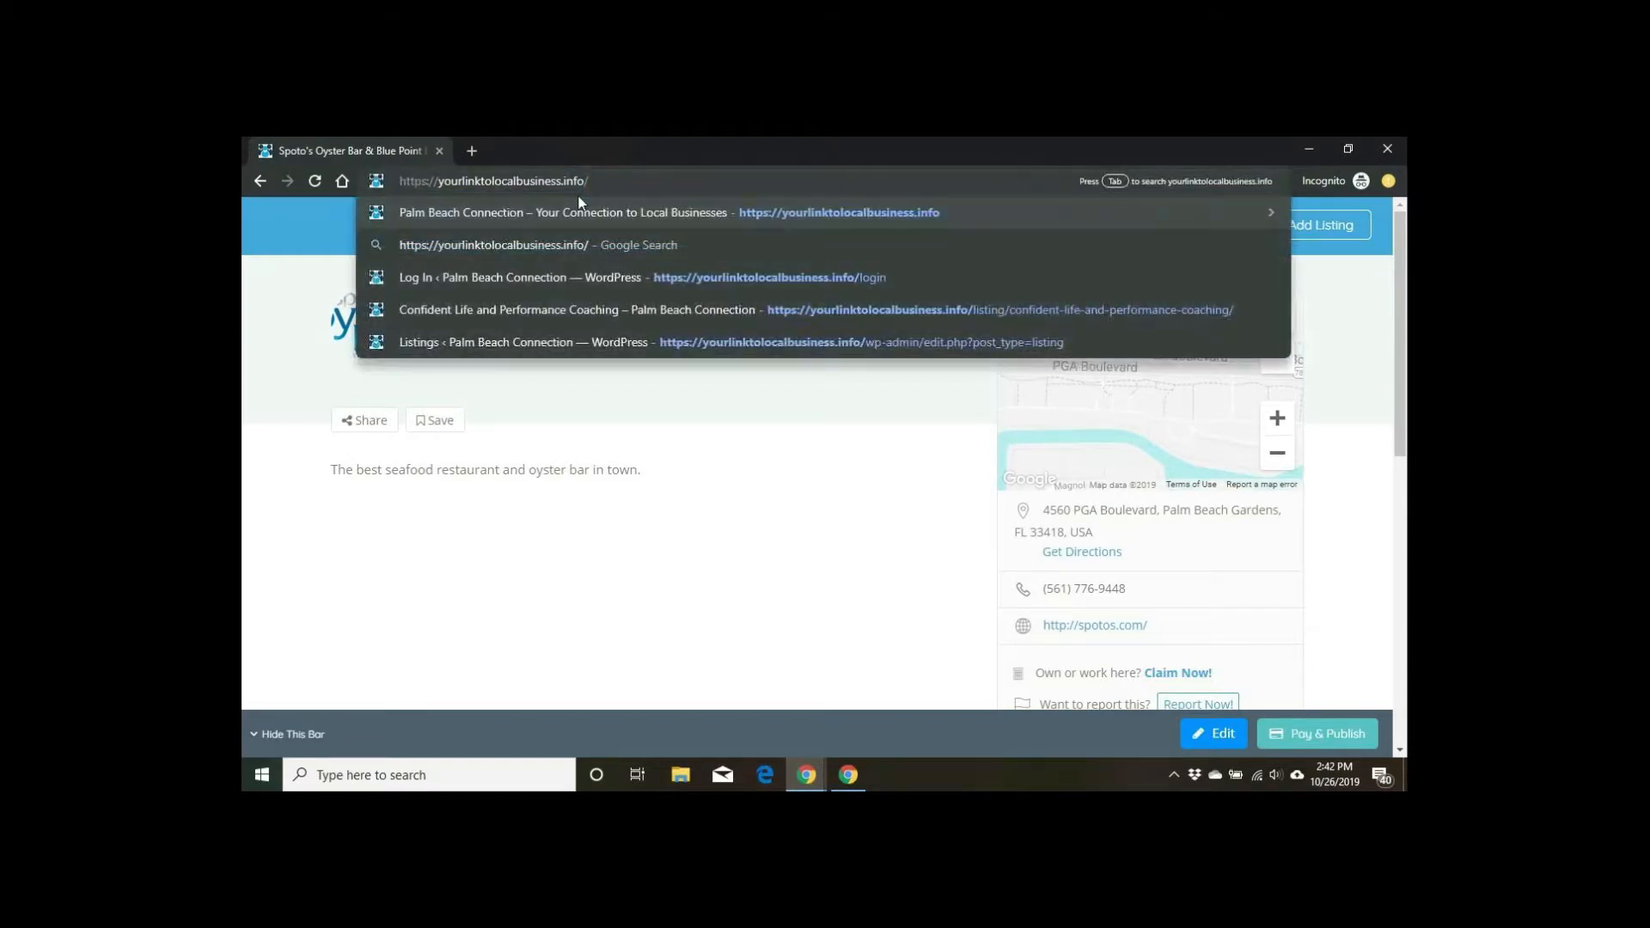
key("Return")
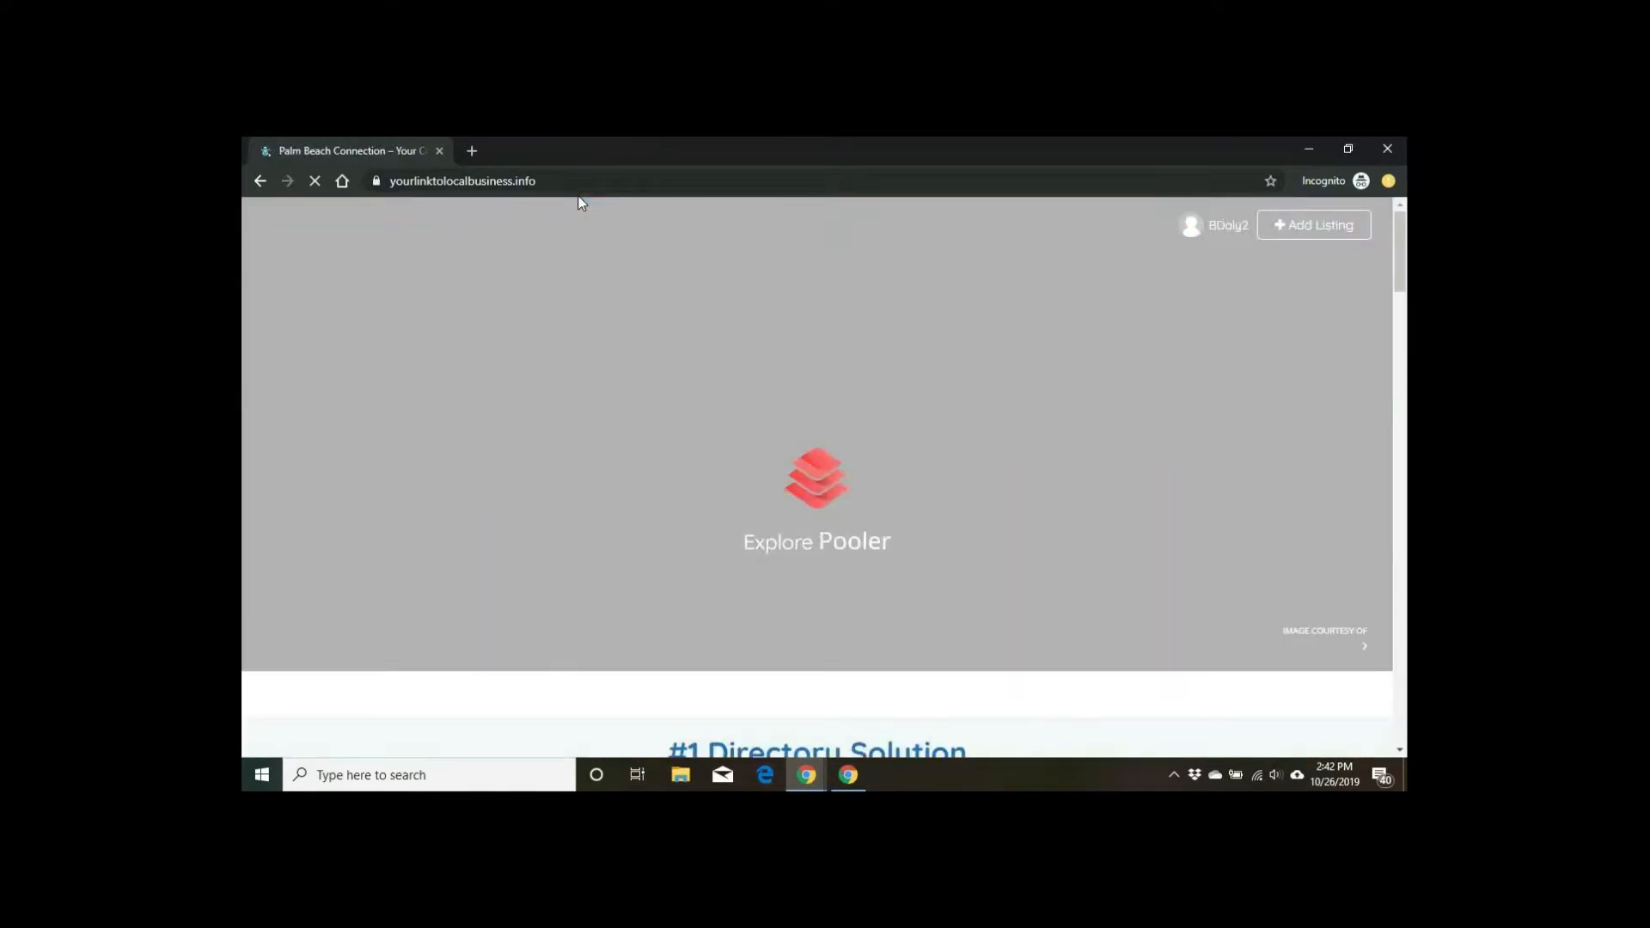
scroll(653, 349, "down", 3)
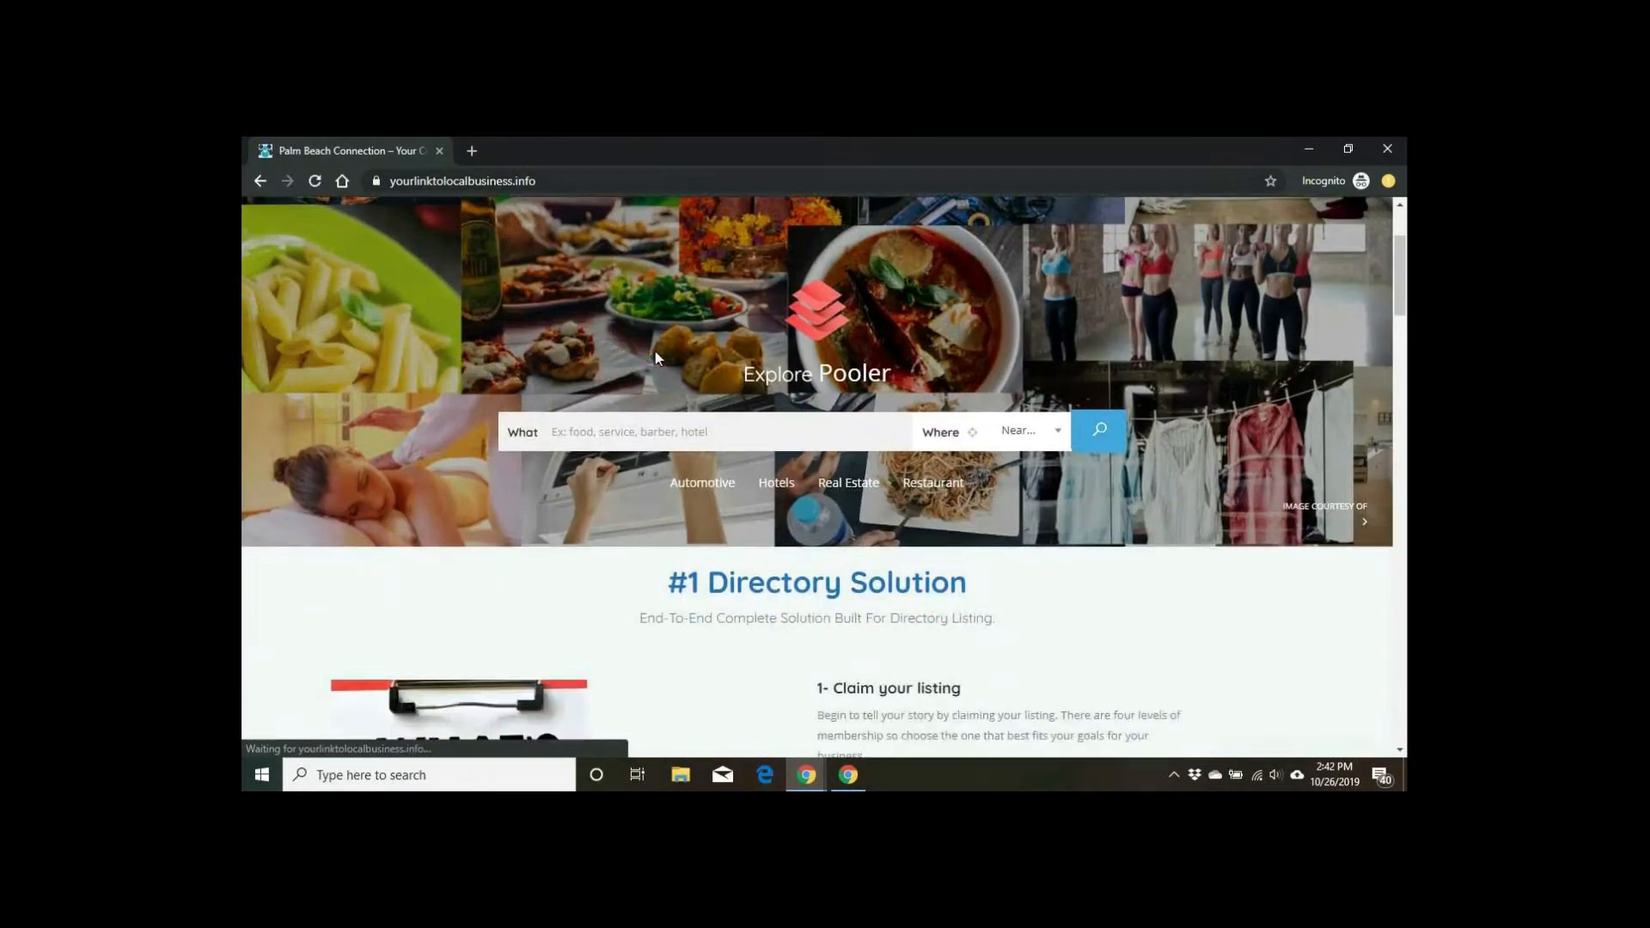
scroll(654, 350, "down", 15)
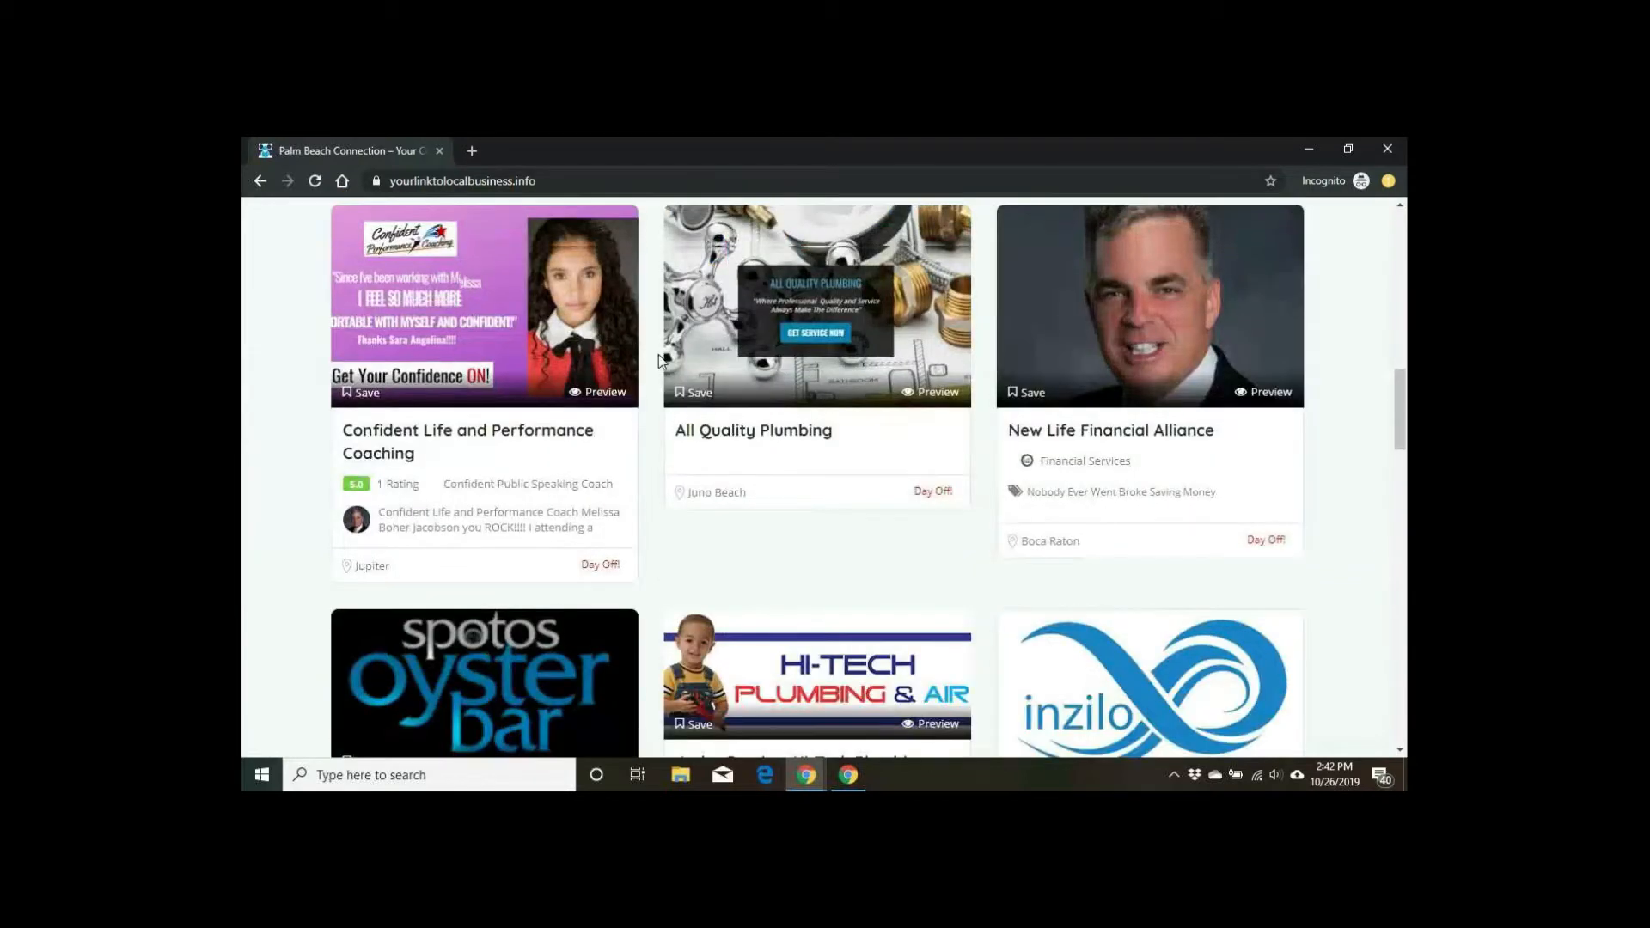
scroll(660, 361, "down", 4)
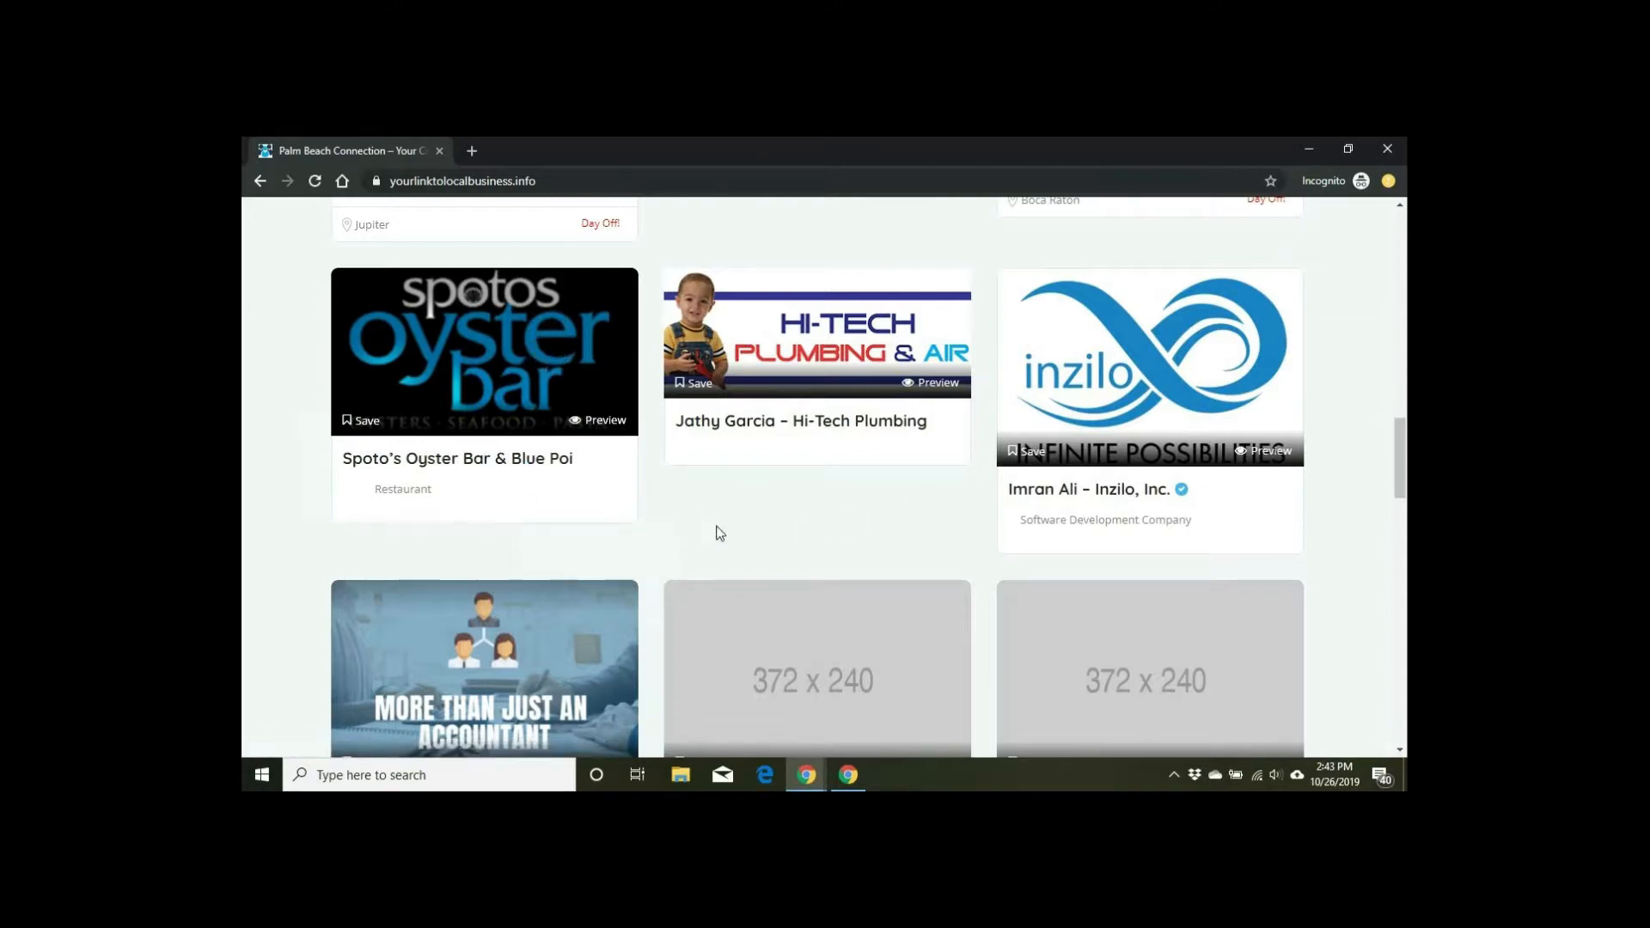
scroll(481, 507, "up", 2)
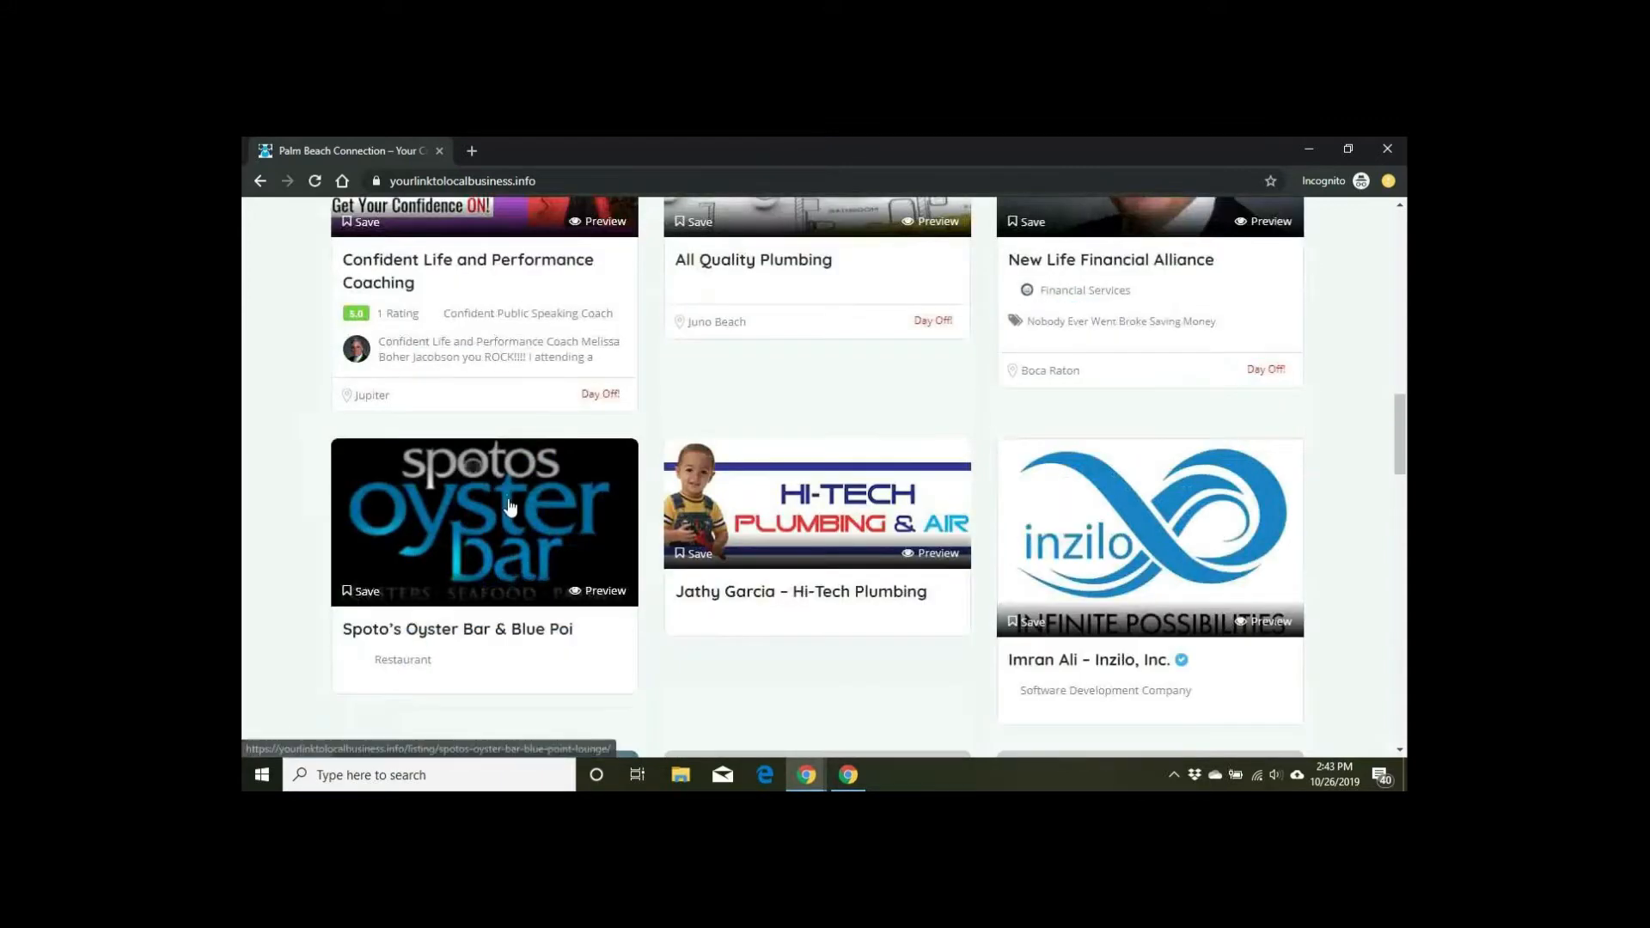
Step: Open the published Spoto's Oyster Bar listing and scroll through it
left_click(511, 507)
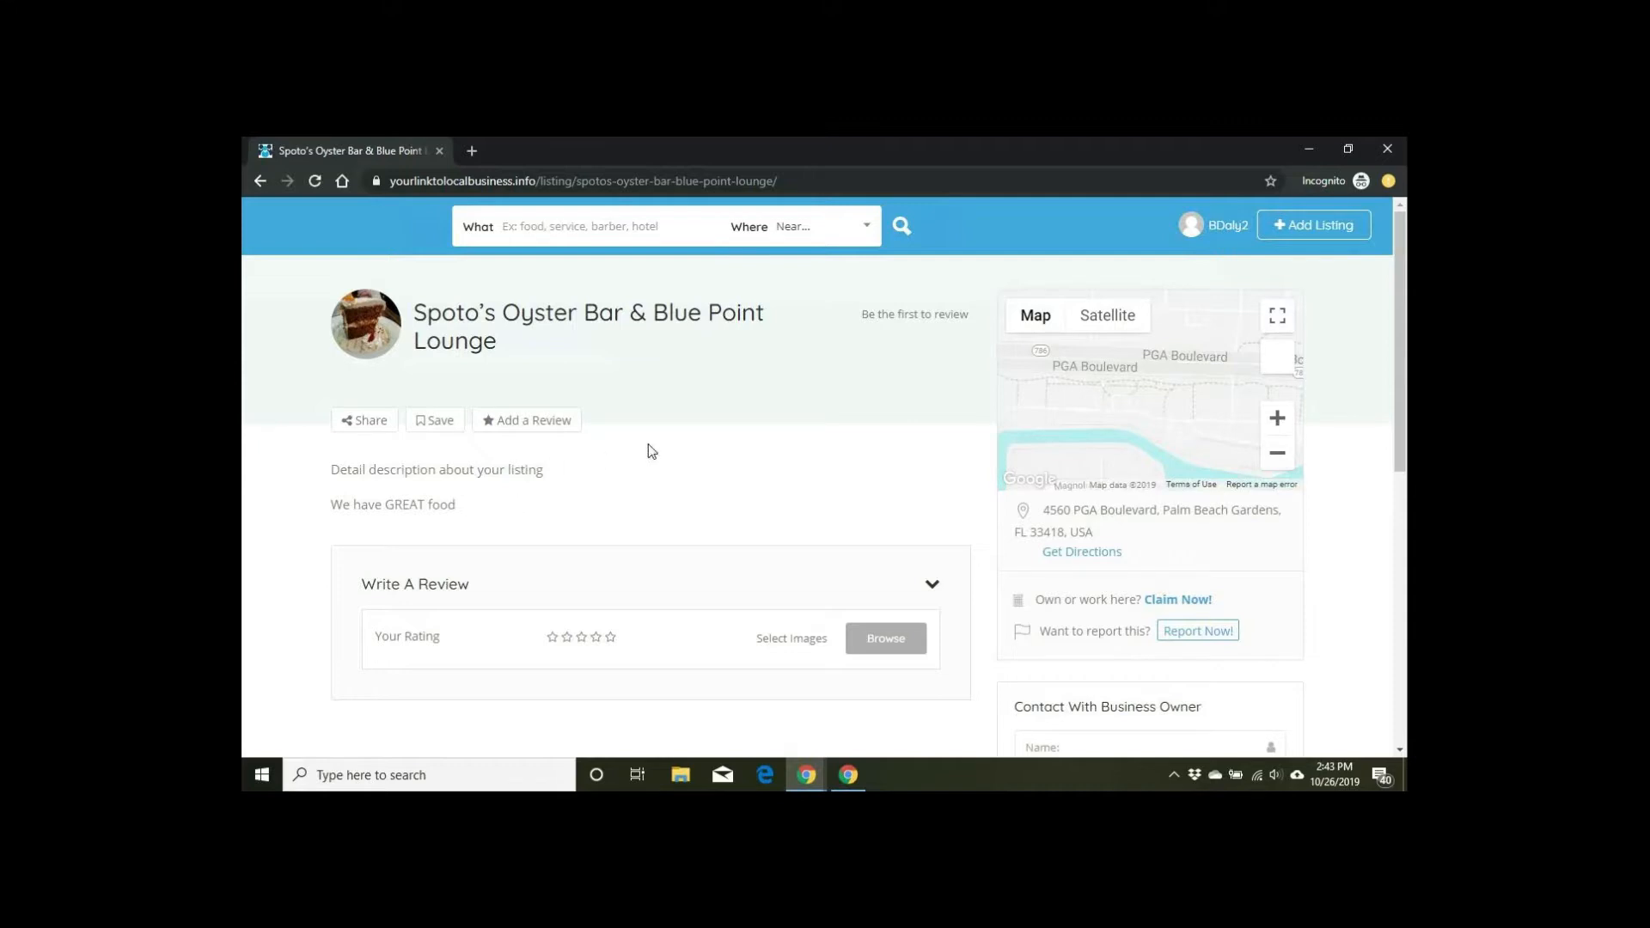
scroll(712, 438, "down", 3)
scroll(711, 437, "down", 2)
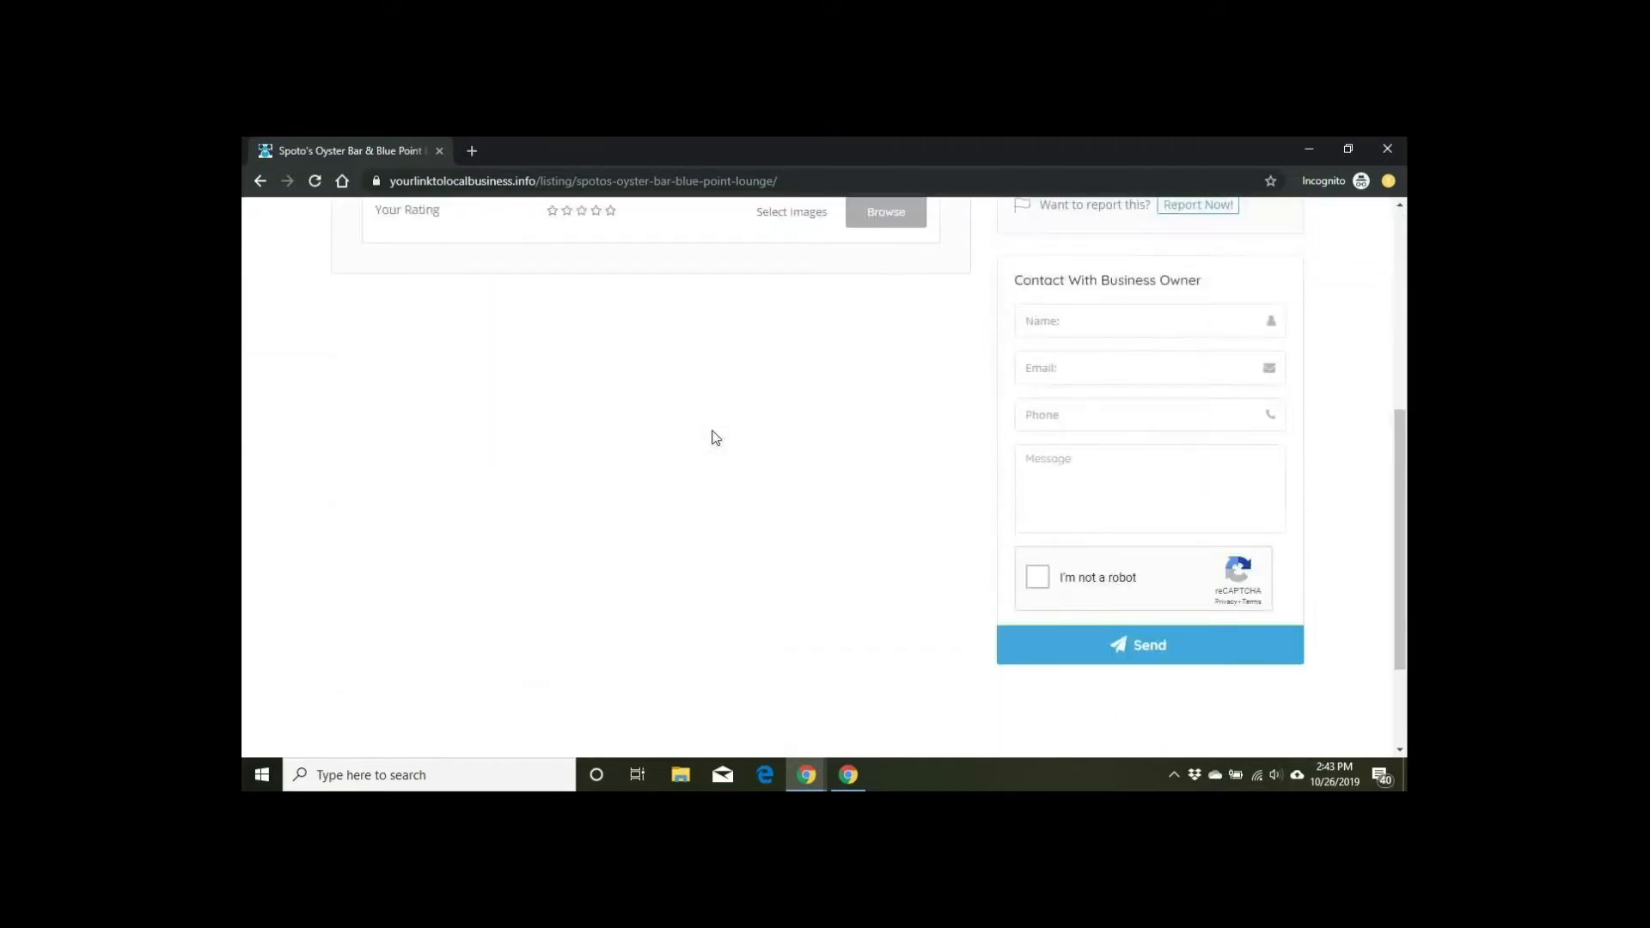
scroll(711, 438, "up", 5)
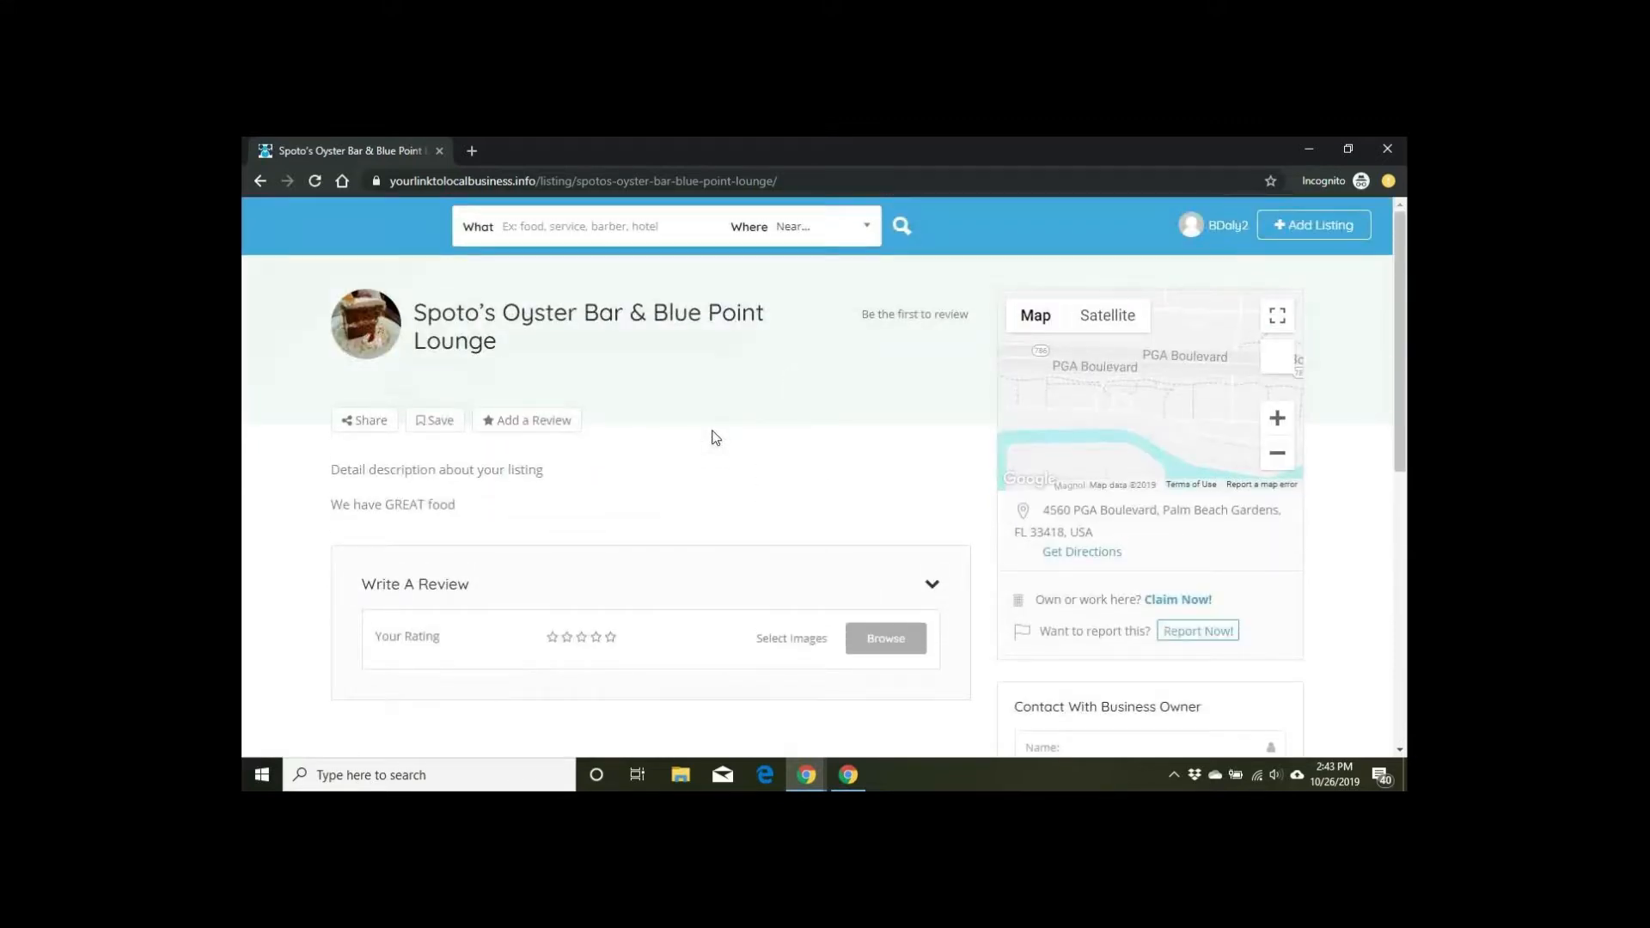
Step: Return to the home page and open the New Life Financial Alliance listing
left_click(260, 181)
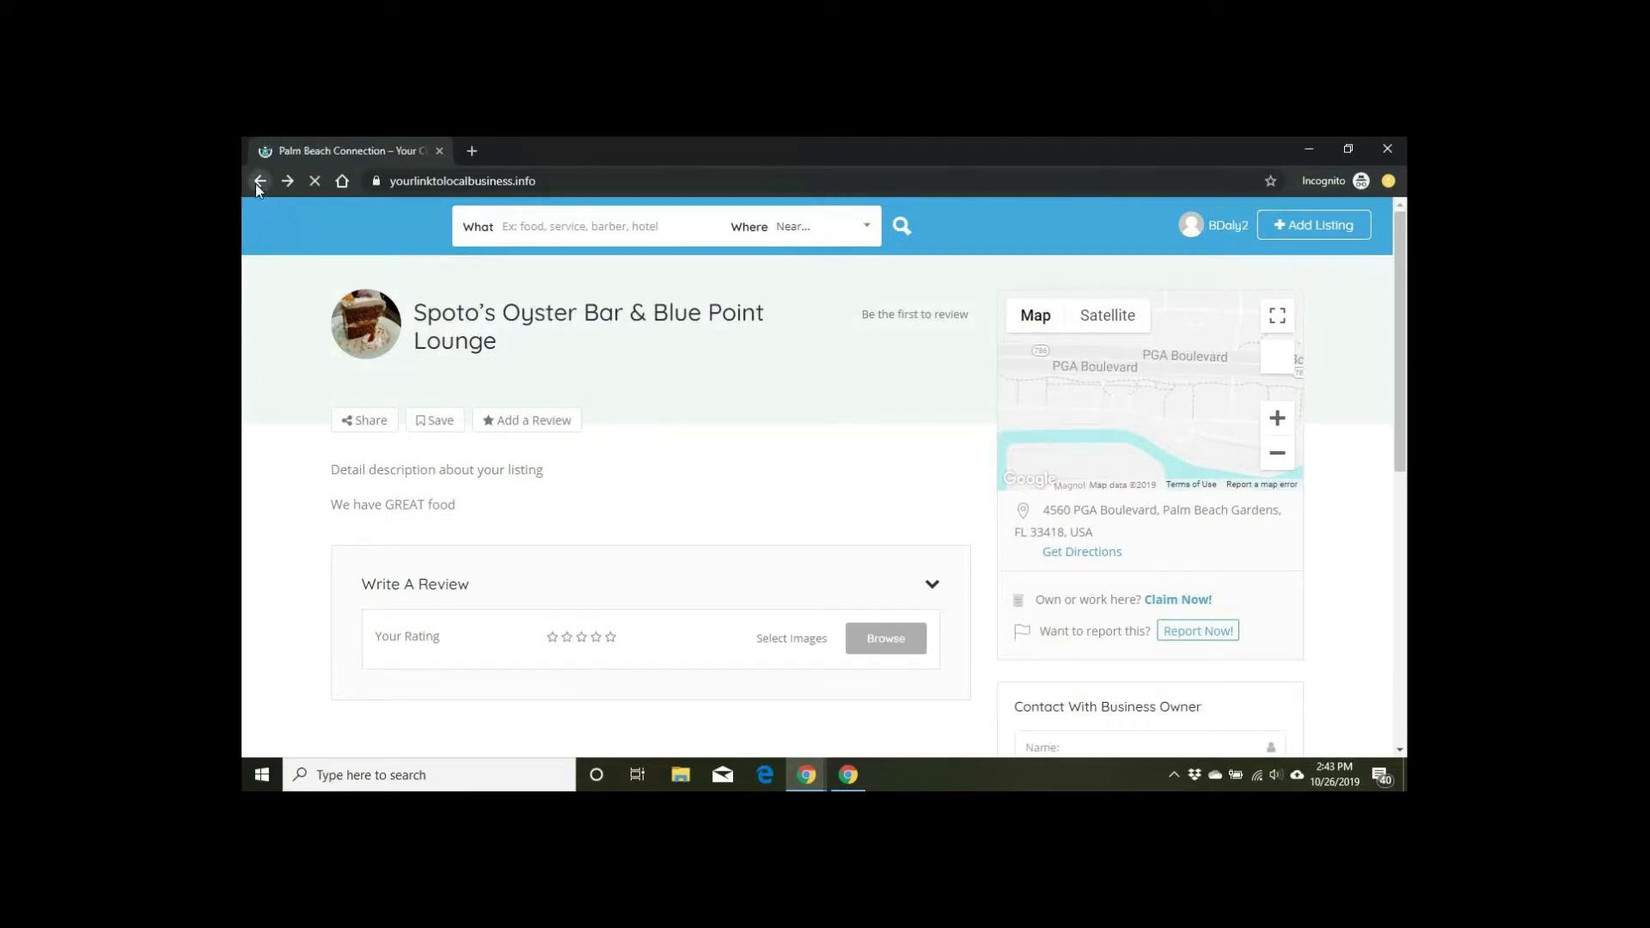
scroll(472, 405, "up", 5)
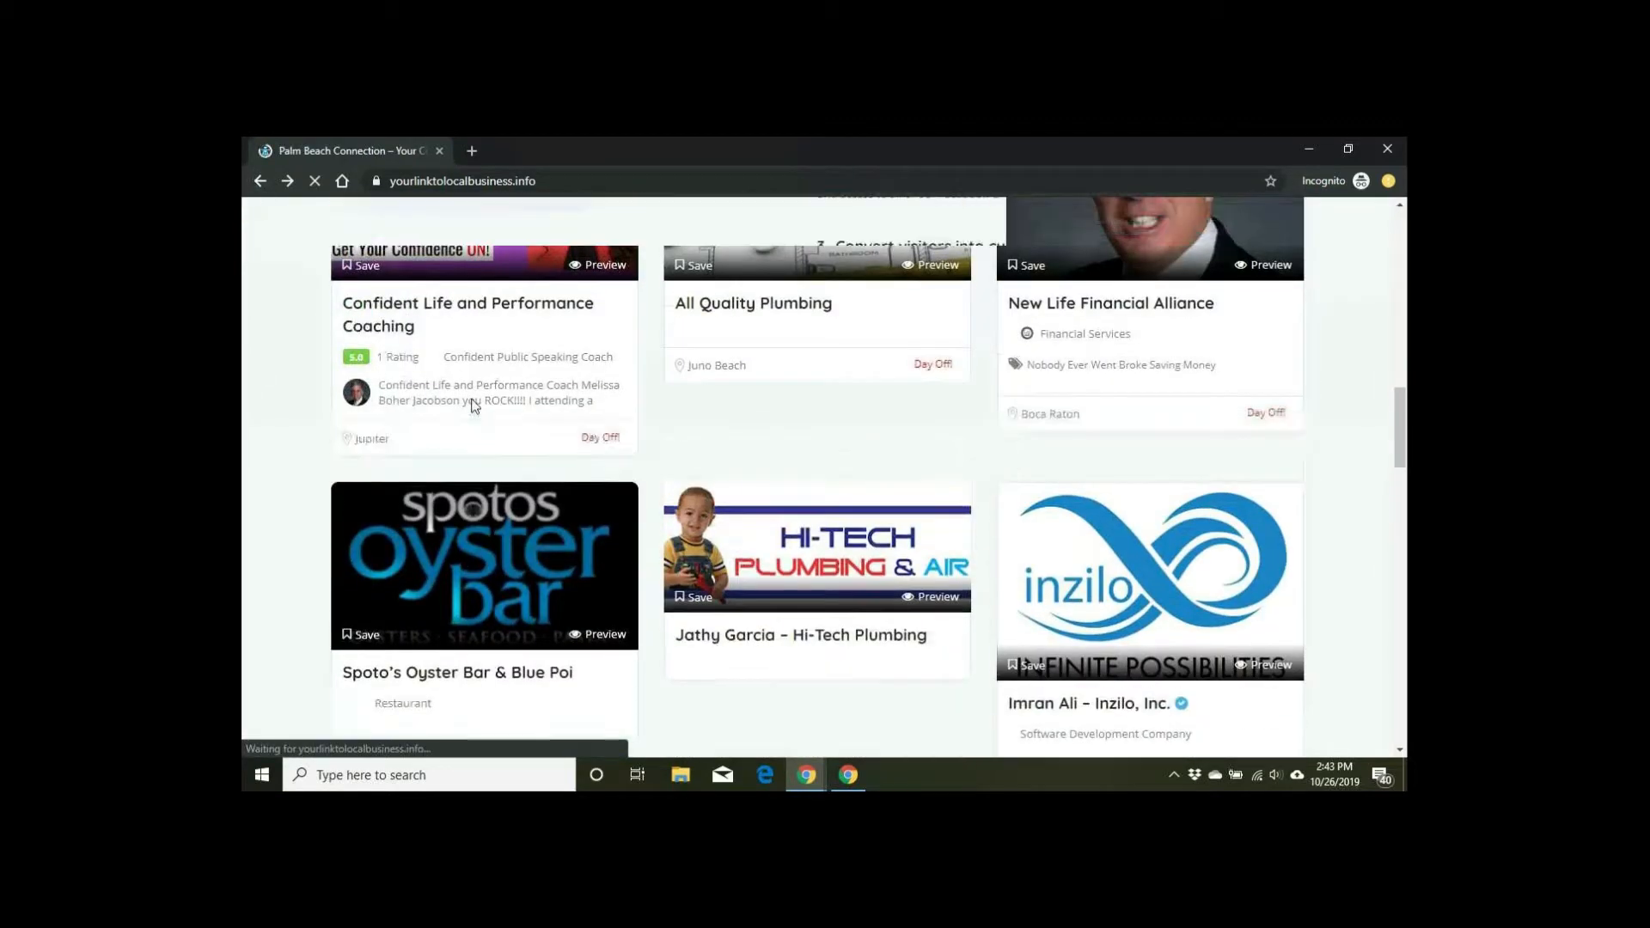
scroll(1090, 535, "down", 2)
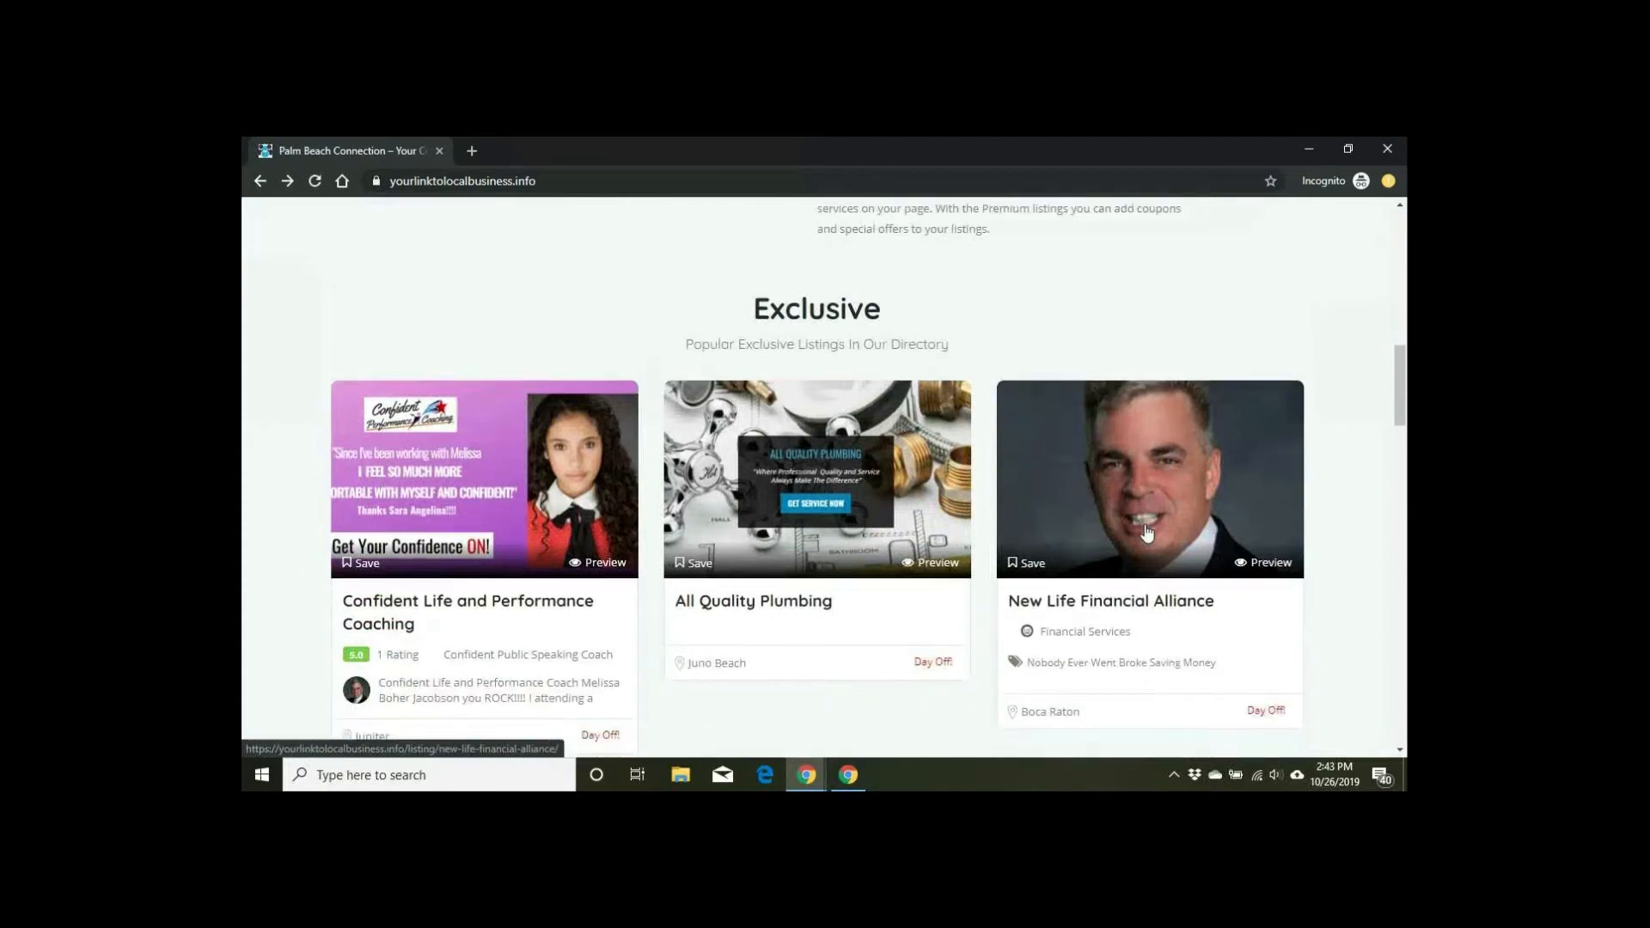
left_click(1147, 533)
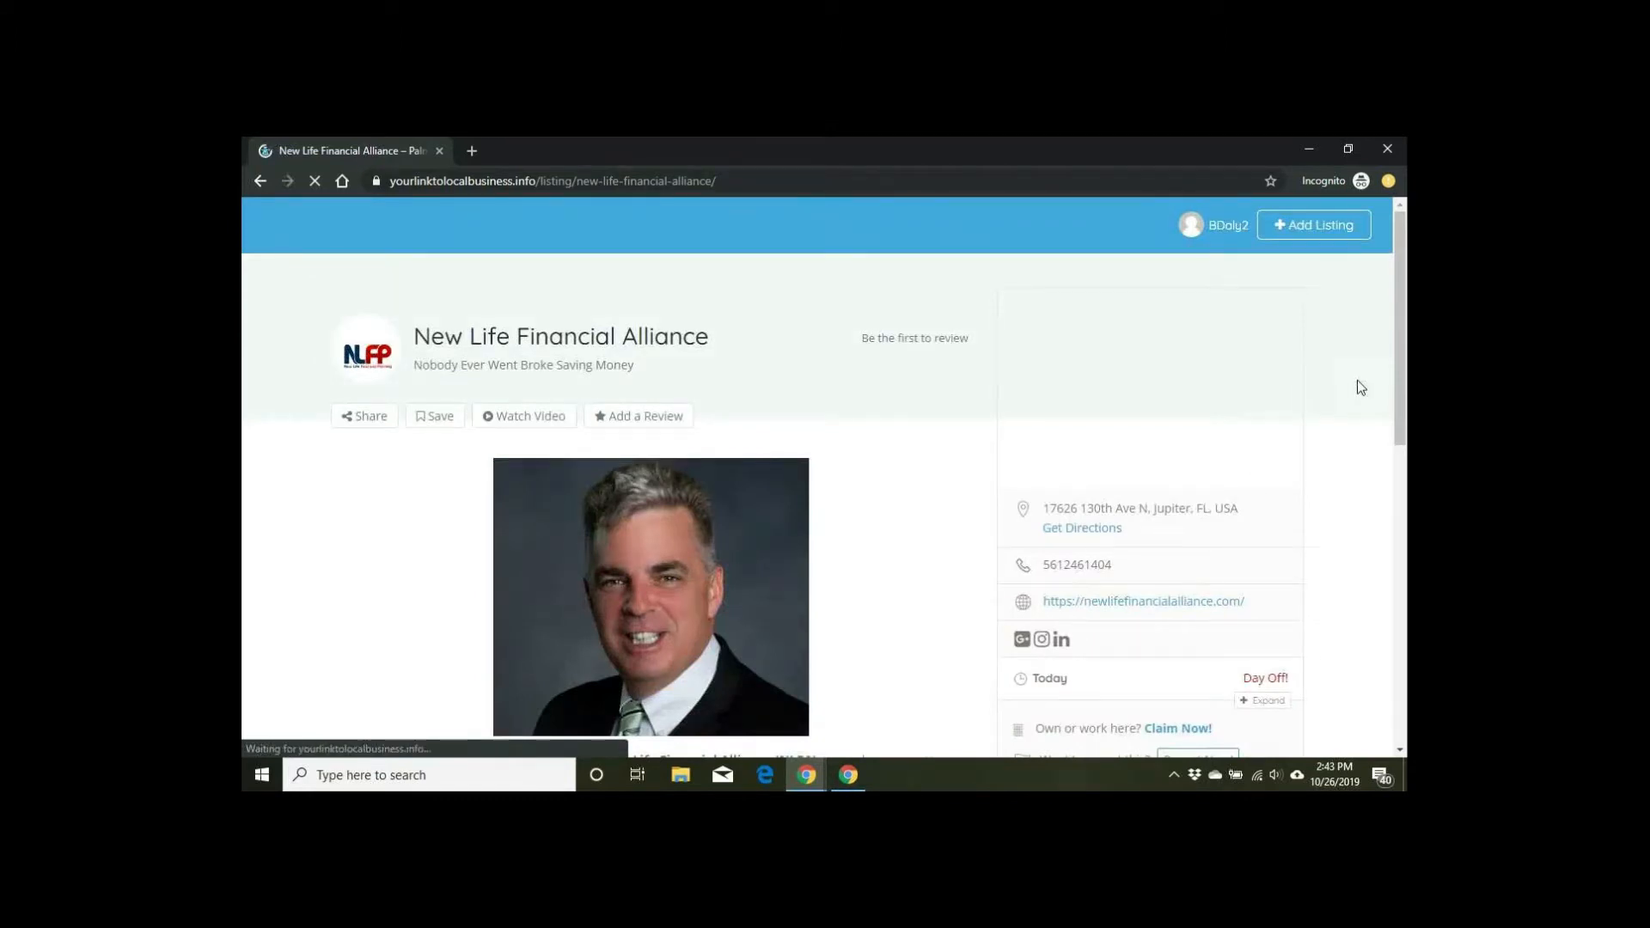
Step: Scroll through New Life Financial Alliance's description, contact form and Write A Review box, then back up
scroll(1357, 382, "down", 2)
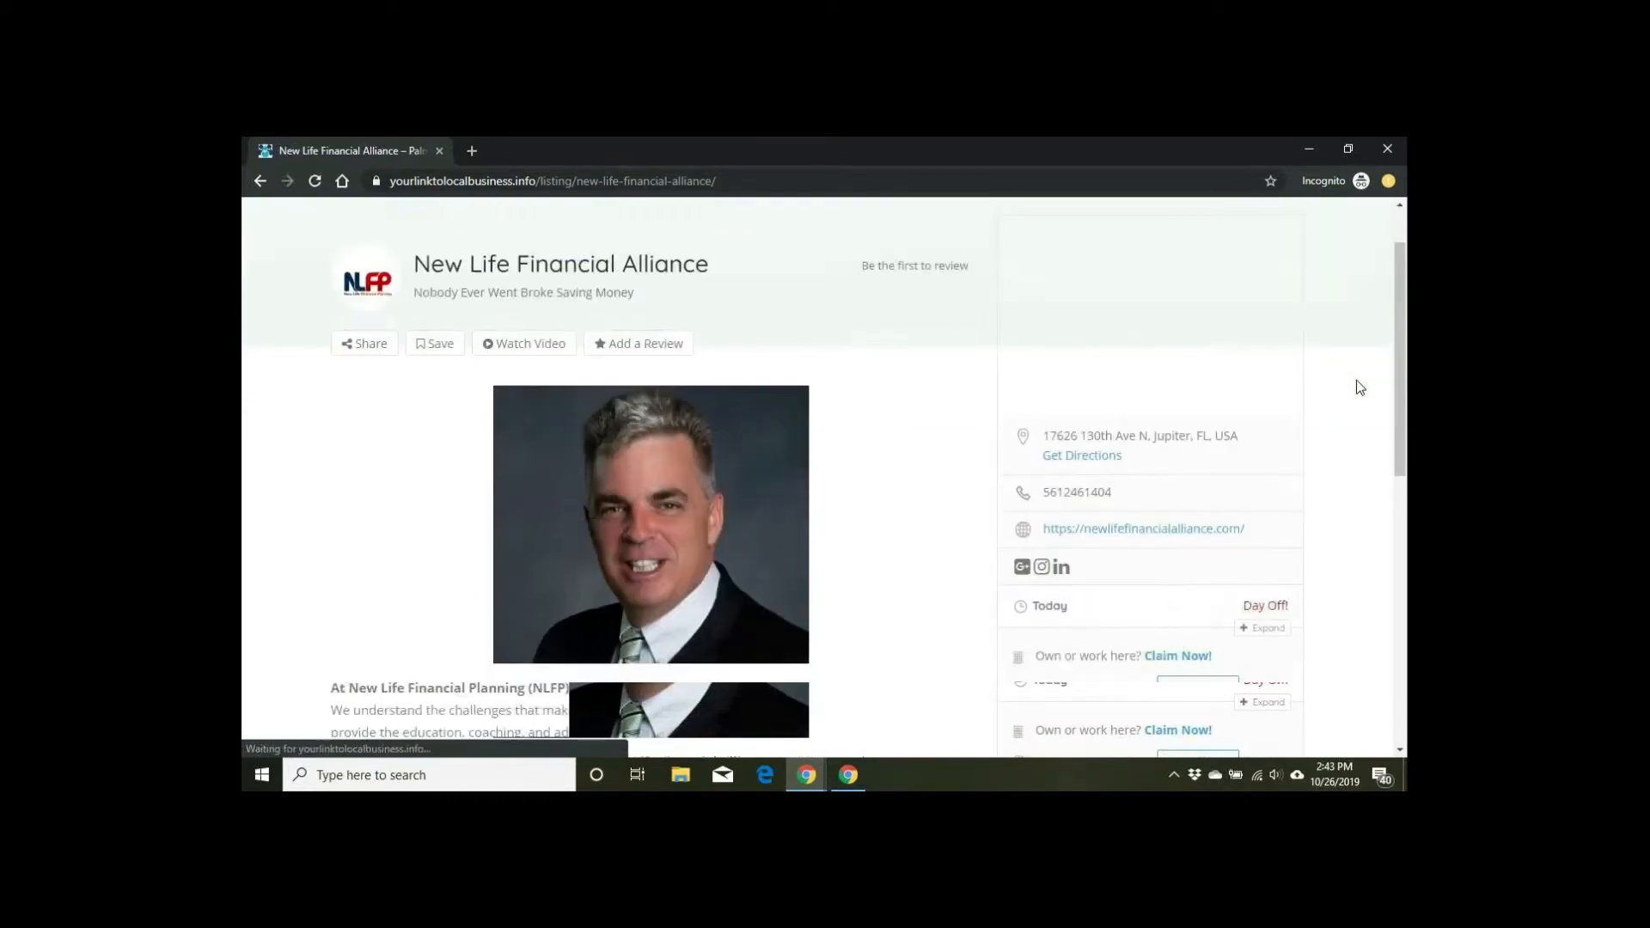
scroll(1358, 386, "down", 2)
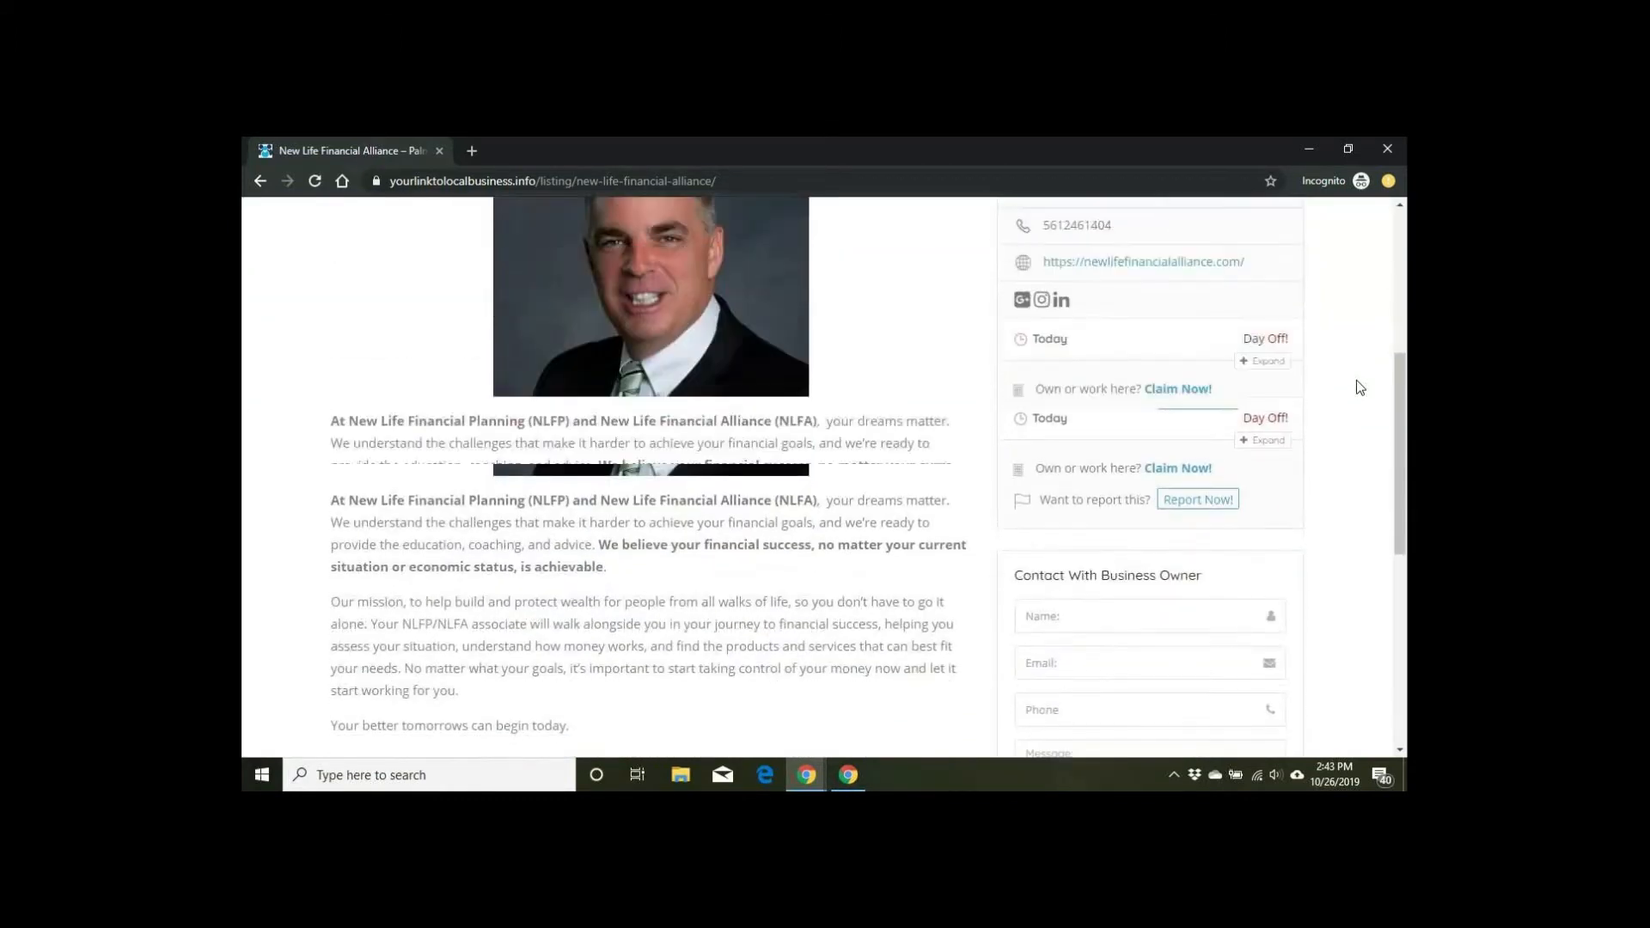
scroll(1356, 385, "up", 3)
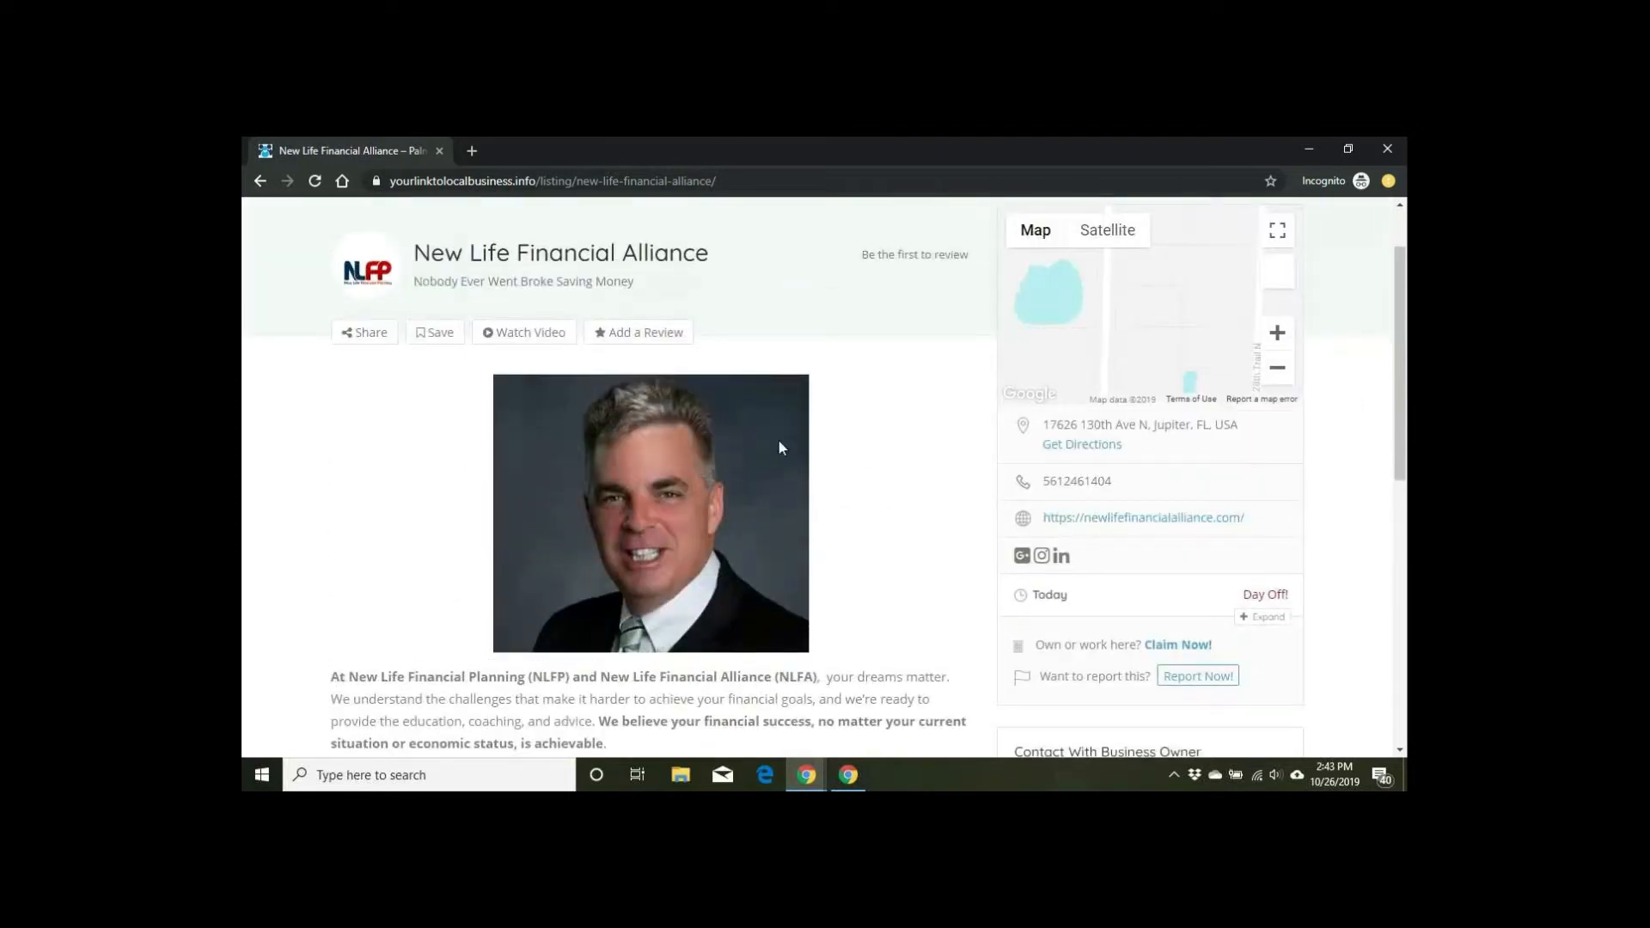
scroll(945, 437, "down", 4)
scroll(946, 436, "down", 5)
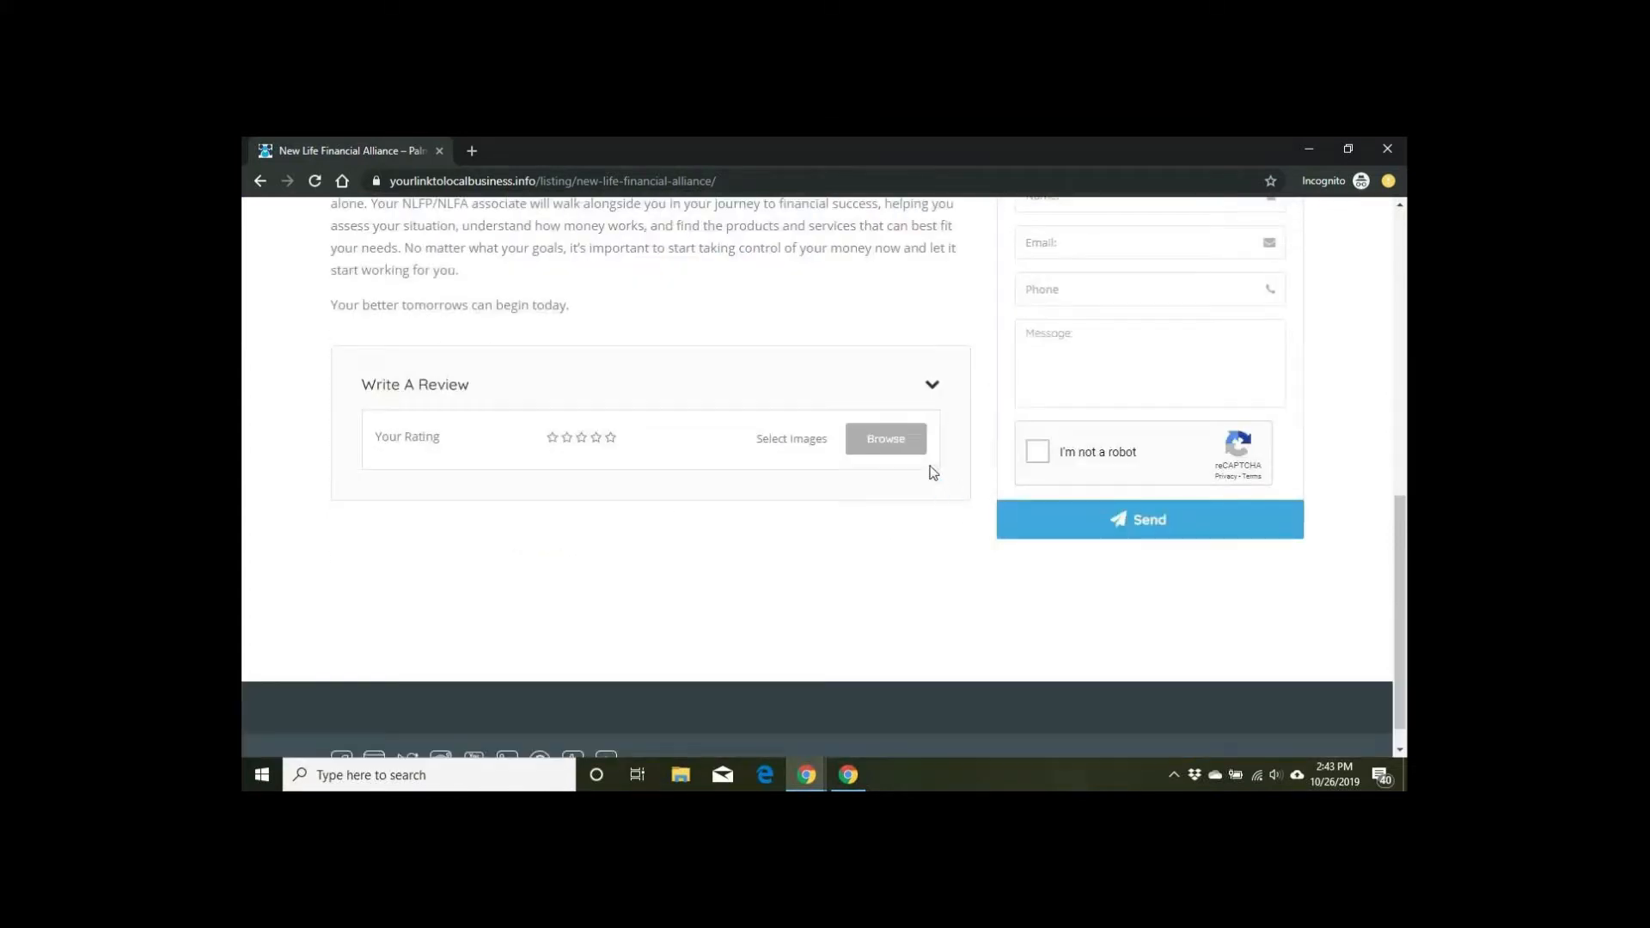
scroll(810, 501, "up", 9)
scroll(809, 503, "up", 1)
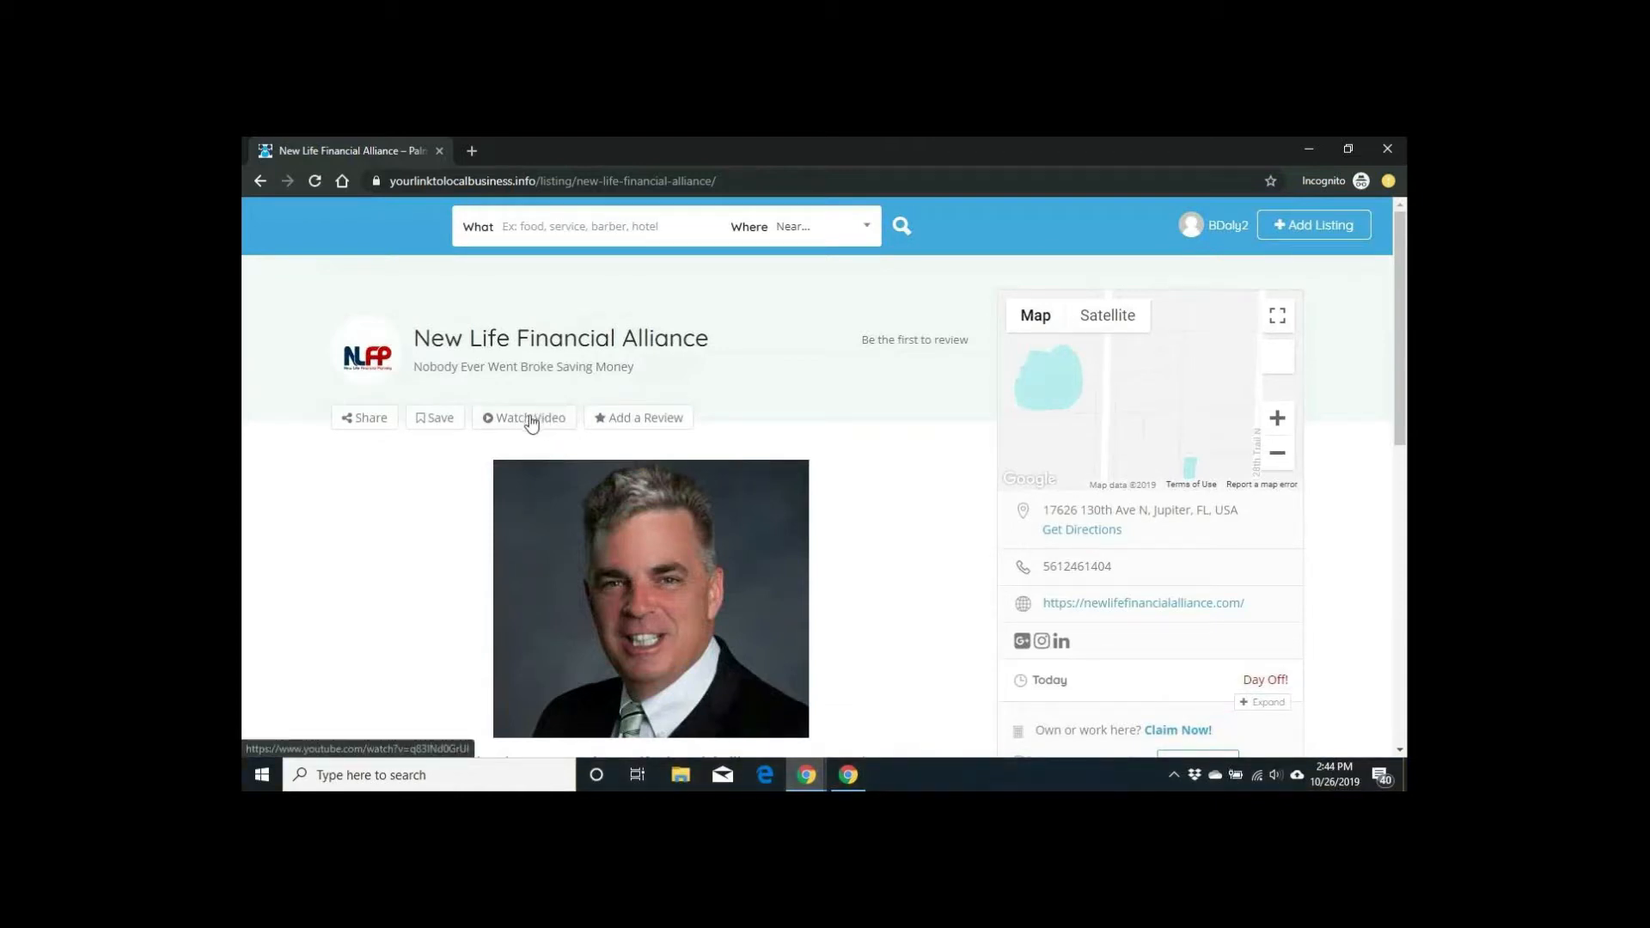
left_click(529, 418)
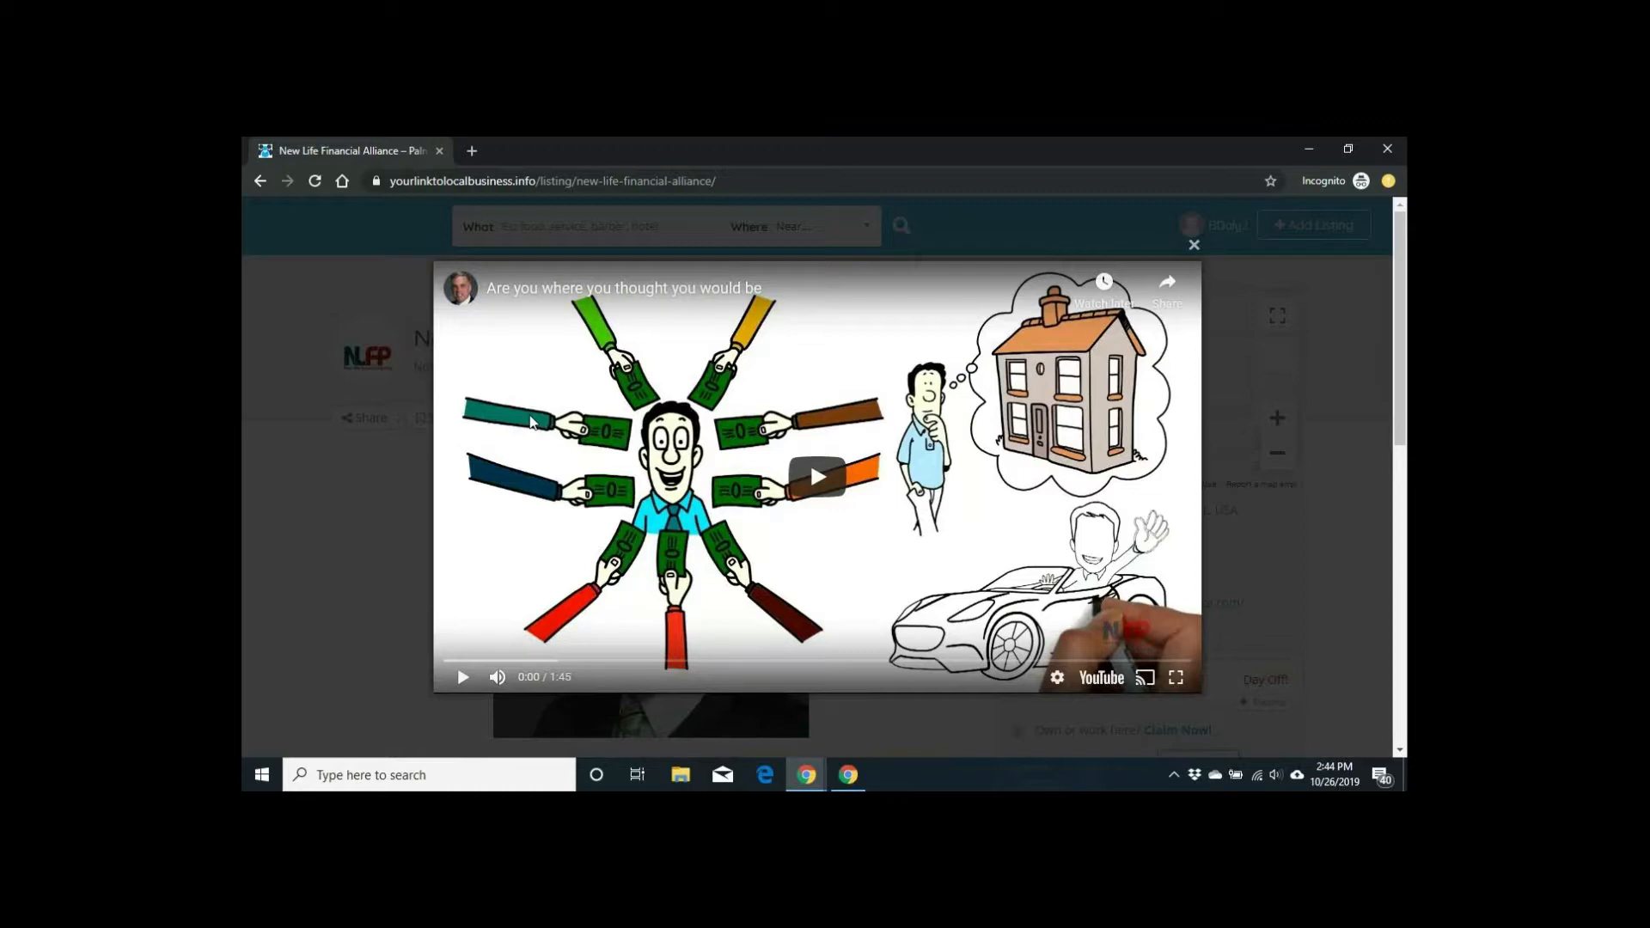
scroll(533, 422, "down", 1)
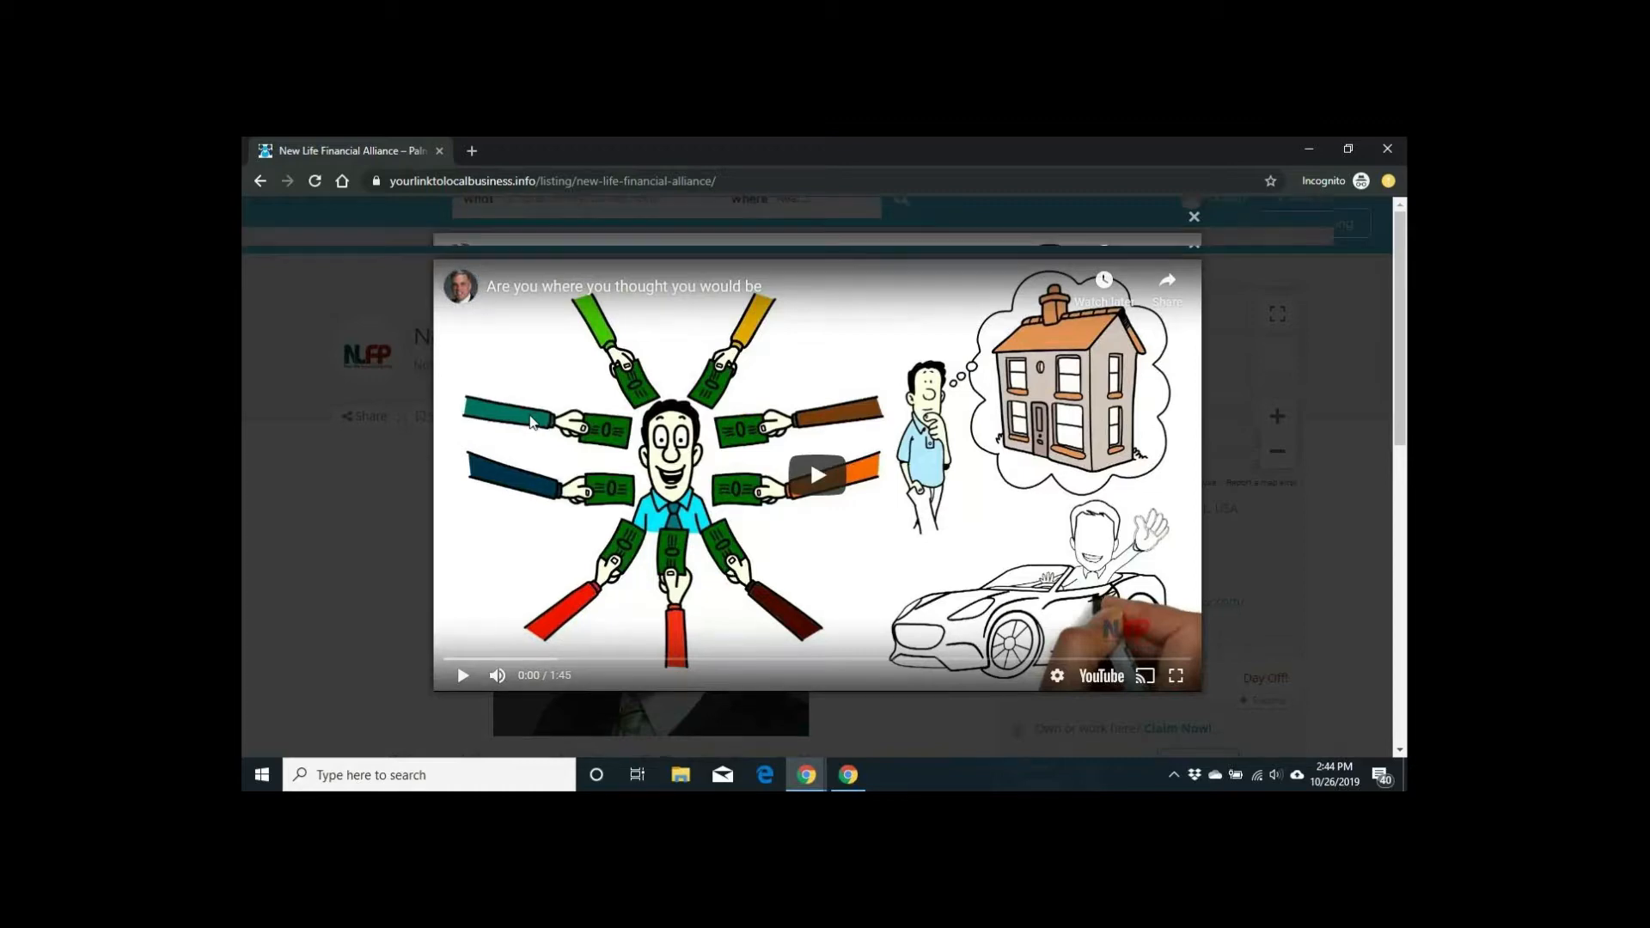
scroll(533, 422, "up", 1)
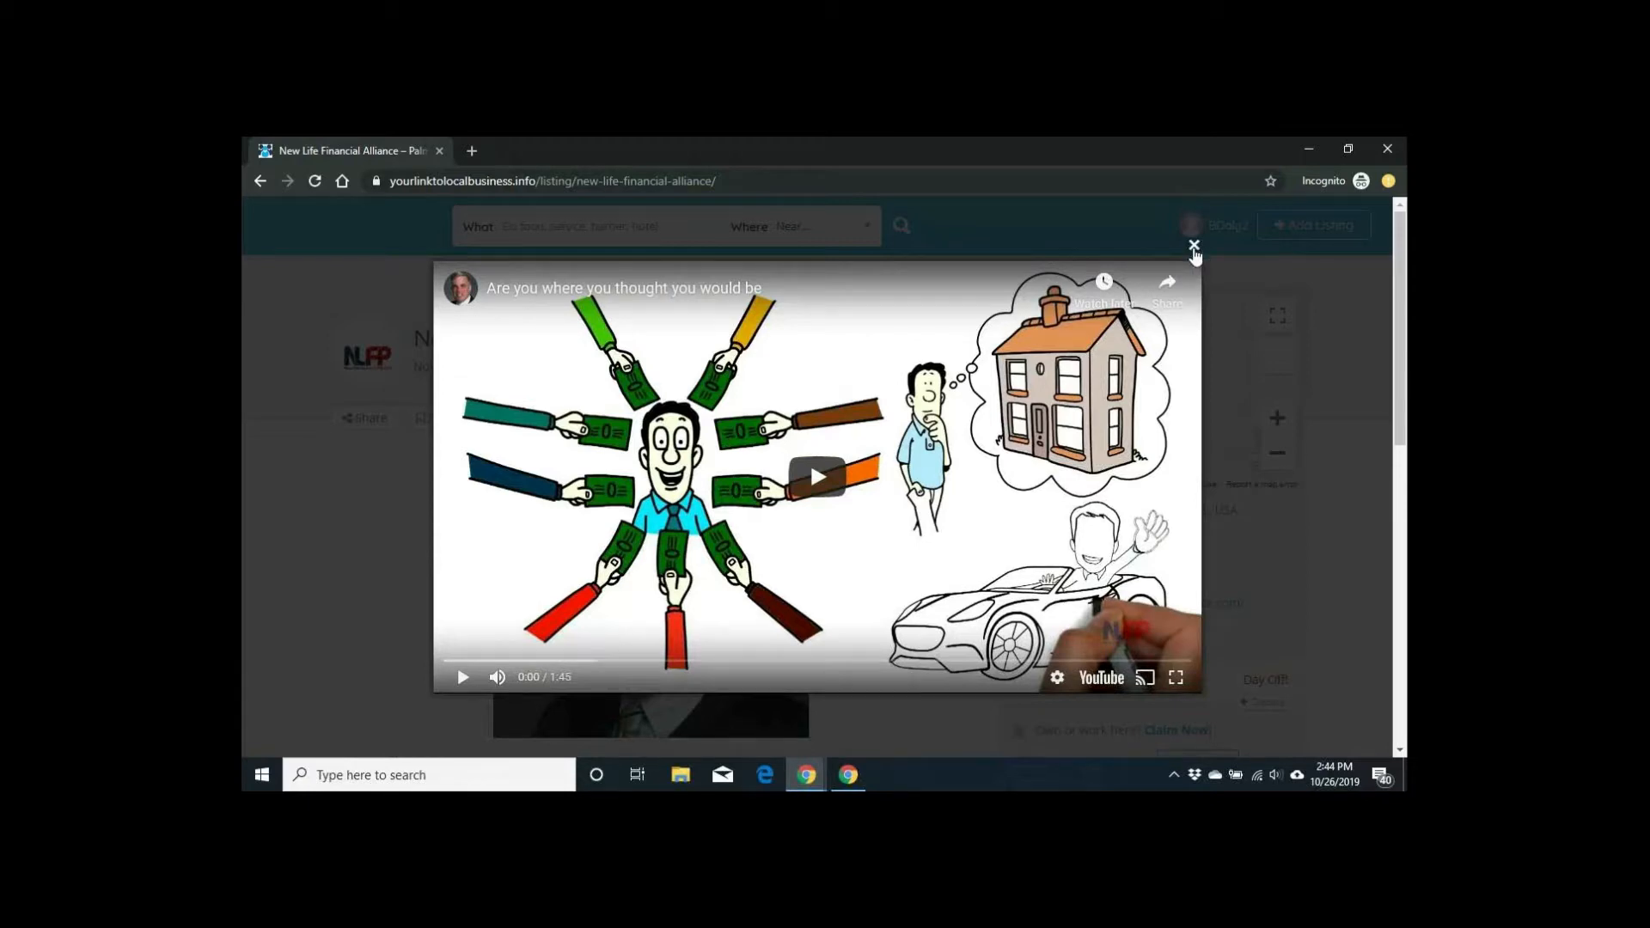
left_click(1193, 249)
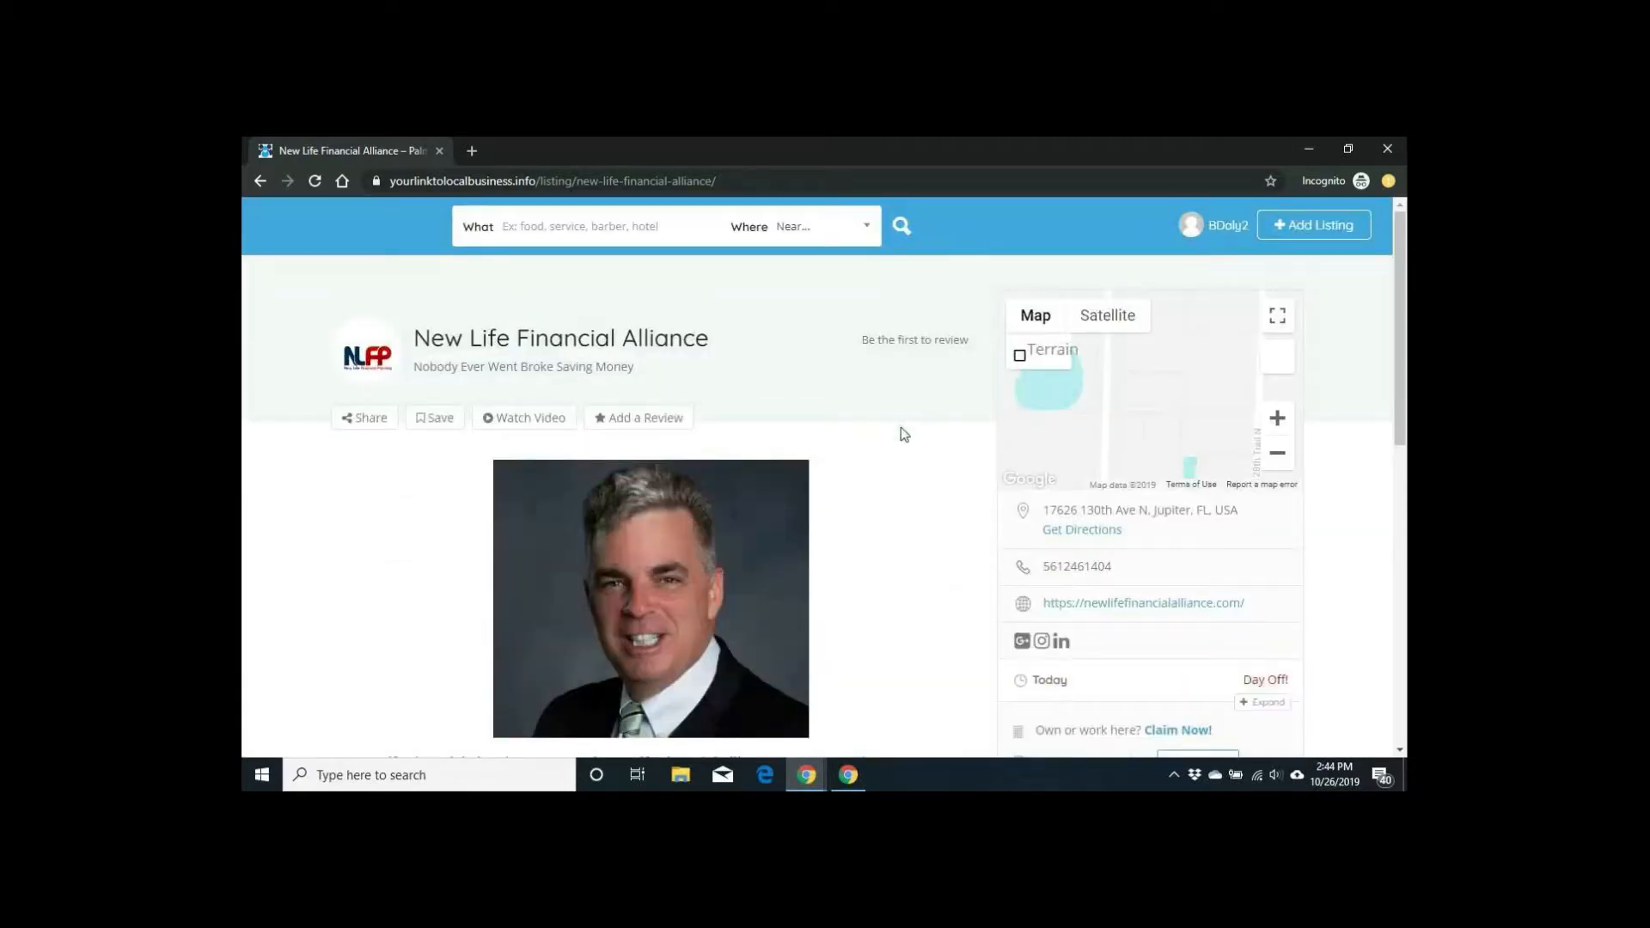
Step: Go back from New Life Financial Alliance to the home page's Exclusive listings grid
scroll(901, 427, "down", 2)
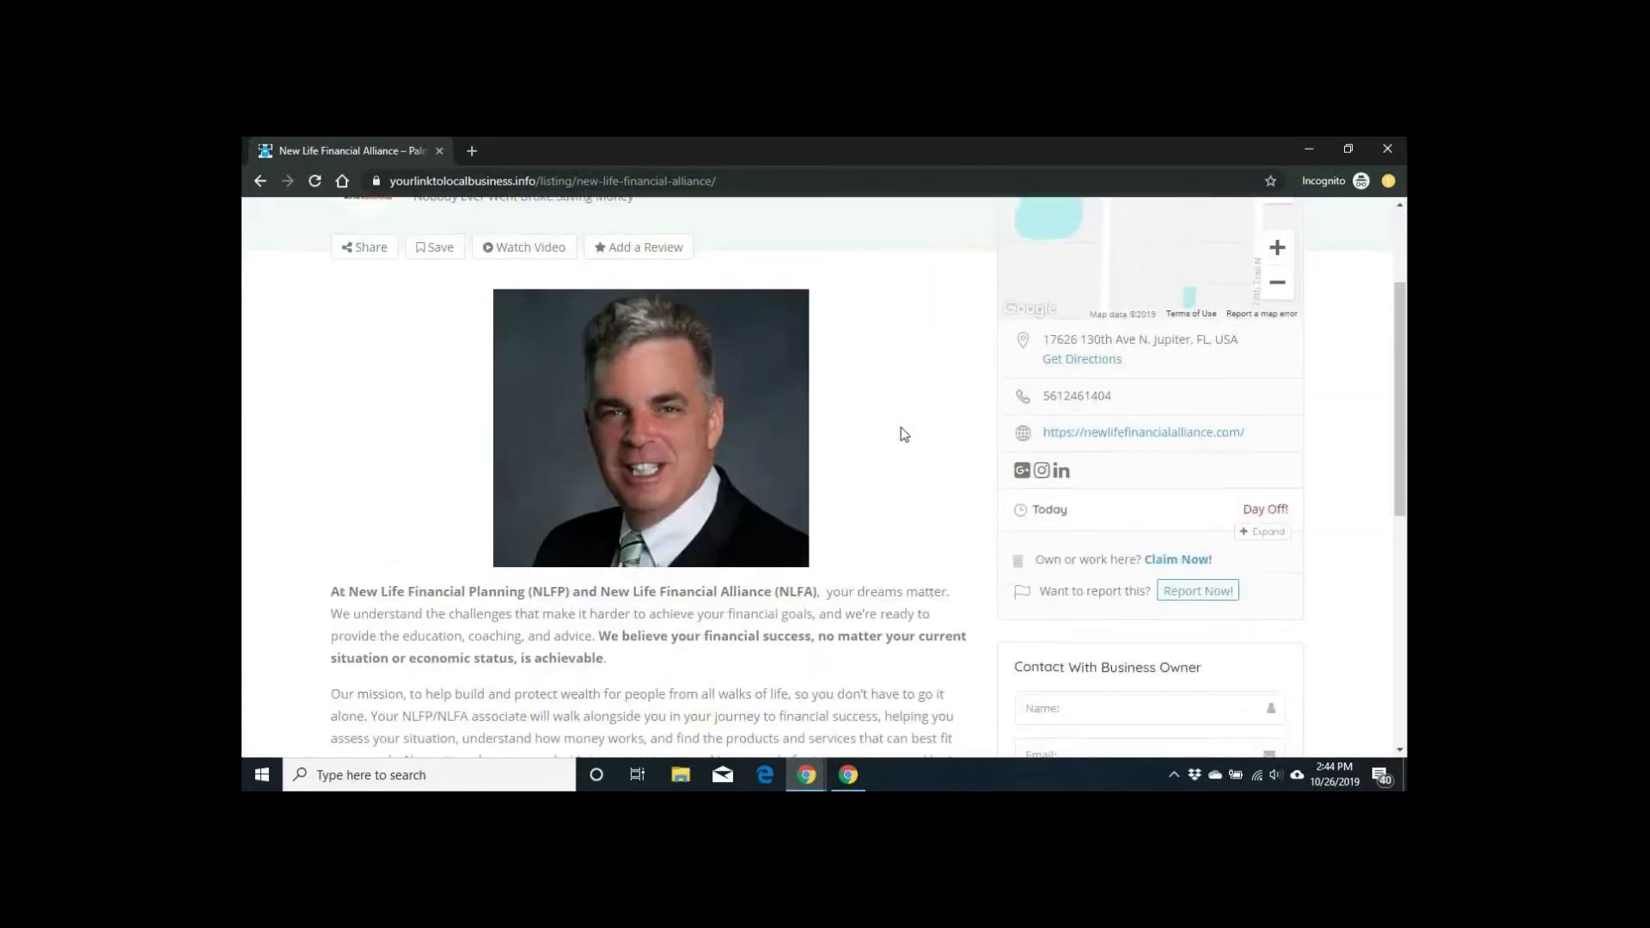
scroll(901, 426, "down", 2)
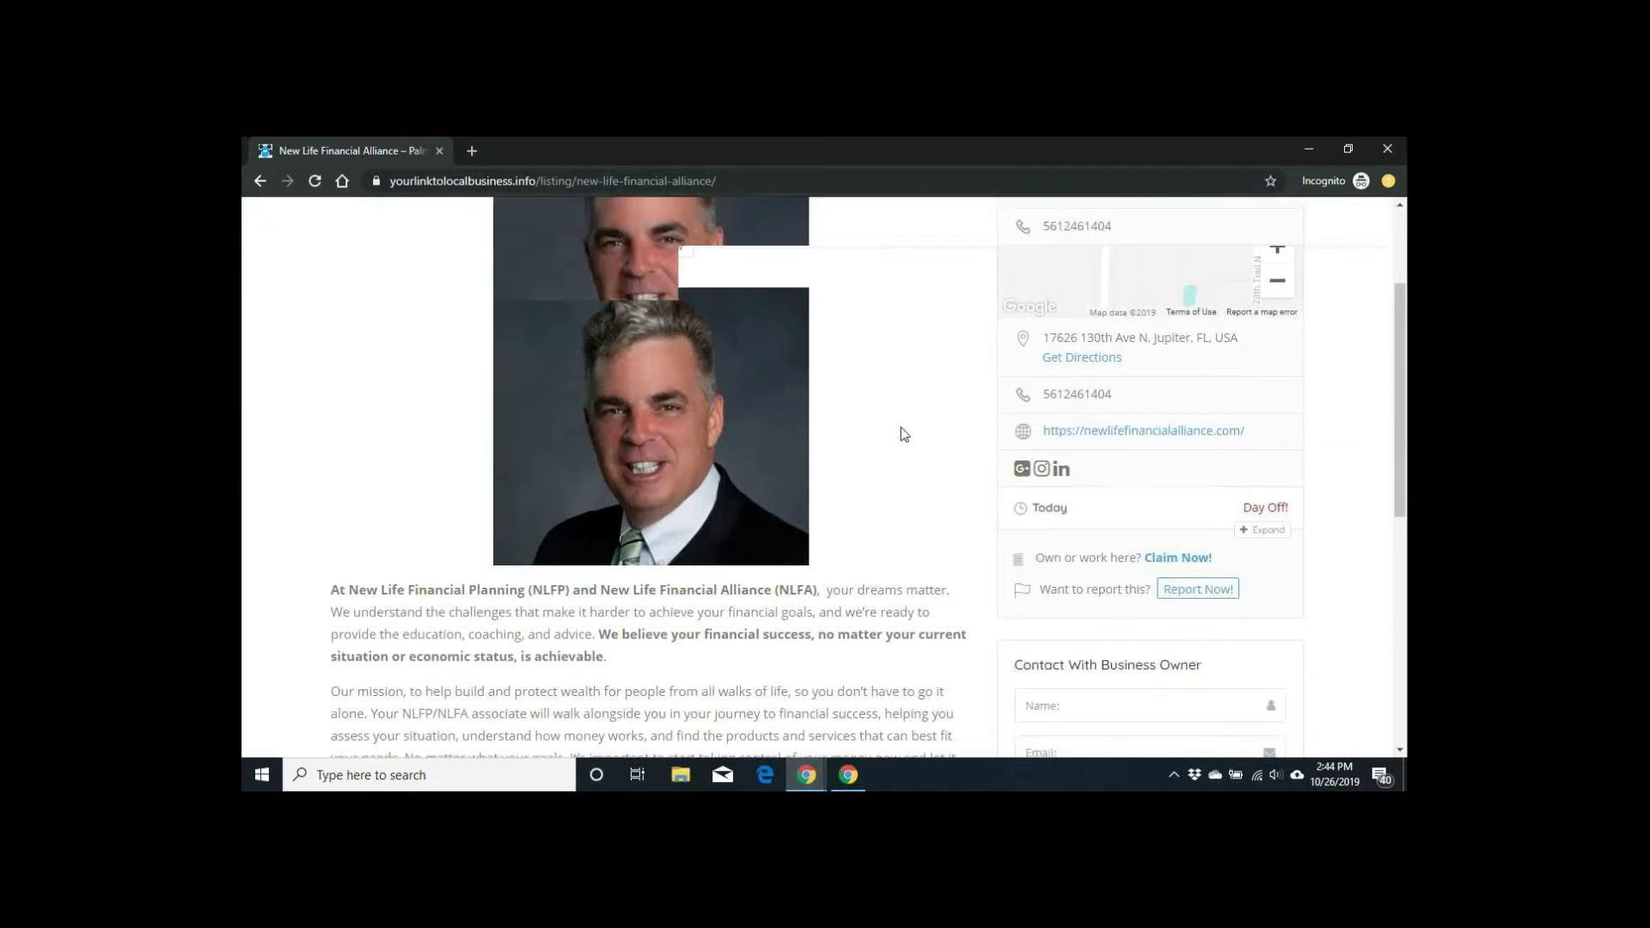
scroll(901, 427, "up", 4)
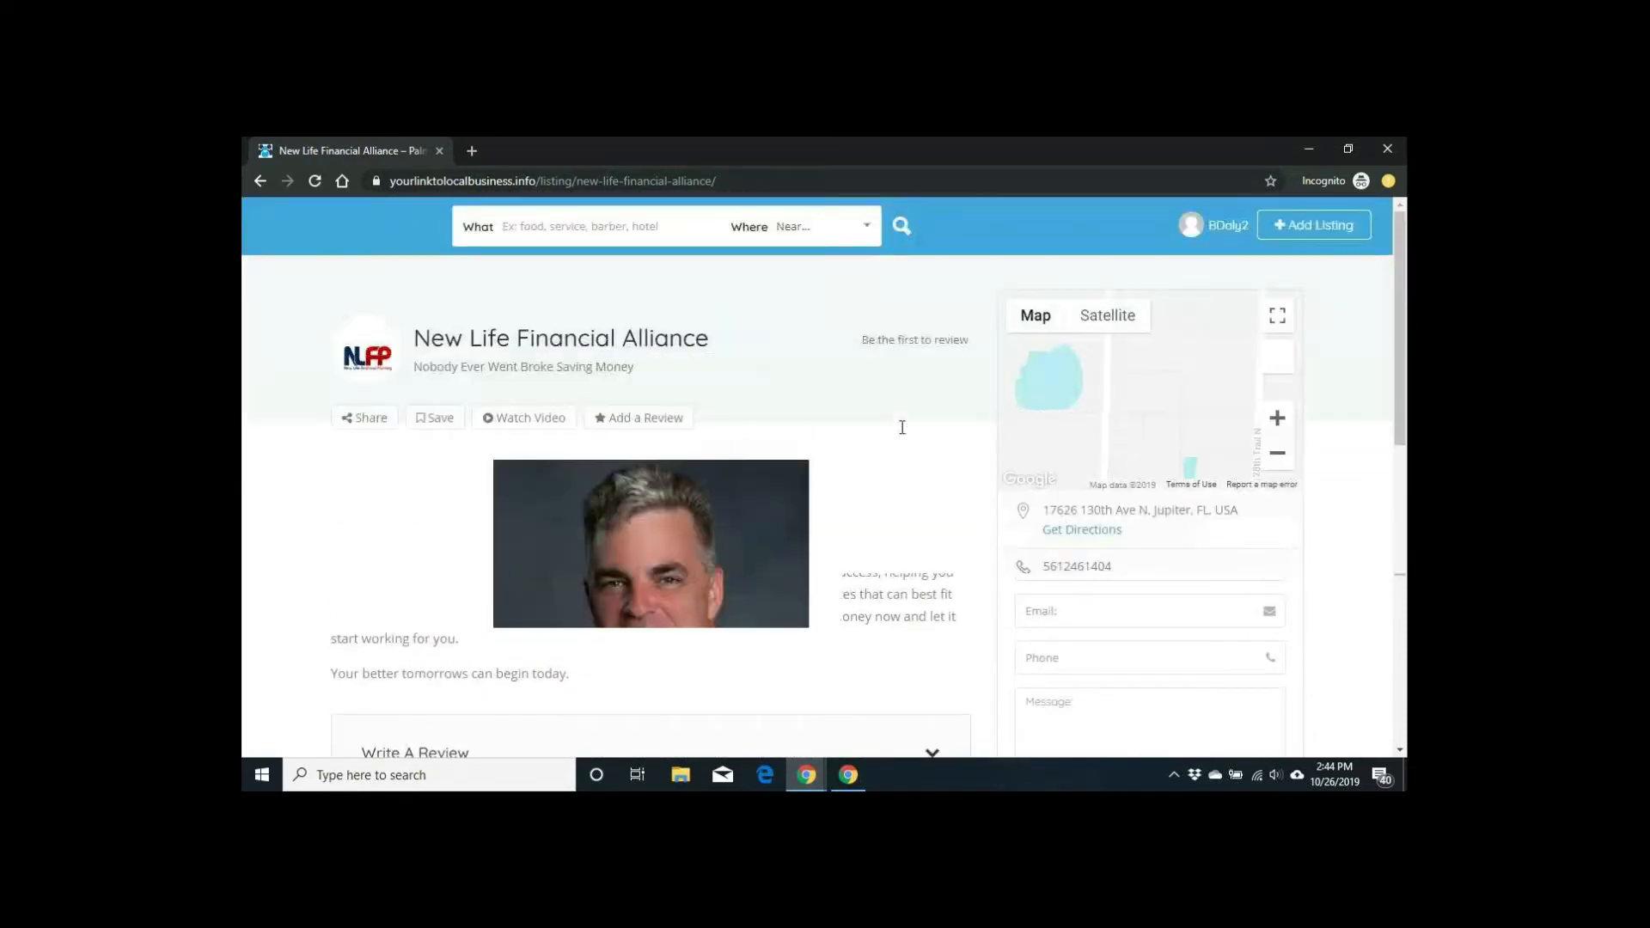
left_click(259, 181)
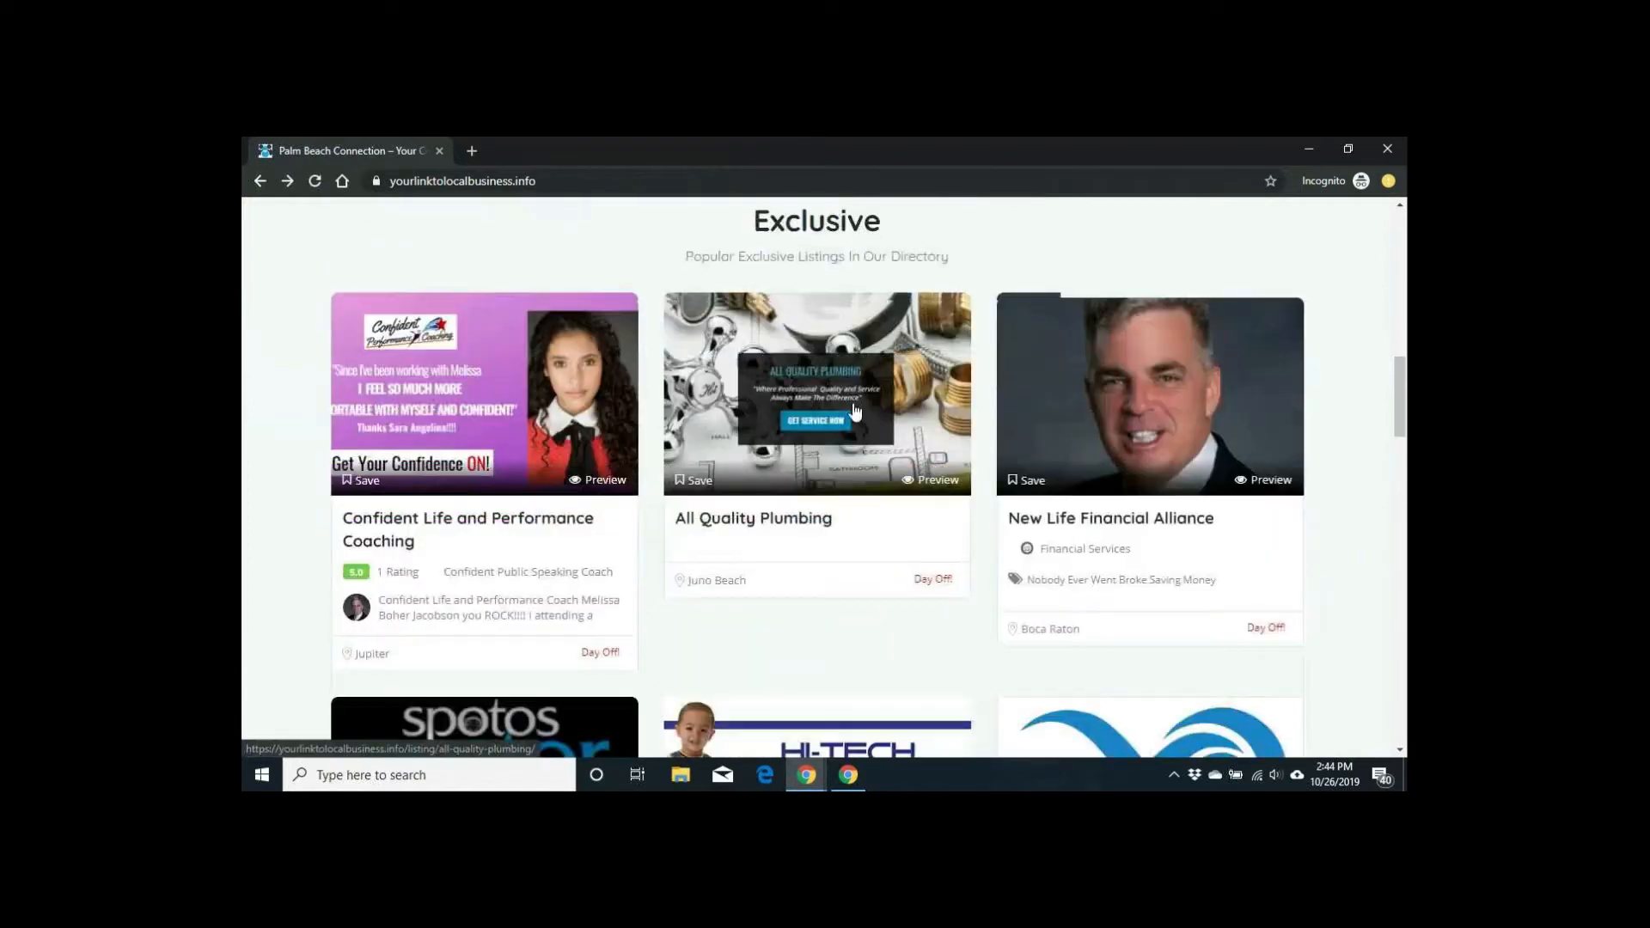
scroll(856, 410, "up", 1)
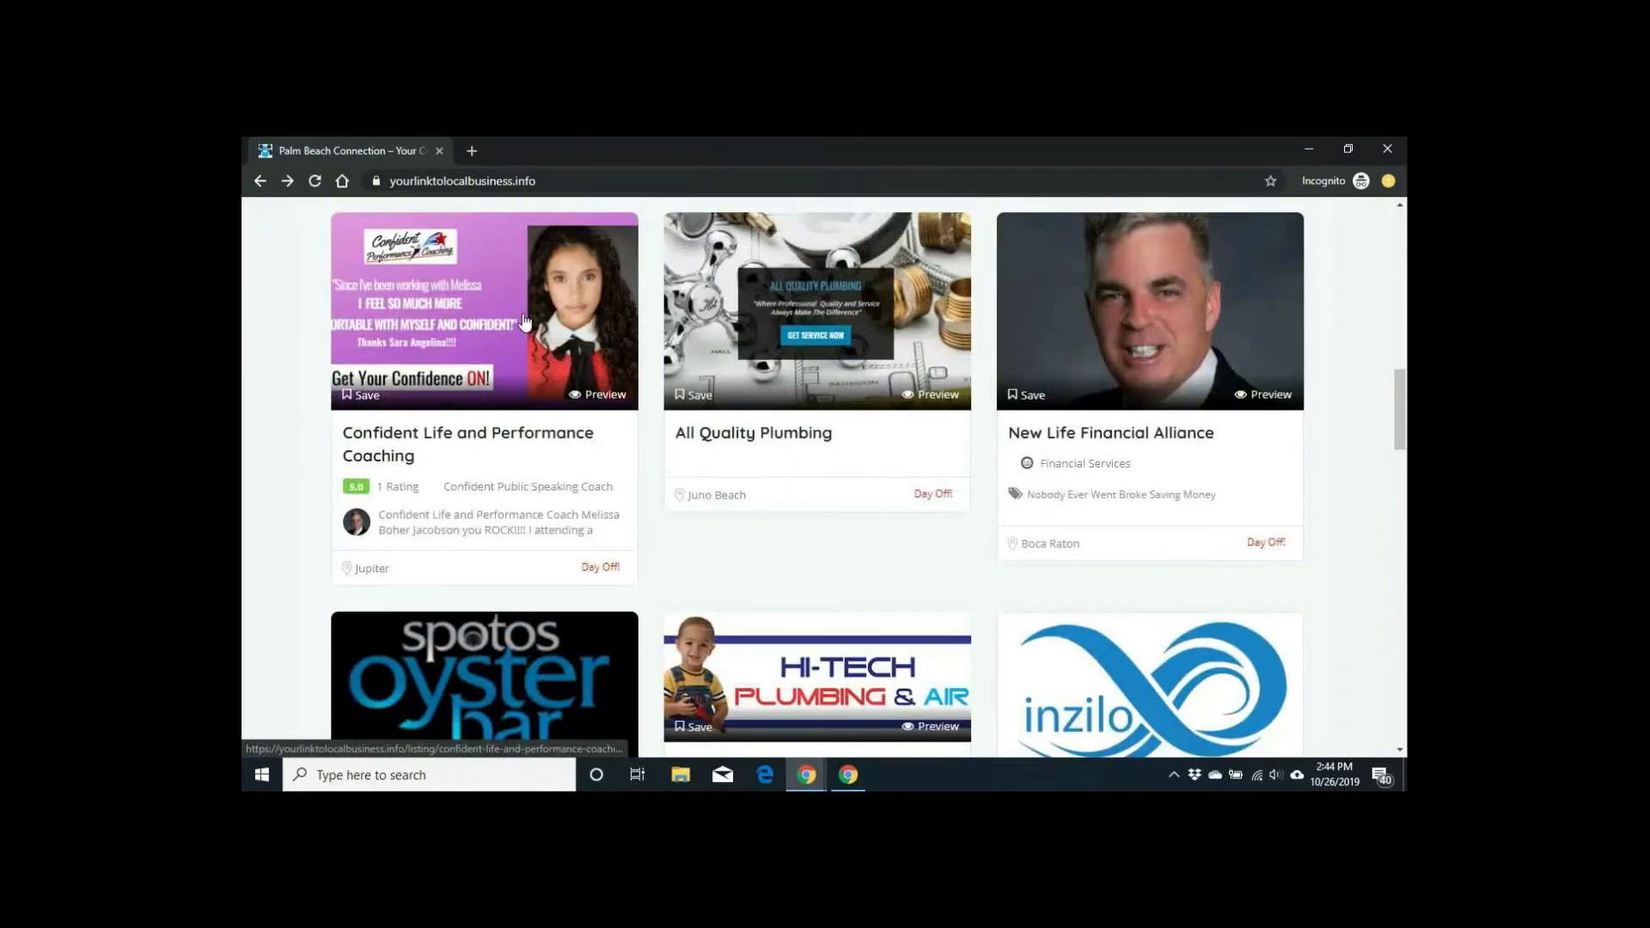
Step: Open Confident Life and Performance Coaching and scroll down through its description and video to the 5.0 review
left_click(525, 321)
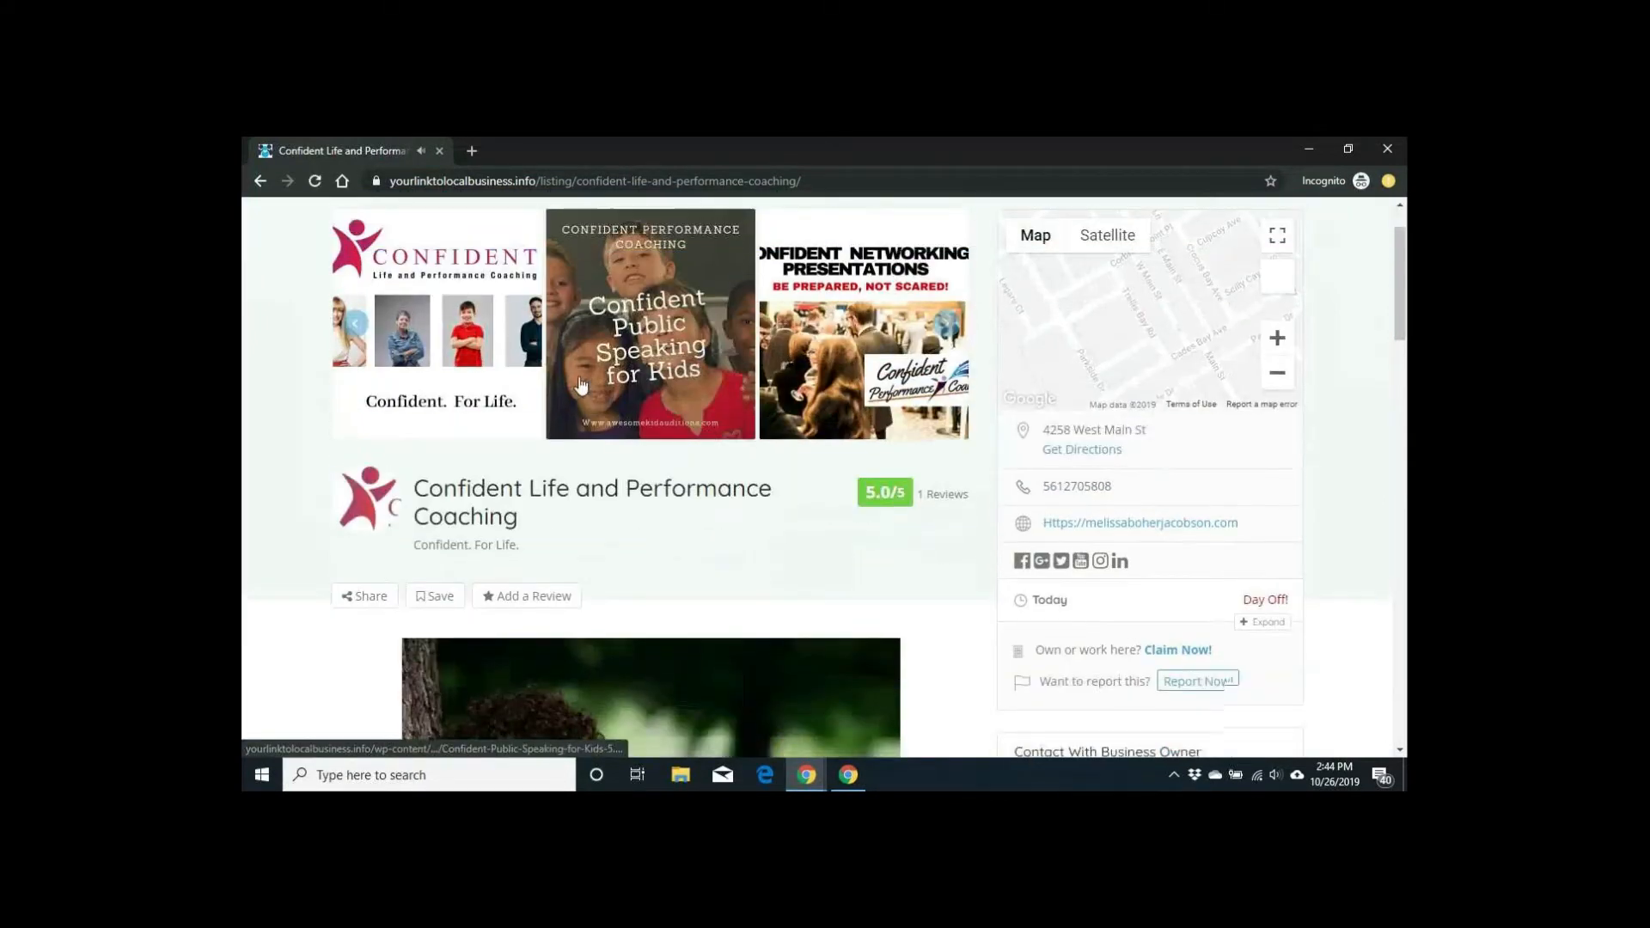
scroll(581, 384, "down", 3)
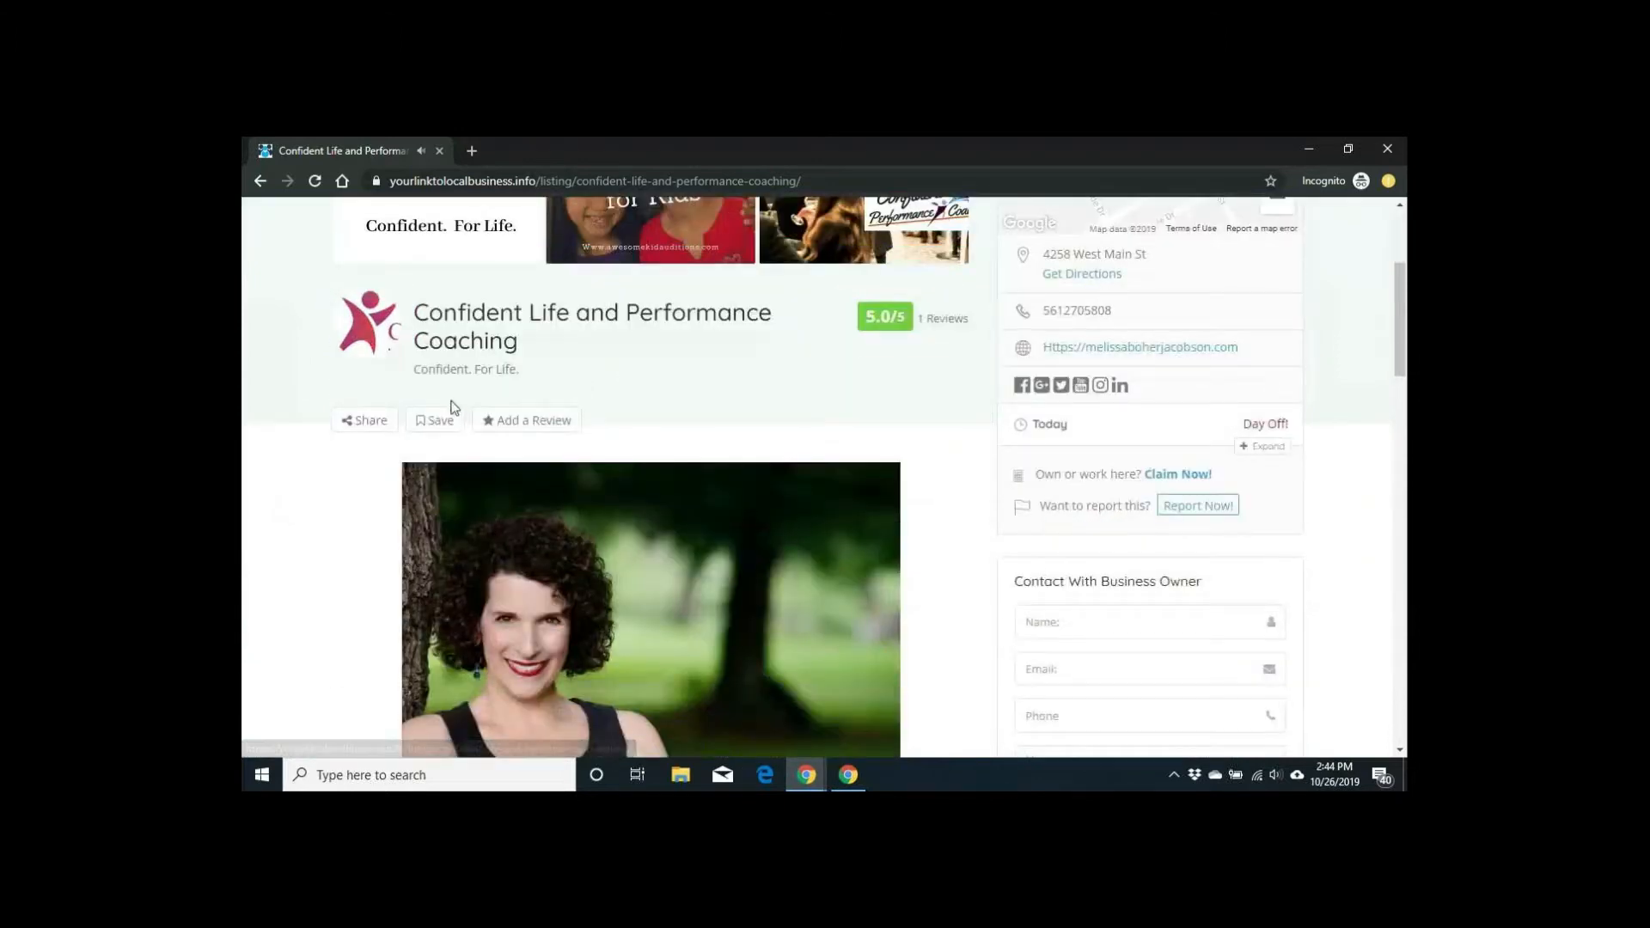
scroll(727, 404, "down", 2)
scroll(733, 402, "down", 2)
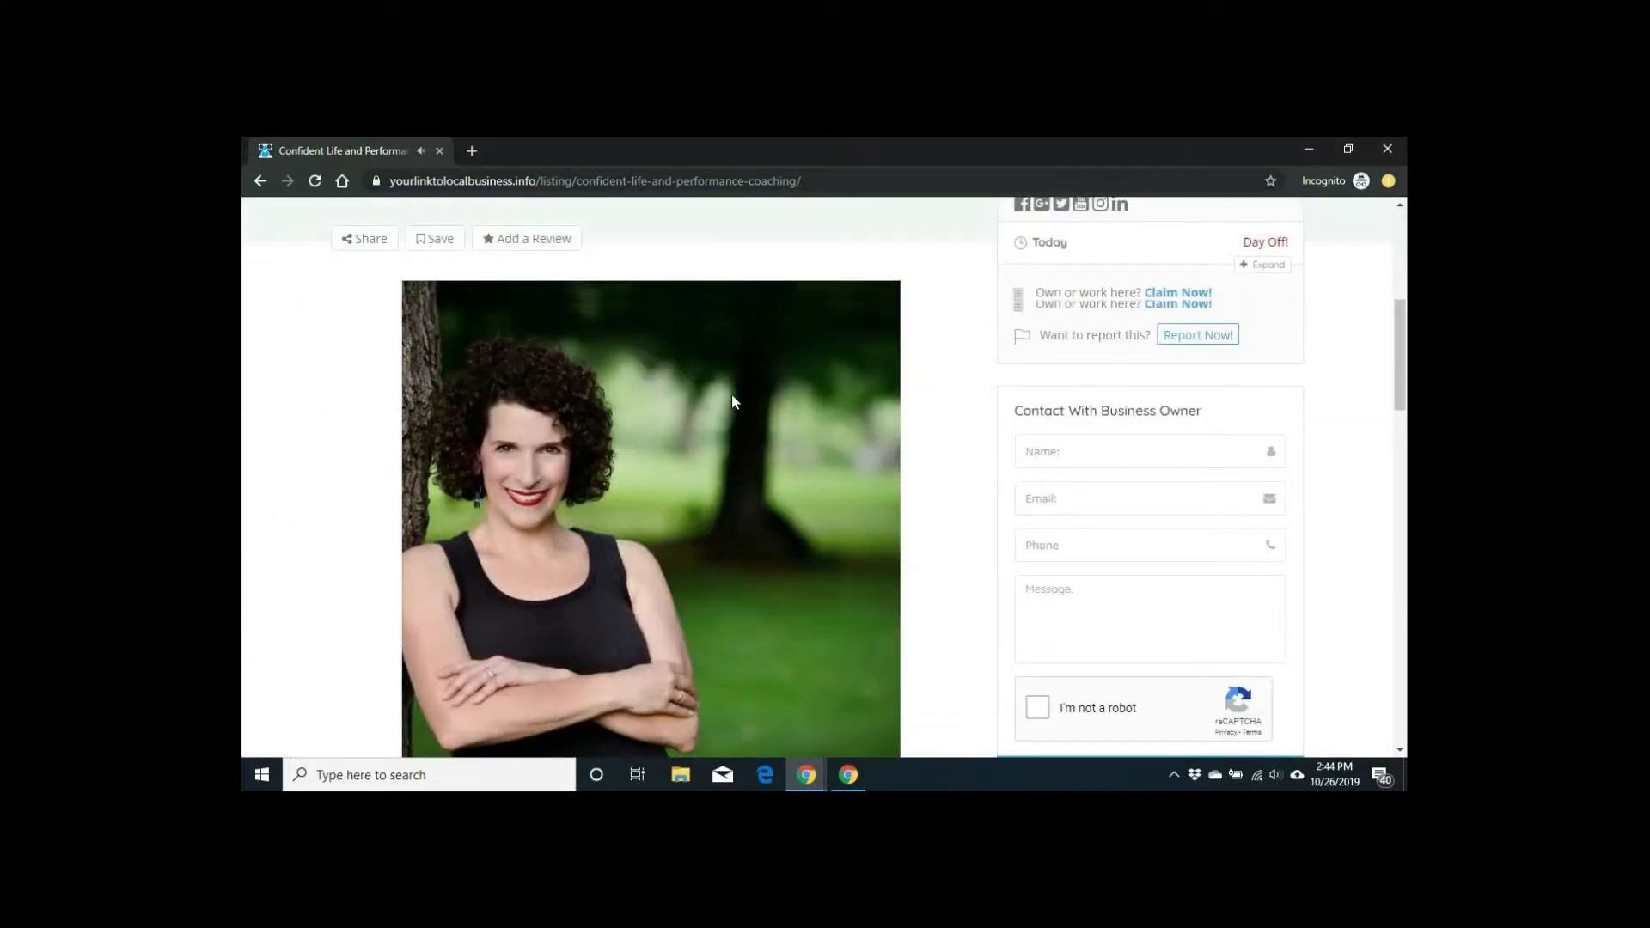
scroll(732, 401, "down", 4)
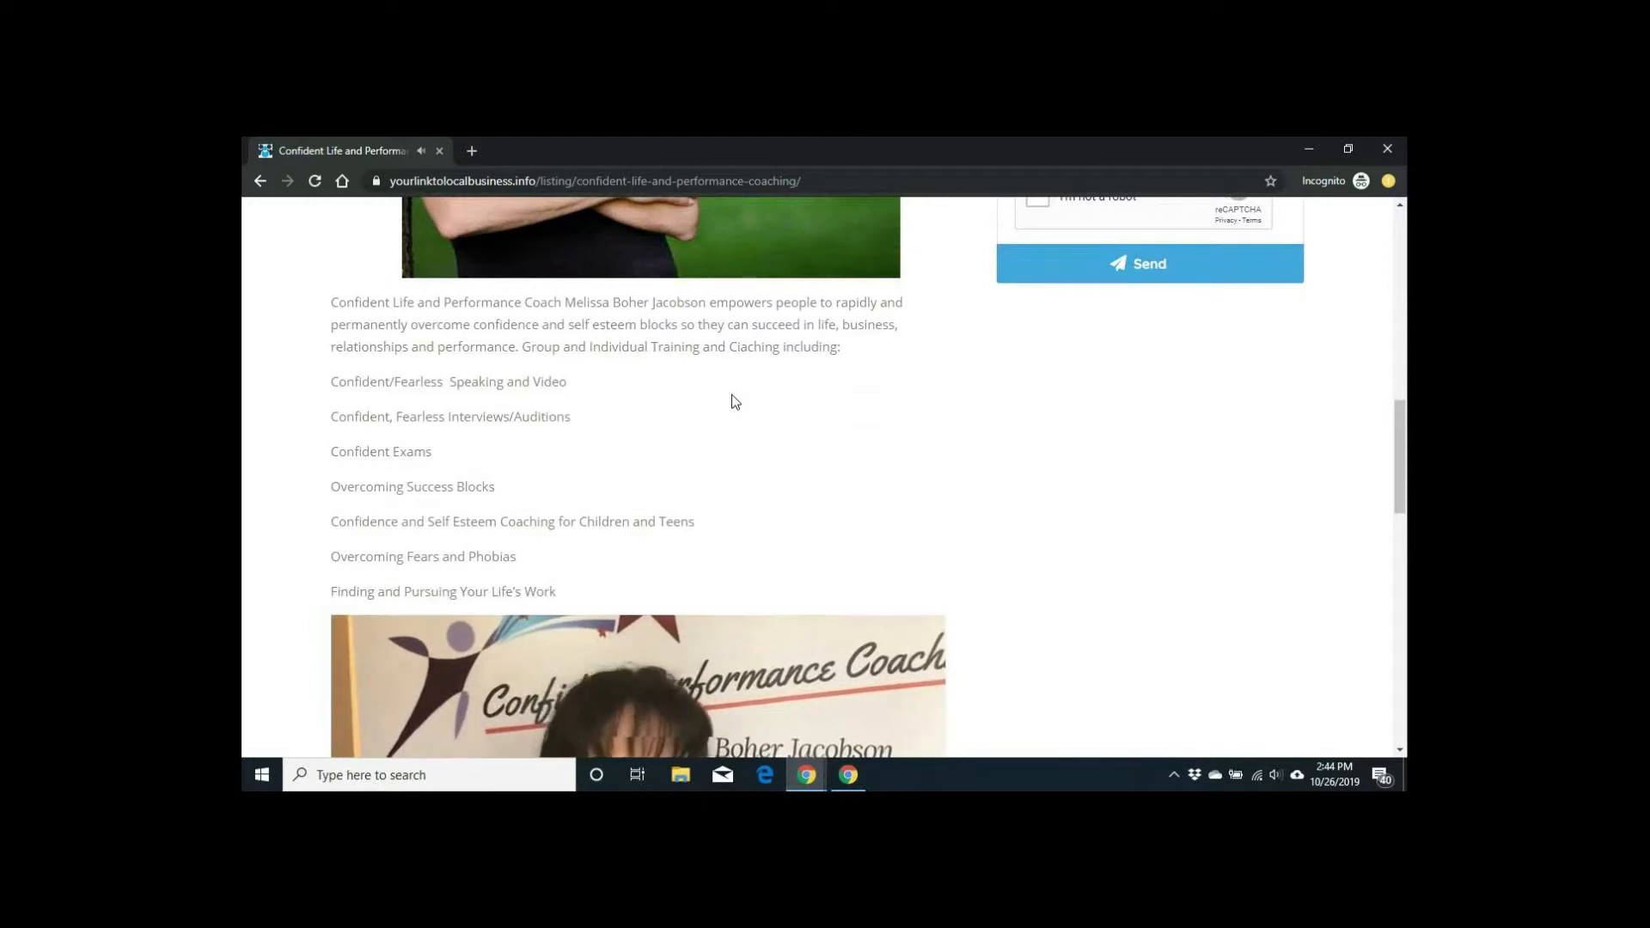
scroll(735, 402, "down", 1)
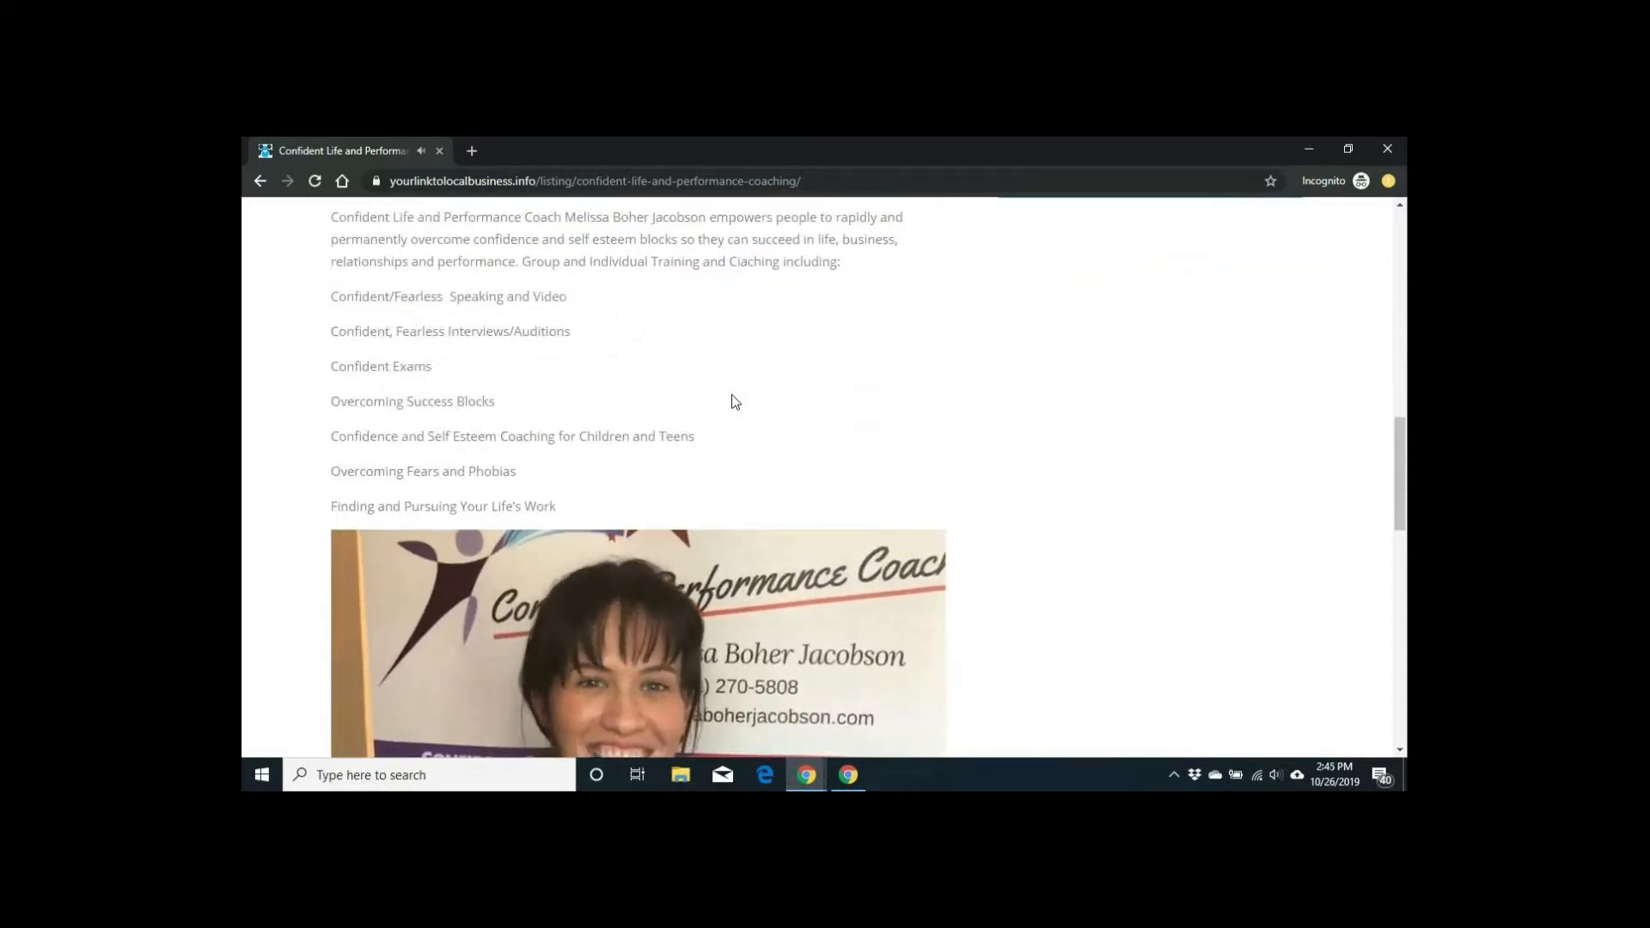
scroll(735, 402, "down", 2)
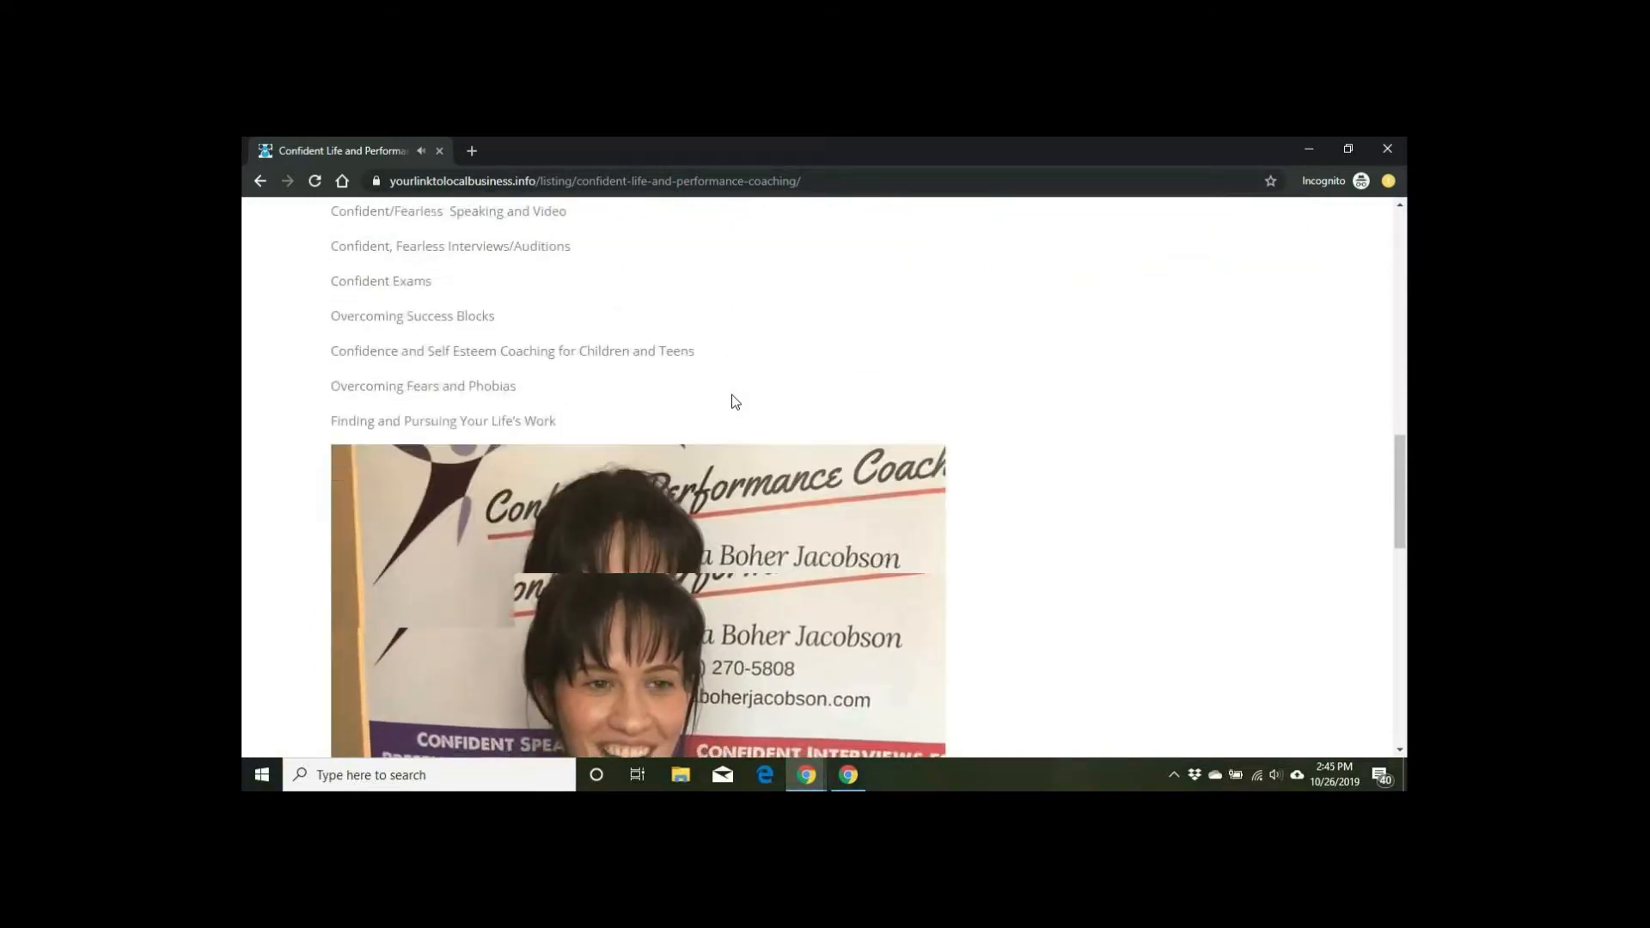
scroll(733, 401, "down", 1)
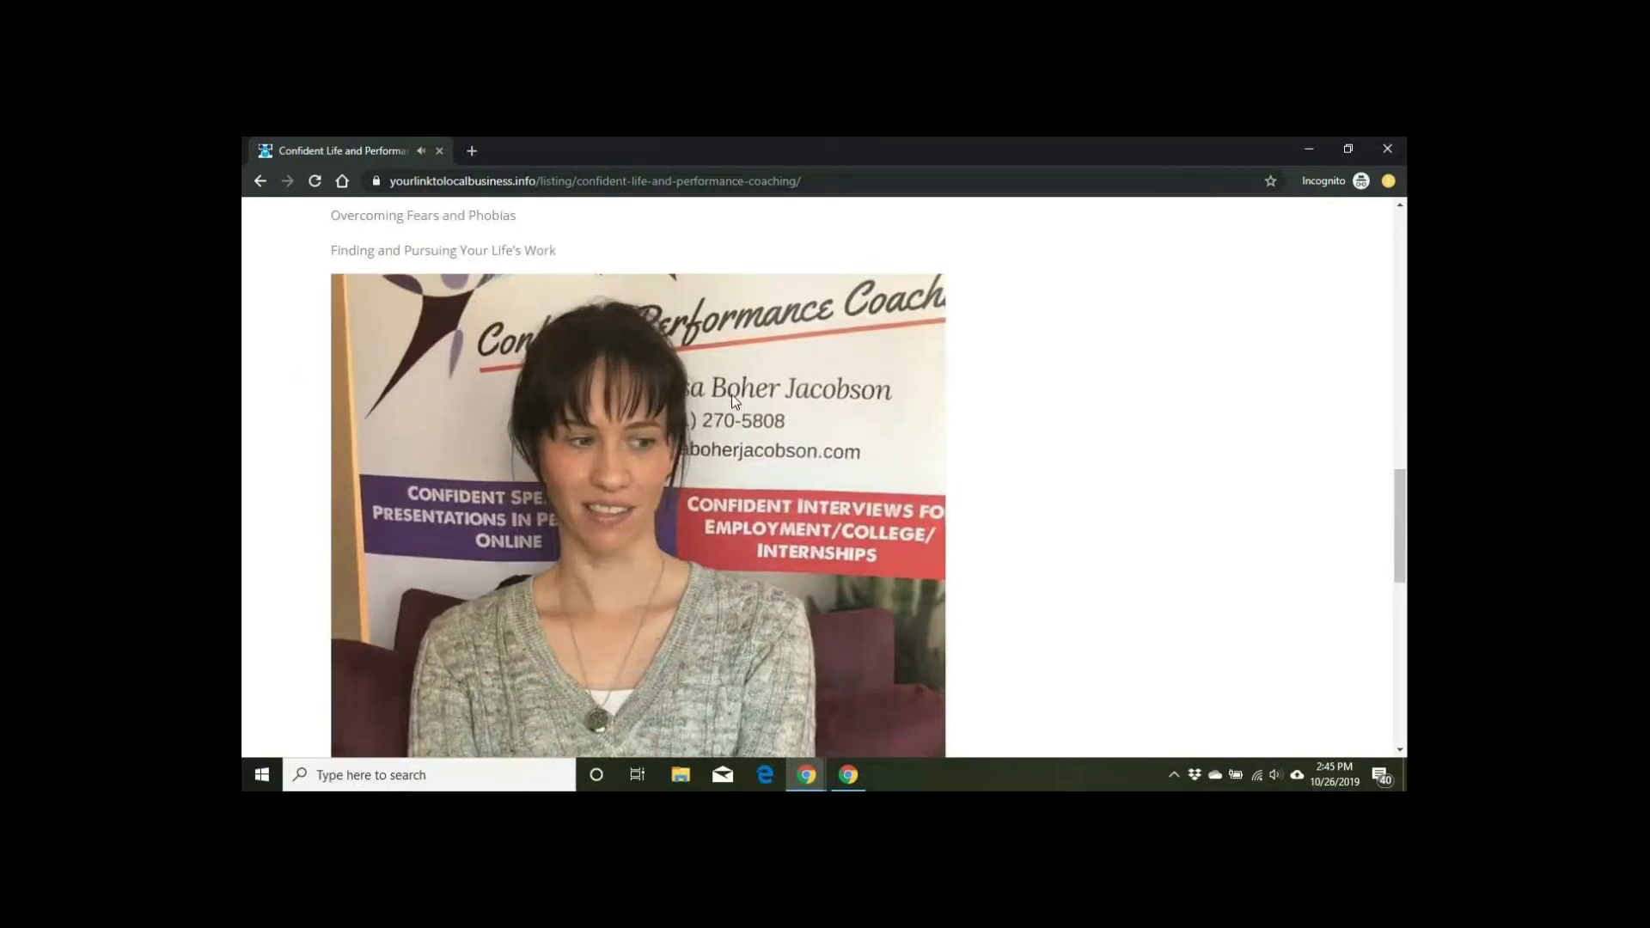
scroll(730, 395, "down", 2)
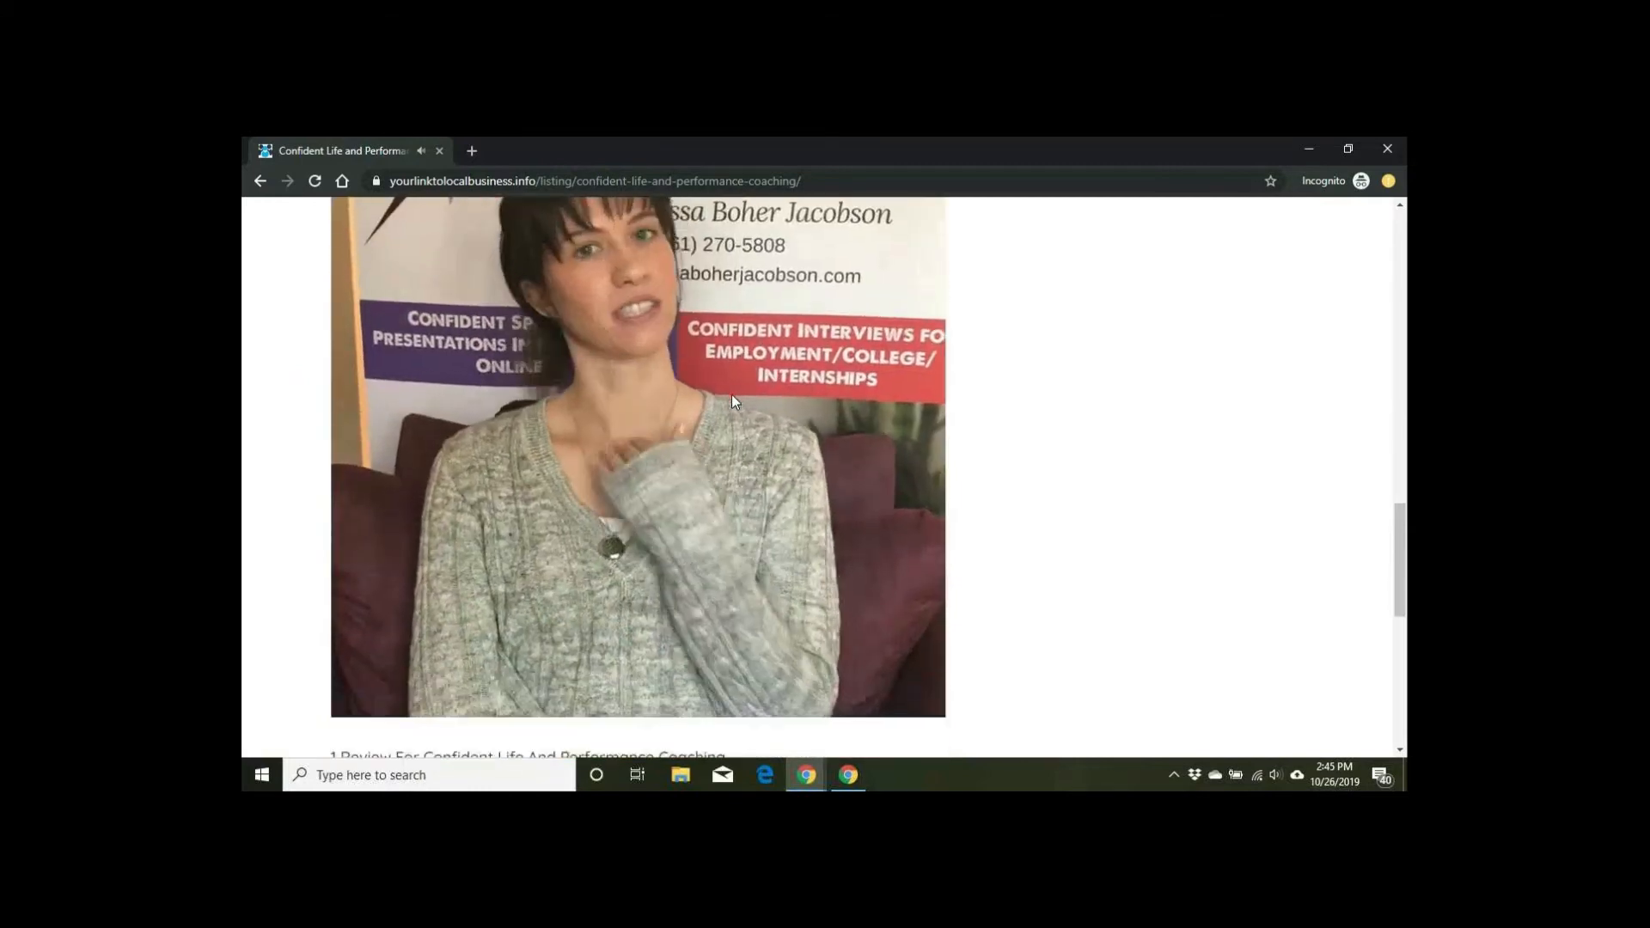
scroll(731, 395, "down", 2)
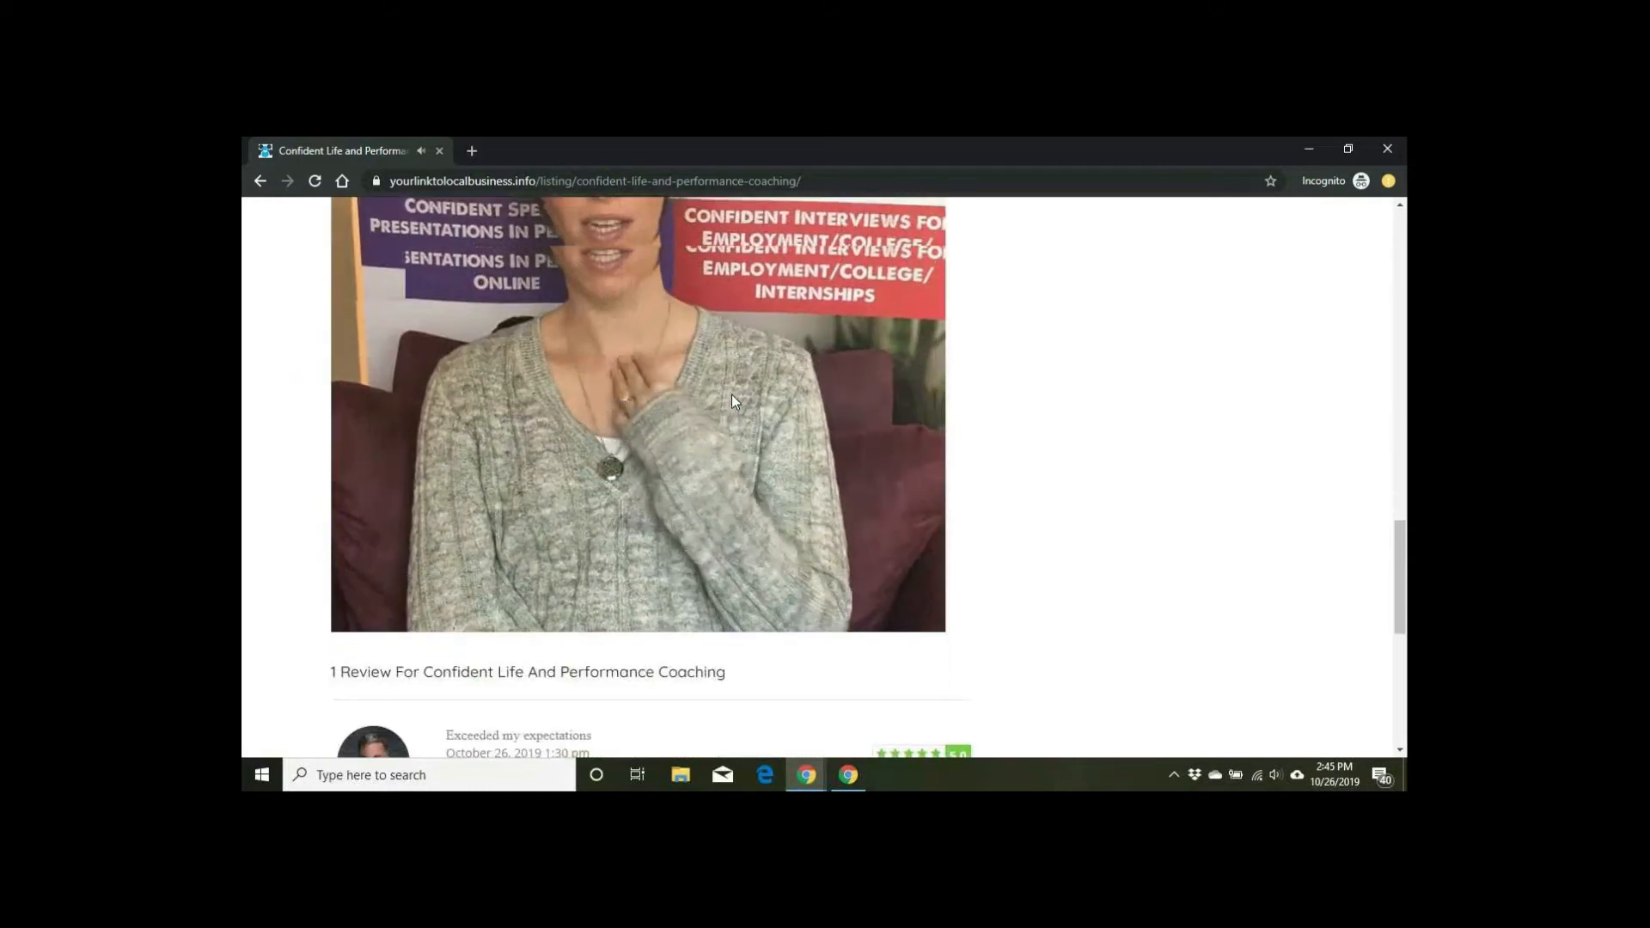
scroll(735, 402, "down", 1)
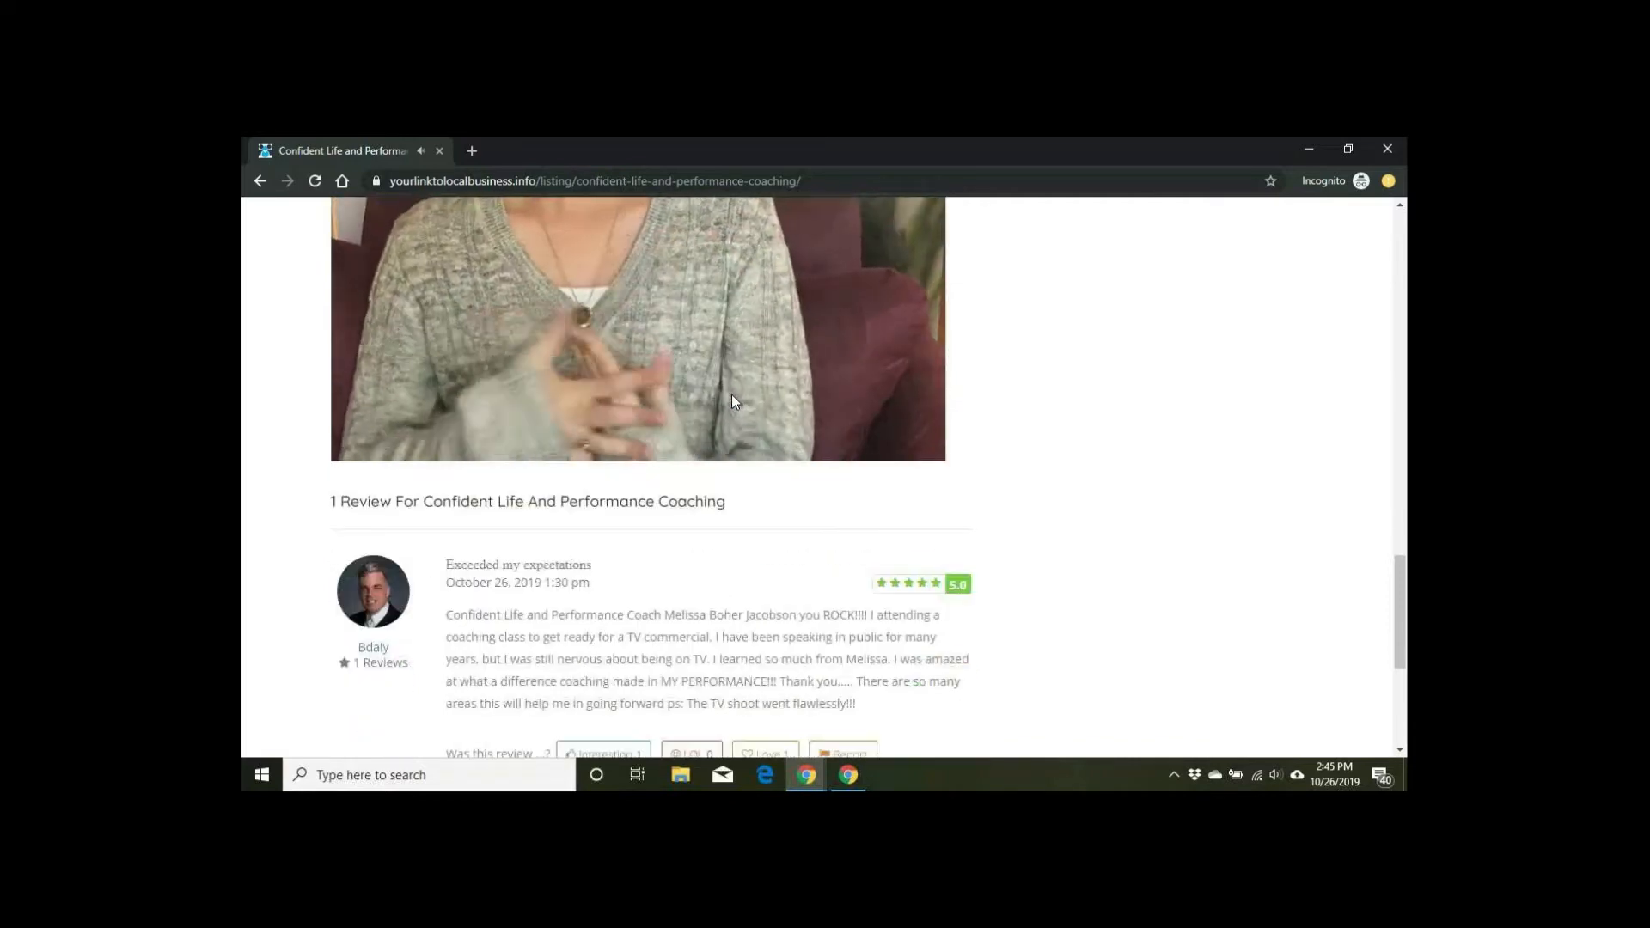
scroll(734, 401, "down", 1)
scroll(735, 401, "down", 1)
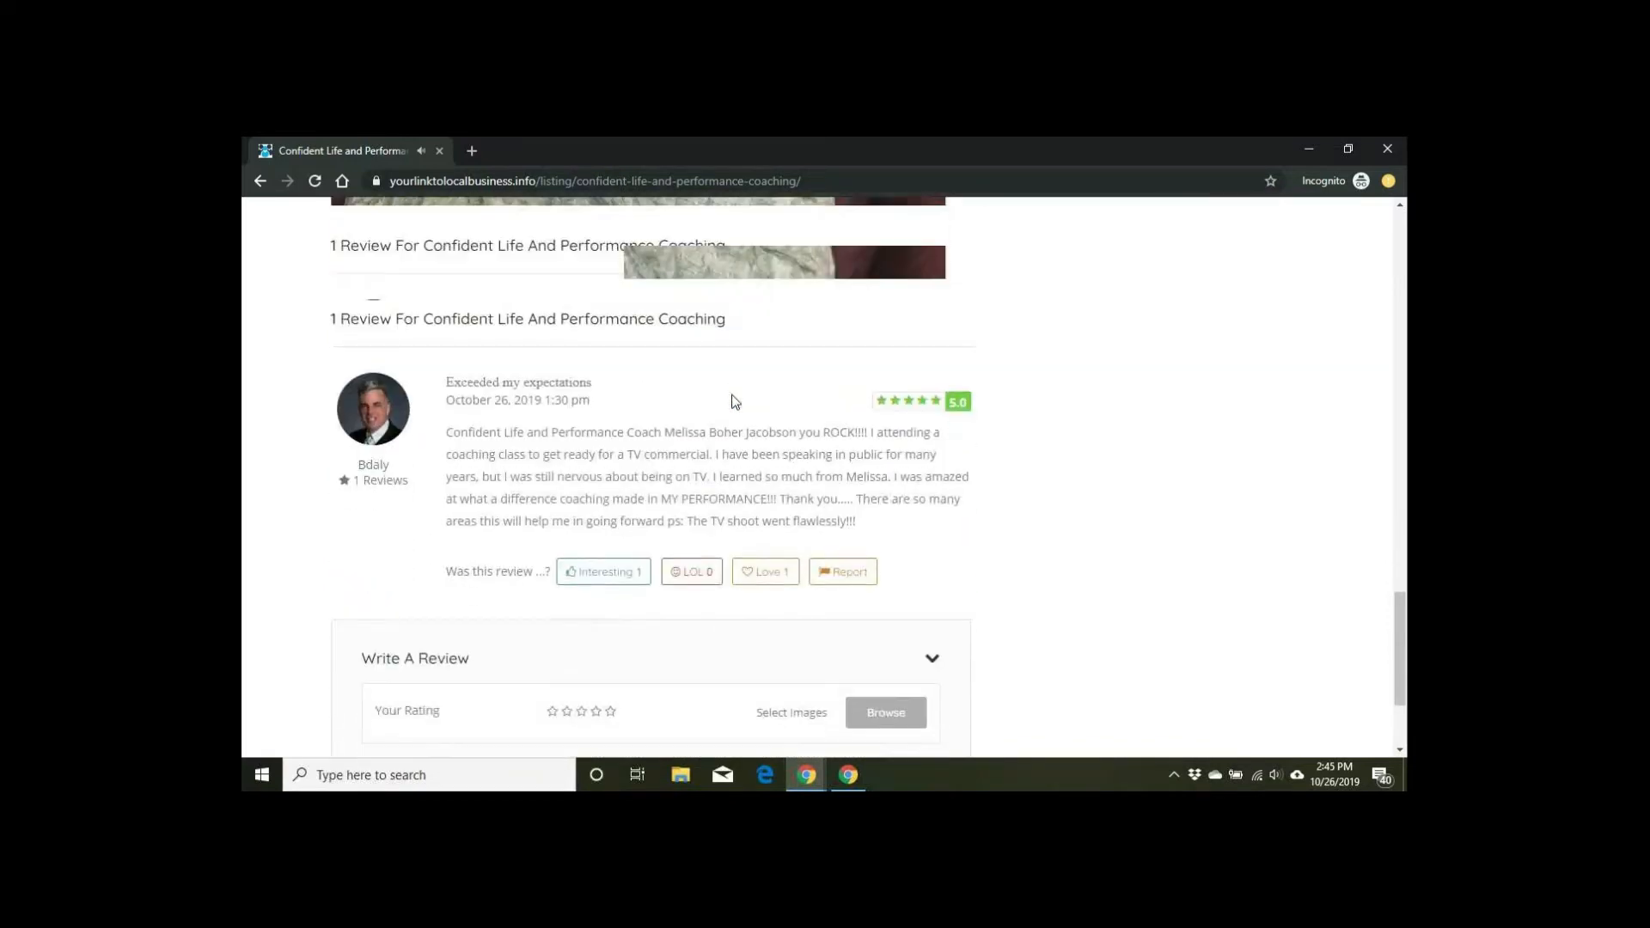
Step: Scroll the Confident Life and Performance Coaching listing back up to the top
scroll(735, 401, "up", 1)
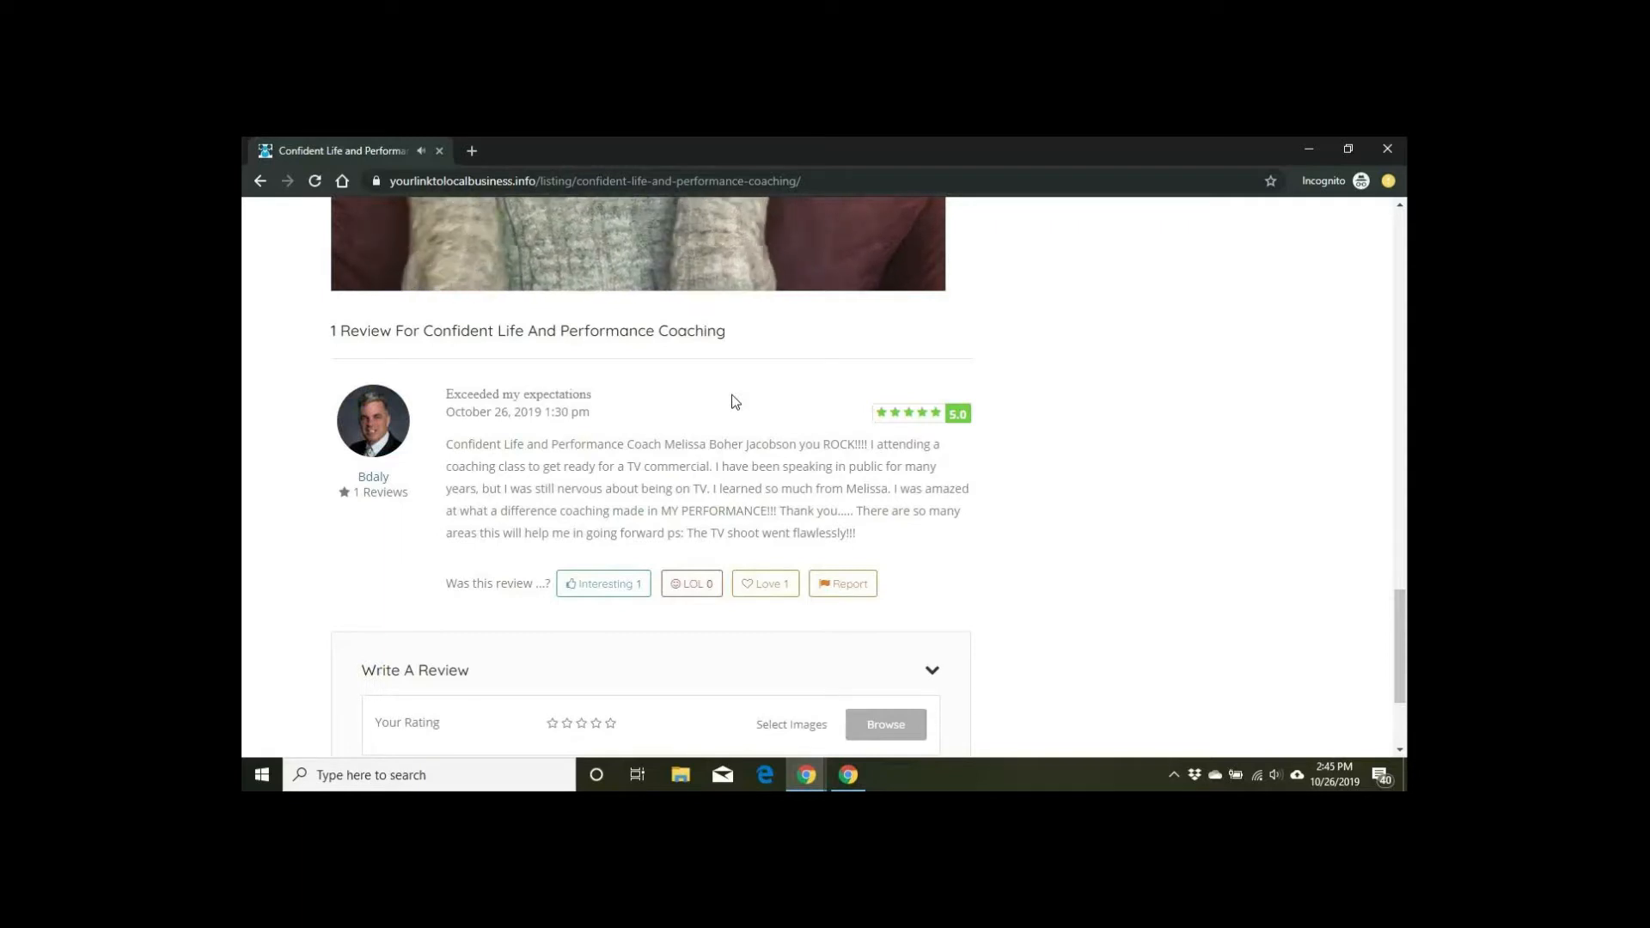
scroll(735, 401, "down", 2)
scroll(732, 401, "up", 6)
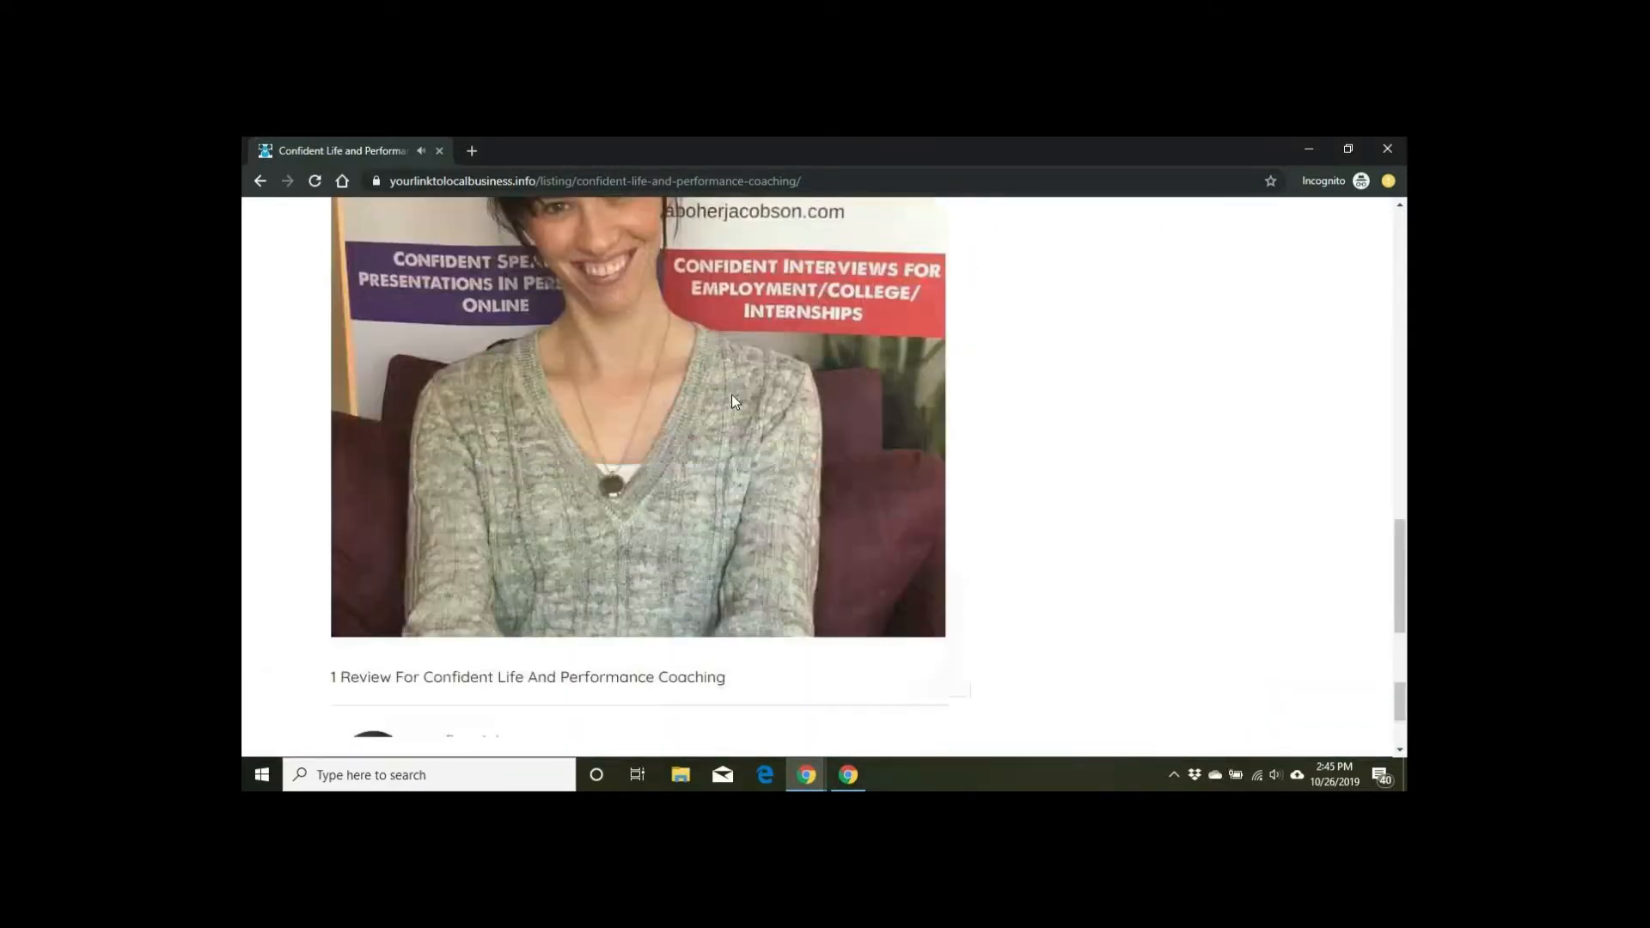
scroll(730, 395, "up", 6)
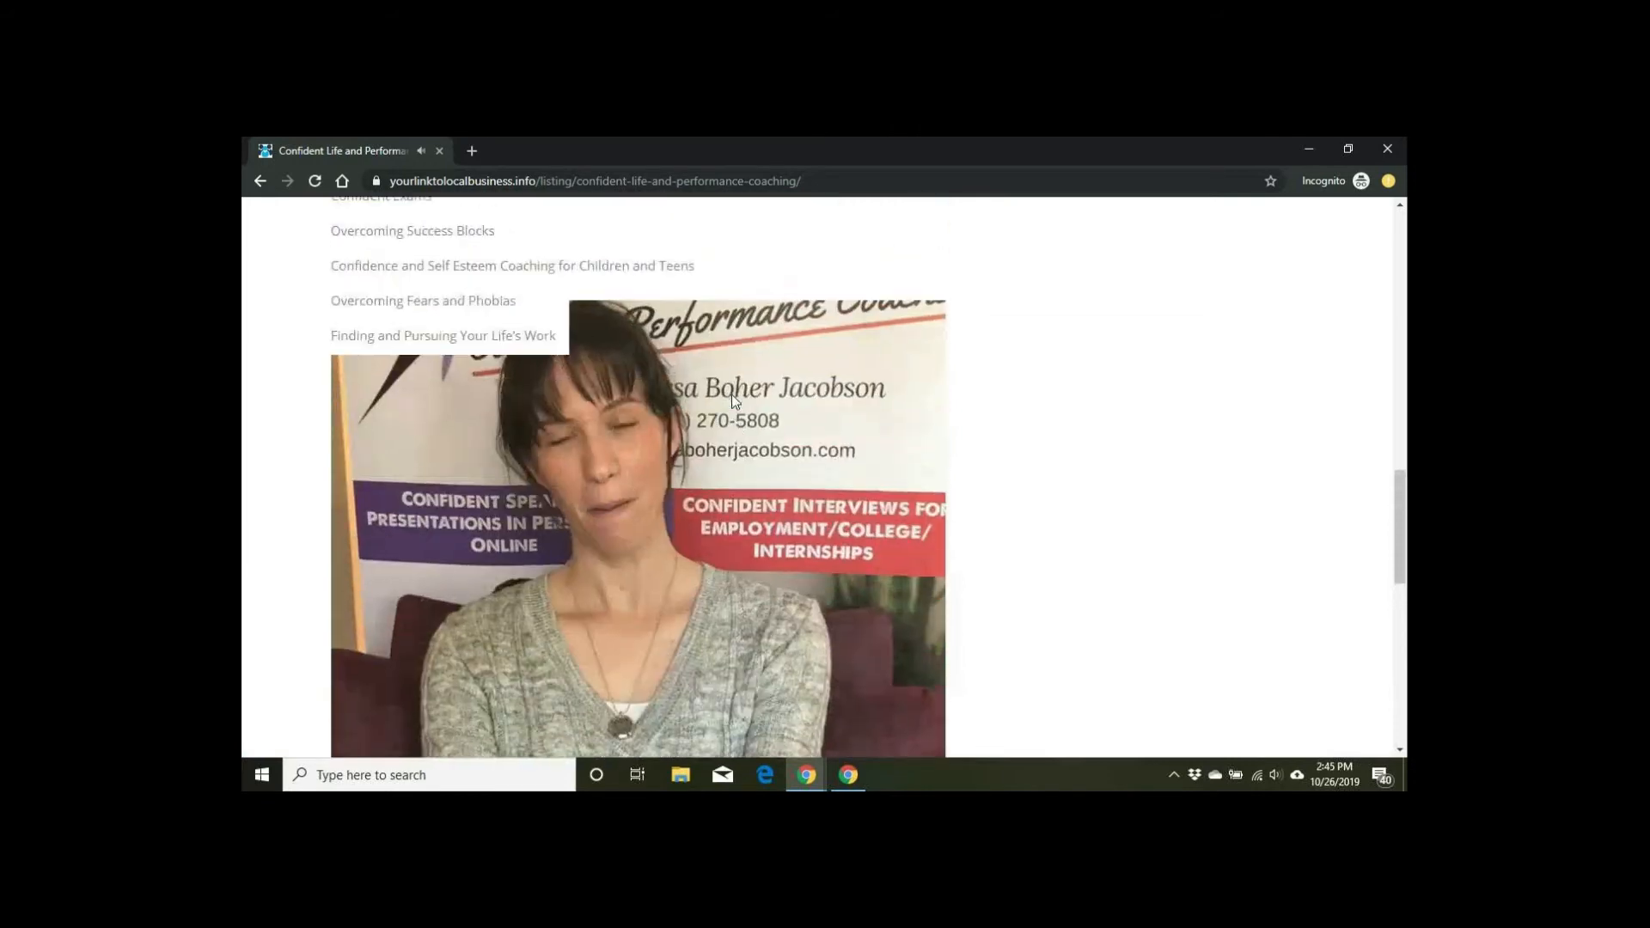
scroll(733, 394, "up", 6)
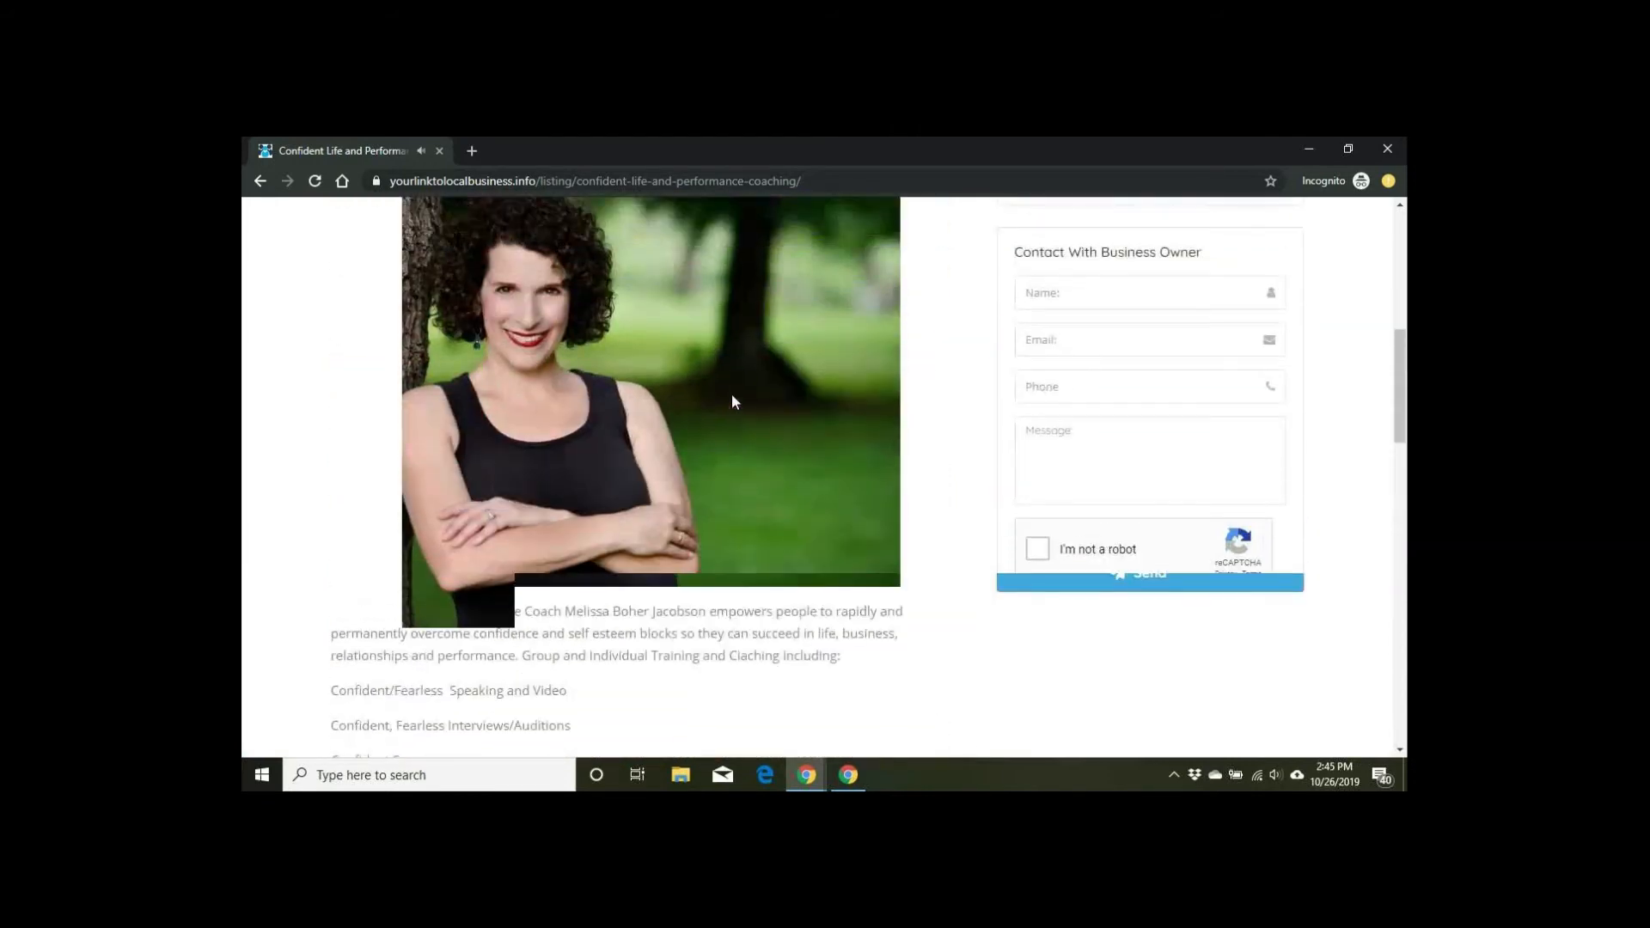
scroll(735, 401, "up", 2)
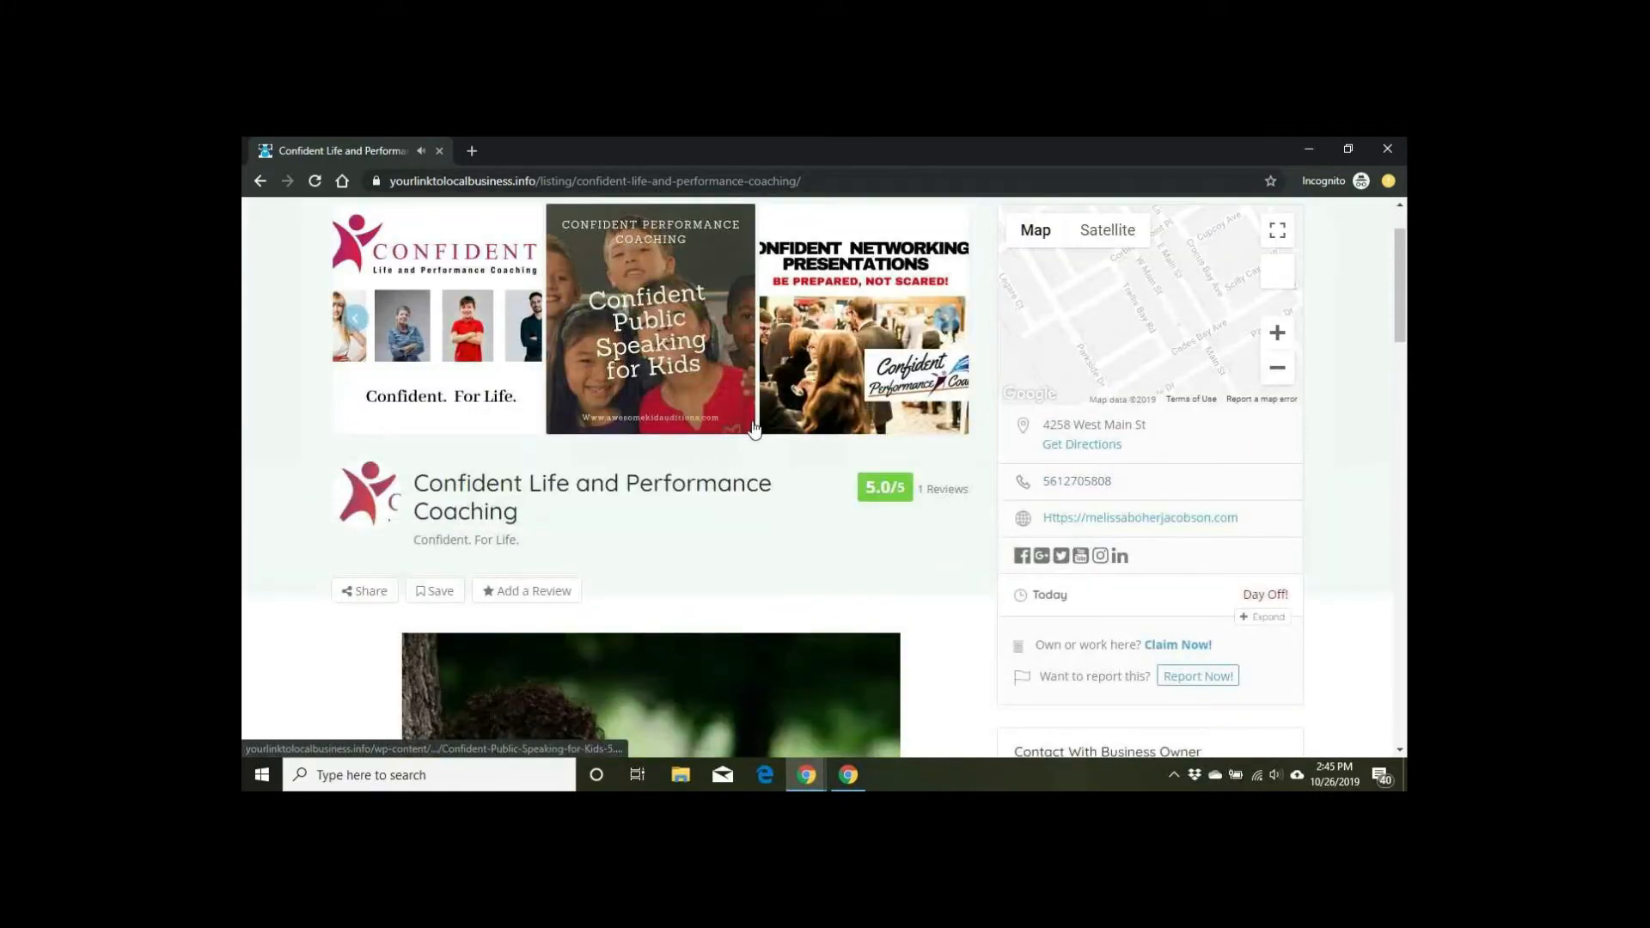
scroll(756, 425, "up", 1)
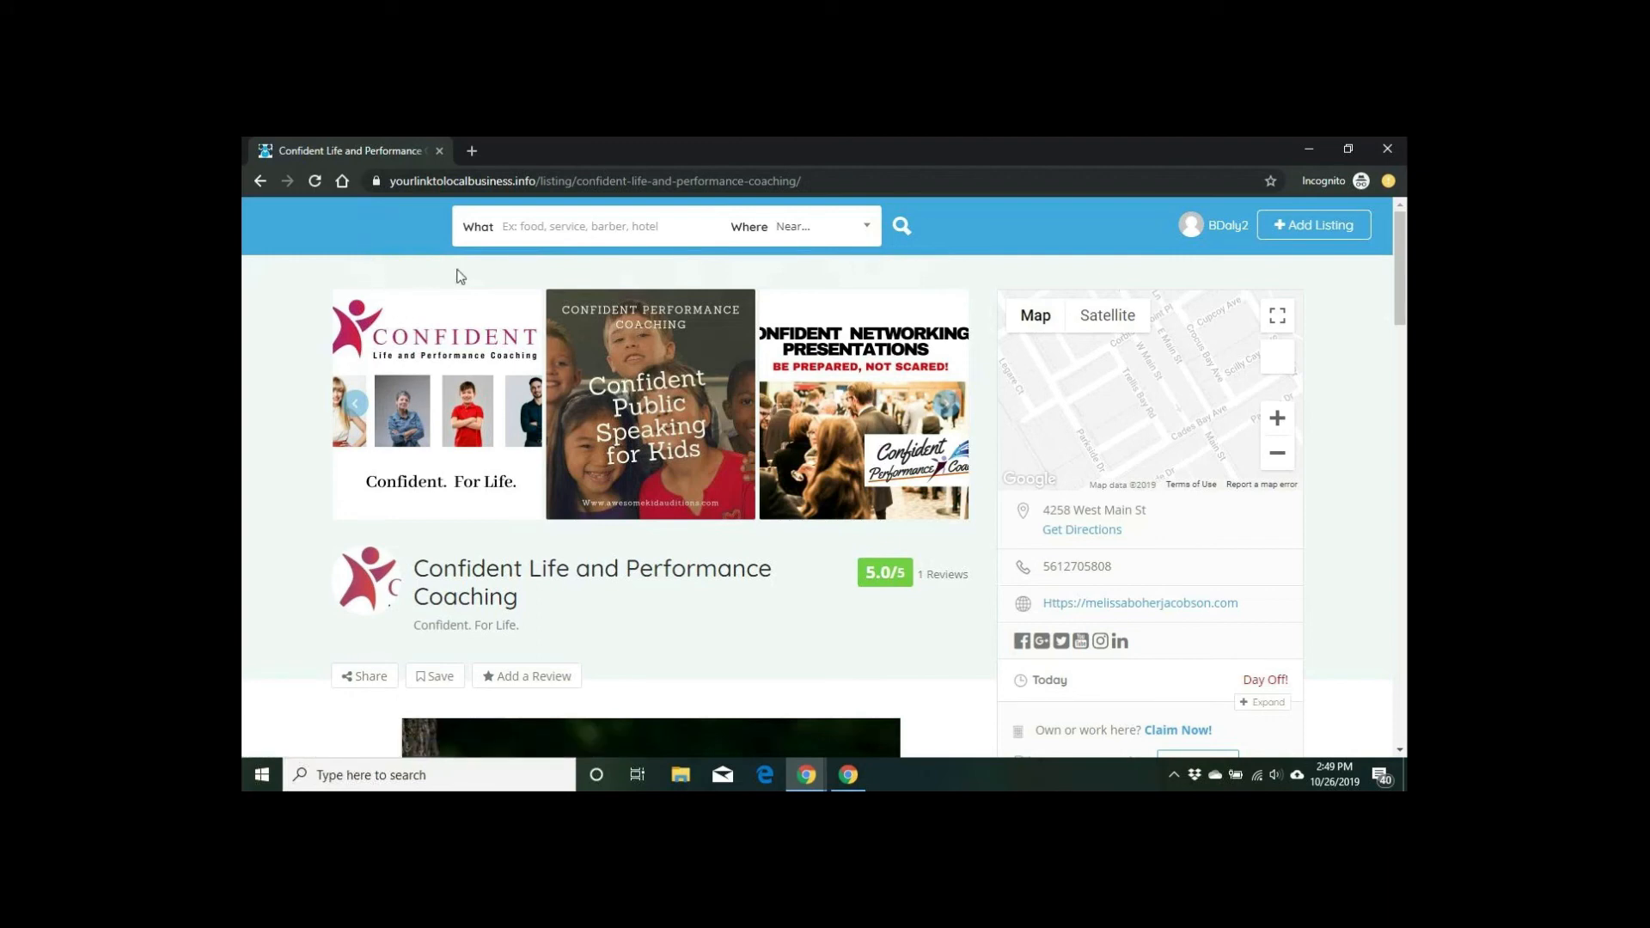
Step: Choose Dashboard from the account name menu to show the zero-count stat cards
left_click(1234, 232)
left_click(1143, 271)
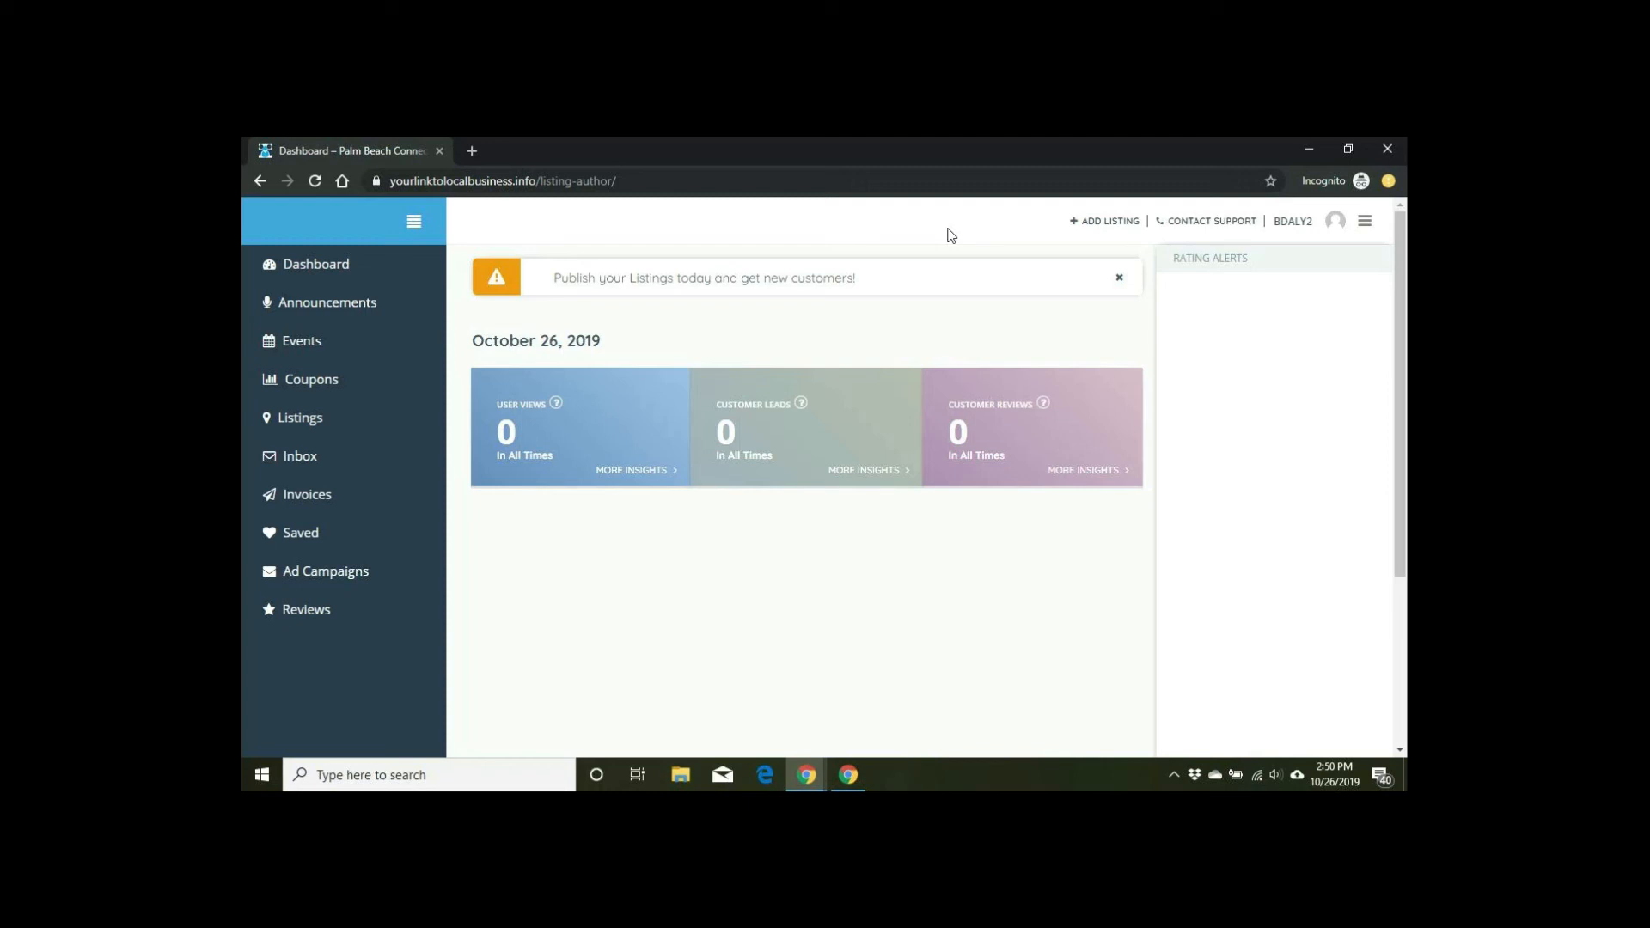
Step: Show the Chrome window thumbnails from the Windows taskbar
left_click(817, 785)
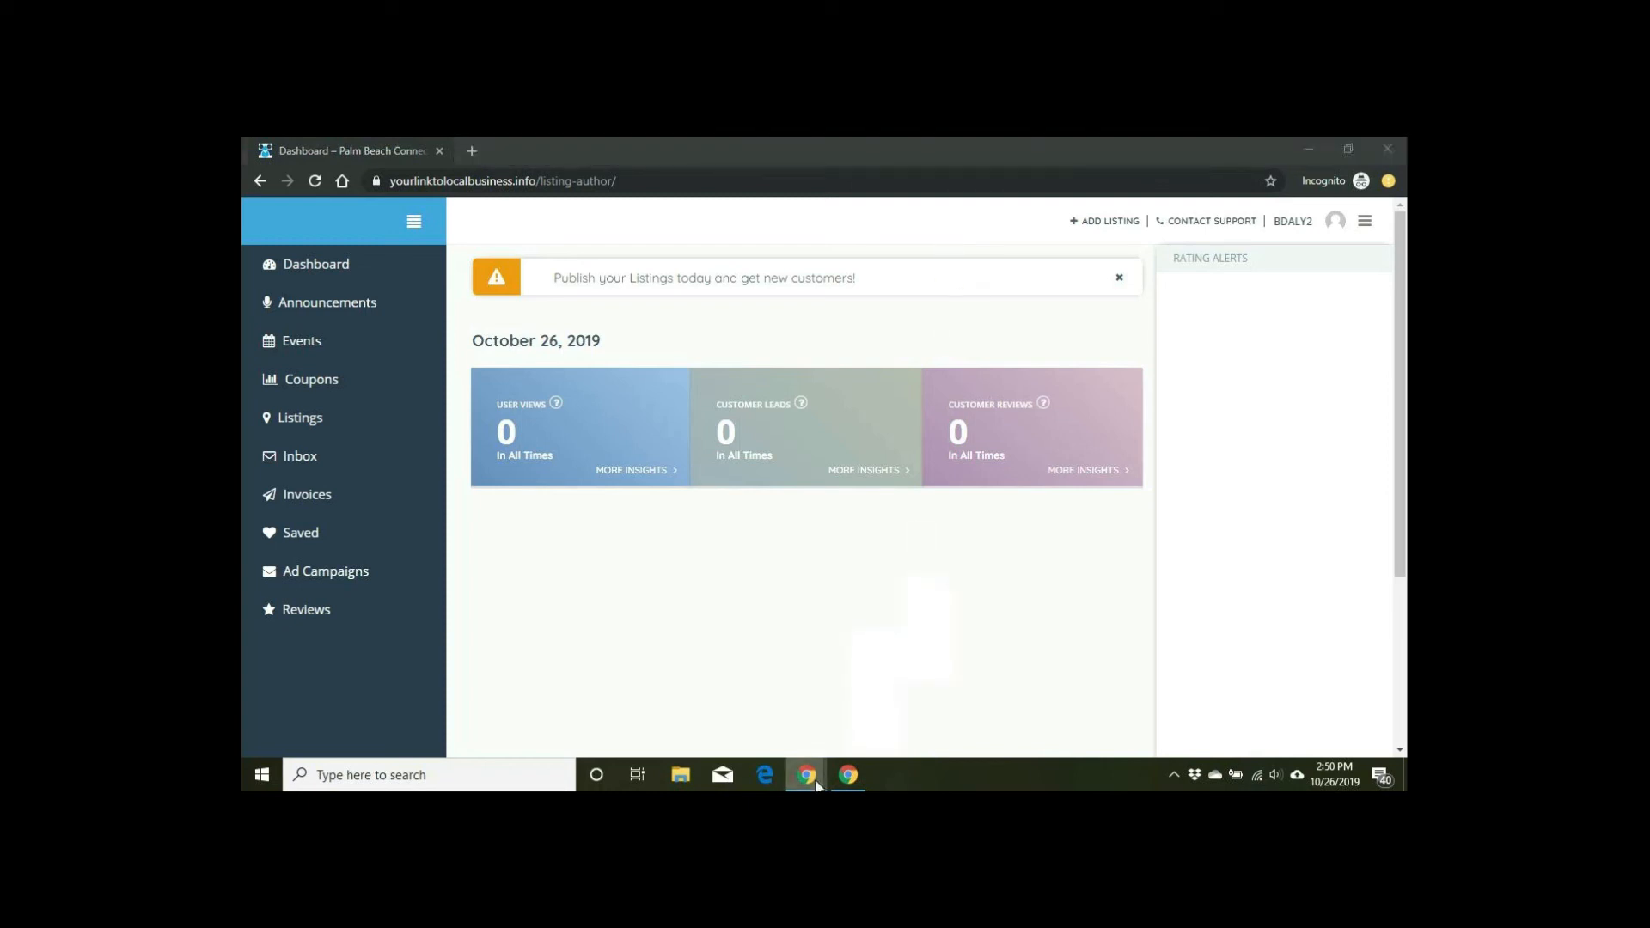